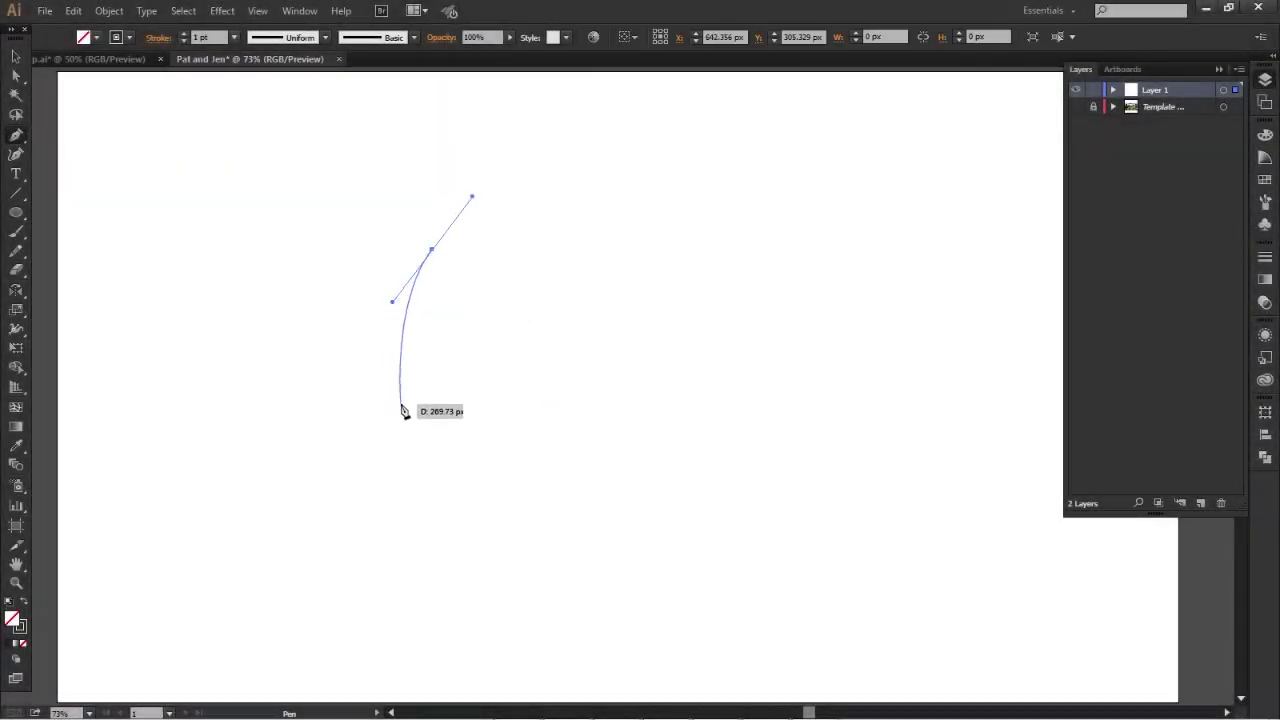
# Step: Trace the left half of the tulip-shaped hair as a closed curved Pen path
pyautogui.moveTo(447, 517); pyautogui.dragTo(471, 554)
pyautogui.moveTo(562, 575); pyautogui.dragTo(567, 577)
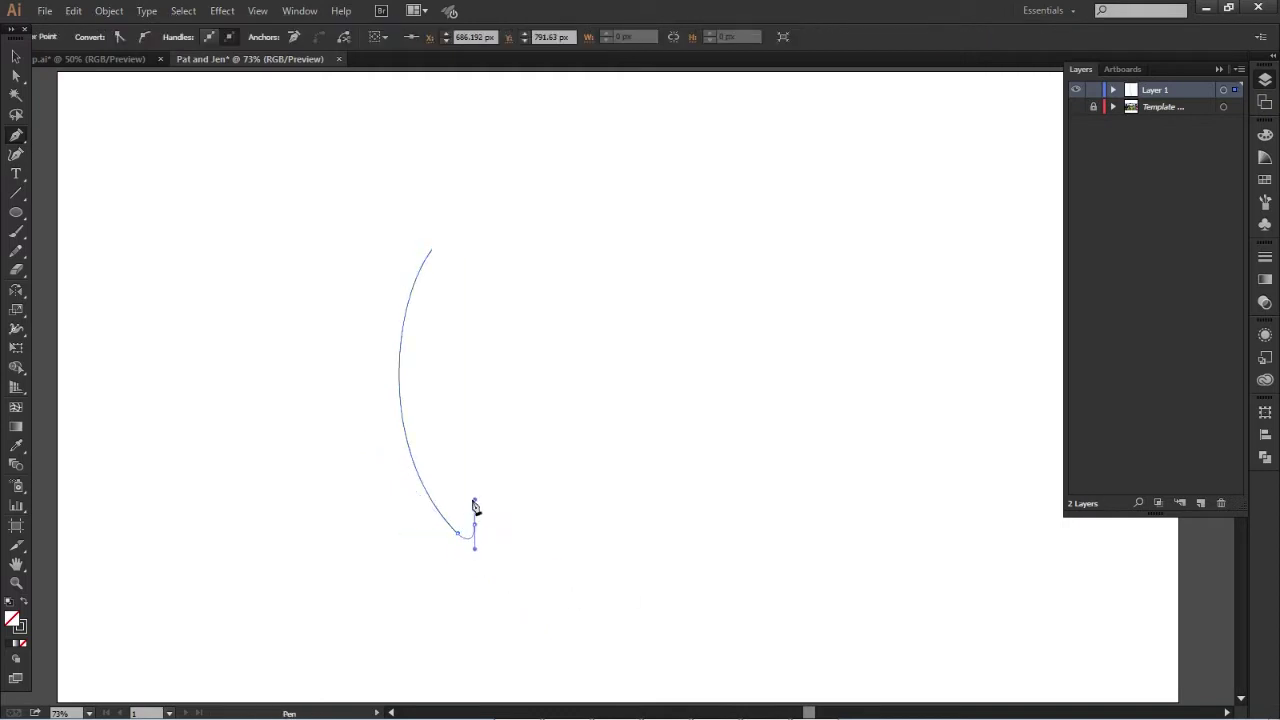
pyautogui.click(475, 343)
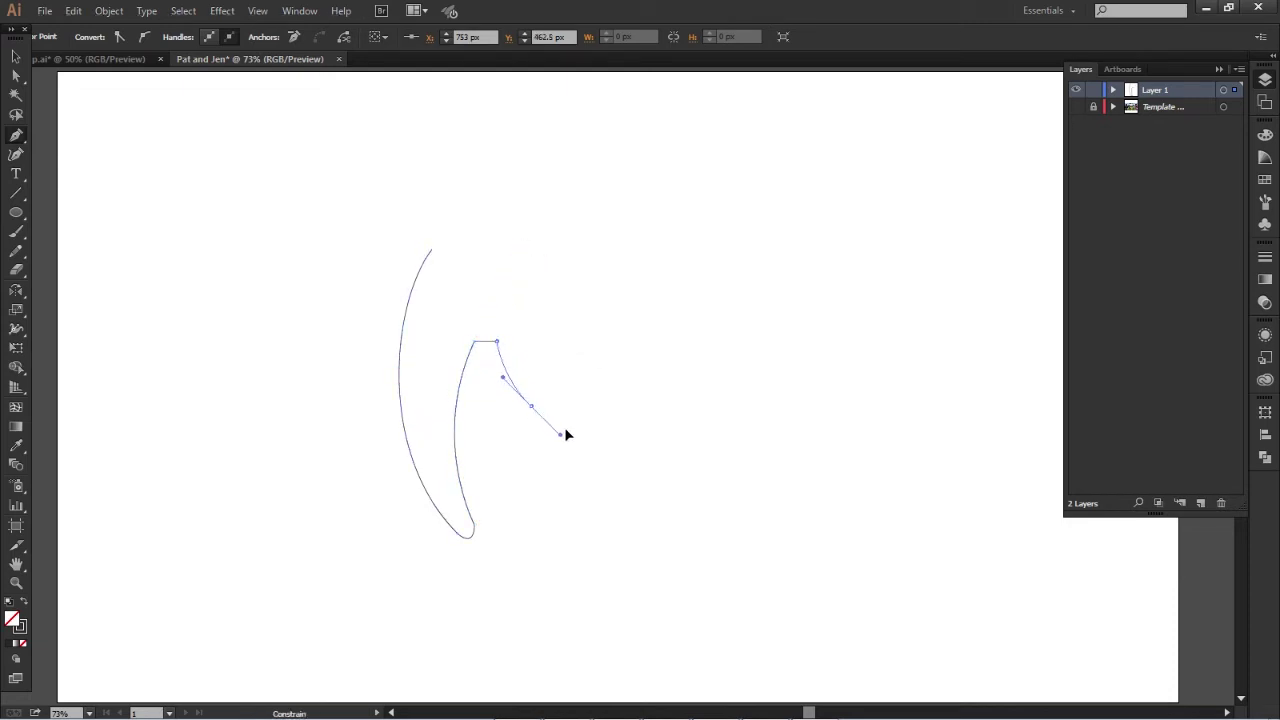
pyautogui.click(544, 200)
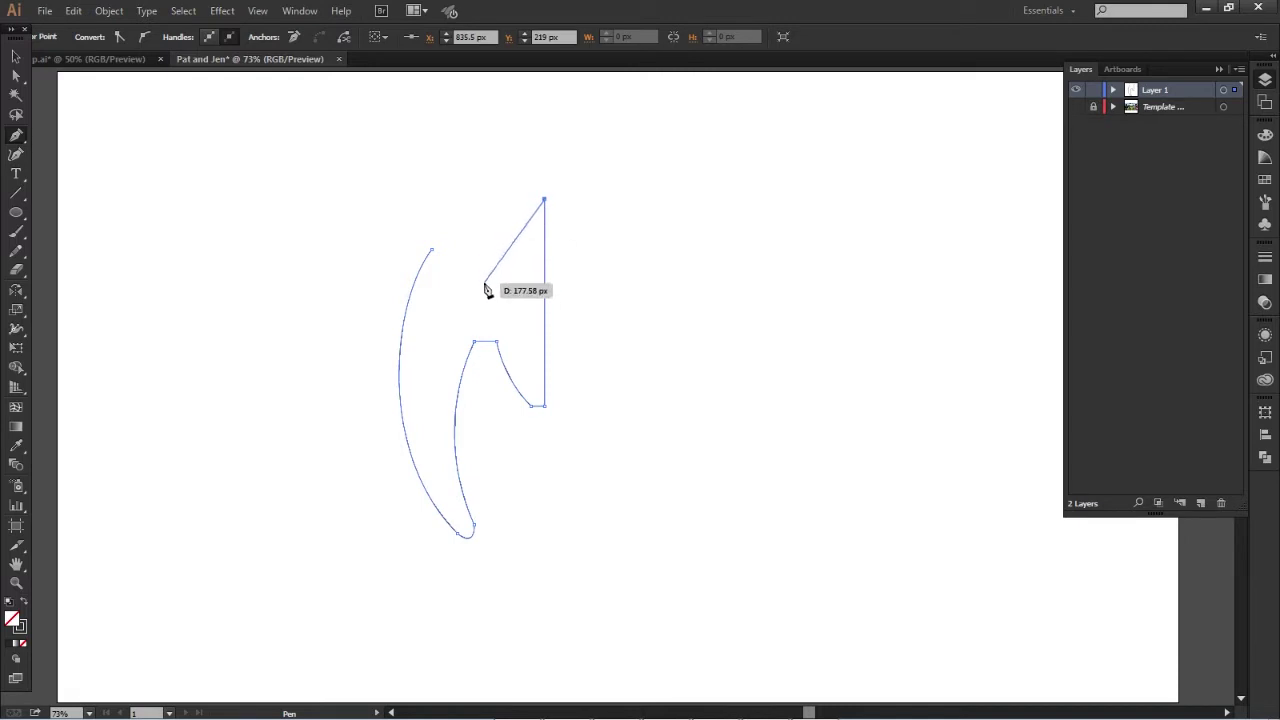
pyautogui.moveTo(430, 355); pyautogui.dragTo(463, 338)
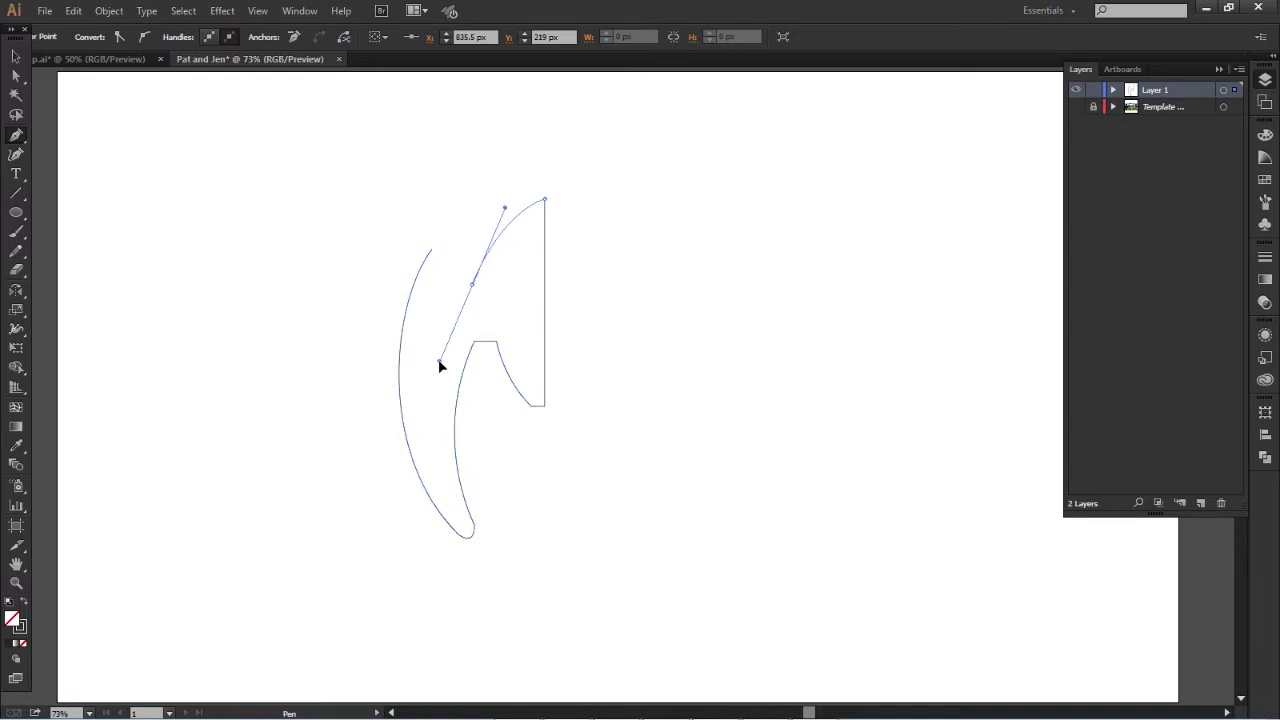
pyautogui.moveTo(431, 249); pyautogui.dragTo(415, 242)
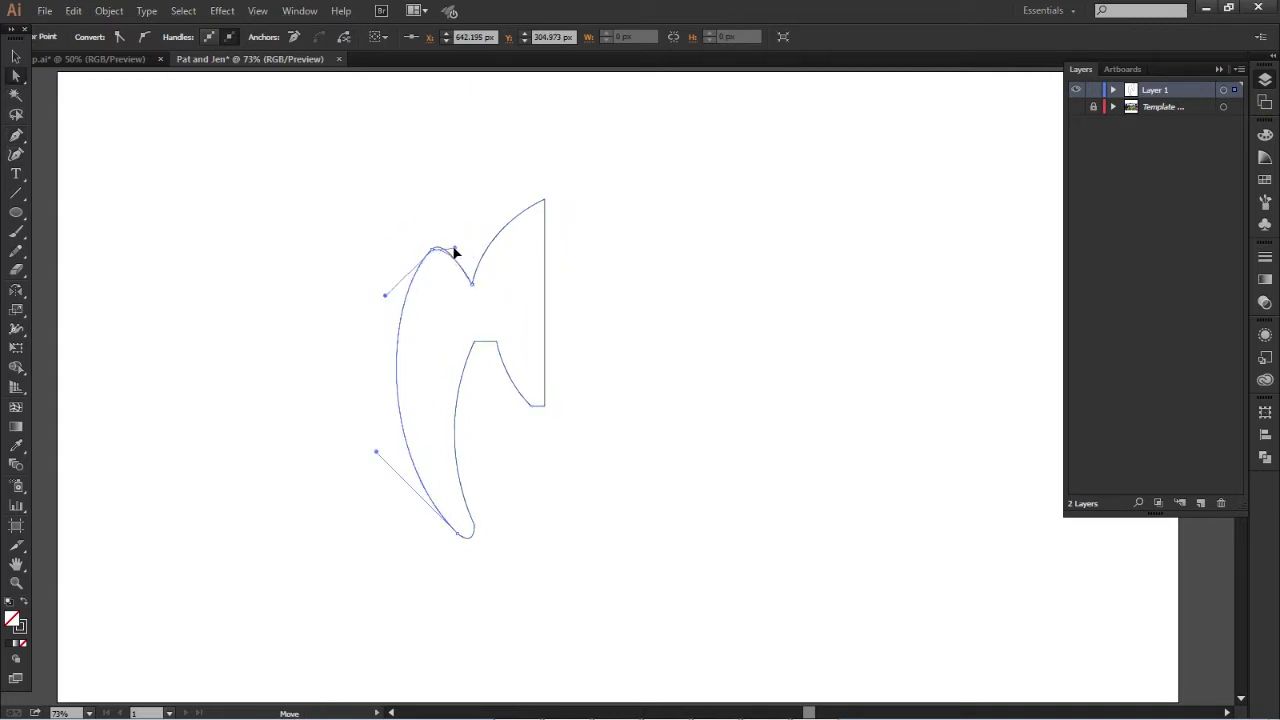
pyautogui.moveTo(455, 253); pyautogui.dragTo(452, 258)
# Step: Refine the half outline's bottom-tip curve and raise its top anchor slightly
pyautogui.click(496, 342)
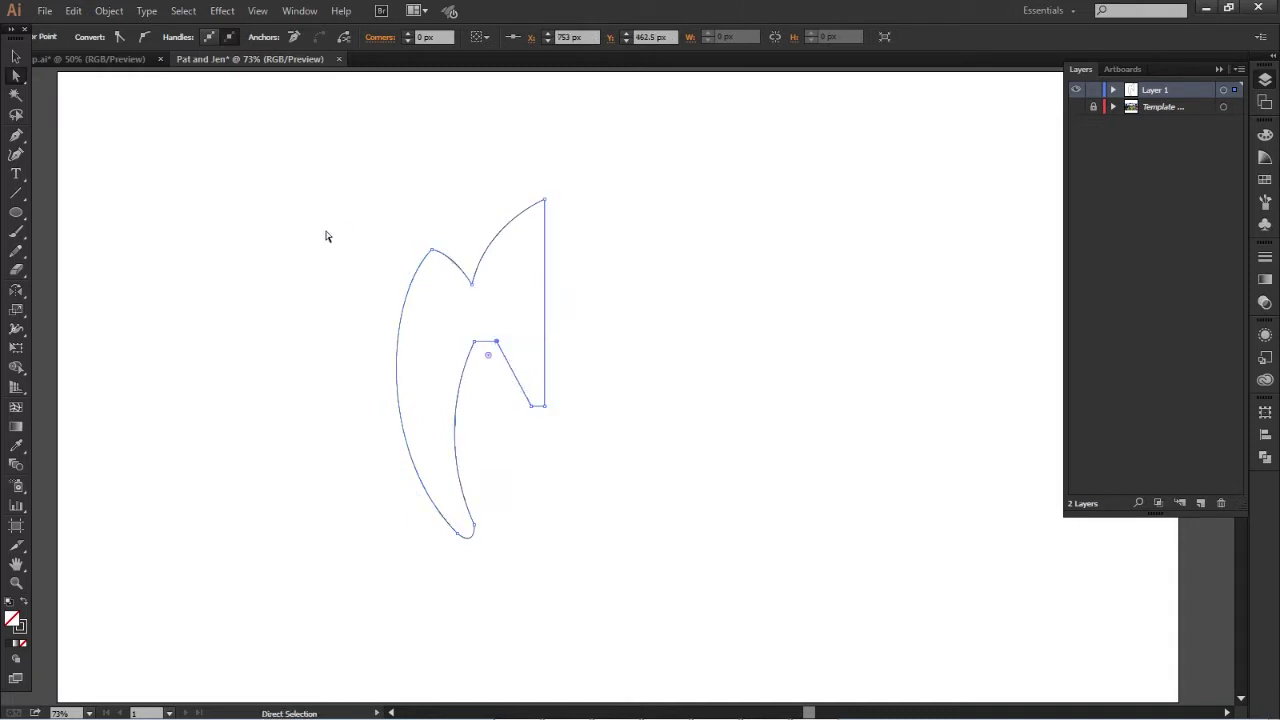
pyautogui.click(454, 551)
pyautogui.moveTo(474, 533); pyautogui.dragTo(478, 561)
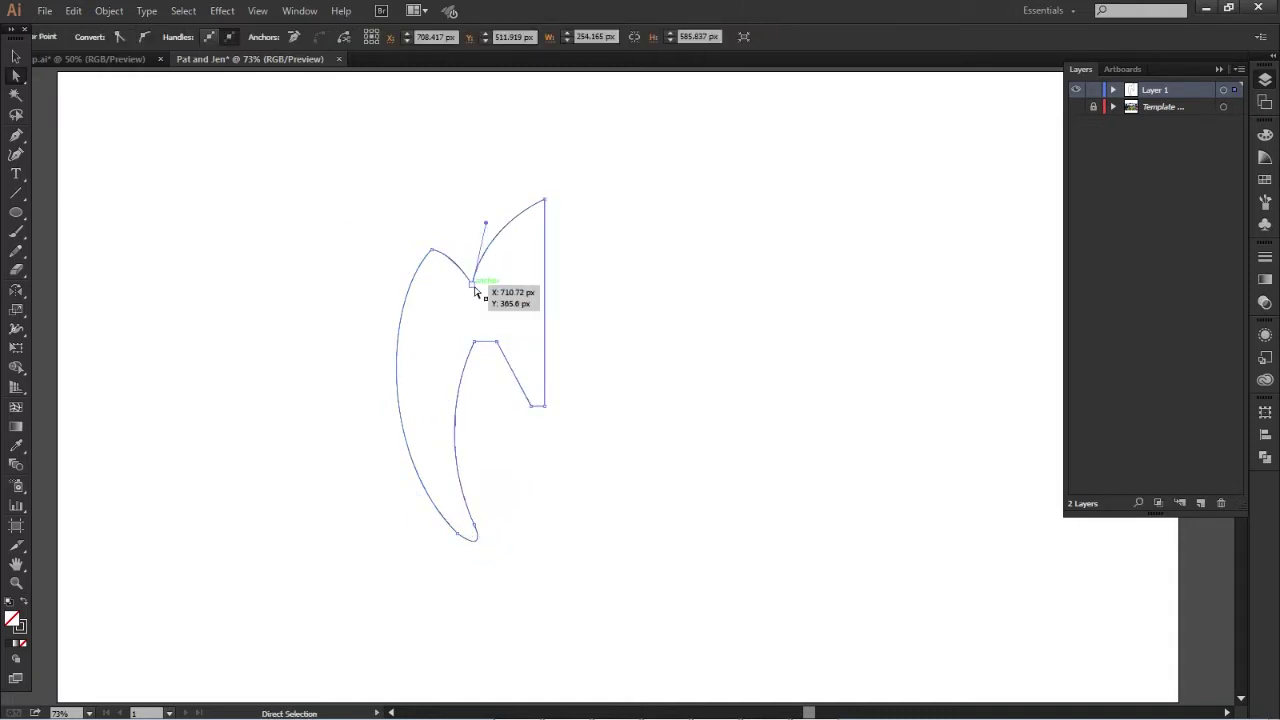
pyautogui.moveTo(544, 199); pyautogui.dragTo(544, 190)
# Step: Reflect a copy of the half outline across the vertical centre line
pyautogui.click(586, 300)
pyautogui.click(402, 320)
pyautogui.click(17, 293)
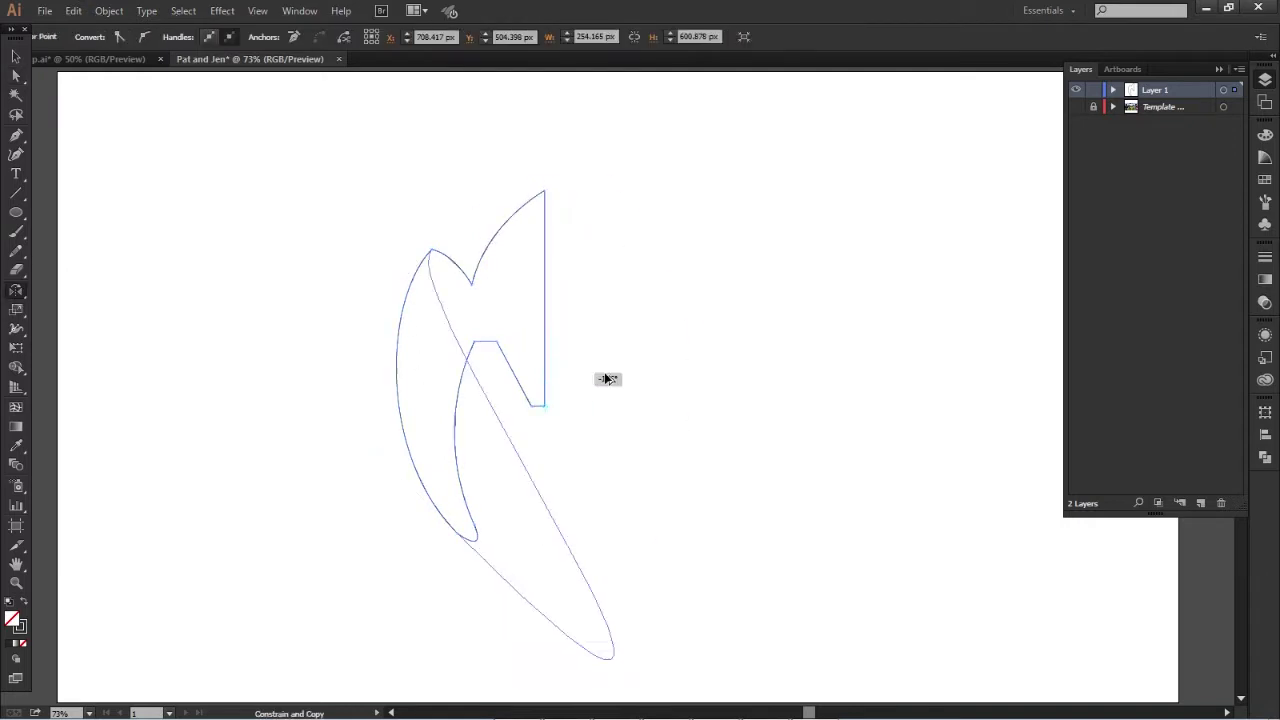
pyautogui.click(544, 405)
pyautogui.moveTo(600, 400)
pyautogui.mouseDown()
pyautogui.moveTo(572, 381)
pyautogui.moveTo(549, 334)
pyautogui.mouseUp()
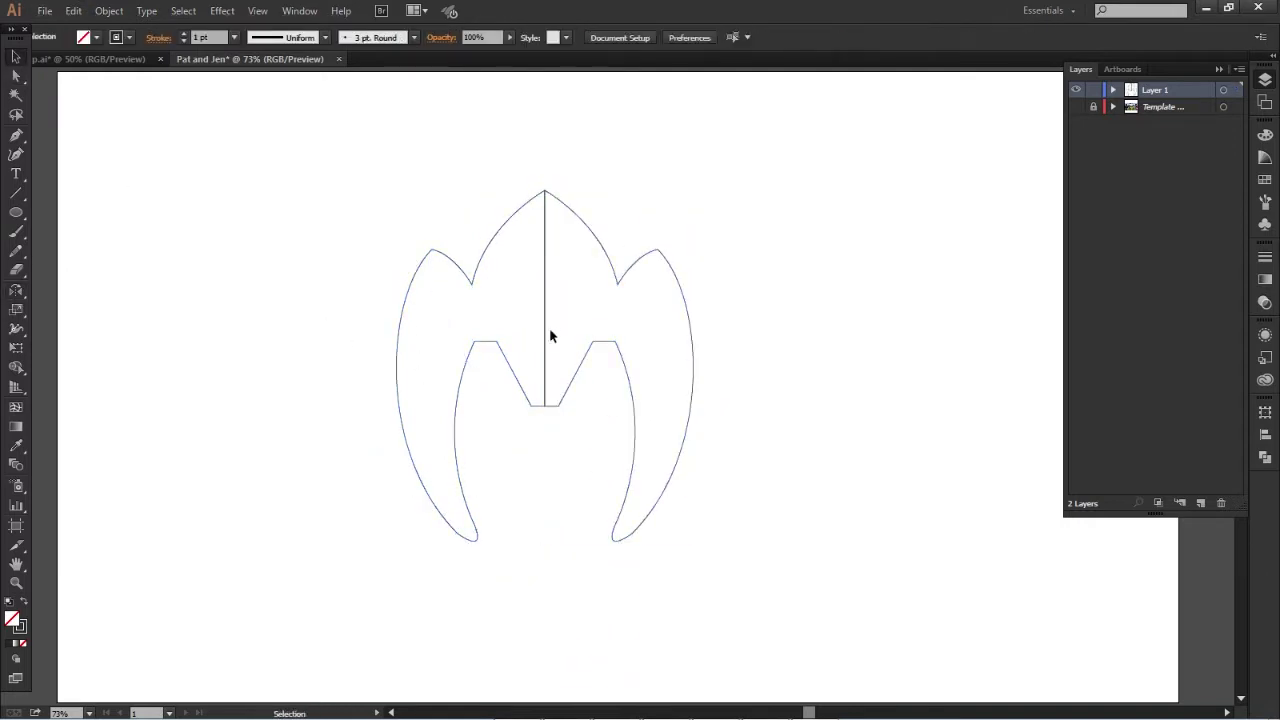
# Step: Unite the two hair halves into one outline with Pathfinder
pyautogui.press('v')
pyautogui.hotkey('ctrl', 'a')
pyautogui.click(1265, 456)
pyautogui.click(814, 386)
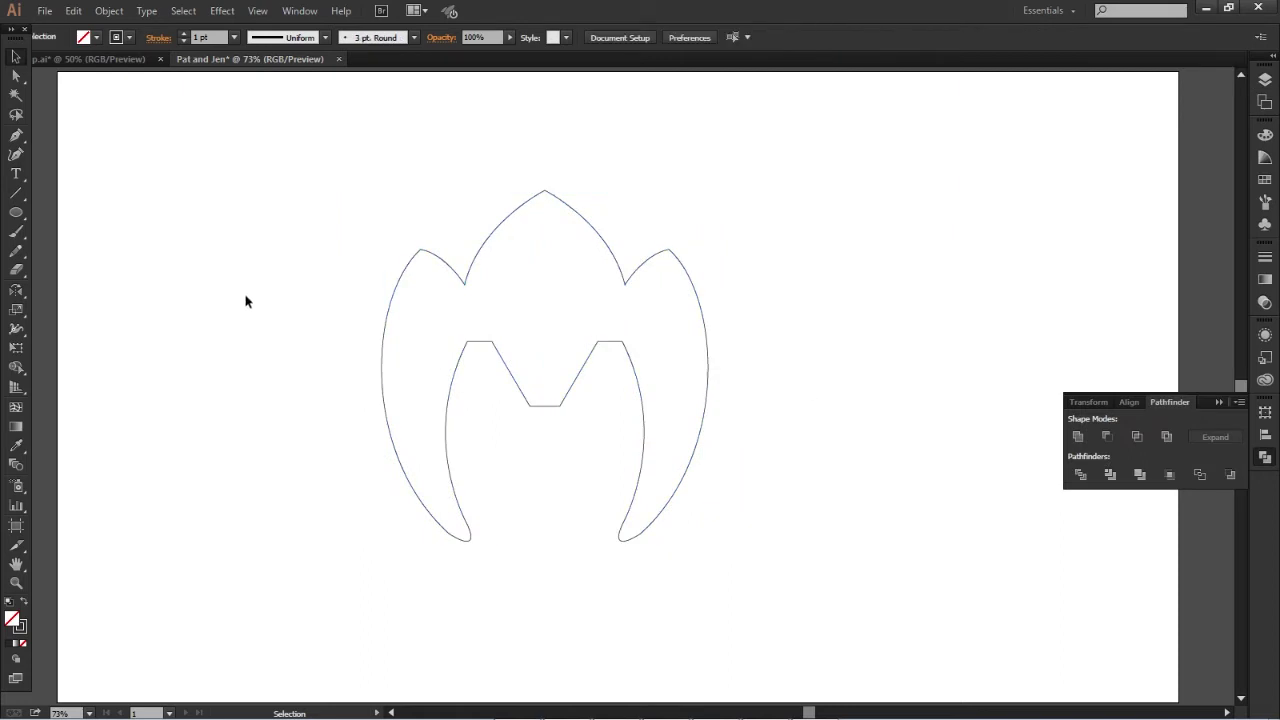
# Step: Draw a face circle, move it over the M fringe, and enlarge it
pyautogui.press('l')
pyautogui.moveTo(845, 285); pyautogui.dragTo(982, 421)
pyautogui.press('v')
pyautogui.moveTo(752, 194)
pyautogui.mouseDown()
pyautogui.moveTo(452, 314)
pyautogui.moveTo(469, 323)
pyautogui.mouseUp()
pyautogui.moveTo(686, 277); pyautogui.dragTo(686, 266)
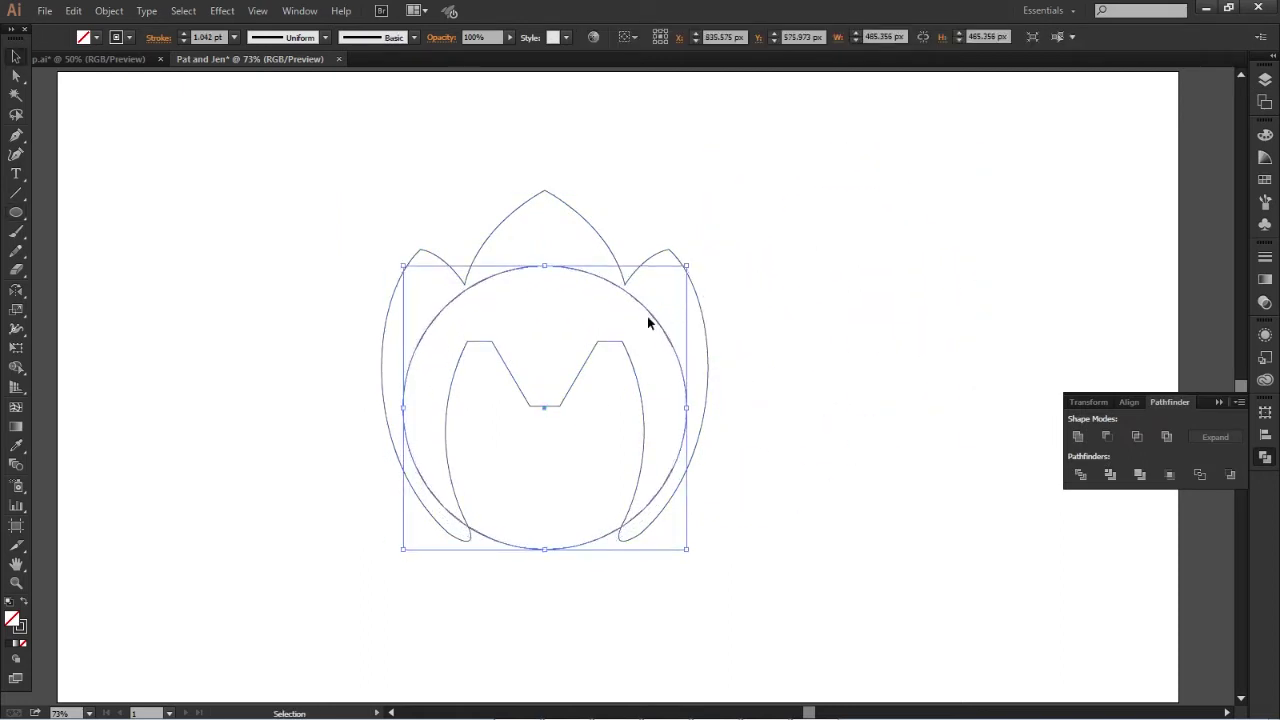
pyautogui.click(840, 366)
pyautogui.hotkey('ctrl', 'a')
pyautogui.moveTo(673, 350); pyautogui.dragTo(663, 286)
# Step: Unite the face circle with the inner M shape
pyautogui.click(820, 363)
pyautogui.click(391, 253)
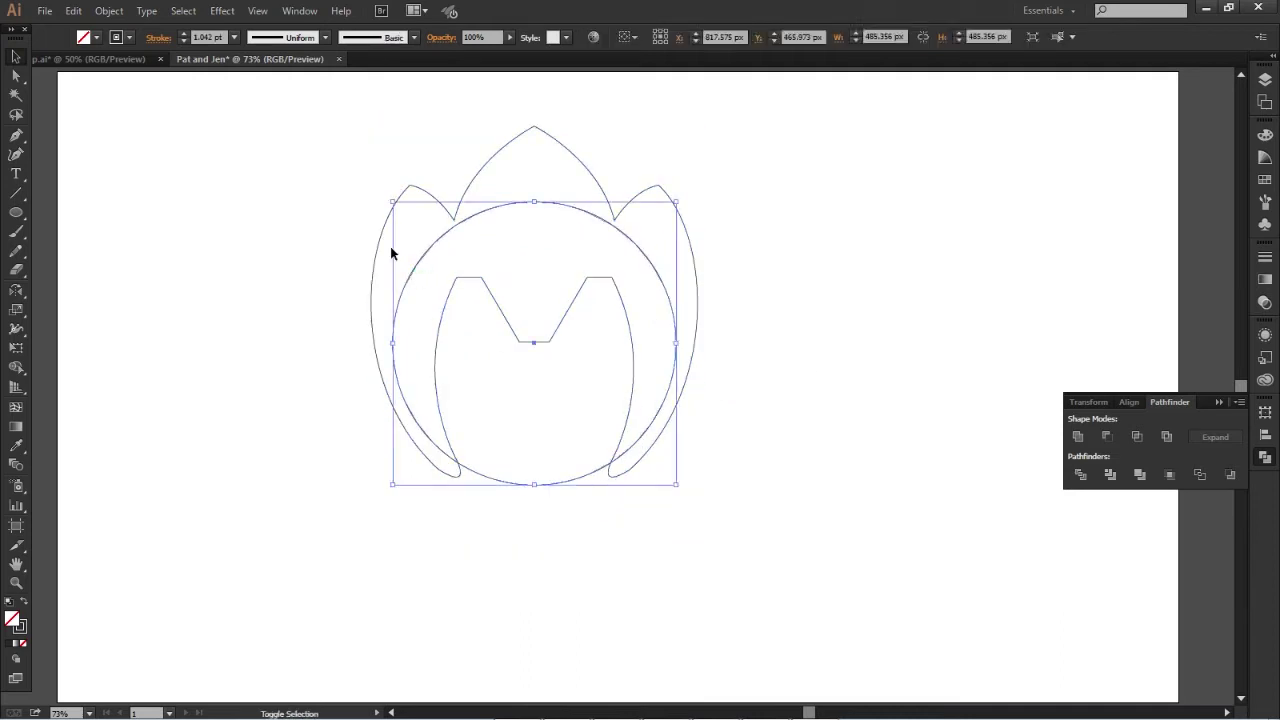
pyautogui.hotkey('ctrl', 'a')
pyautogui.click(1077, 436)
pyautogui.hotkey('ctrl', 'z')
pyautogui.click(672, 291)
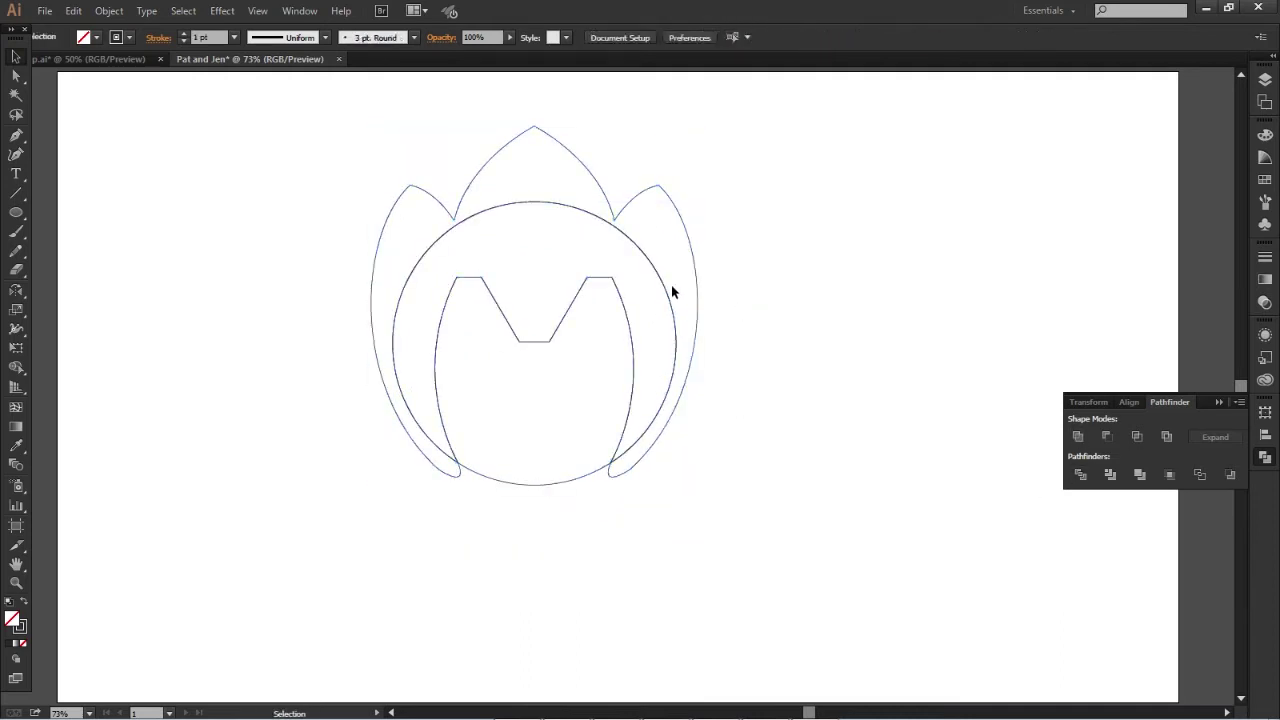
pyautogui.hotkey('ctrl', 'a')
pyautogui.click(1077, 436)
pyautogui.click(823, 451)
# Step: Draw an eye circle and duplicate it onto the other side of the face
pyautogui.press('l')
pyautogui.moveTo(142, 383); pyautogui.dragTo(201, 442)
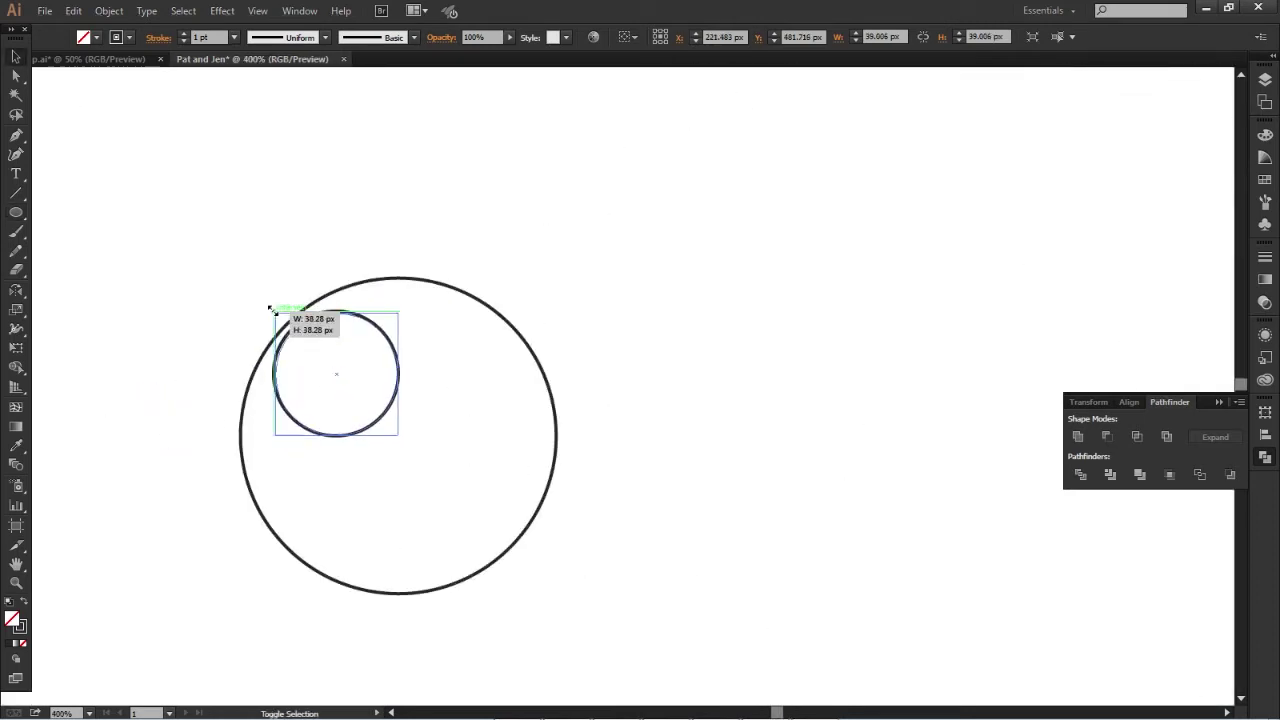
pyautogui.hotkey('ctrl', '-')
pyautogui.moveTo(175, 432)
pyautogui.mouseDown()
pyautogui.moveTo(283, 438)
pyautogui.moveTo(545, 415)
pyautogui.mouseUp()
# Step: Move the whole face to the left on the artboard
pyautogui.click(754, 457)
pyautogui.hotkey('ctrl', '-')
pyautogui.moveTo(677, 251); pyautogui.dragTo(386, 543)
pyautogui.moveTo(639, 449); pyautogui.dragTo(464, 449)
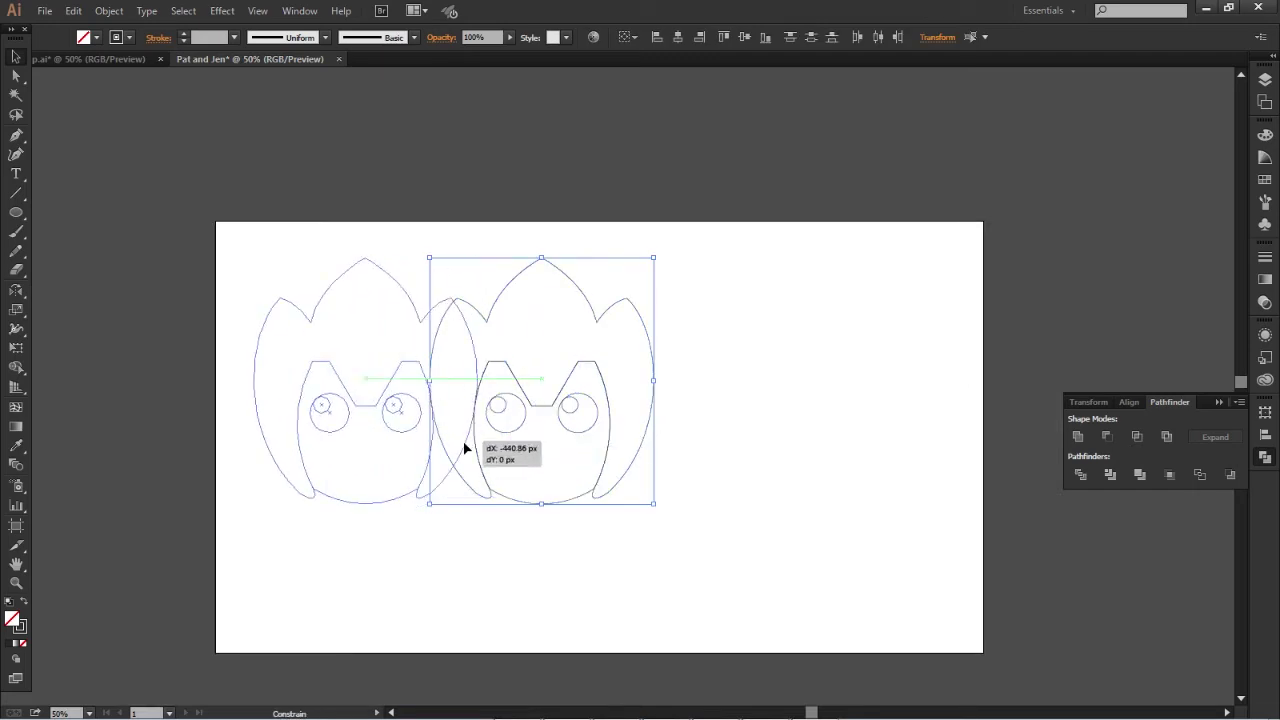
pyautogui.click(678, 469)
pyautogui.hotkey('ctrl', '+')
# Step: Draw a circle for Jen's head, sized against Pat's face
pyautogui.press('l')
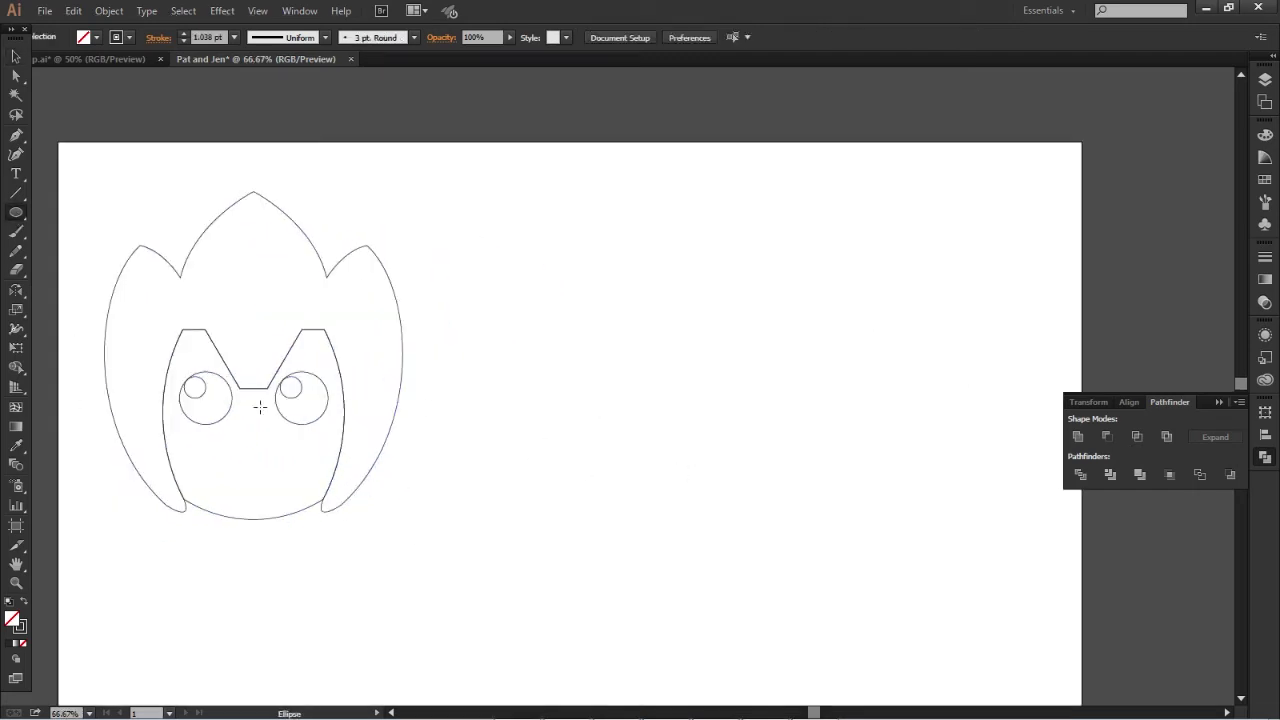
pyautogui.moveTo(733, 401); pyautogui.dragTo(843, 460)
pyautogui.press('v')
pyautogui.moveTo(669, 323); pyautogui.dragTo(191, 323)
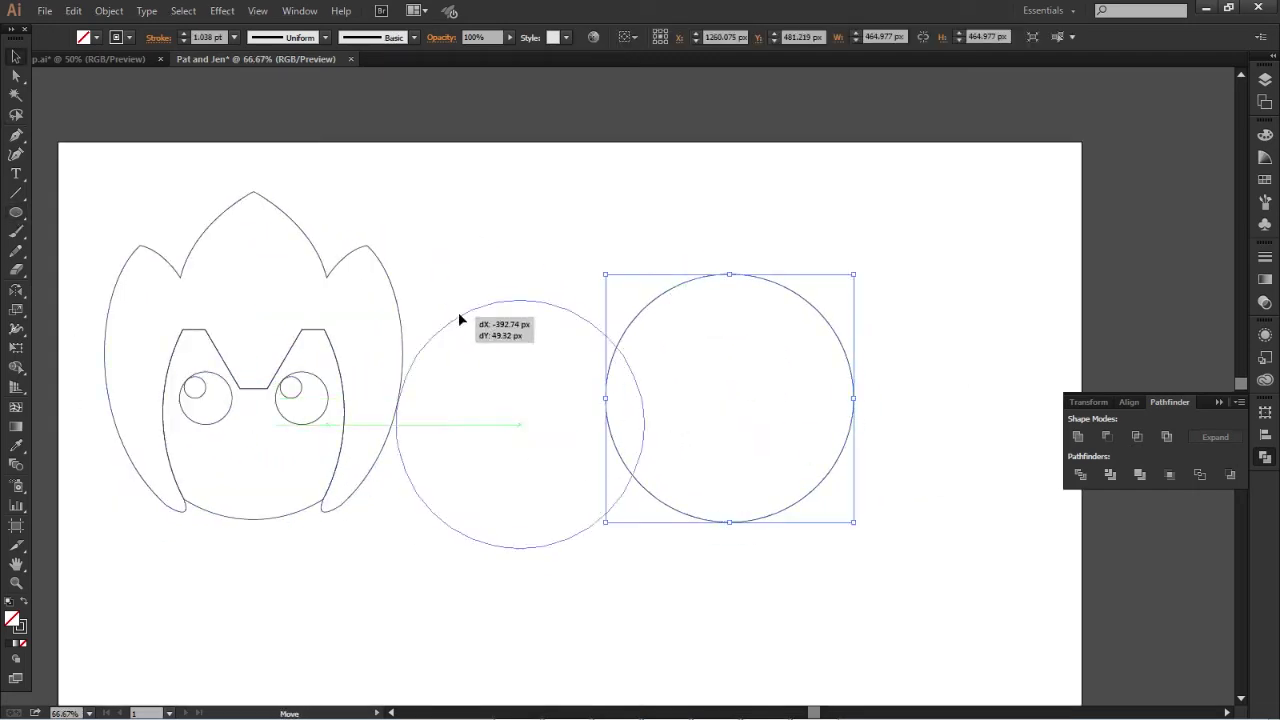
pyautogui.moveTo(374, 272); pyautogui.dragTo(382, 268)
pyautogui.hotkey('ctrl', 'z')
pyautogui.hotkey('ctrl', 'z')
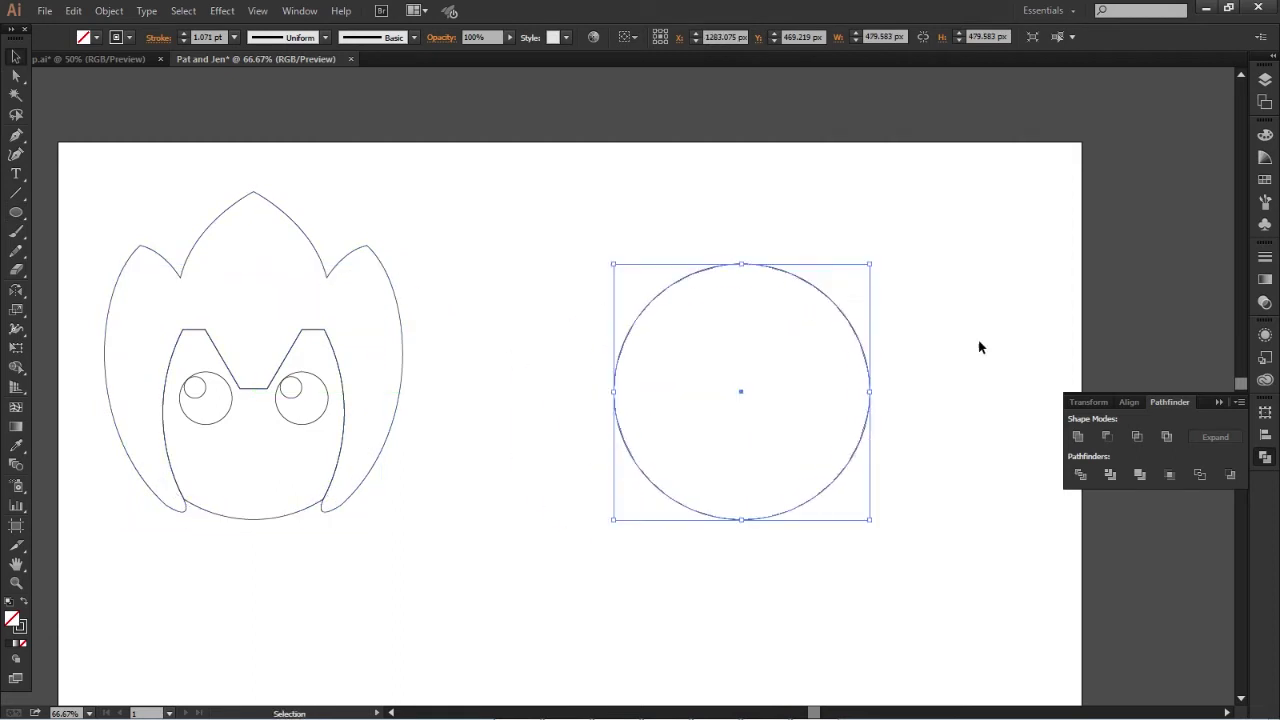
pyautogui.click(980, 346)
# Step: Rename the layers to 'Pat' and 'Jen' and put the circle on Jen
pyautogui.press('F7')
pyautogui.click(1201, 503)
pyautogui.write('Pat')
pyautogui.doubleClick(1148, 90)
pyautogui.write('Jen')
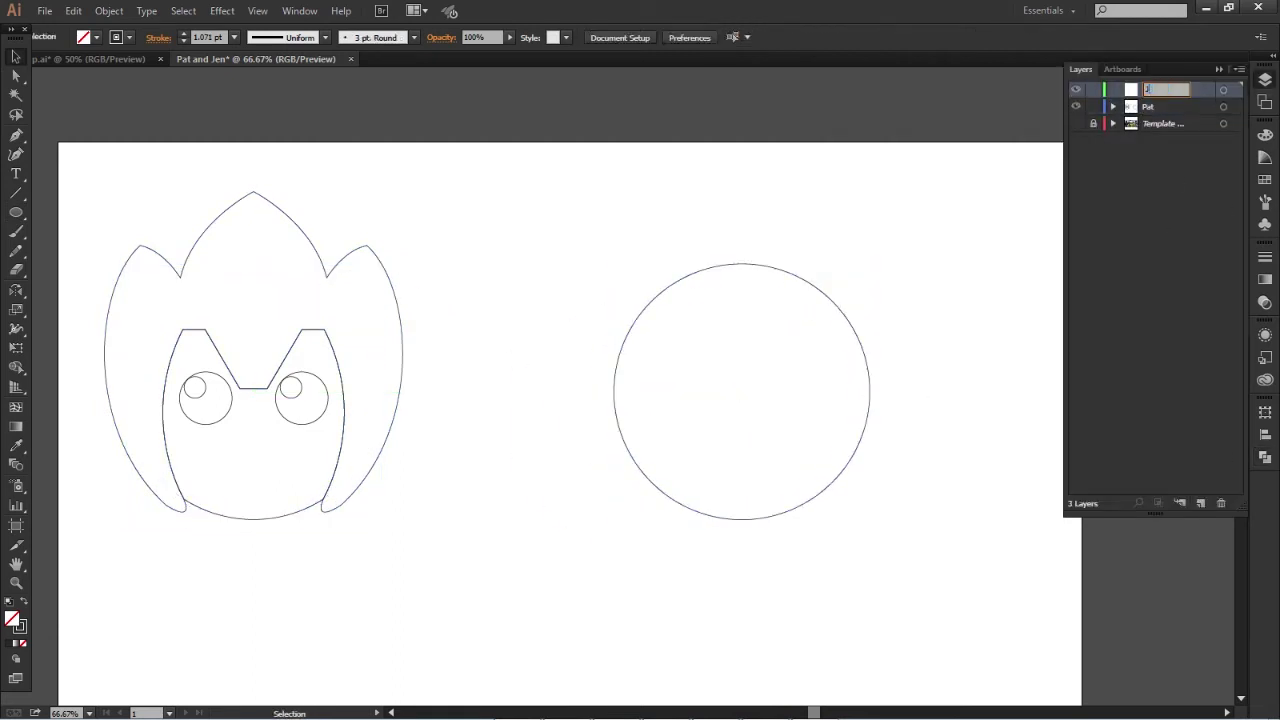
pyautogui.click(966, 356)
pyautogui.scroll(1, 966, 356)
pyautogui.scroll(-1, 791, 380)
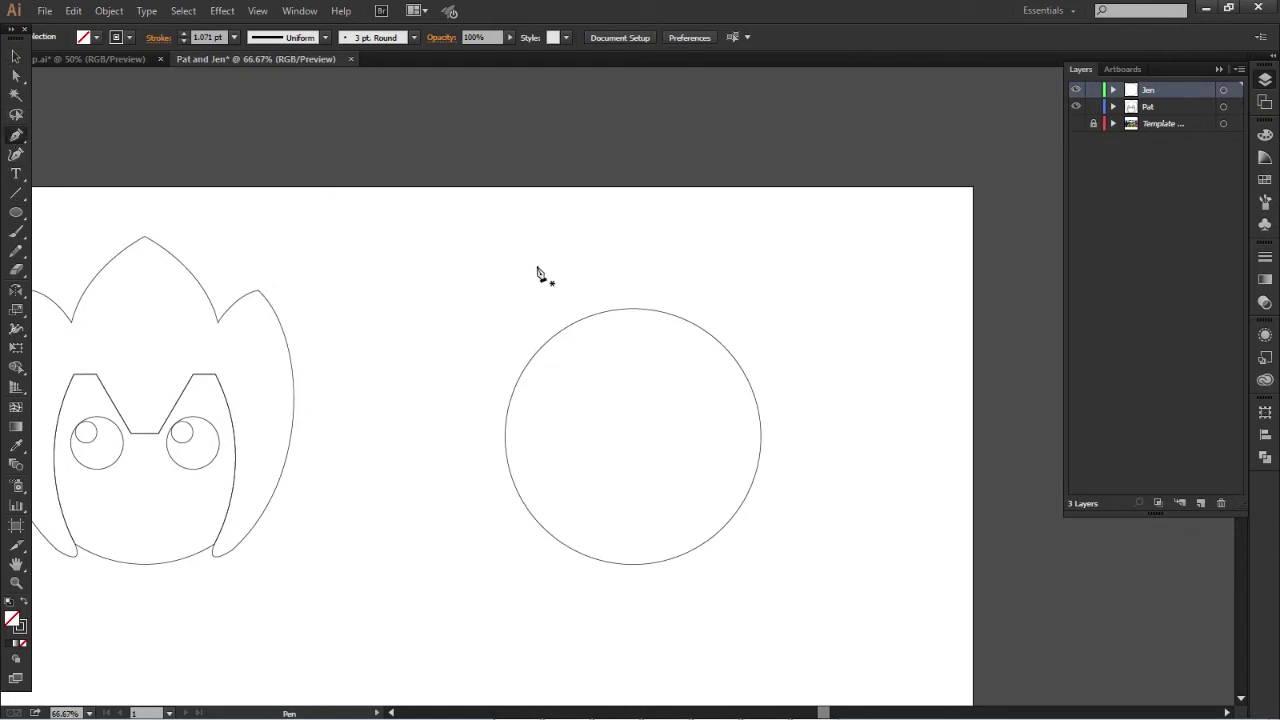
# Step: Trace Jen's hair outline with a pointed leaf-shaped fringe around the head
pyautogui.moveTo(601, 267); pyautogui.dragTo(593, 258)
pyautogui.moveTo(461, 405); pyautogui.dragTo(461, 516)
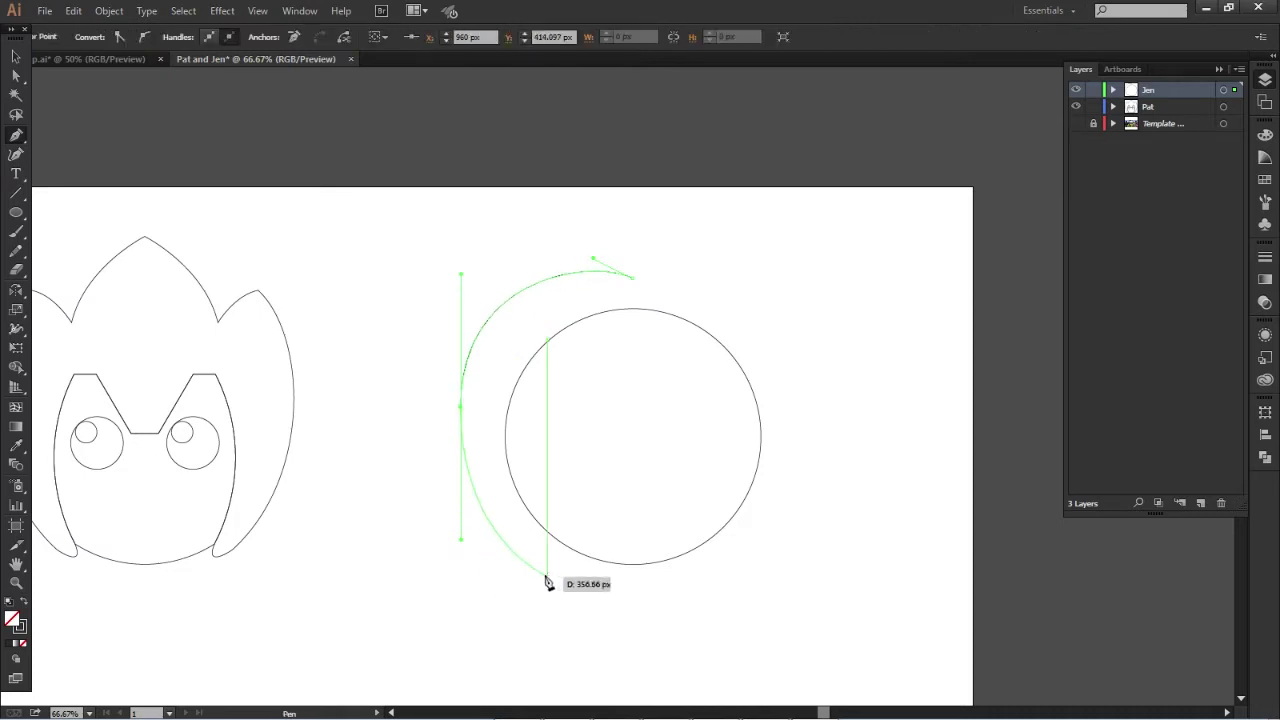
pyautogui.moveTo(568, 578); pyautogui.dragTo(570, 627)
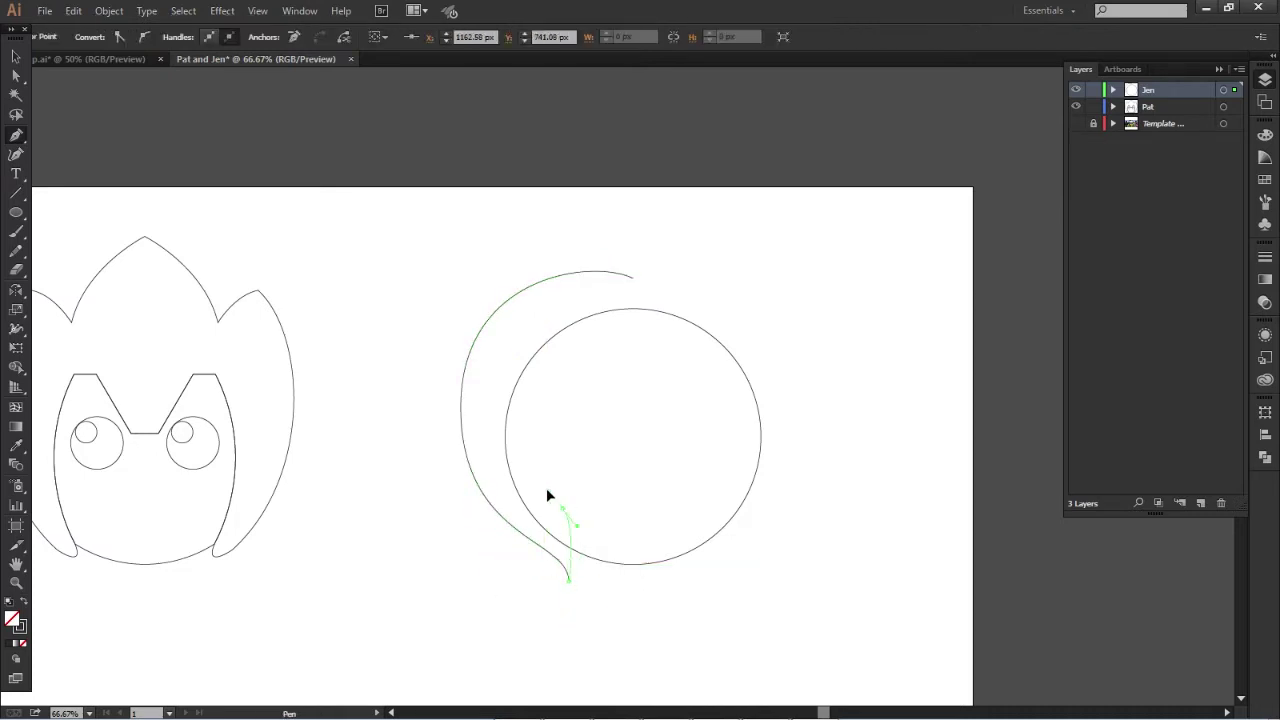
pyautogui.moveTo(548, 495); pyautogui.dragTo(542, 474)
pyautogui.moveTo(566, 407)
pyautogui.mouseDown()
pyautogui.moveTo(666, 357)
pyautogui.moveTo(680, 392)
pyautogui.mouseUp()
pyautogui.moveTo(712, 453); pyautogui.dragTo(706, 489)
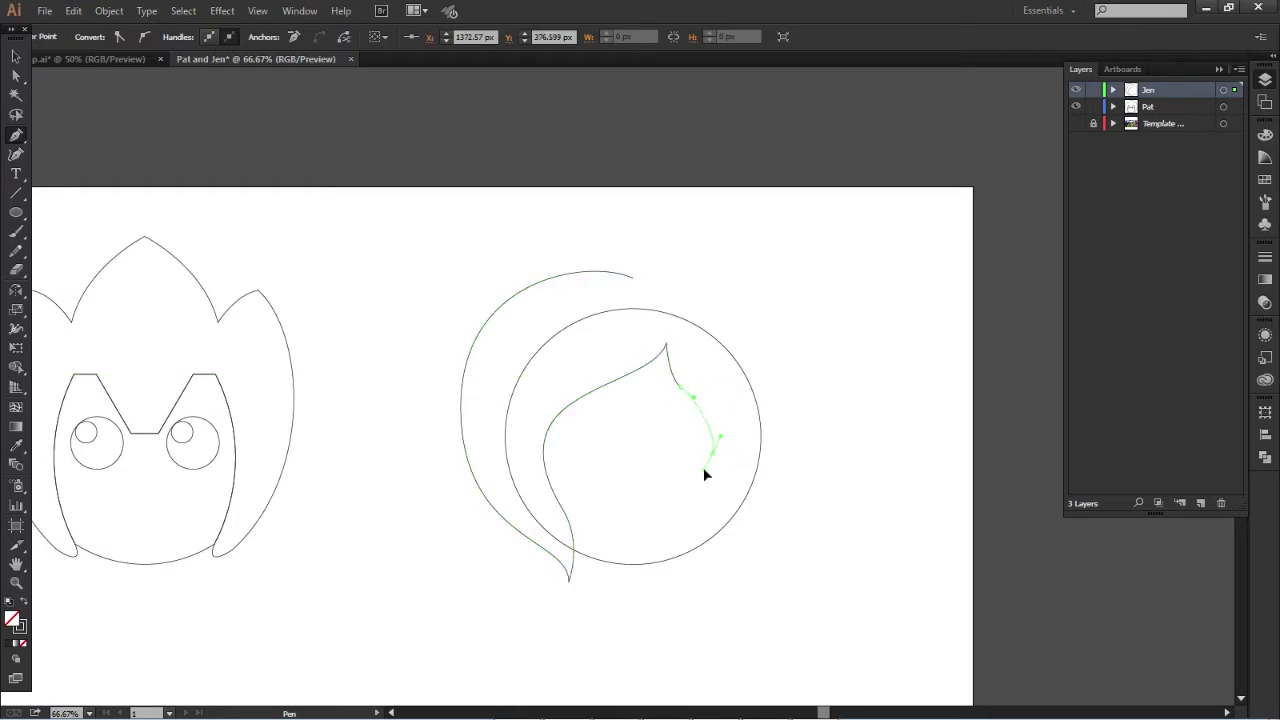
pyautogui.moveTo(651, 542); pyautogui.dragTo(697, 540)
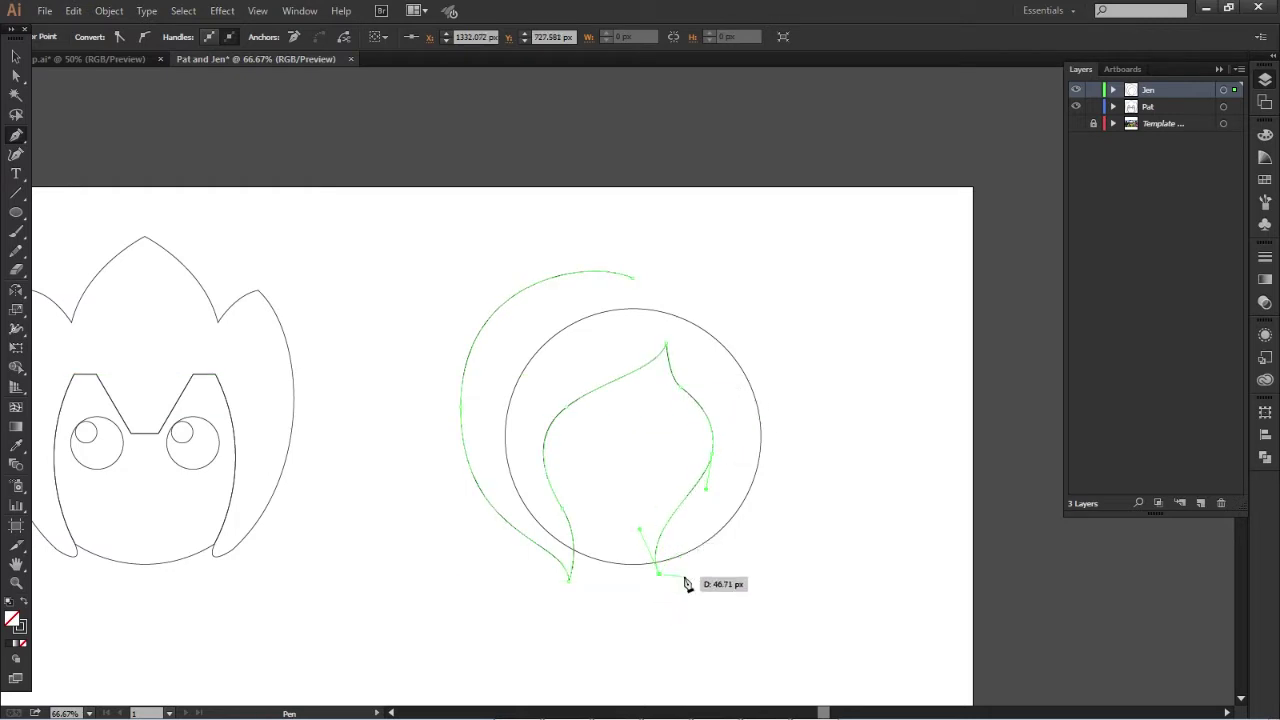
pyautogui.moveTo(784, 420); pyautogui.dragTo(784, 313)
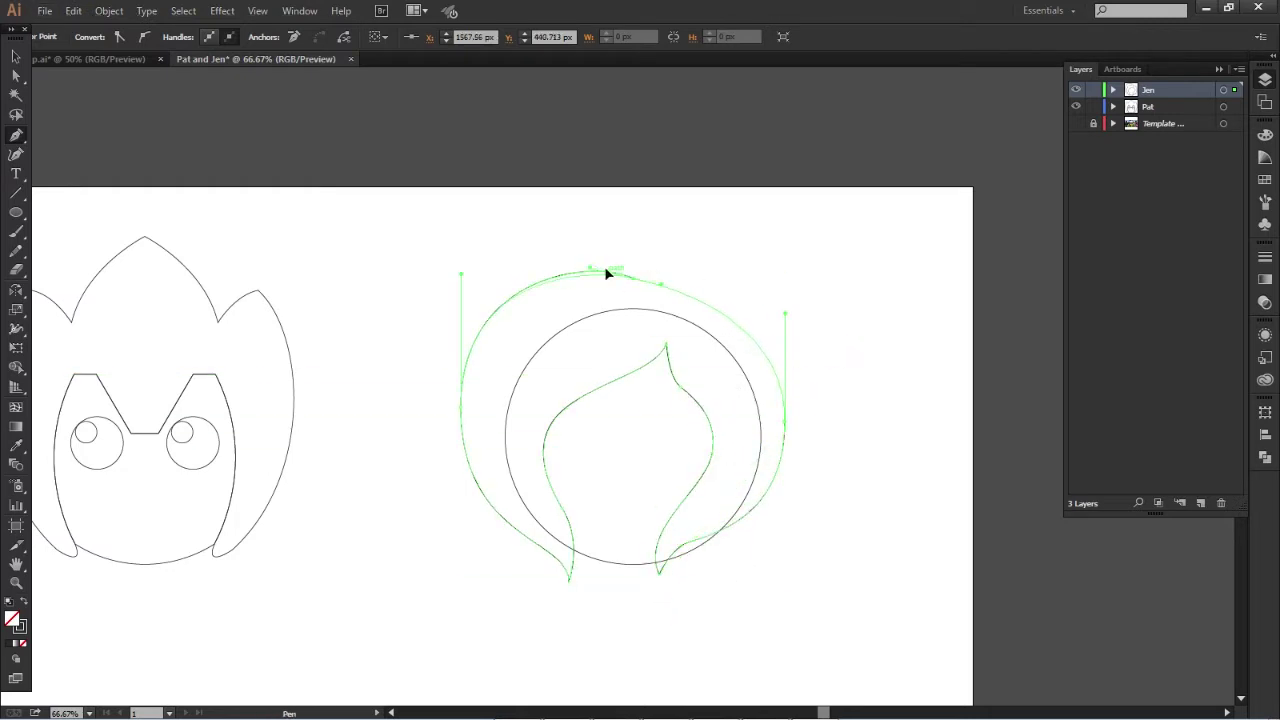
pyautogui.moveTo(632, 277)
pyautogui.mouseDown()
pyautogui.moveTo(549, 278)
pyautogui.moveTo(582, 255)
pyautogui.mouseUp()
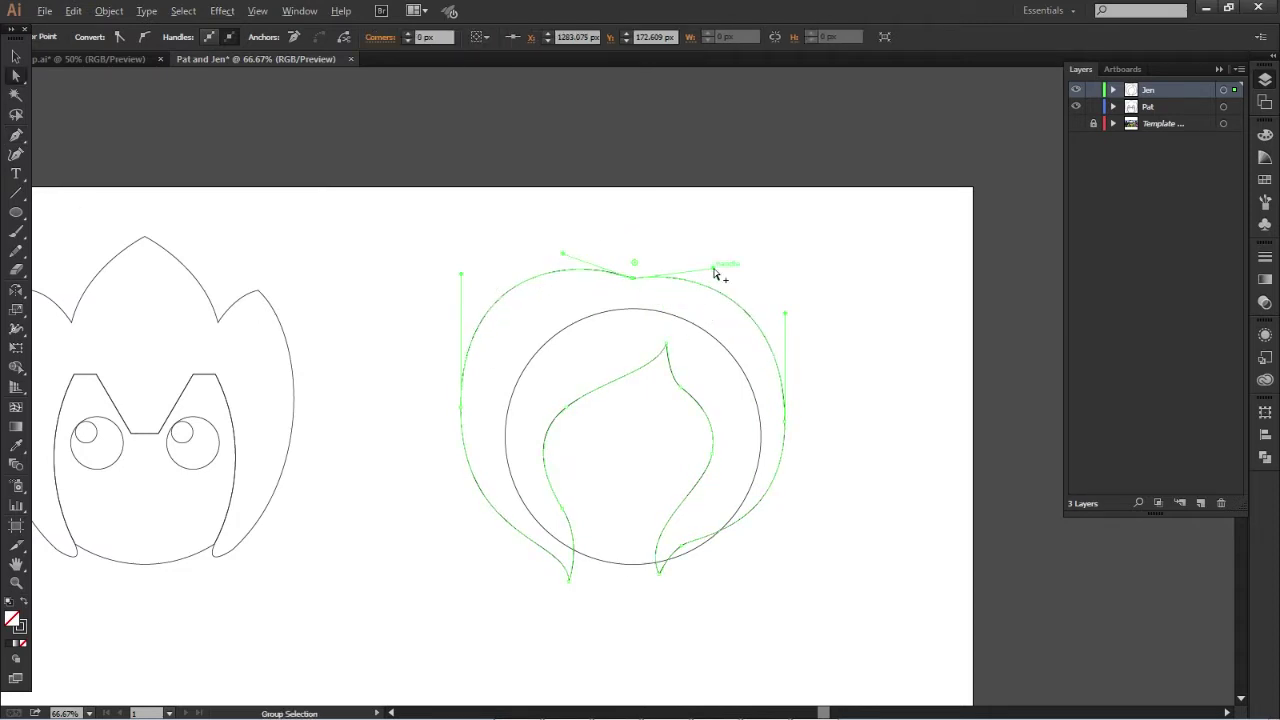
# Step: Smooth the top, left and right curves of Jen's outer hair outline
pyautogui.moveTo(713, 268); pyautogui.dragTo(735, 270)
pyautogui.click(790, 488)
pyautogui.moveTo(659, 572); pyautogui.dragTo(666, 612)
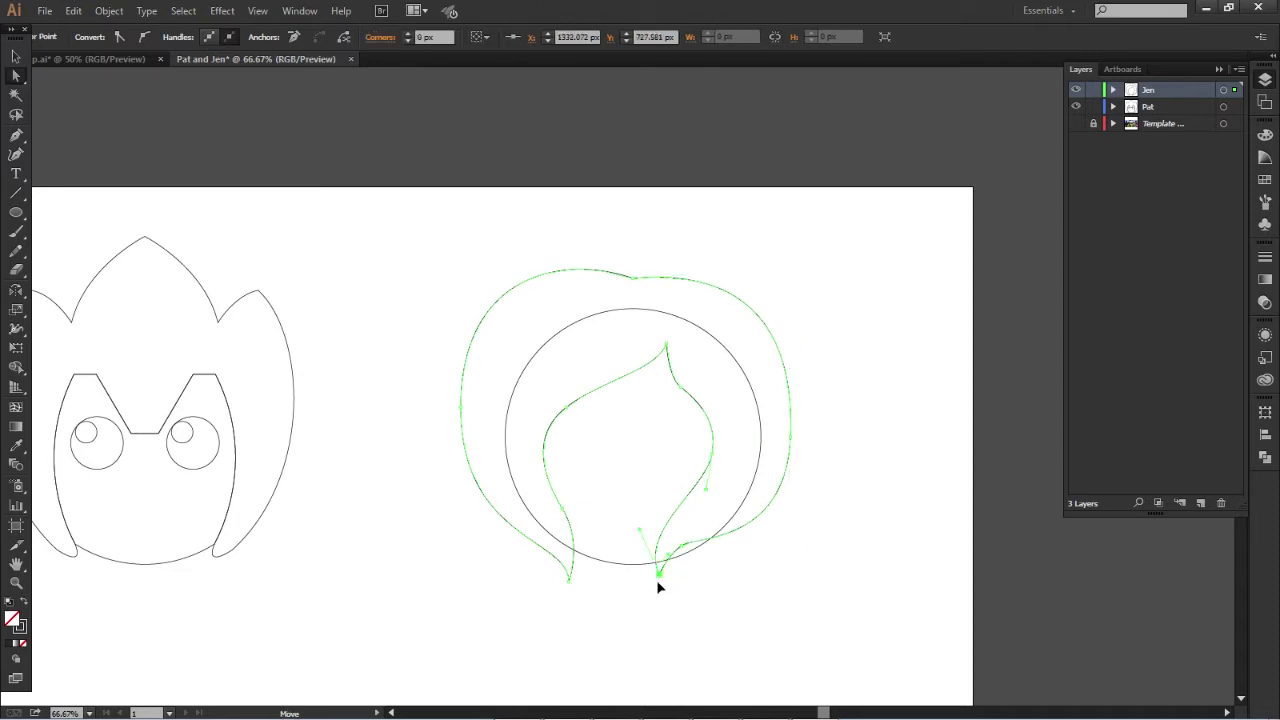
pyautogui.moveTo(568, 578); pyautogui.dragTo(571, 600)
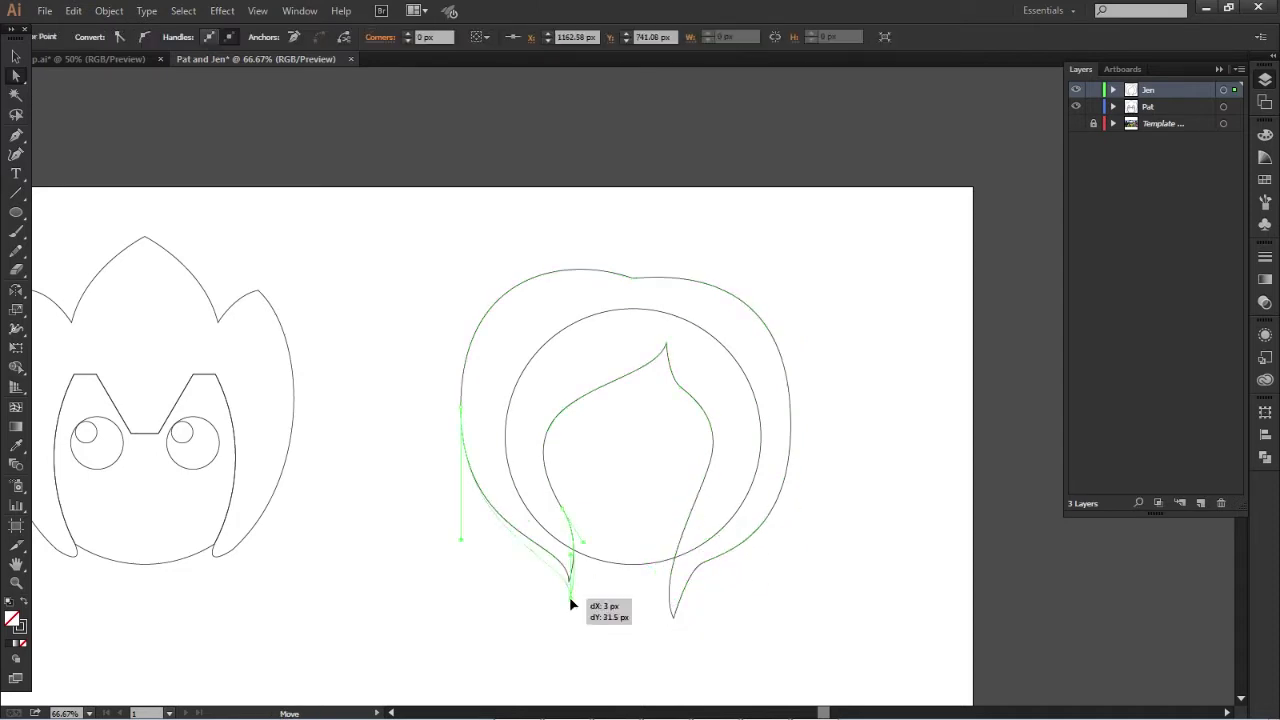
pyautogui.moveTo(463, 543); pyautogui.dragTo(471, 543)
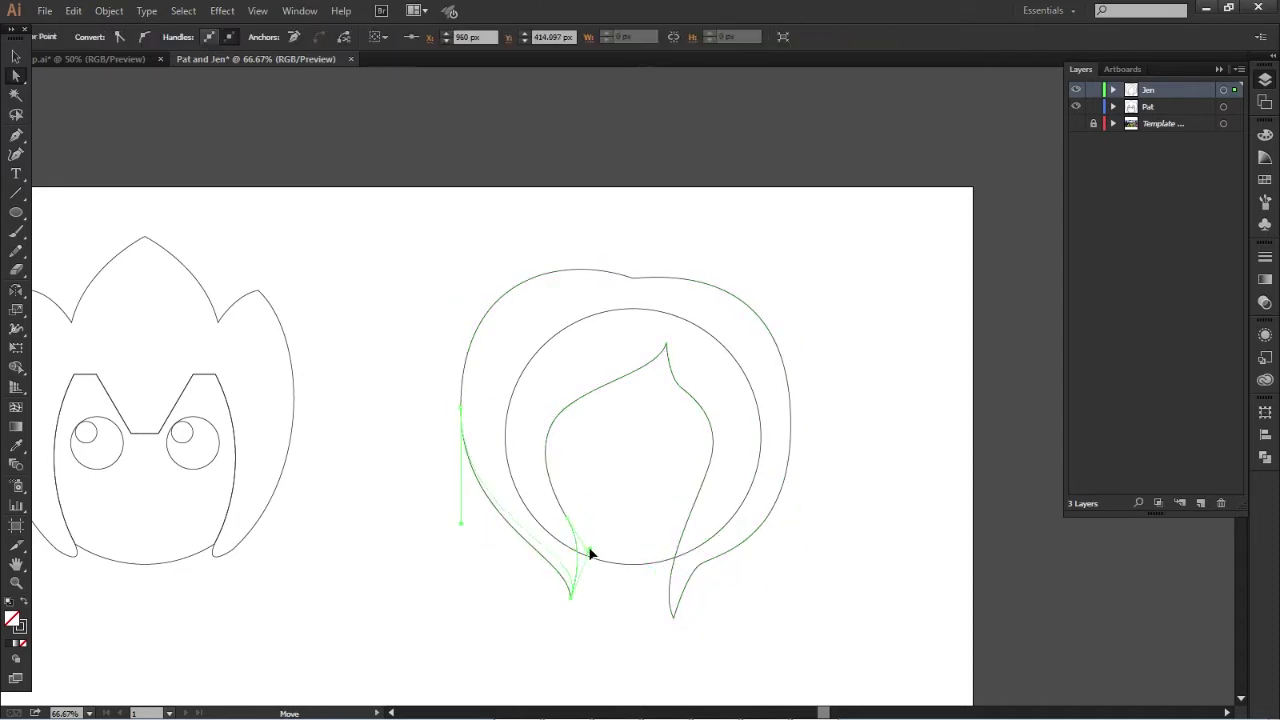
pyautogui.moveTo(466, 414); pyautogui.dragTo(480, 277)
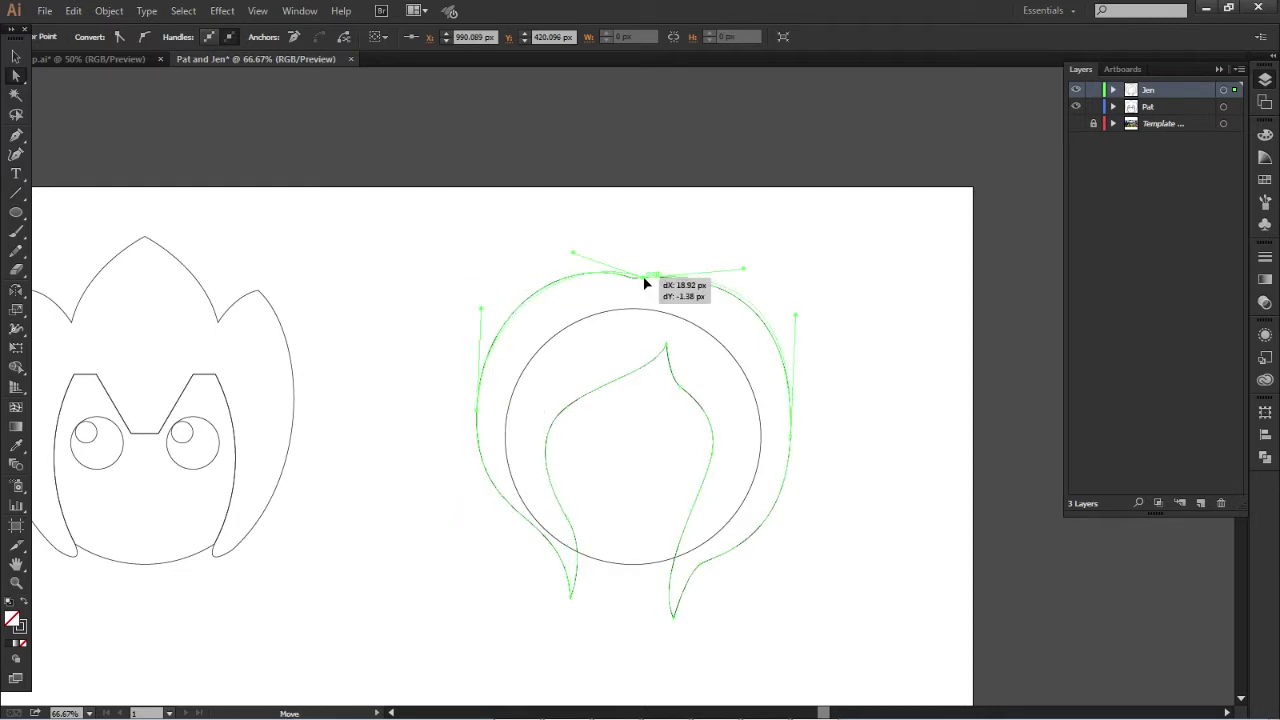
pyautogui.moveTo(651, 271); pyautogui.dragTo(746, 271)
pyautogui.moveTo(794, 397); pyautogui.dragTo(794, 303)
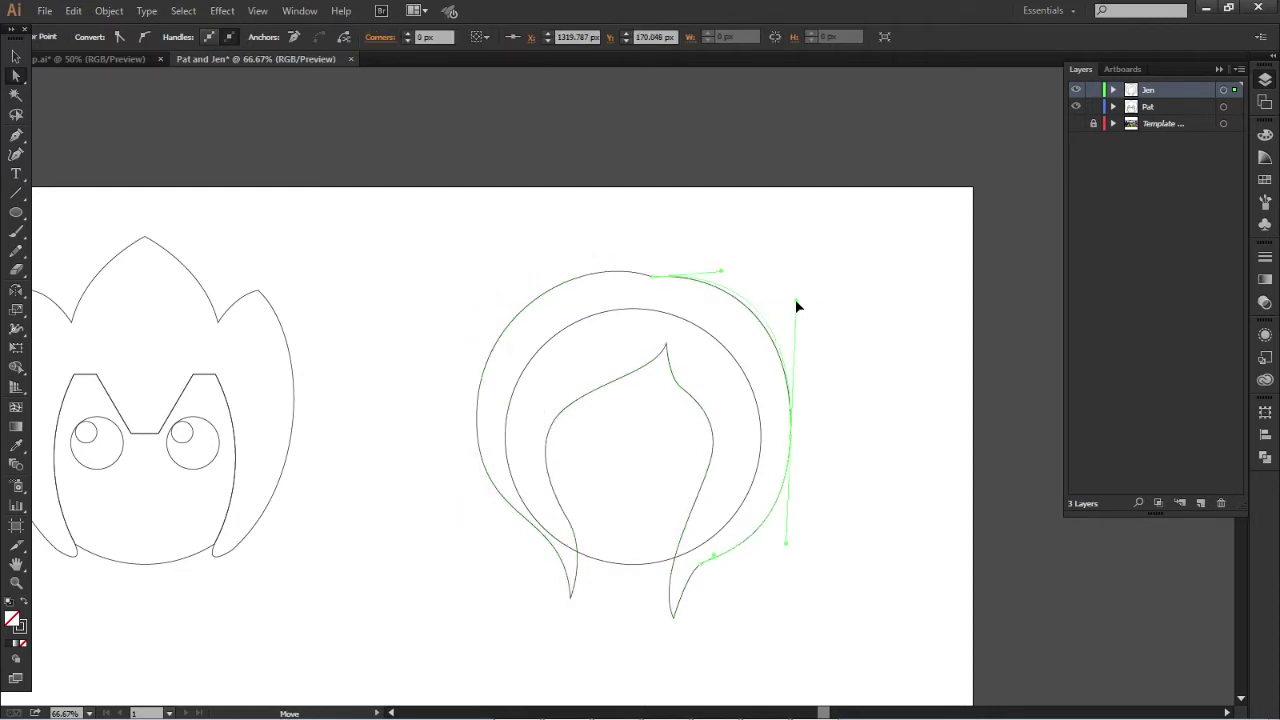
pyautogui.moveTo(511, 564); pyautogui.dragTo(463, 531)
# Step: Adjust the fringe's left anchors and the outer hair's lower-right curve
pyautogui.click(518, 372)
pyautogui.moveTo(518, 378)
pyautogui.mouseDown()
pyautogui.moveTo(489, 398)
pyautogui.moveTo(538, 370)
pyautogui.mouseUp()
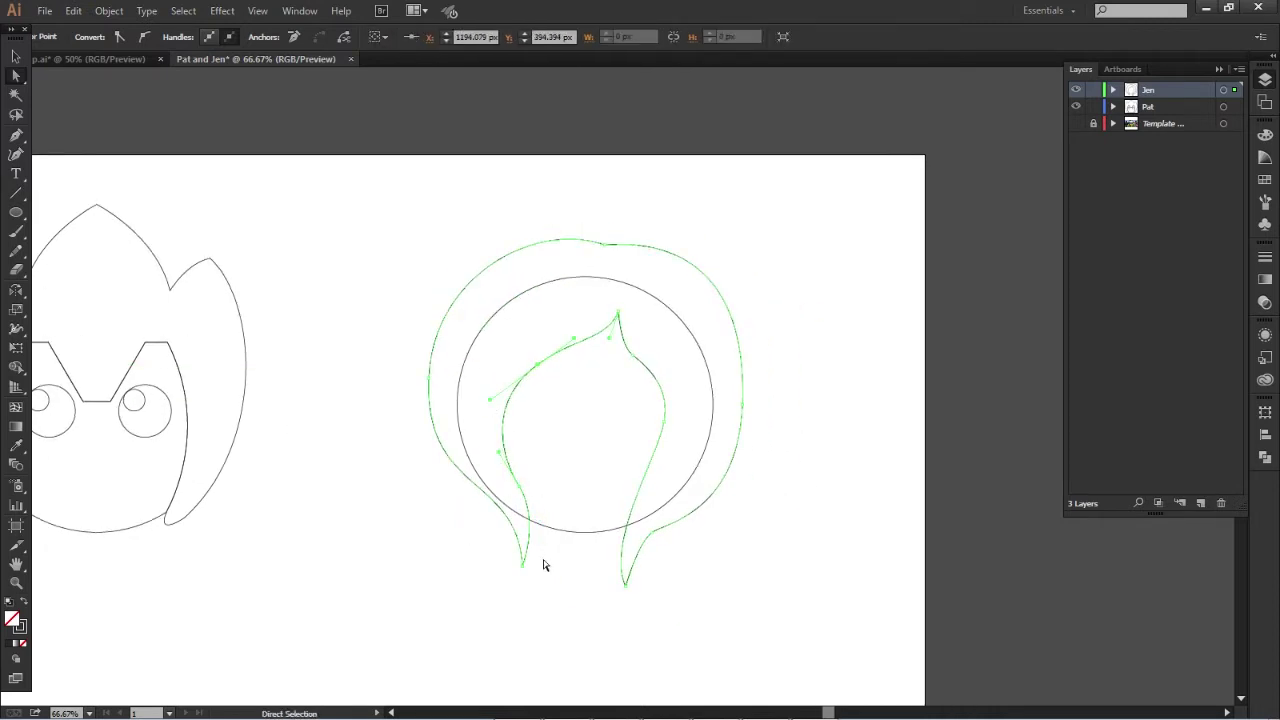
pyautogui.moveTo(522, 565); pyautogui.dragTo(519, 575)
pyautogui.click(645, 535)
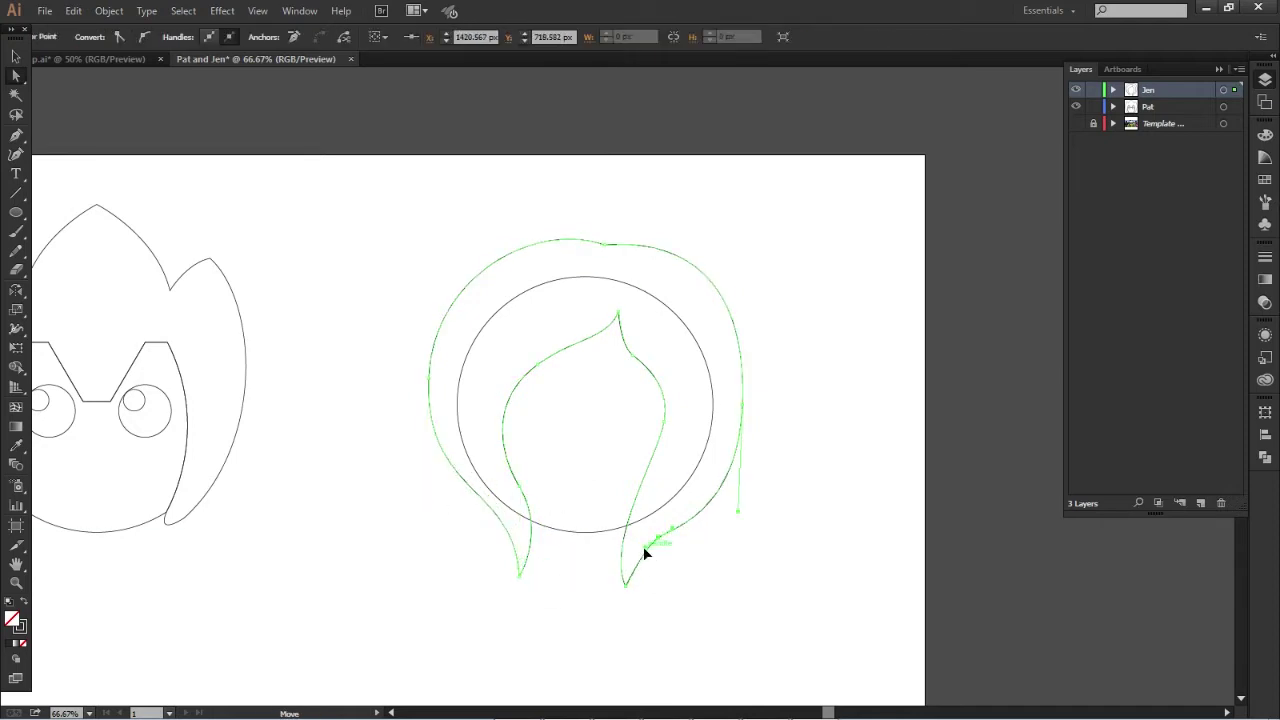
pyautogui.moveTo(625, 585); pyautogui.dragTo(631, 591)
pyautogui.moveTo(657, 538); pyautogui.dragTo(663, 531)
pyautogui.click(726, 488)
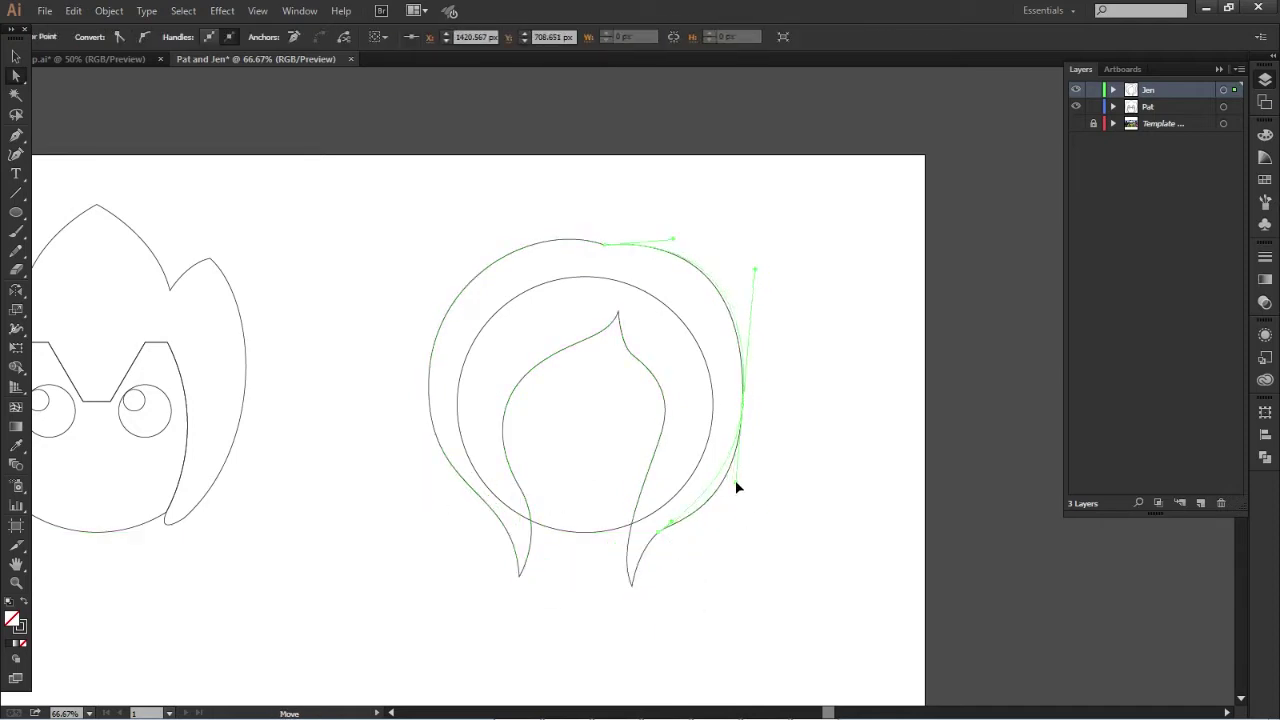
pyautogui.click(743, 418)
# Step: Raise the fringe tip and align the fringe's right-side anchors
pyautogui.moveTo(618, 313); pyautogui.dragTo(631, 308)
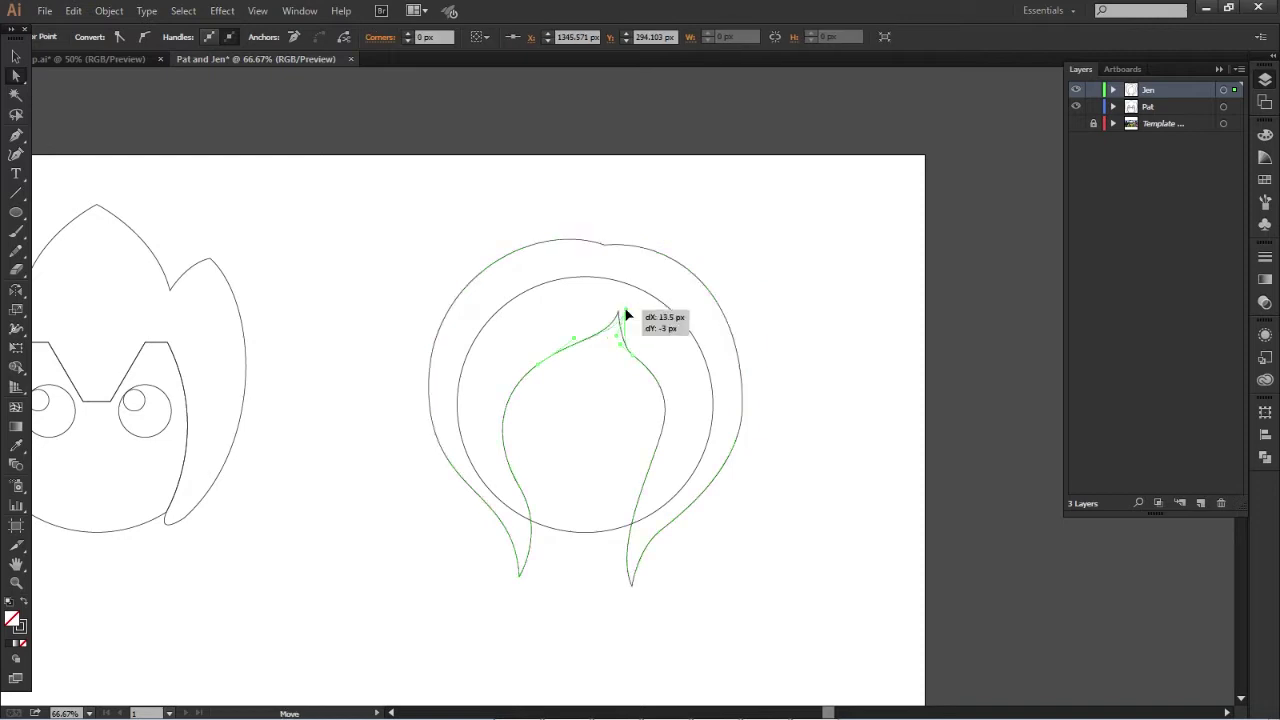
pyautogui.click(669, 412)
pyautogui.moveTo(668, 413); pyautogui.dragTo(680, 403)
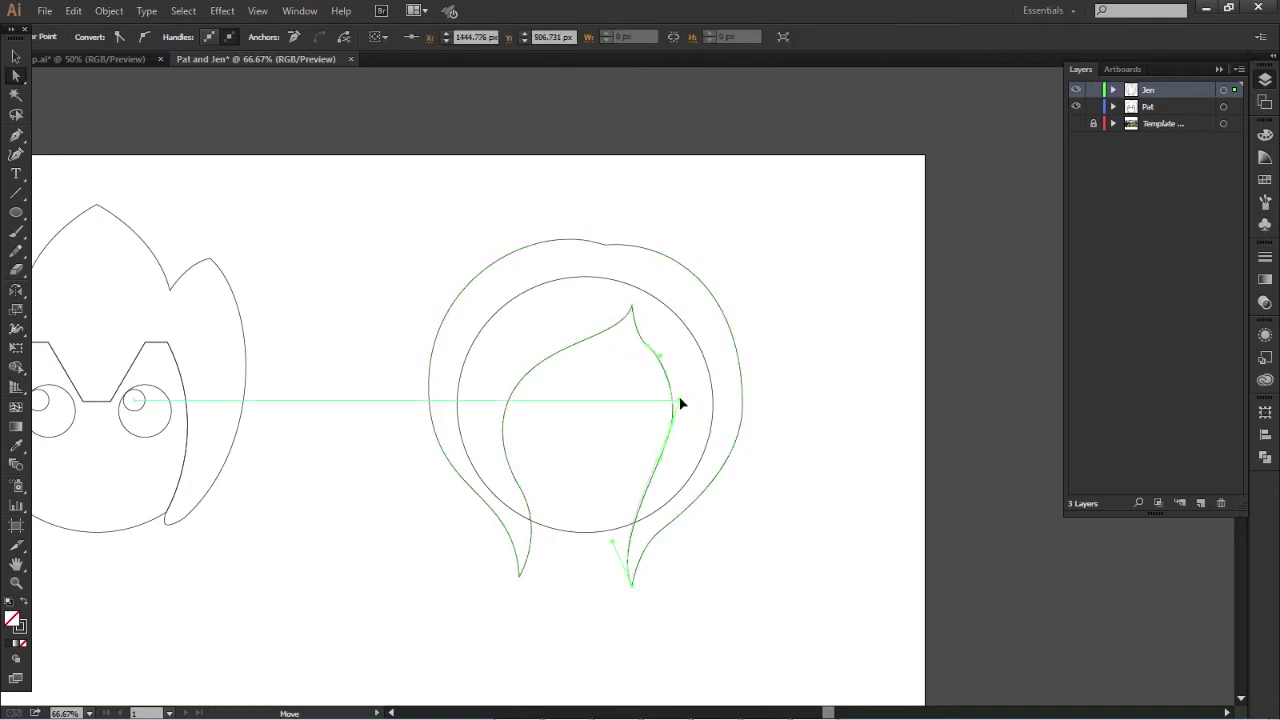
pyautogui.click(633, 340)
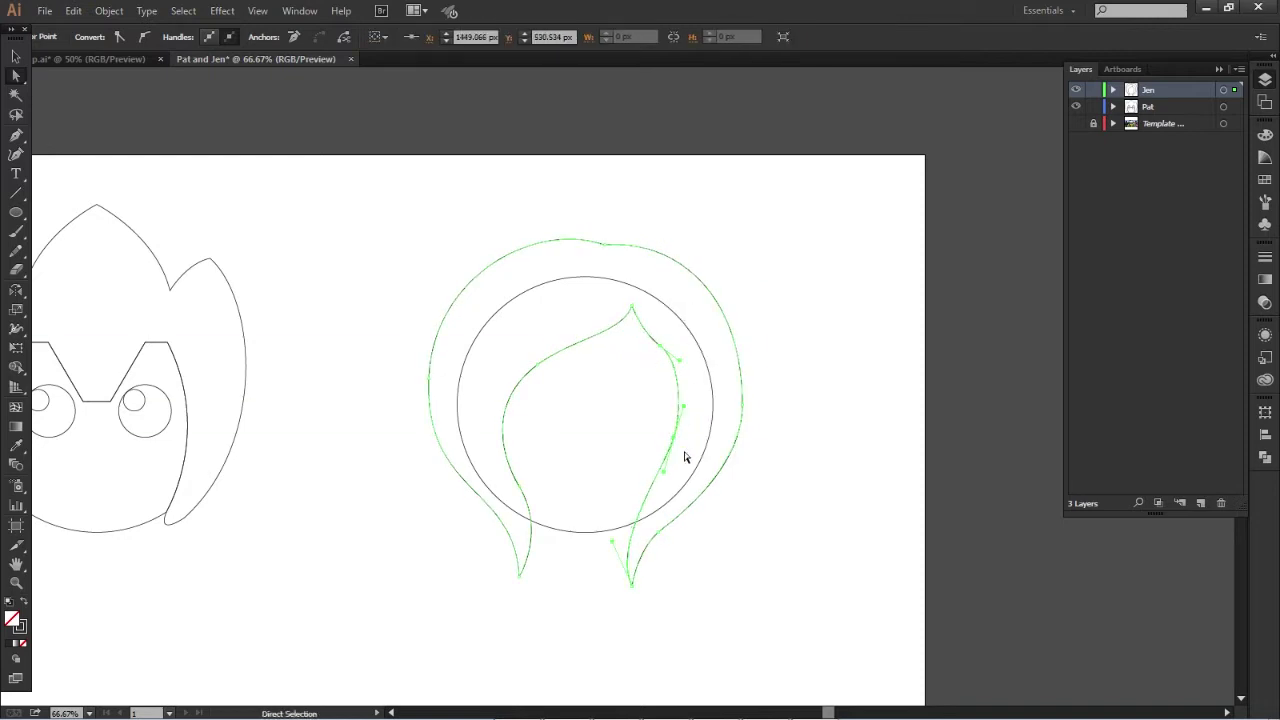
pyautogui.moveTo(688, 408); pyautogui.dragTo(689, 406)
pyautogui.scroll(3, 672, 362)
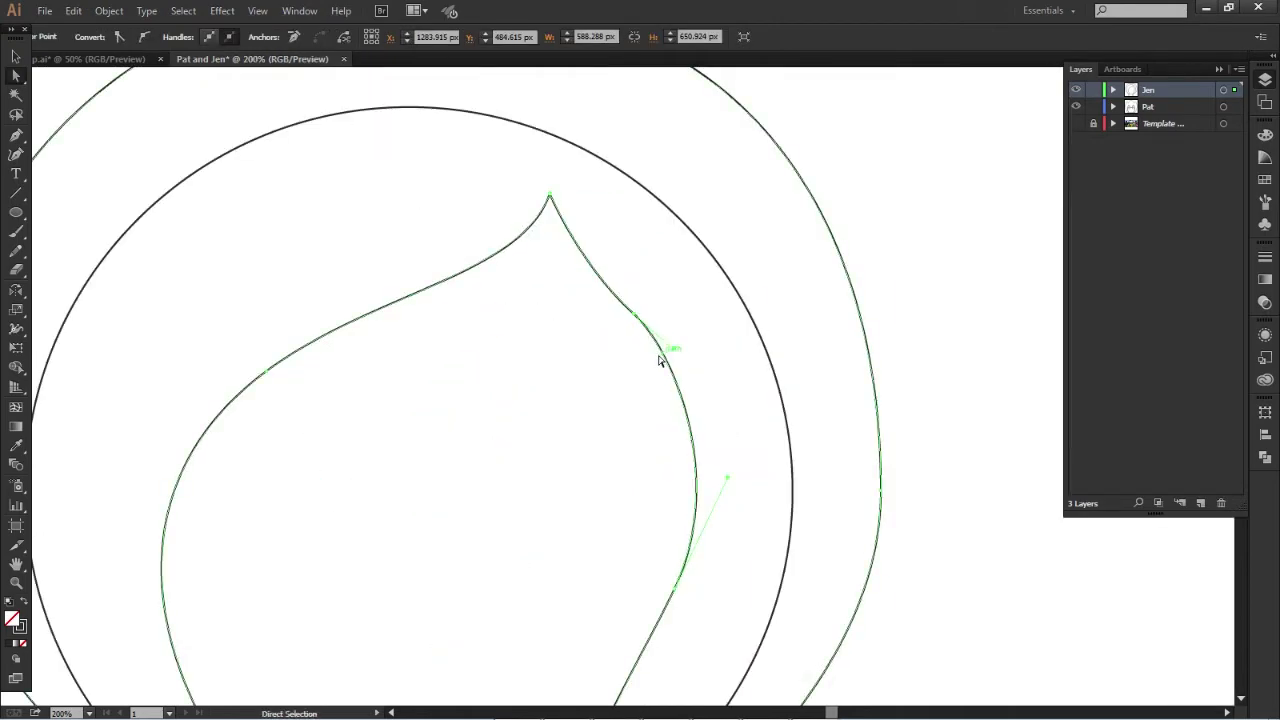
pyautogui.scroll(-5, 760, 486)
pyautogui.moveTo(585, 669); pyautogui.dragTo(593, 646)
# Step: Reshape the right strand's tip and straighten the outer hair's right side
pyautogui.moveTo(694, 471); pyautogui.dragTo(692, 458)
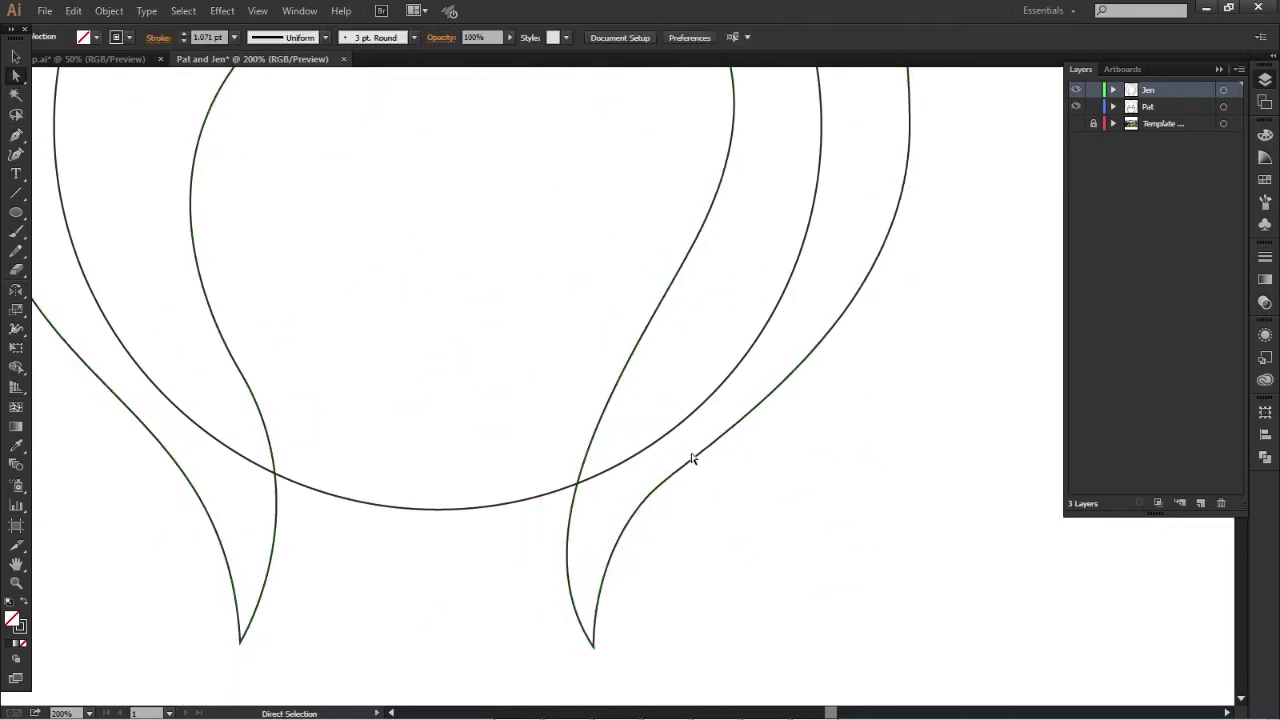
pyautogui.click(903, 325)
pyautogui.scroll(-2, 834, 325)
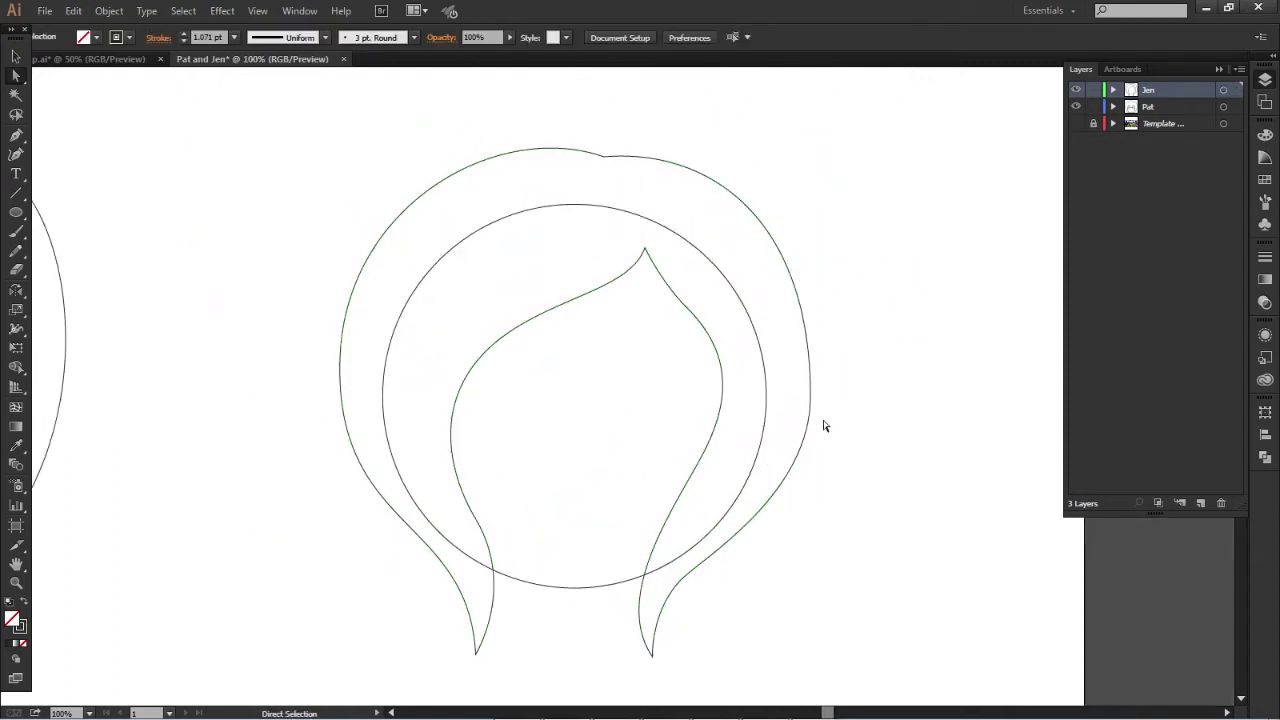
pyautogui.moveTo(817, 400); pyautogui.dragTo(811, 383)
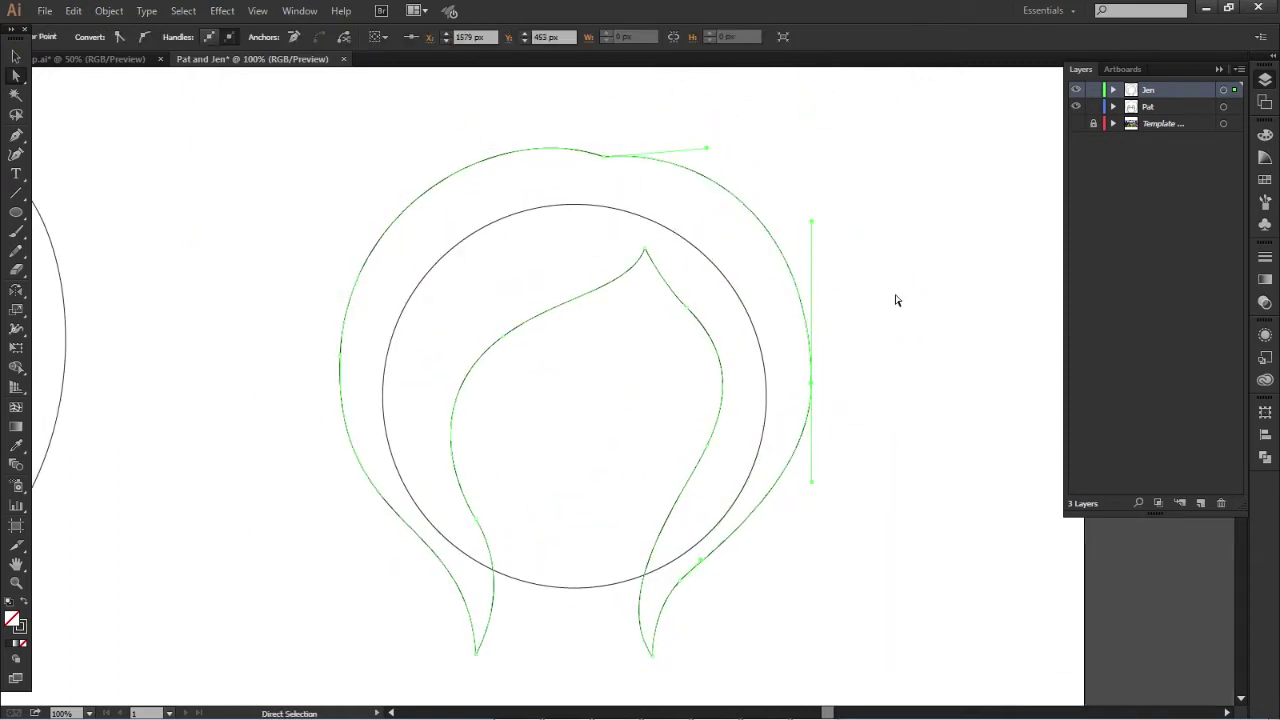
pyautogui.click(877, 410)
pyautogui.scroll(-1, 829, 480)
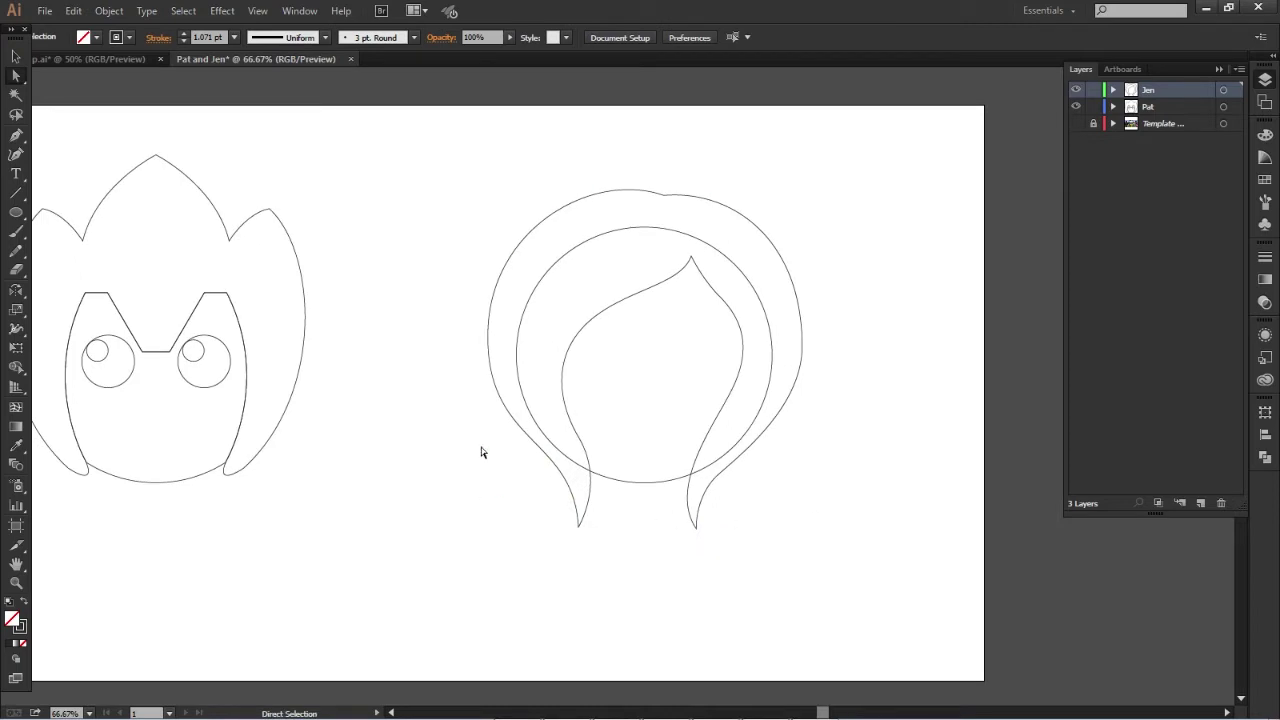
# Step: Duplicate Pat's eyes with pupils across onto Jen's face
pyautogui.press('v')
pyautogui.click(120, 376)
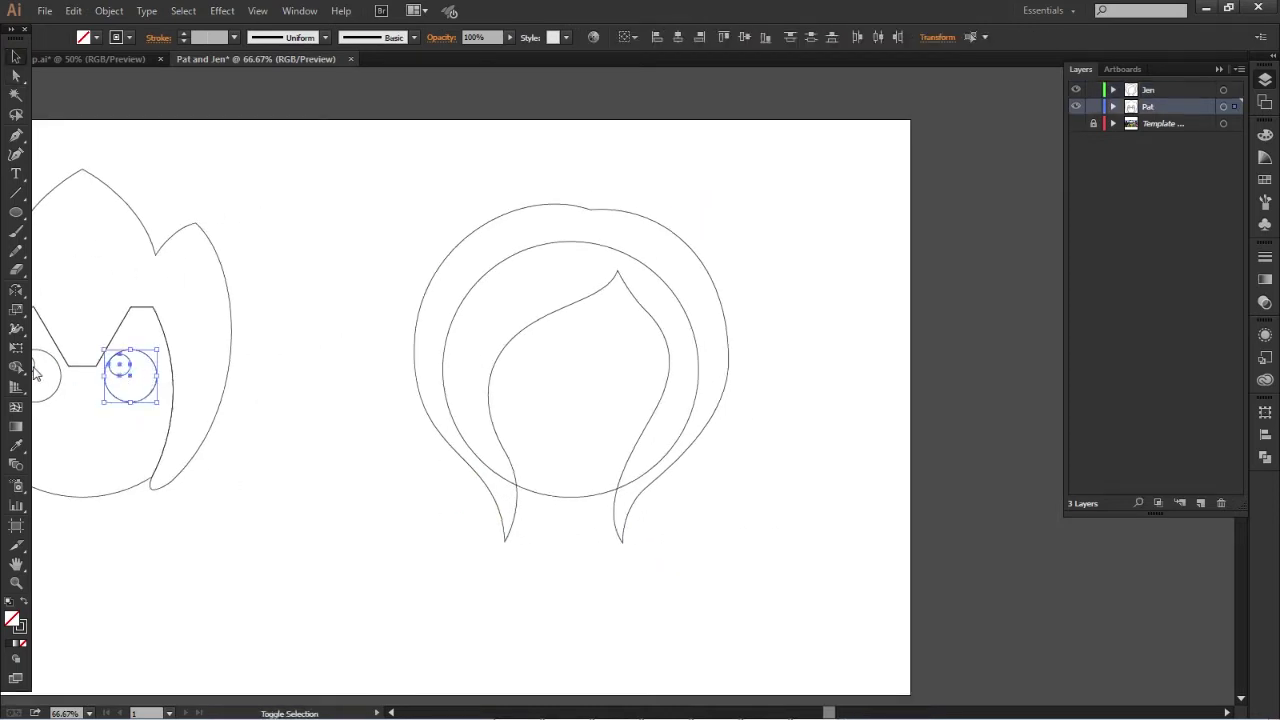
pyautogui.moveTo(257, 428); pyautogui.dragTo(425, 405)
pyautogui.moveTo(284, 374)
pyautogui.mouseDown()
pyautogui.moveTo(778, 348)
pyautogui.moveTo(764, 352)
pyautogui.mouseUp()
pyautogui.click(965, 471)
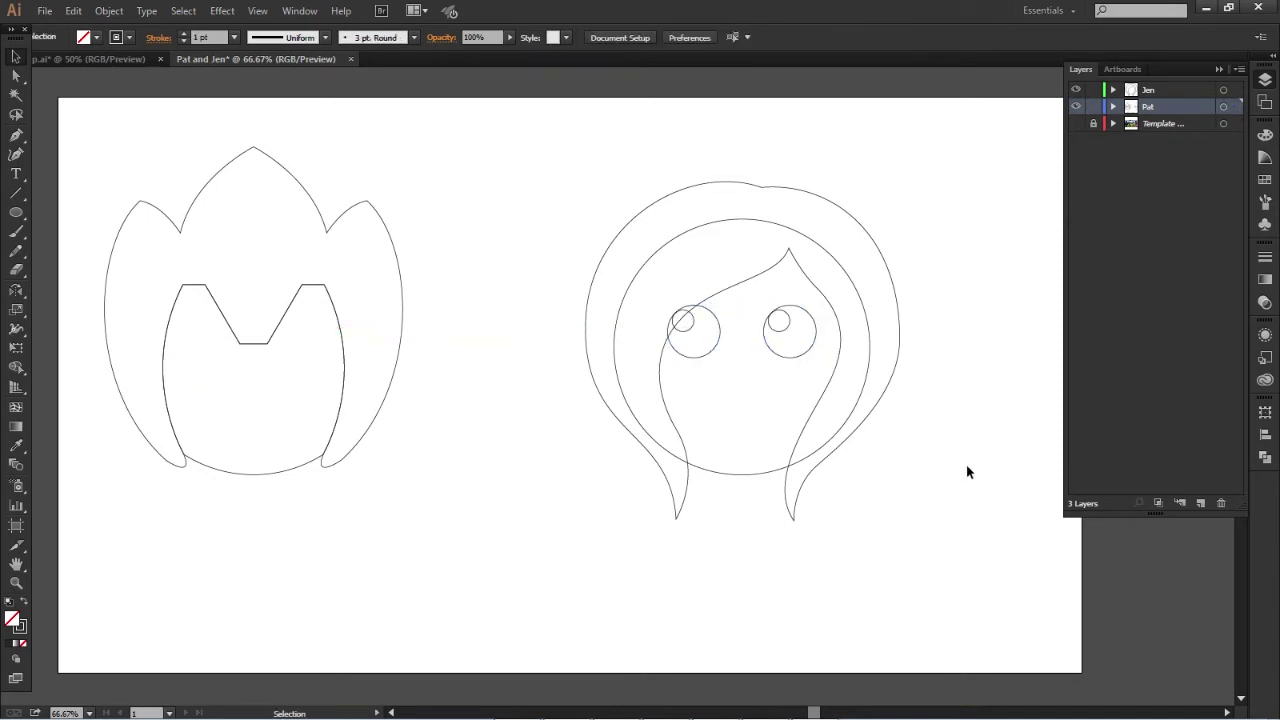
pyautogui.moveTo(965, 471); pyautogui.dragTo(889, 489)
# Step: Raise the copied eyes into place and start a hair strand below Jen's head
pyautogui.moveTo(695, 543); pyautogui.dragTo(687, 540)
pyautogui.click(264, 352)
pyautogui.moveTo(755, 345); pyautogui.dragTo(745, 318)
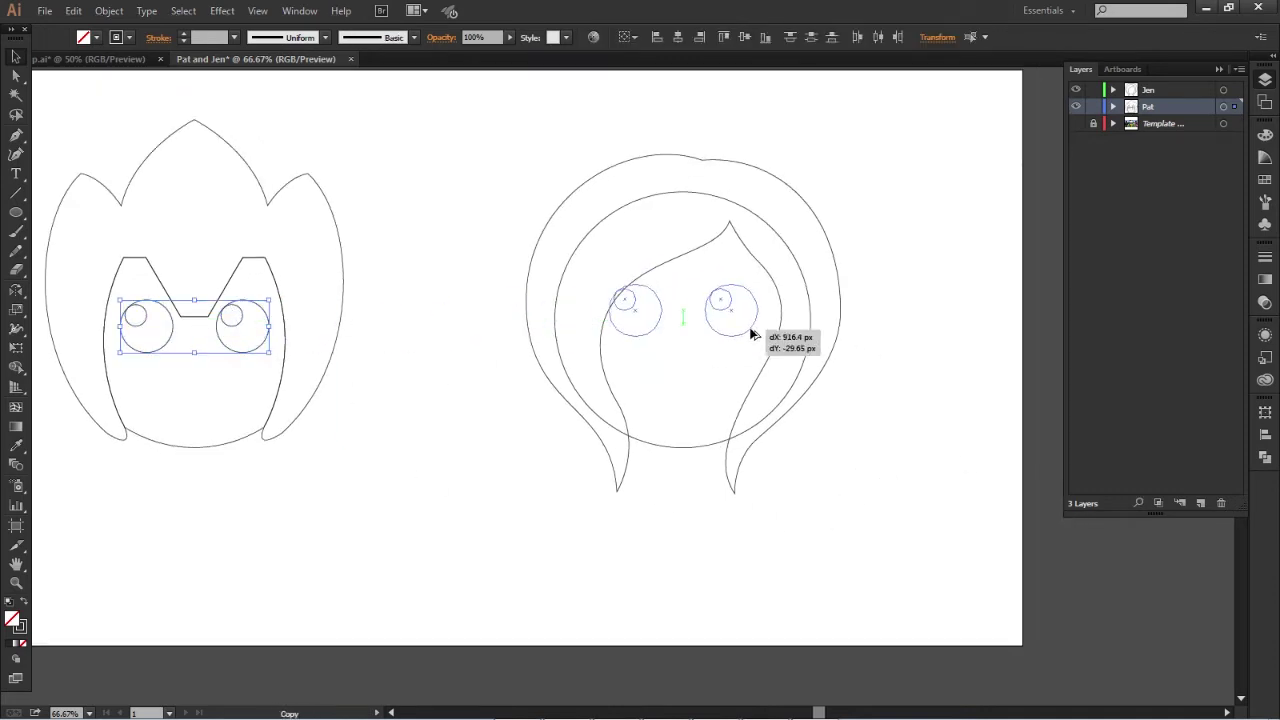
pyautogui.click(888, 410)
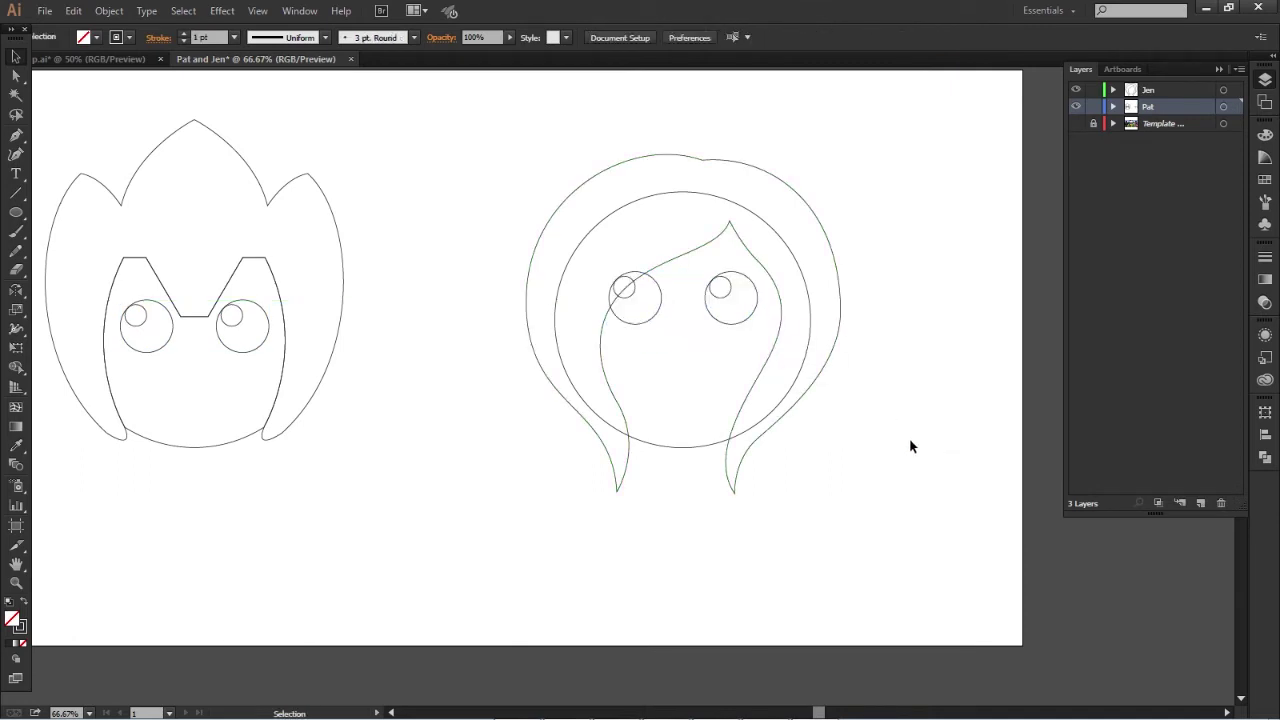
pyautogui.moveTo(900, 404); pyautogui.dragTo(882, 456)
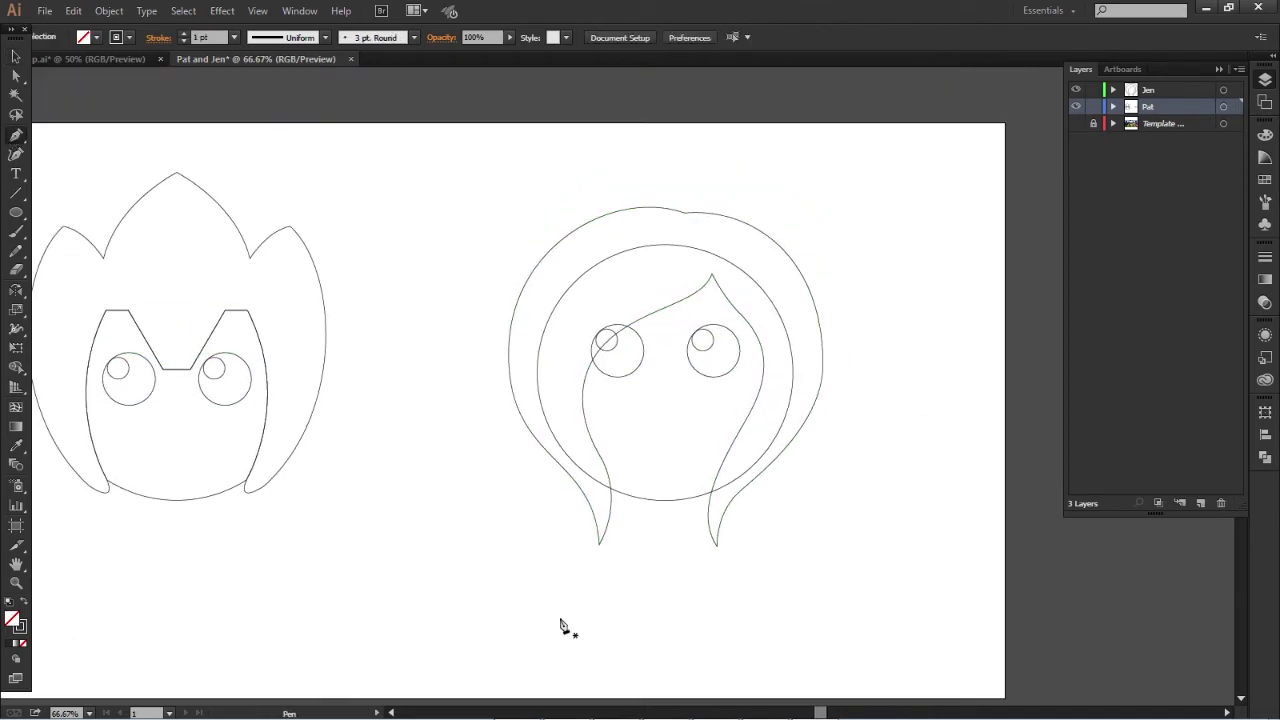
pyautogui.moveTo(558, 630); pyautogui.dragTo(578, 613)
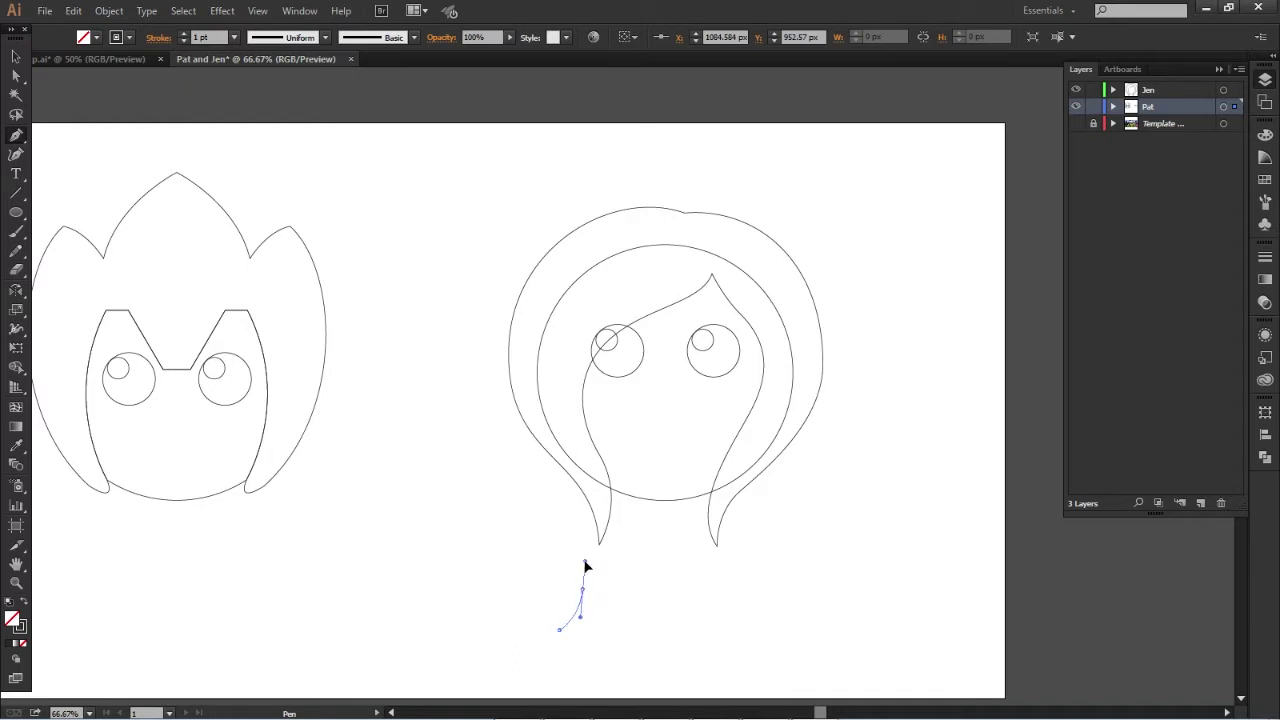
# Step: Draw the long side lock's outline beside the left edge of Jen's head
pyautogui.moveTo(571, 477)
pyautogui.mouseDown()
pyautogui.moveTo(575, 505)
pyautogui.moveTo(557, 398)
pyautogui.moveTo(532, 422)
pyautogui.mouseUp()
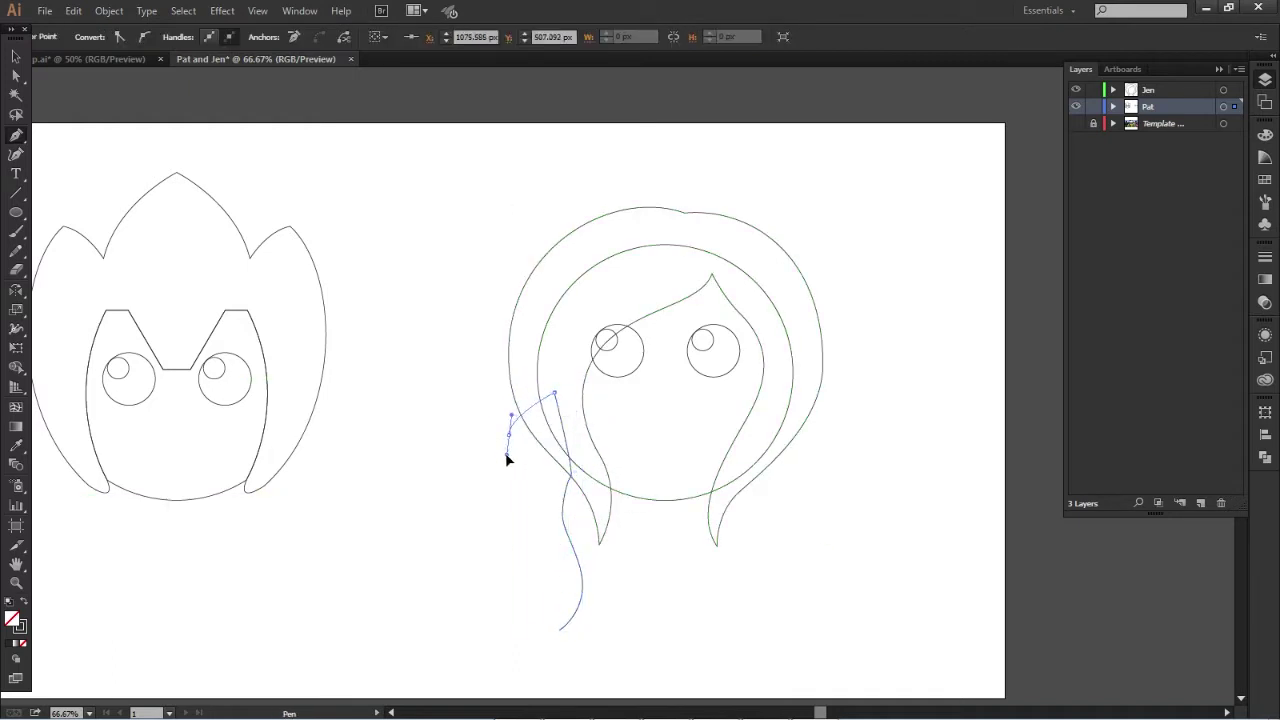
pyautogui.moveTo(513, 545); pyautogui.dragTo(507, 585)
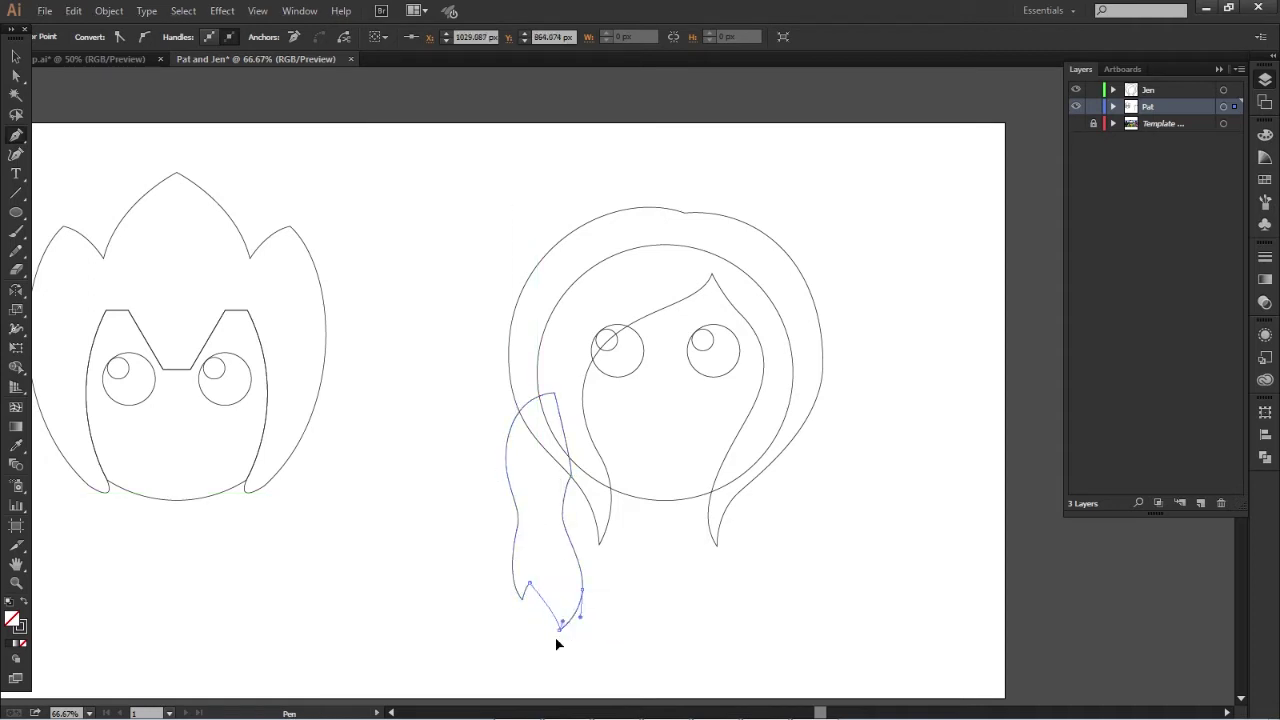
pyautogui.moveTo(559, 397)
pyautogui.mouseDown()
pyautogui.moveTo(522, 390)
pyautogui.moveTo(520, 402)
pyautogui.moveTo(527, 387)
pyautogui.mouseUp()
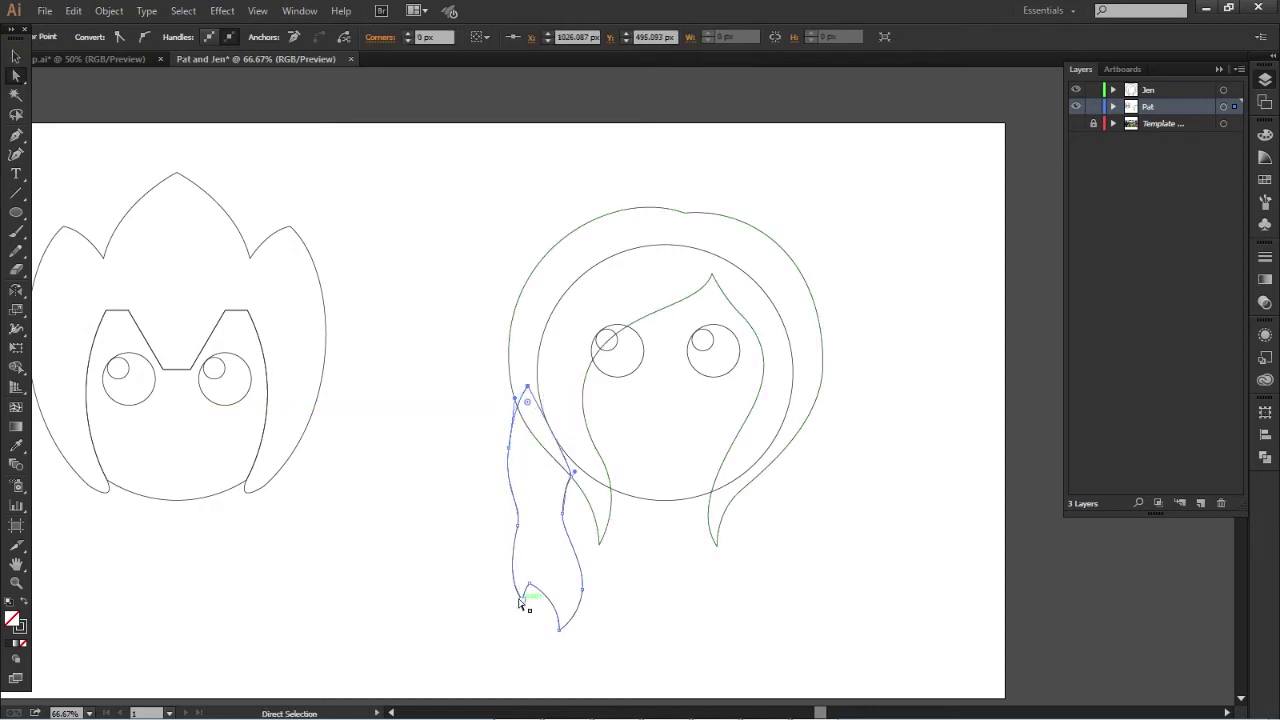
pyautogui.moveTo(538, 585); pyautogui.dragTo(531, 603)
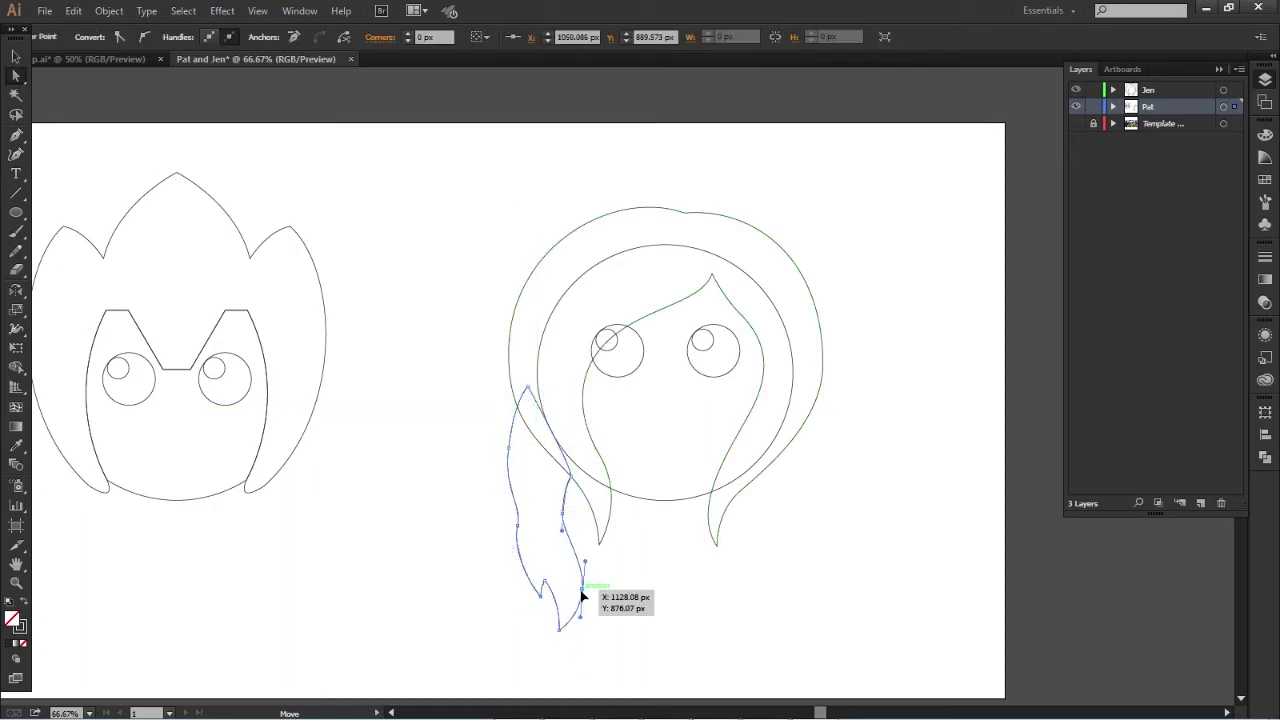
pyautogui.moveTo(563, 516); pyautogui.dragTo(576, 474)
# Step: Refine the lock's anchors into a wavy shape with two pointed tips on Jen's layer
pyautogui.click(508, 447)
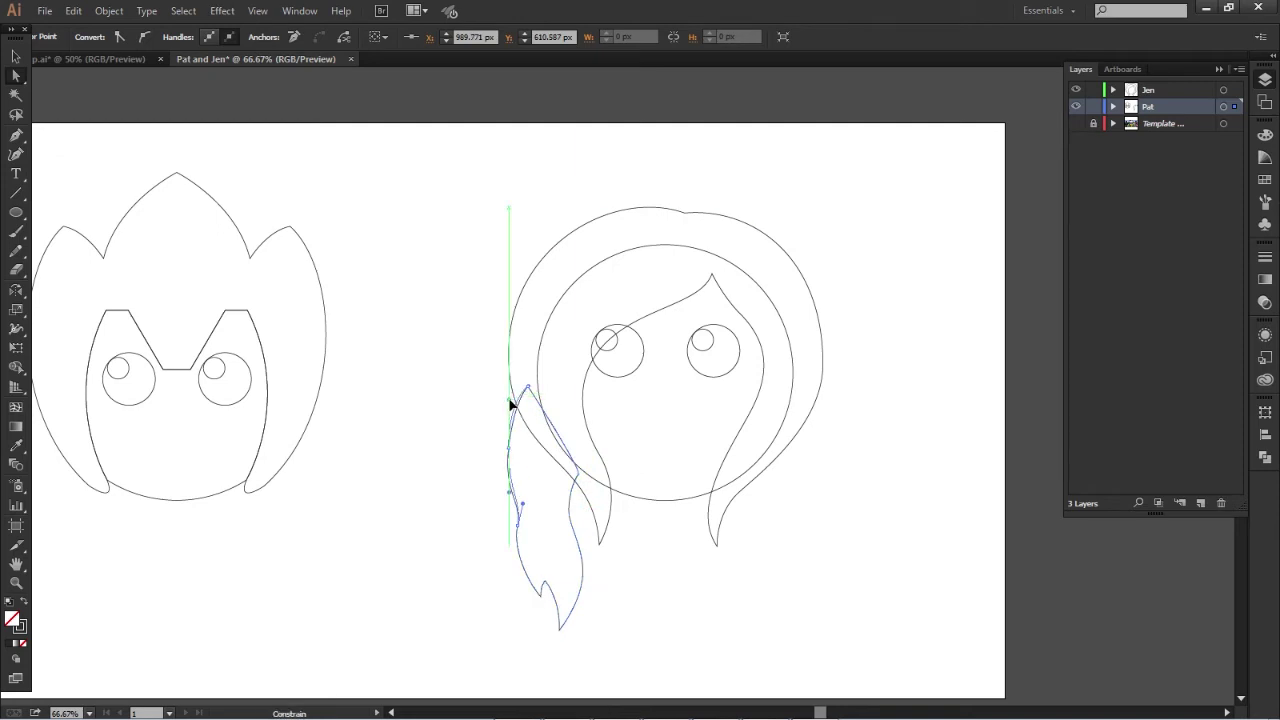
pyautogui.moveTo(511, 404)
pyautogui.mouseDown()
pyautogui.moveTo(523, 537)
pyautogui.moveTo(528, 510)
pyautogui.mouseUp()
pyautogui.moveTo(526, 580); pyautogui.dragTo(528, 598)
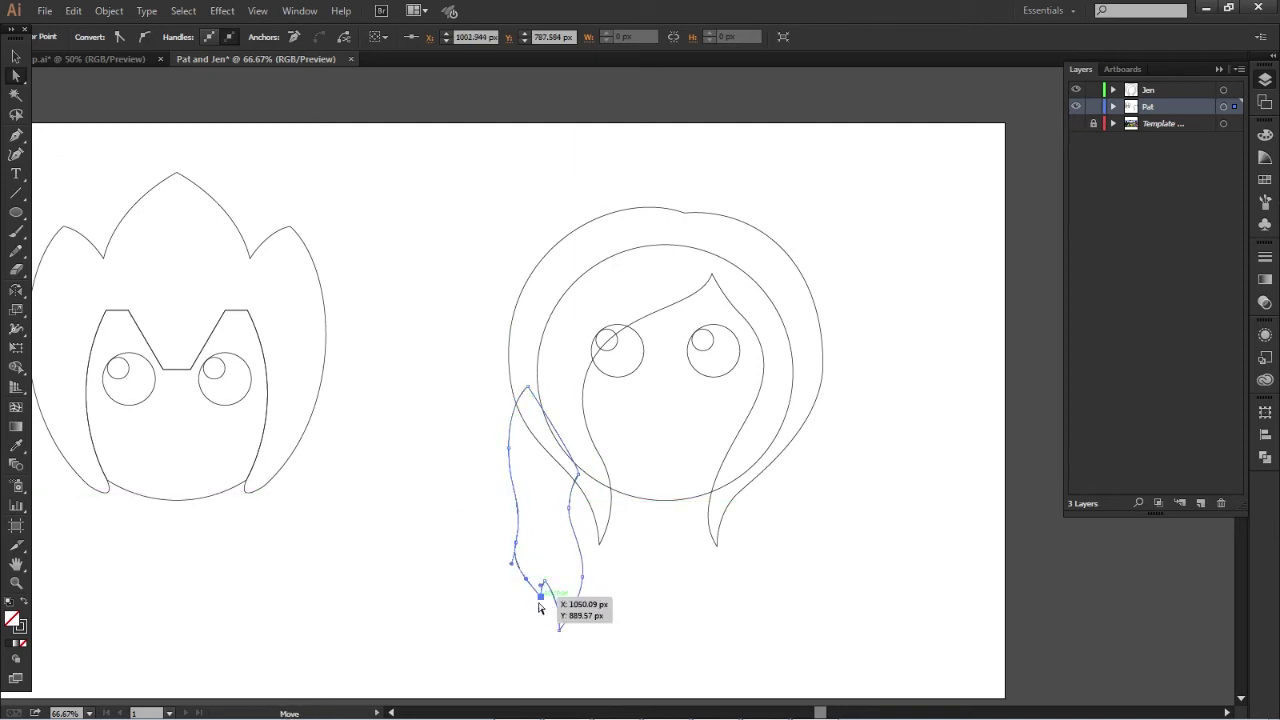
pyautogui.scroll(3, 598, 651)
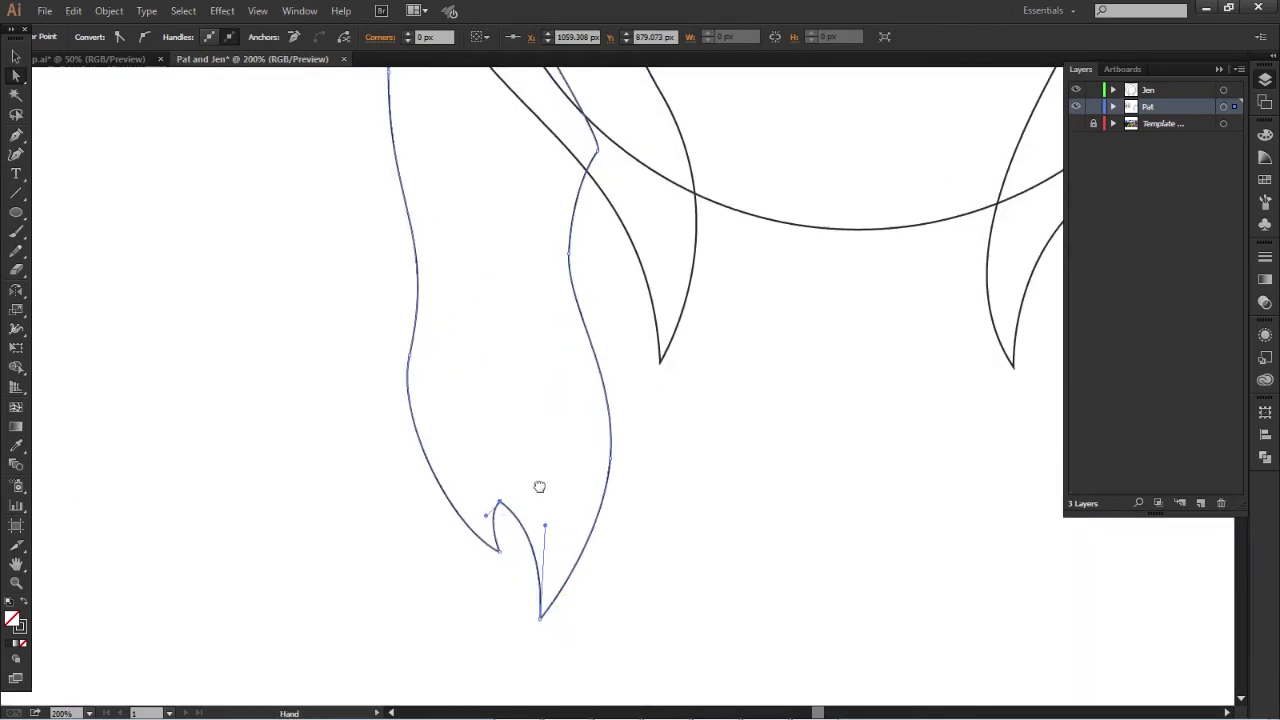
pyautogui.moveTo(465, 572); pyautogui.dragTo(474, 560)
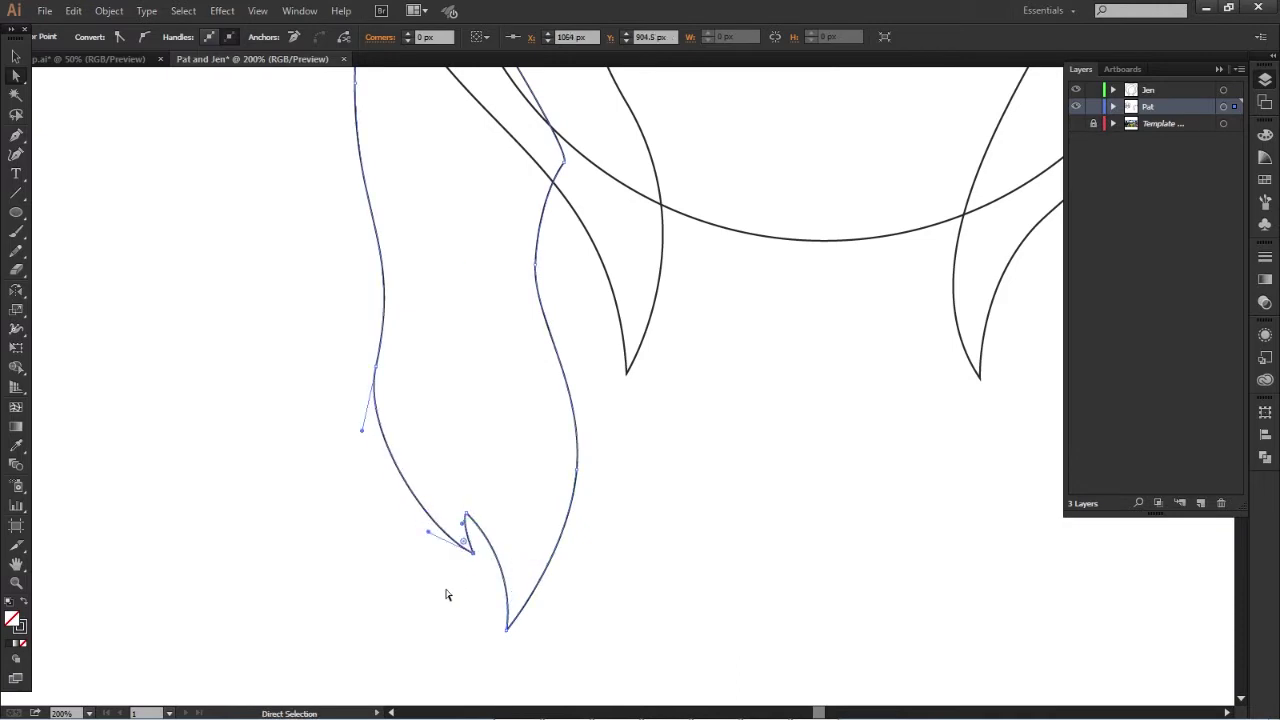
pyautogui.scroll(2, 446, 594)
pyautogui.moveTo(420, 320); pyautogui.dragTo(422, 294)
pyautogui.scroll(3, 430, 335)
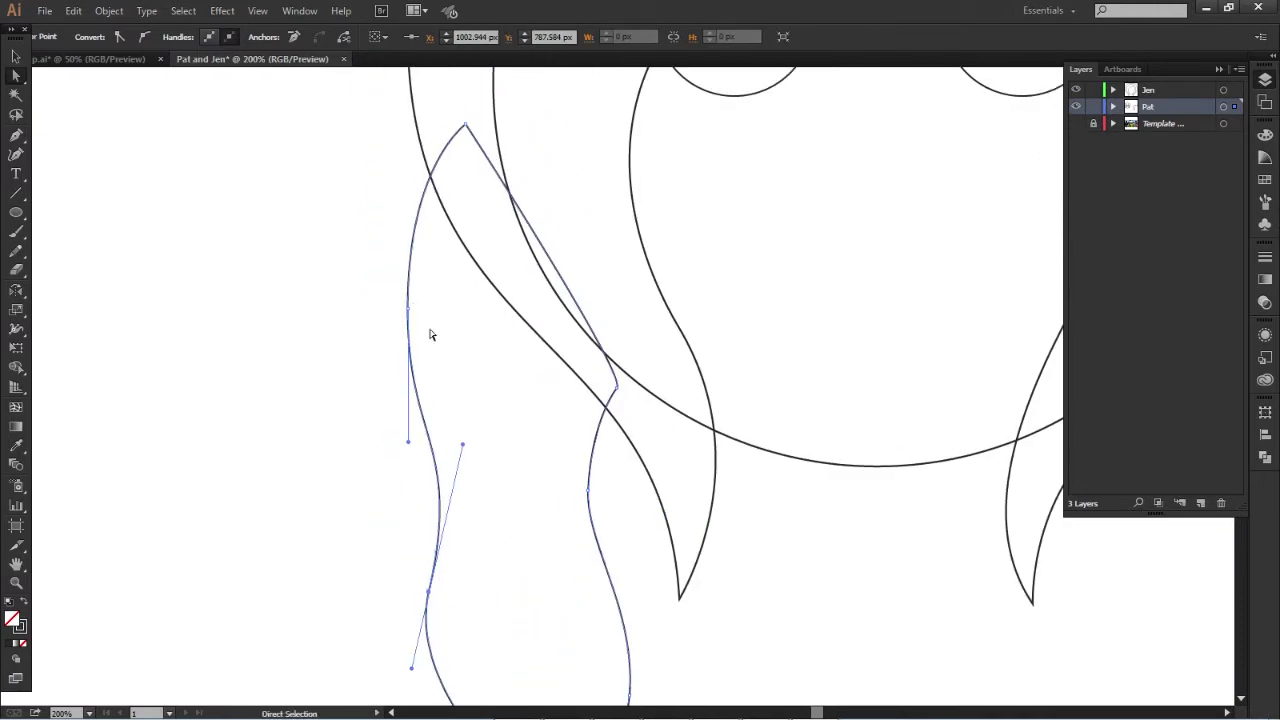
pyautogui.moveTo(407, 445); pyautogui.dragTo(411, 423)
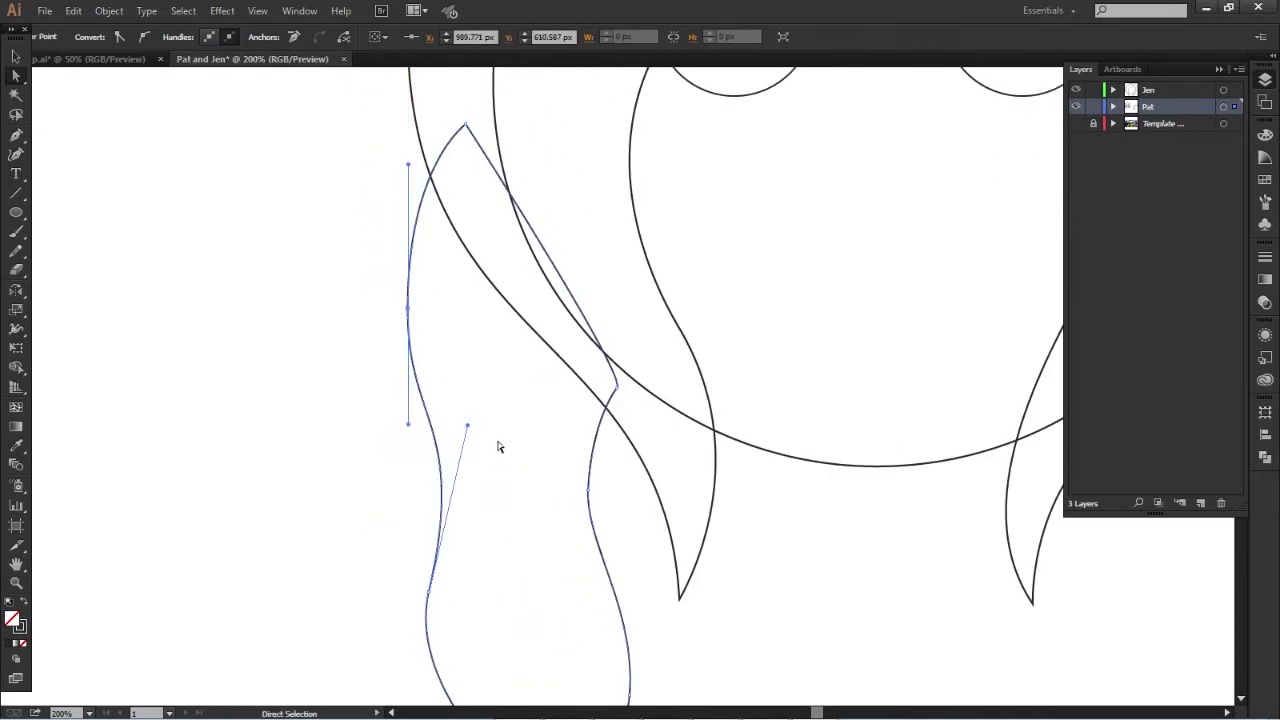
pyautogui.scroll(-3, 253, 453)
pyautogui.click(1113, 106)
# Step: Move Jen's big hair path into the Jen layer
pyautogui.moveTo(1238, 88); pyautogui.dragTo(1238, 90)
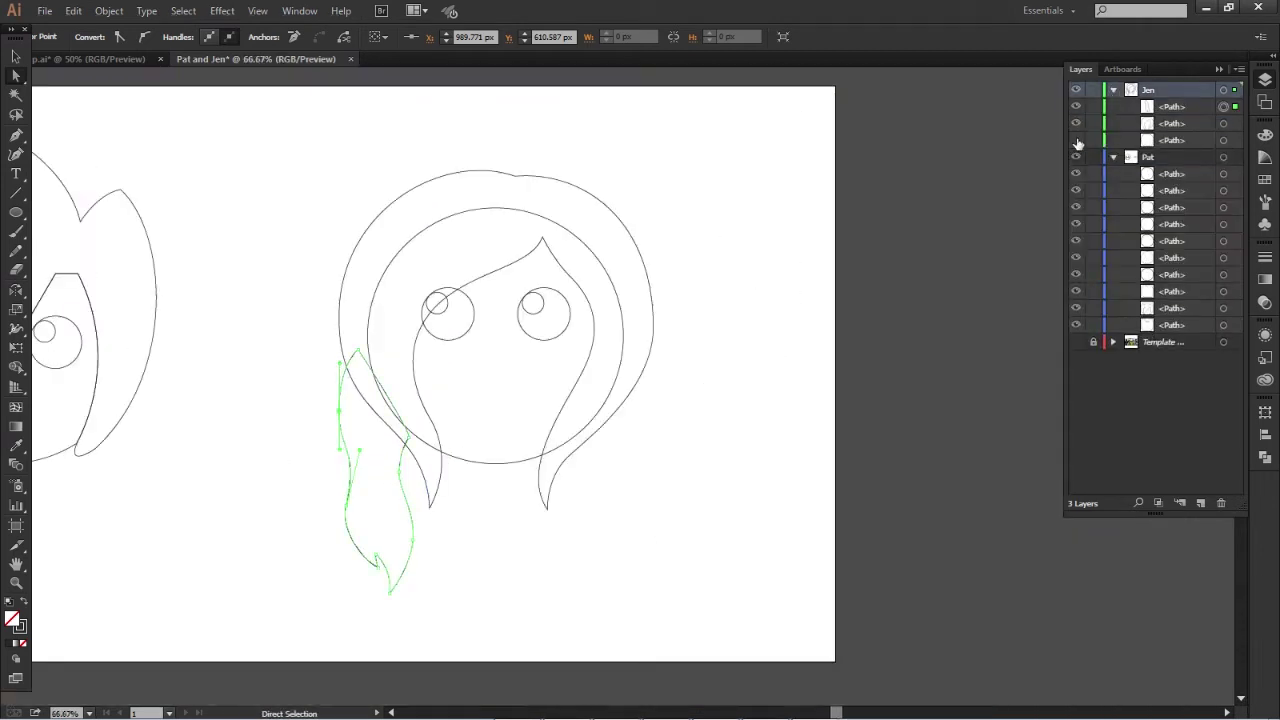
pyautogui.press('v')
pyautogui.click(263, 508)
pyautogui.scroll(1, 263, 508)
pyautogui.click(392, 146)
pyautogui.click(96, 37)
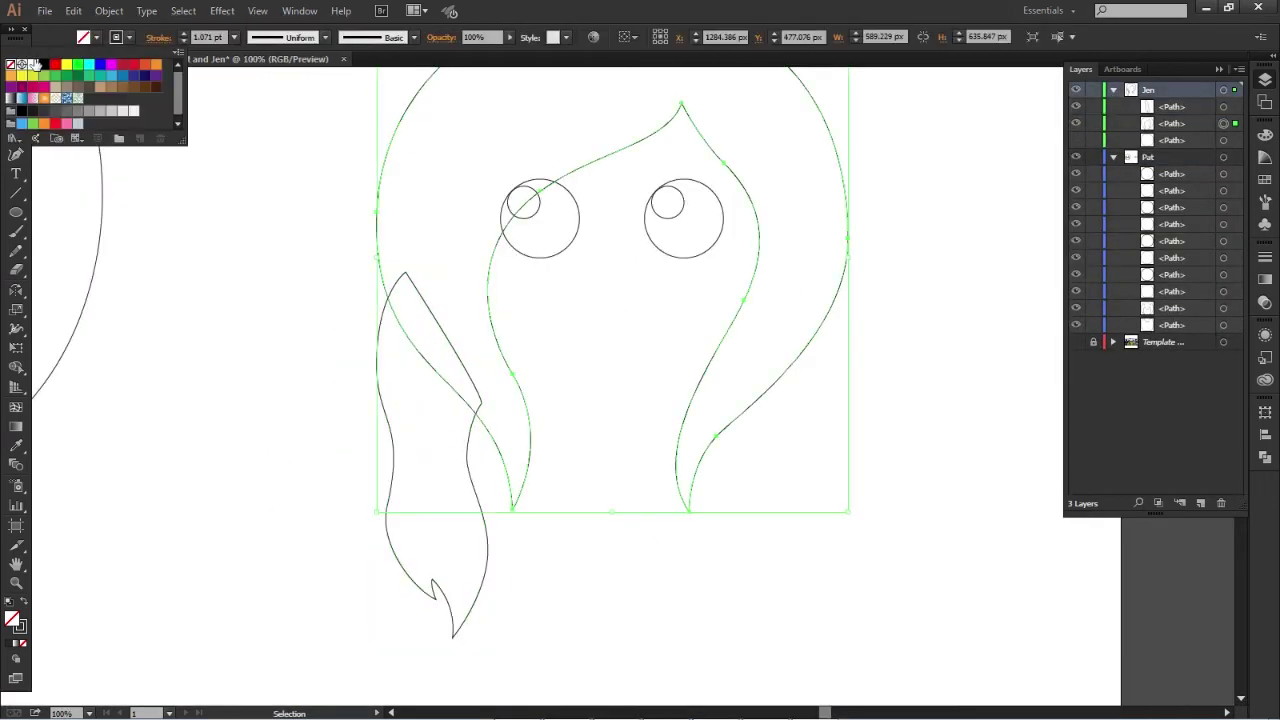
pyautogui.click(392, 557)
pyautogui.click(846, 195)
pyautogui.click(271, 377)
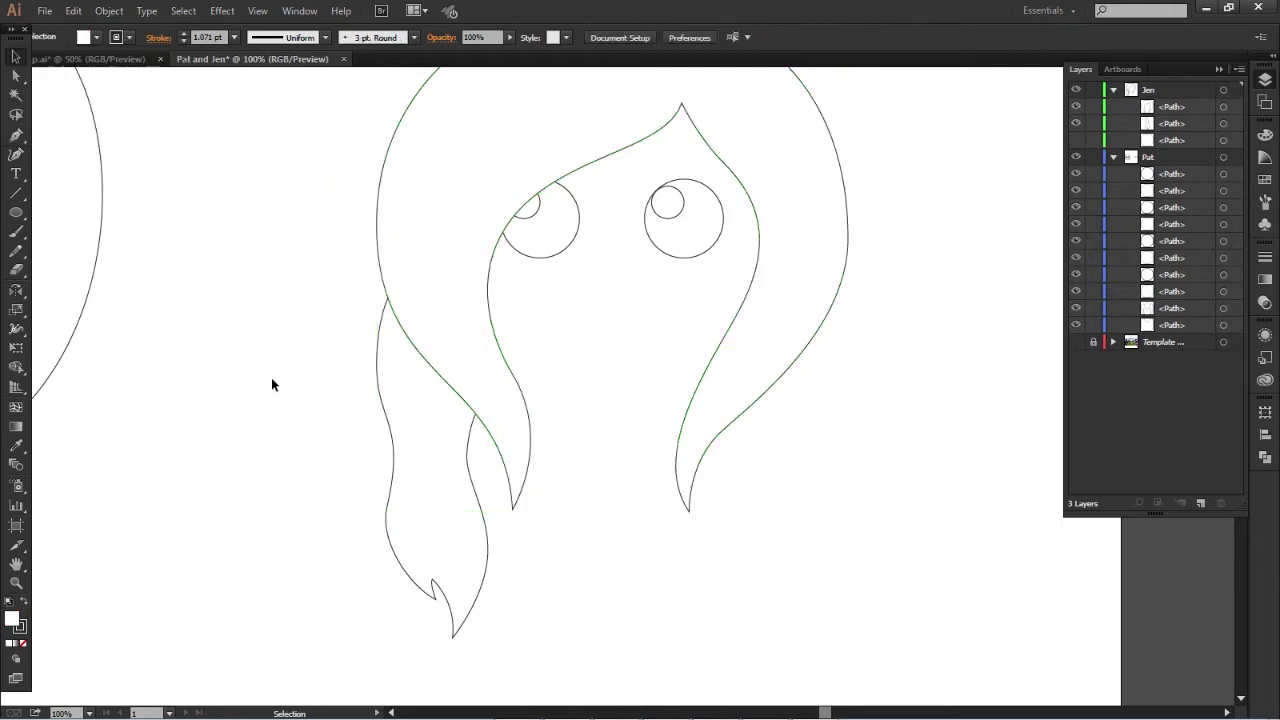
pyautogui.scroll(-1, 271, 377)
# Step: Tilt the left hair strand and reflect a copy of it onto Jen's right side
pyautogui.click(437, 447)
pyautogui.moveTo(494, 477)
pyautogui.mouseDown()
pyautogui.moveTo(429, 471)
pyautogui.moveTo(466, 457)
pyautogui.moveTo(686, 514)
pyautogui.mouseUp()
pyautogui.press('o')
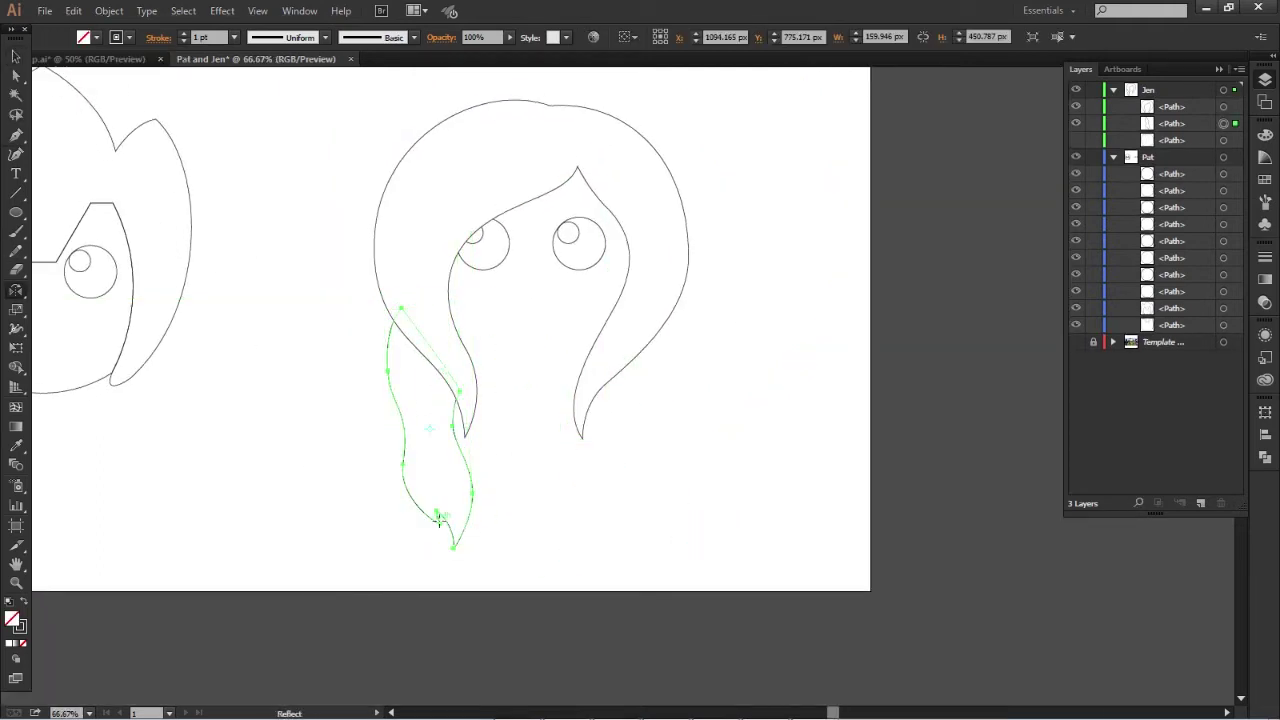
pyautogui.moveTo(437, 514)
pyautogui.mouseDown()
pyautogui.moveTo(528, 443)
pyautogui.moveTo(641, 440)
pyautogui.mouseUp()
pyautogui.press('v')
pyautogui.click(734, 450)
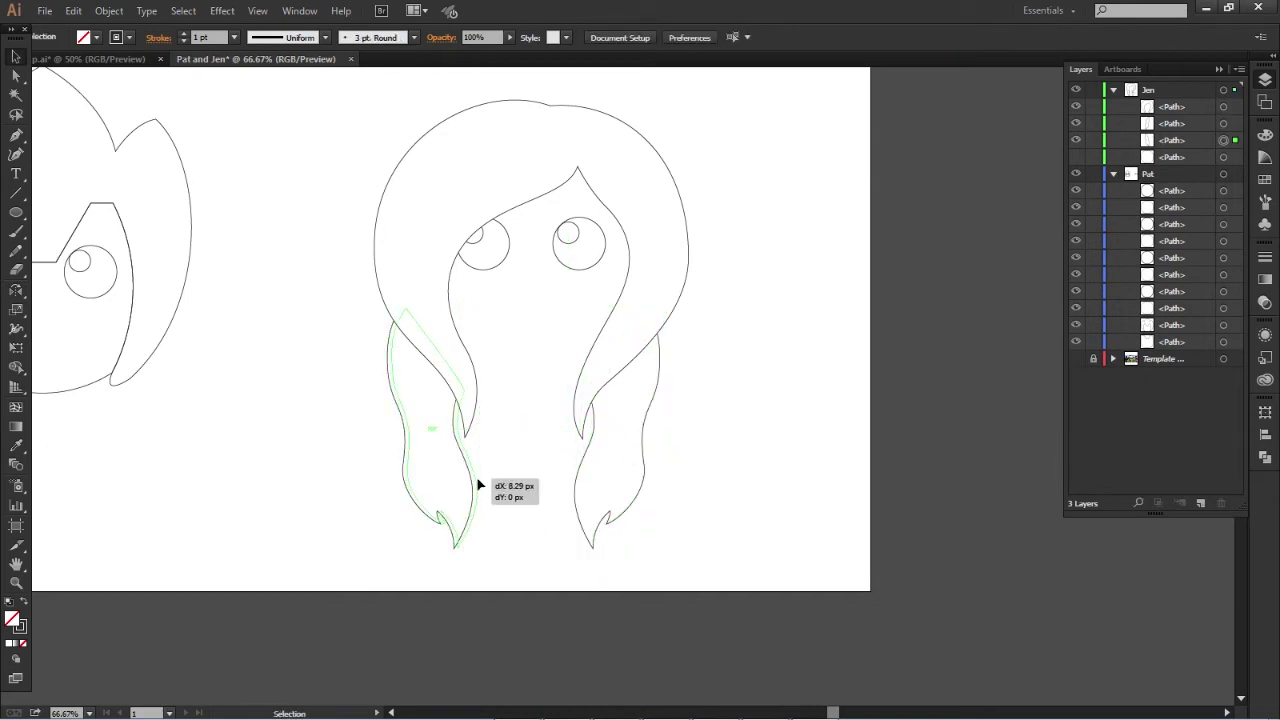
pyautogui.moveTo(474, 484); pyautogui.dragTo(478, 486)
pyautogui.click(731, 488)
# Step: Move both of Jen's eyes from the Pat layer into the Jen layer
pyautogui.hotkey('ctrl', '0')
pyautogui.hotkey('ctrl', '1')
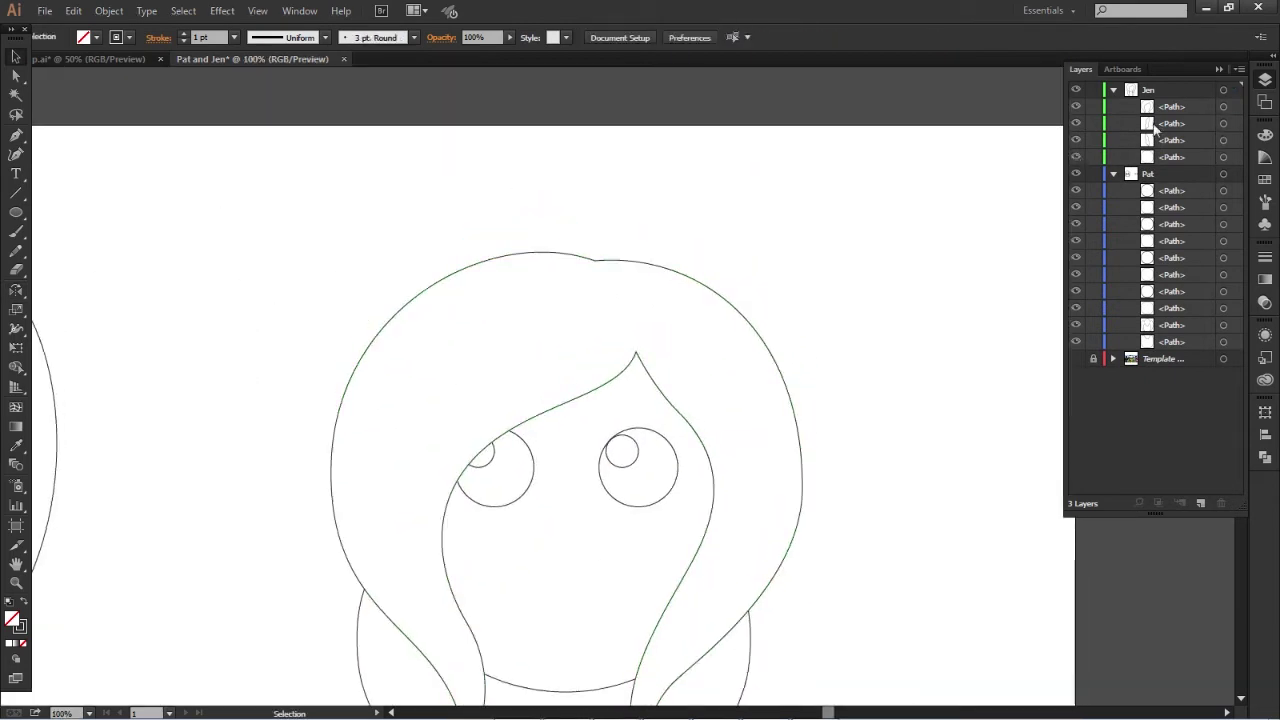
pyautogui.click(1113, 174)
pyautogui.click(1223, 174)
pyautogui.moveTo(660, 526); pyautogui.dragTo(543, 446)
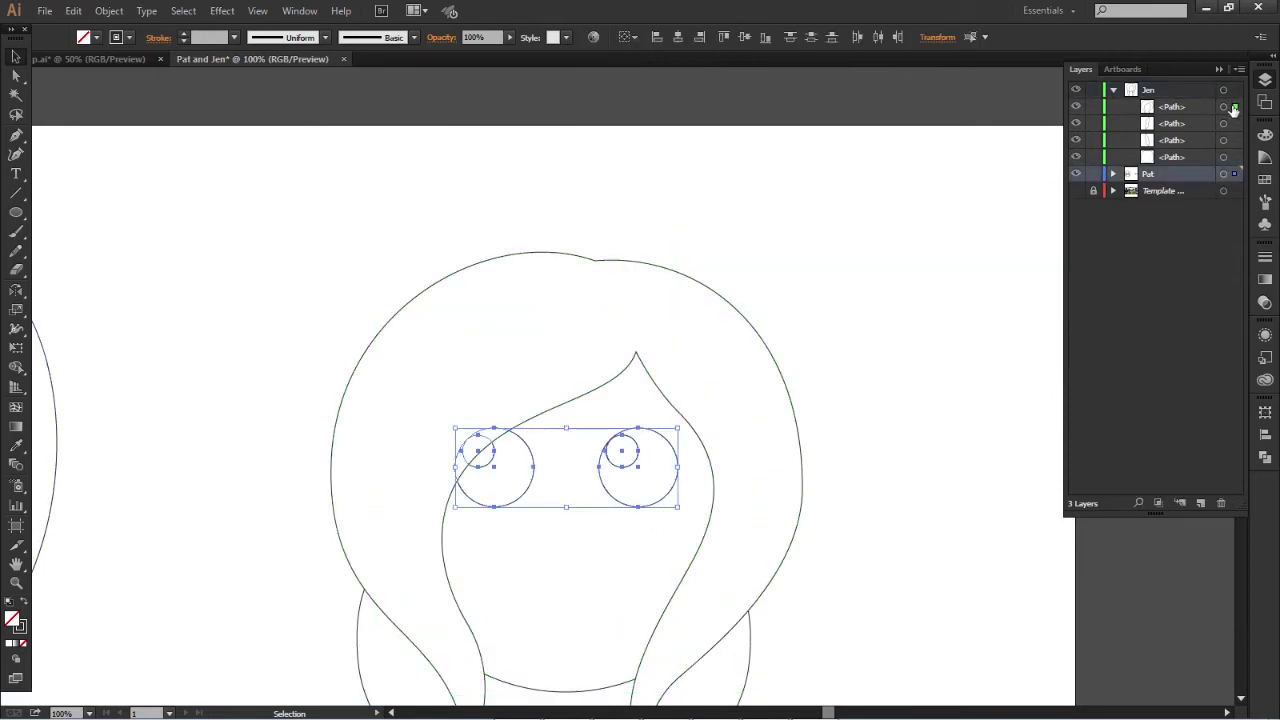
pyautogui.moveTo(1233, 174); pyautogui.dragTo(1233, 90)
pyautogui.click(927, 443)
pyautogui.scroll(-1, 927, 443)
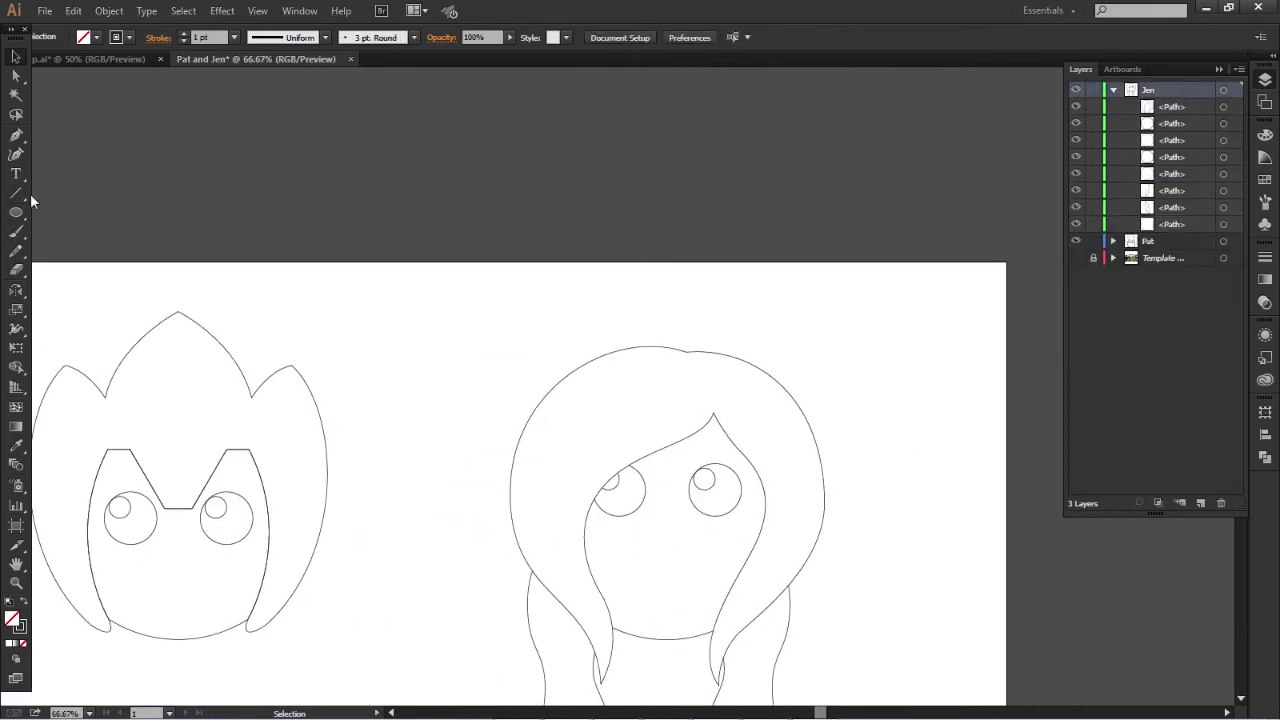
# Step: Draw a small square on Jen's head, taper its top and rotate it about -36°
pyautogui.moveTo(15, 210); pyautogui.dragTo(100, 209)
pyautogui.moveTo(417, 160); pyautogui.dragTo(512, 254)
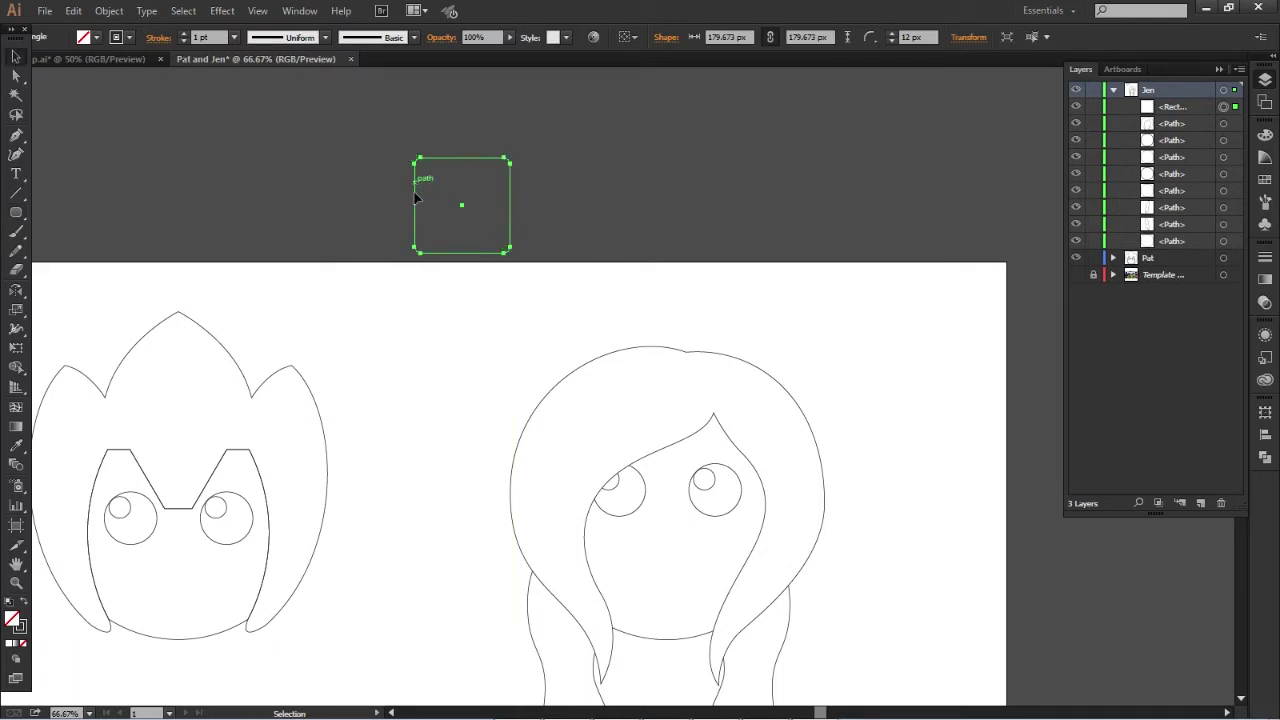
pyautogui.moveTo(463, 203); pyautogui.dragTo(441, 357)
pyautogui.click(18, 331)
pyautogui.press('a')
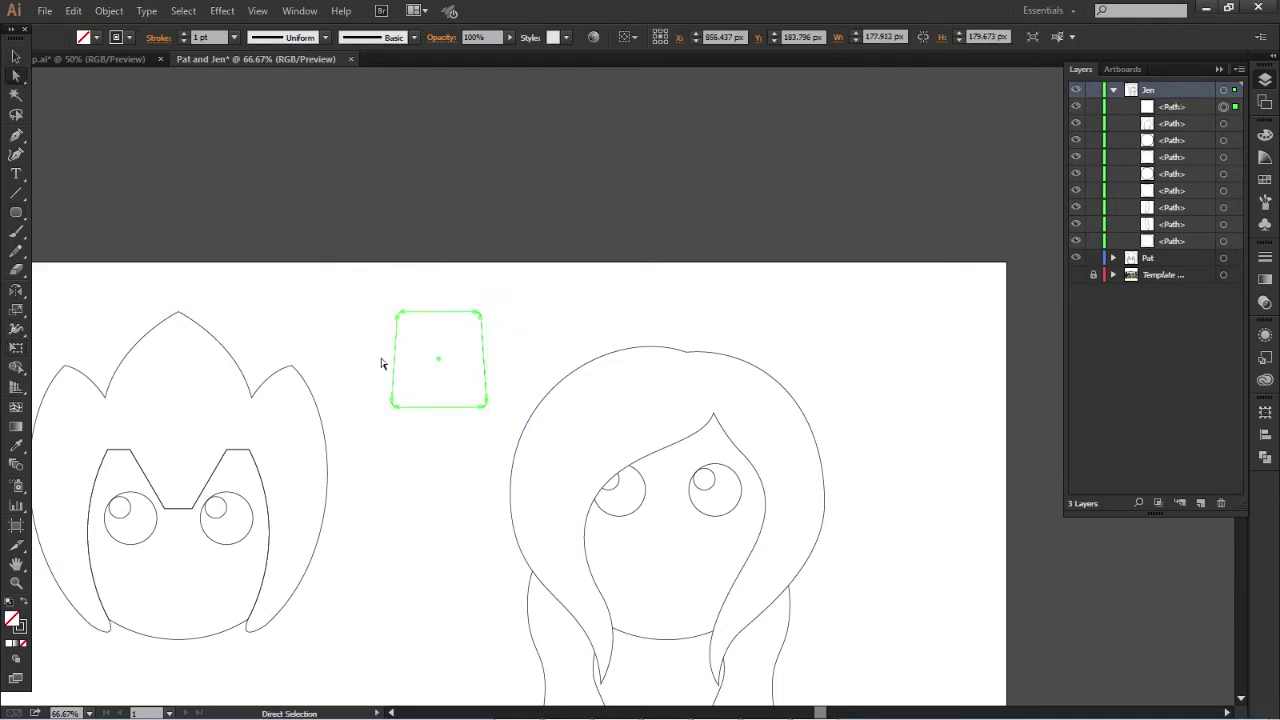
pyautogui.press('e')
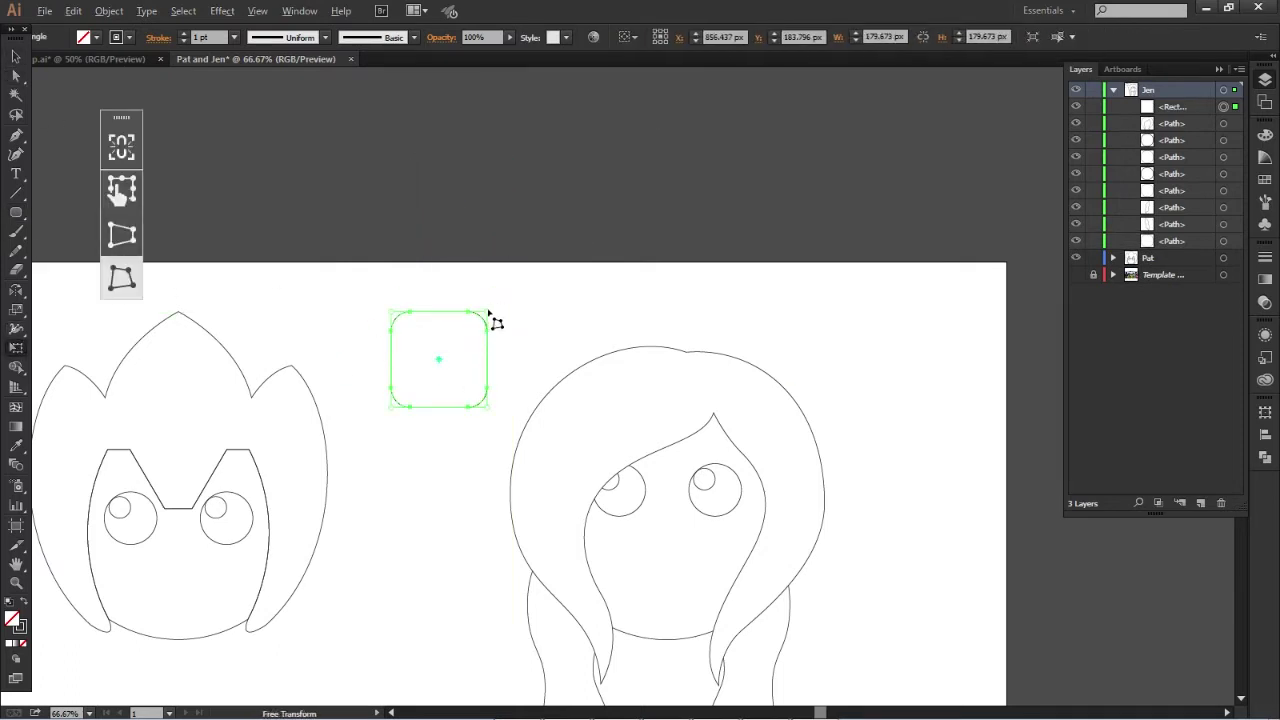
pyautogui.moveTo(392, 312); pyautogui.dragTo(406, 304)
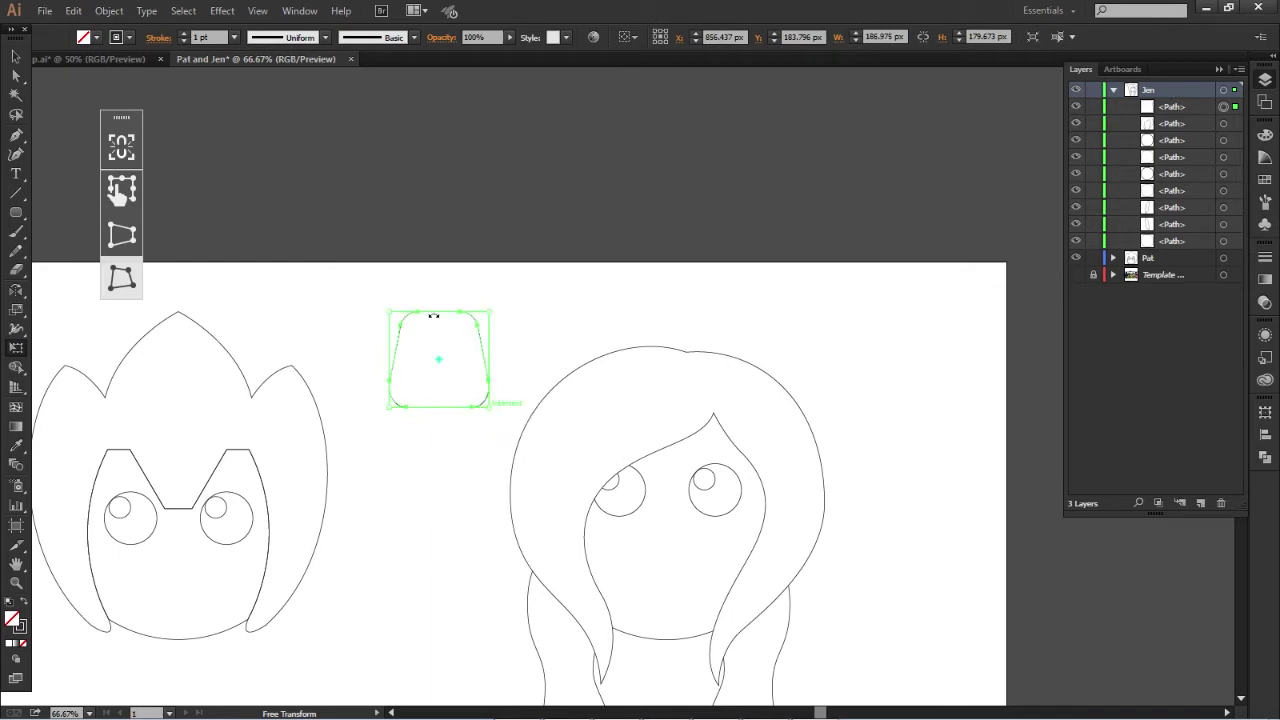
pyautogui.press('v')
pyautogui.moveTo(474, 343); pyautogui.dragTo(518, 345)
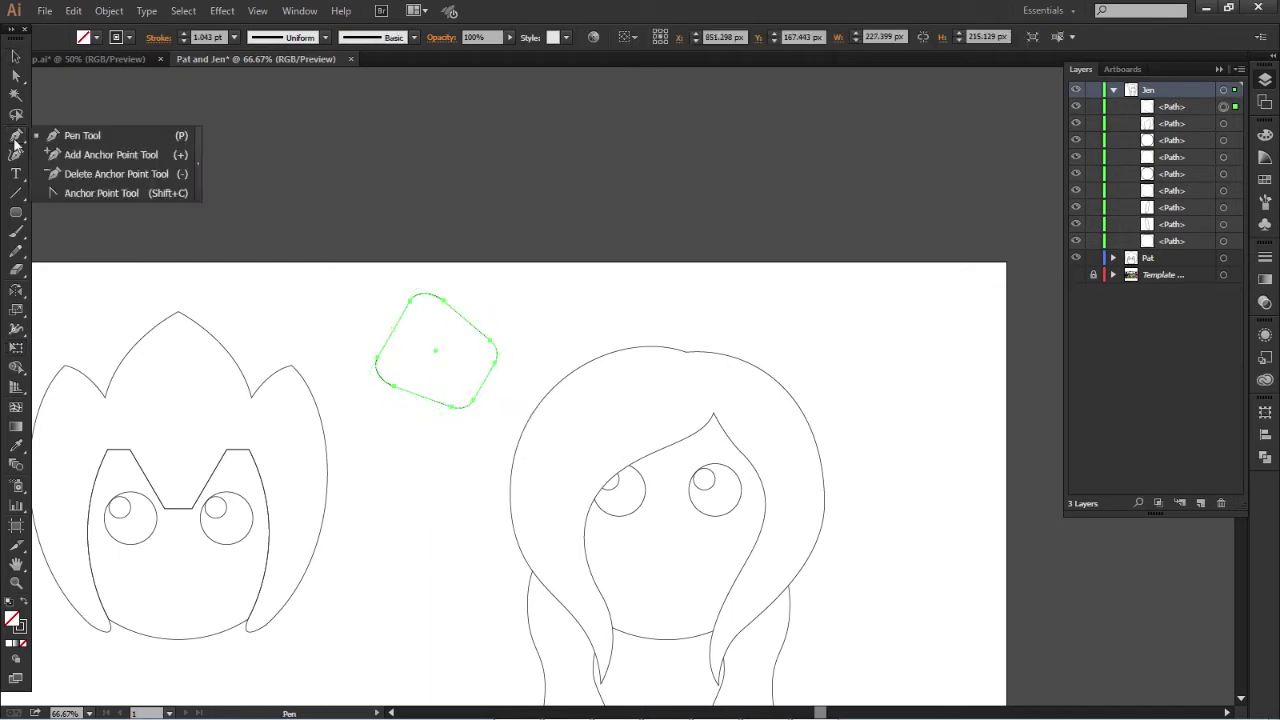
# Step: Reshape and smooth the loop's anchors, then copy it to the right as a second bow loop
pyautogui.moveTo(16, 134); pyautogui.dragTo(80, 154)
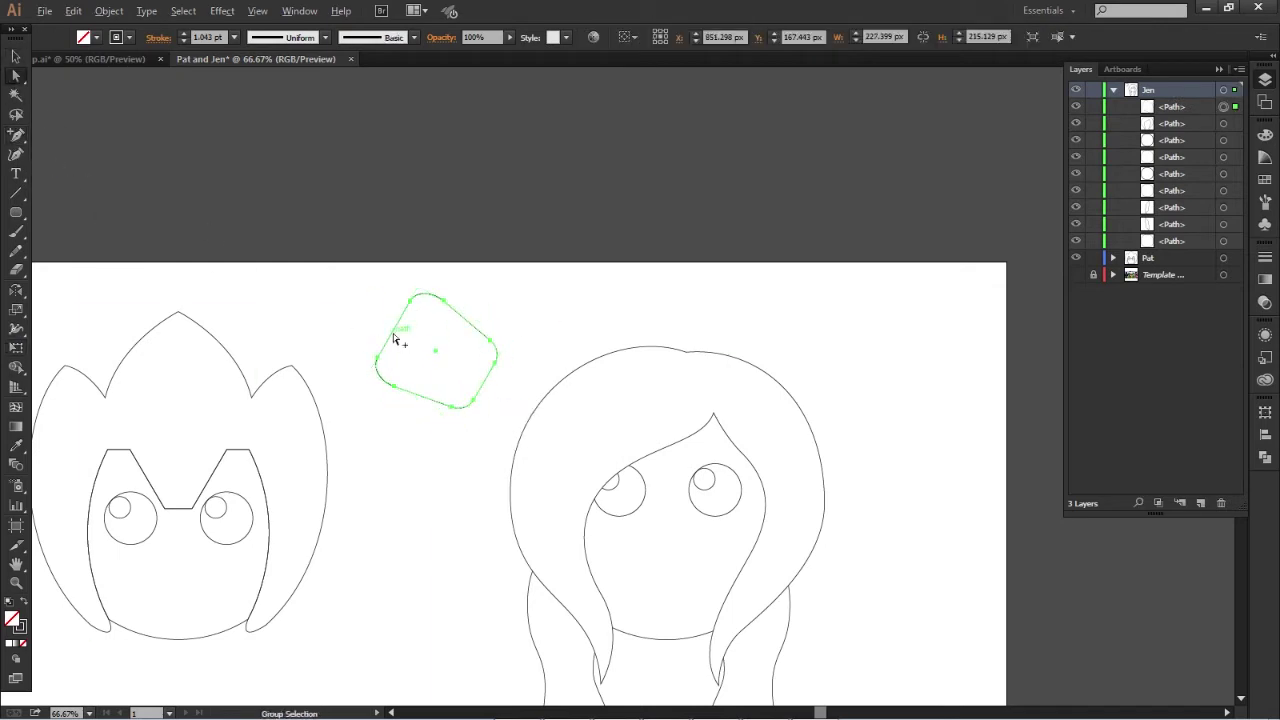
pyautogui.press('a')
pyautogui.moveTo(391, 337); pyautogui.dragTo(272, 298)
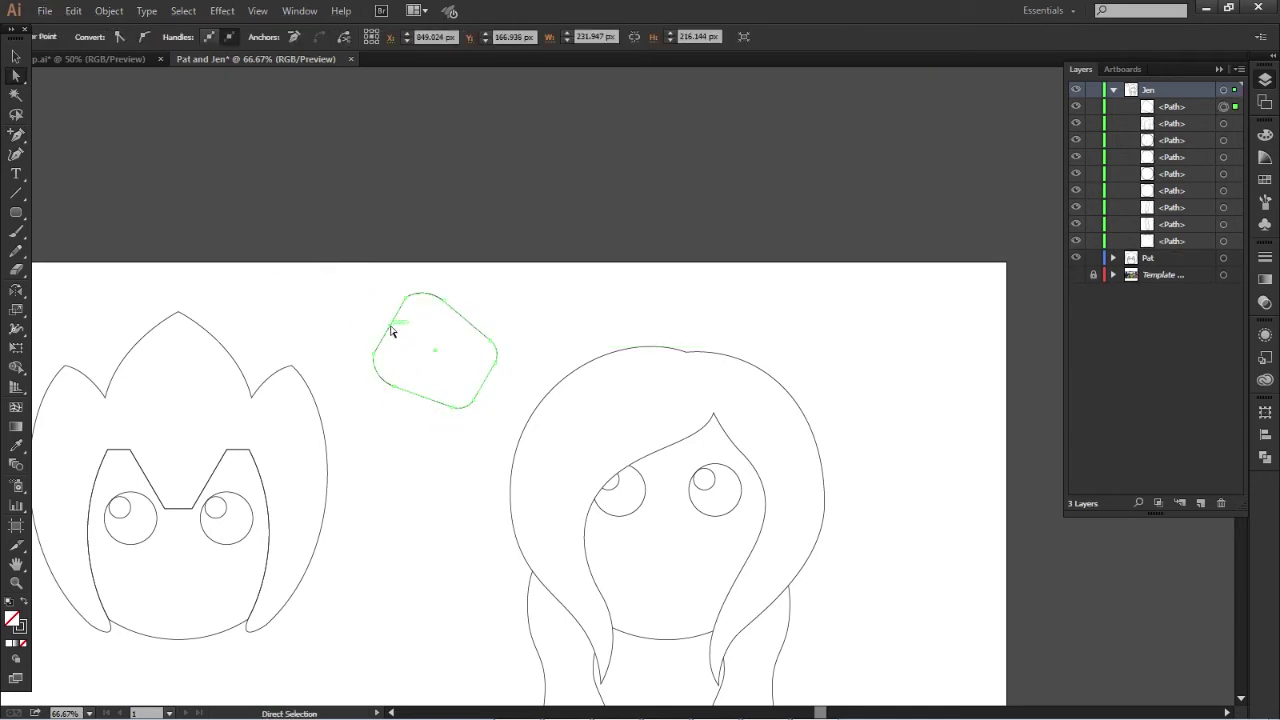
pyautogui.click(108, 95)
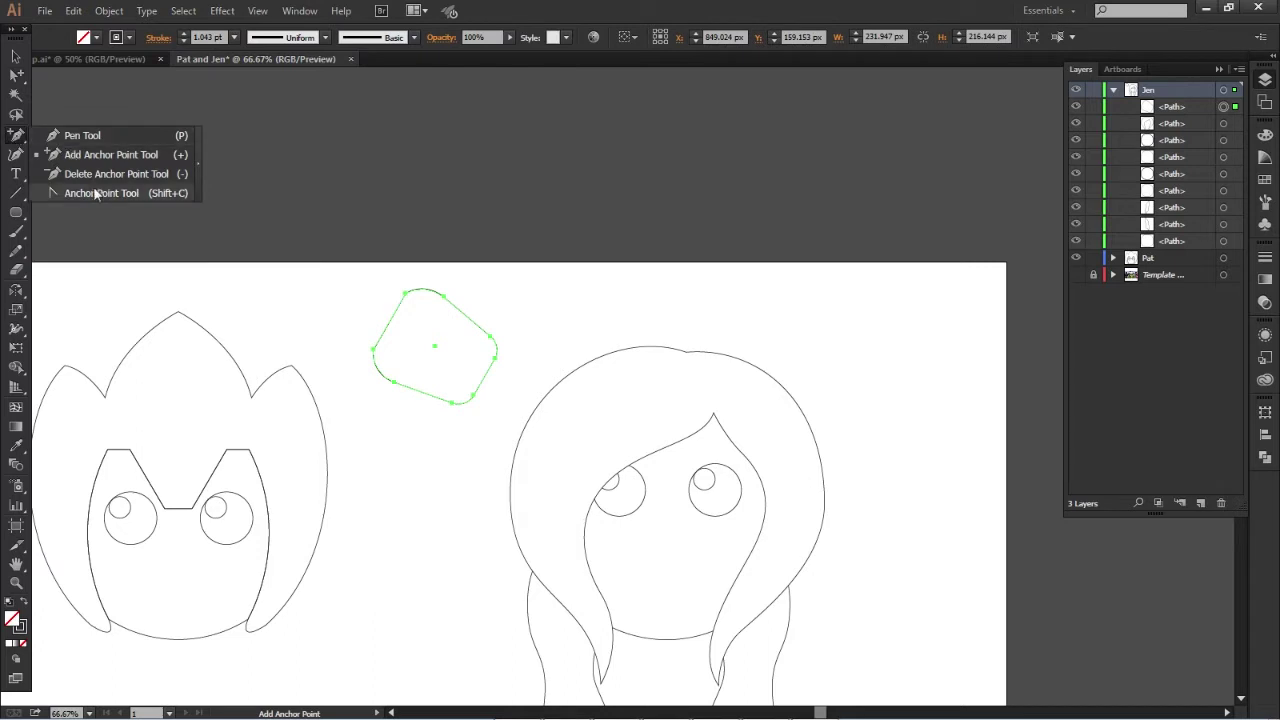
pyautogui.moveTo(16, 134); pyautogui.dragTo(80, 152)
pyautogui.press('a')
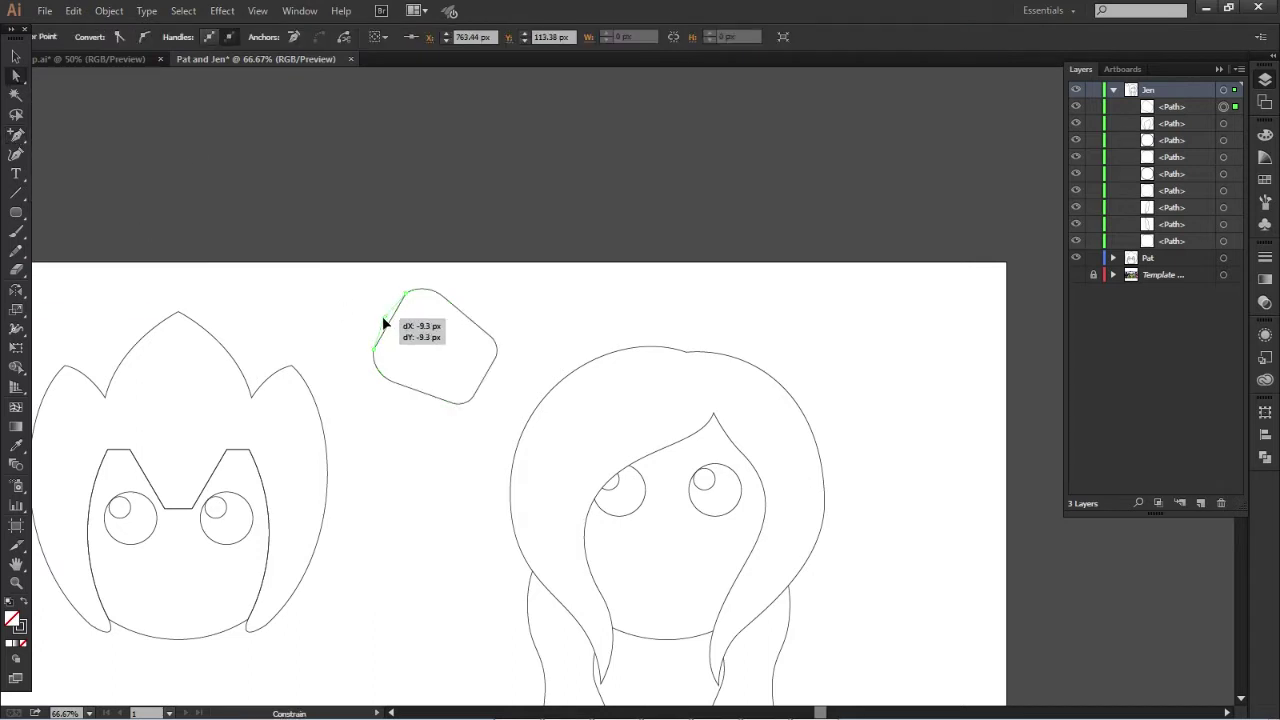
pyautogui.press('v')
pyautogui.hotkey('shift', '`')
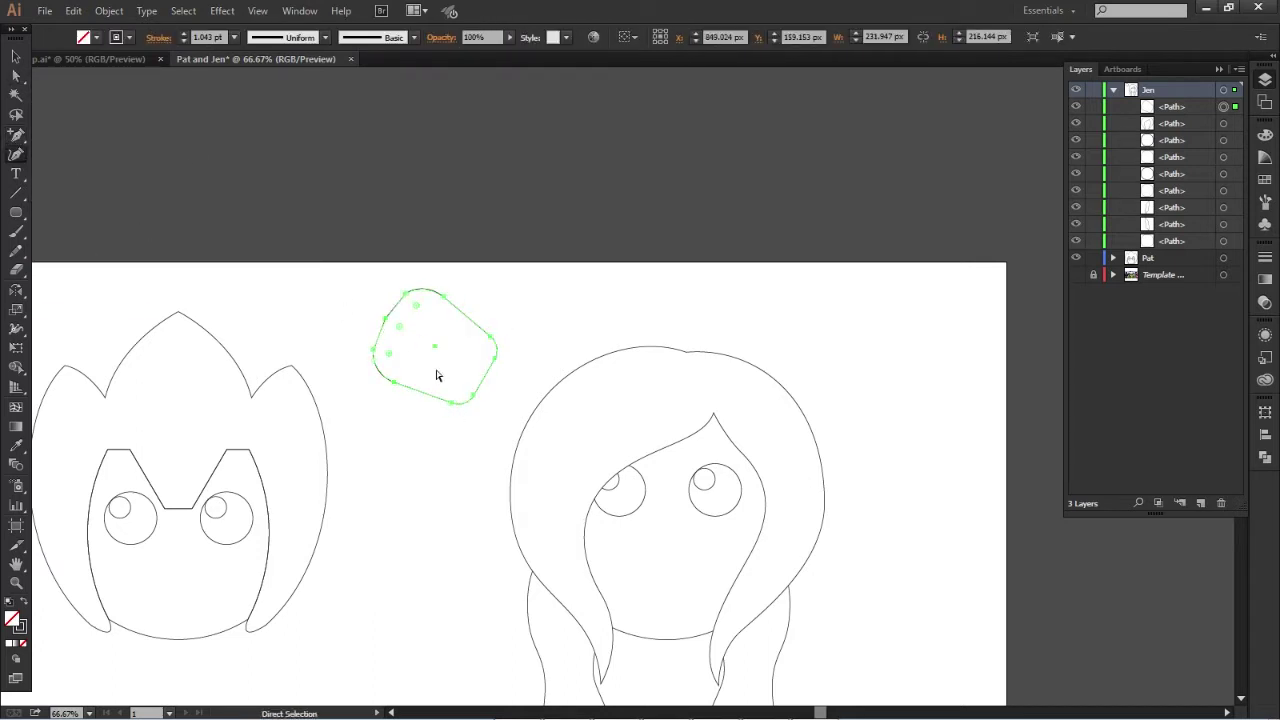
pyautogui.press('v')
pyautogui.moveTo(447, 323)
pyautogui.mouseDown()
pyautogui.moveTo(634, 347)
pyautogui.moveTo(758, 297)
pyautogui.moveTo(794, 334)
pyautogui.moveTo(717, 310)
pyautogui.moveTo(712, 320)
pyautogui.mouseUp()
pyautogui.moveTo(626, 331); pyautogui.dragTo(640, 331)
pyautogui.keyDown('shift'); pyautogui.click(754, 363); pyautogui.keyUp('shift')
# Step: Nudge and widen Jen's two bow loops
pyautogui.moveTo(754, 363); pyautogui.dragTo(723, 323)
pyautogui.click(879, 362)
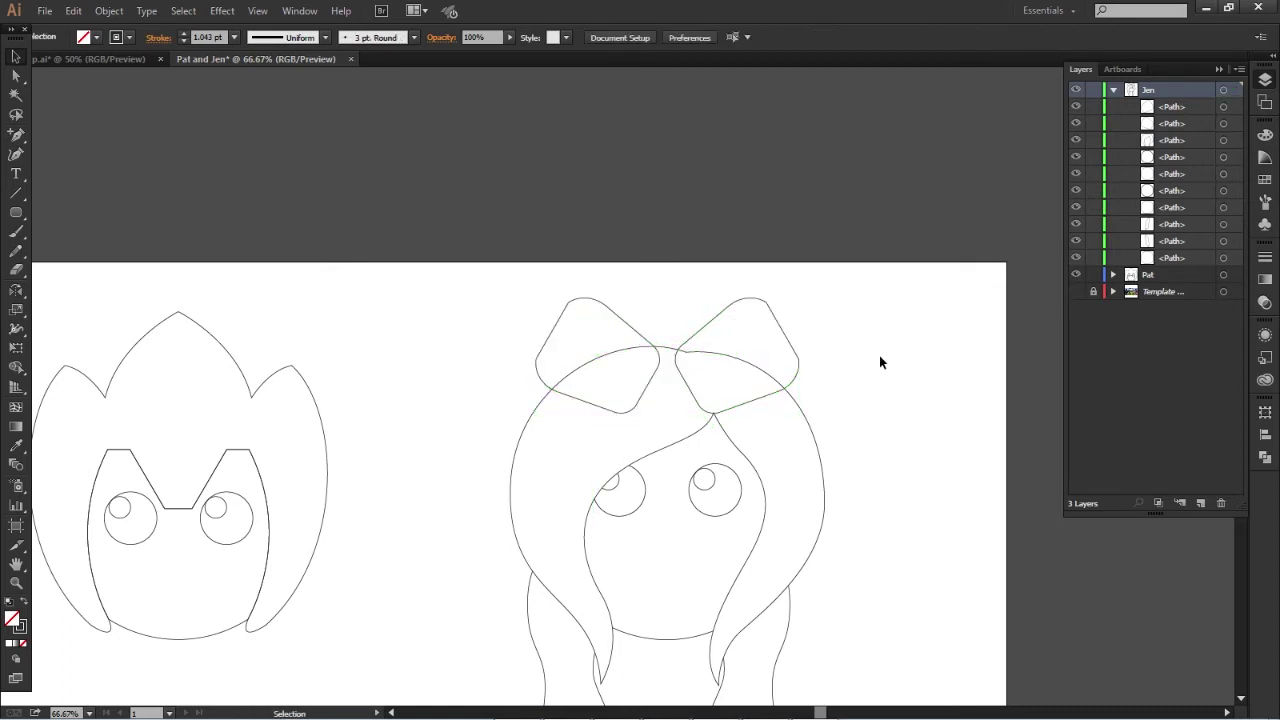
pyautogui.click(649, 337)
pyautogui.click(871, 366)
pyautogui.click(1182, 107)
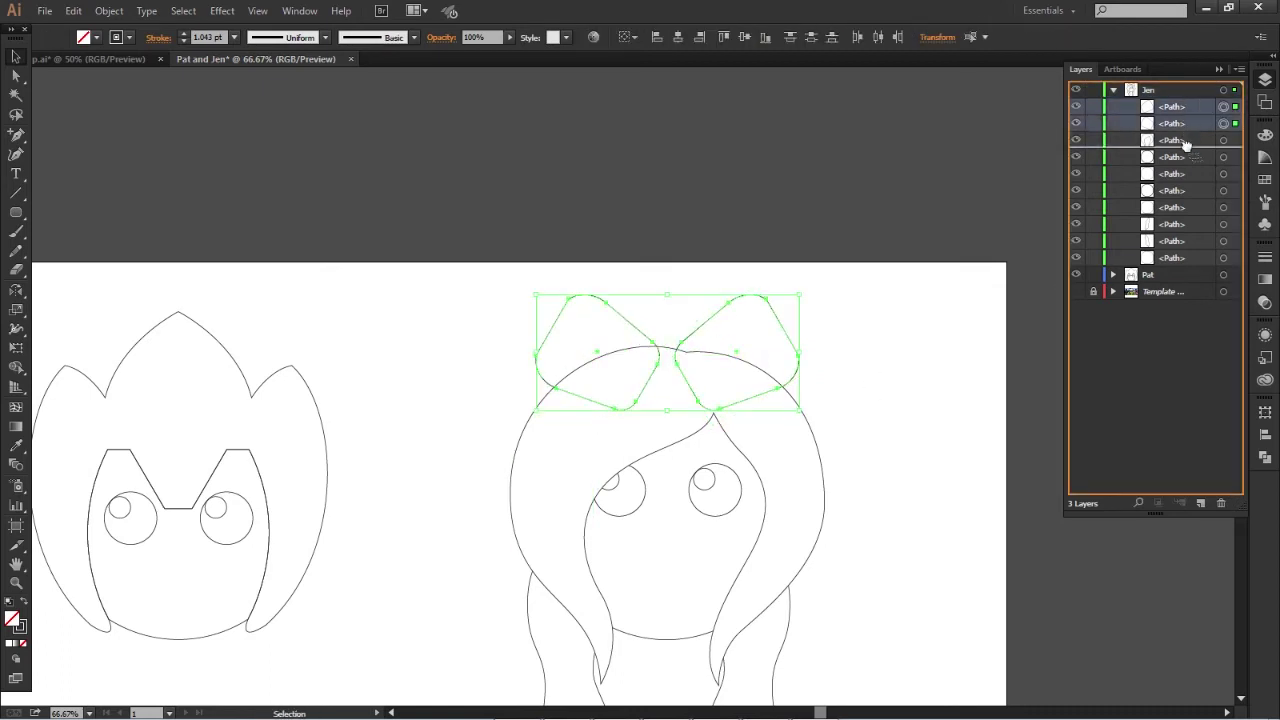
pyautogui.click(886, 443)
pyautogui.scroll(-4, 880, 440)
pyautogui.moveTo(522, 194); pyautogui.dragTo(507, 193)
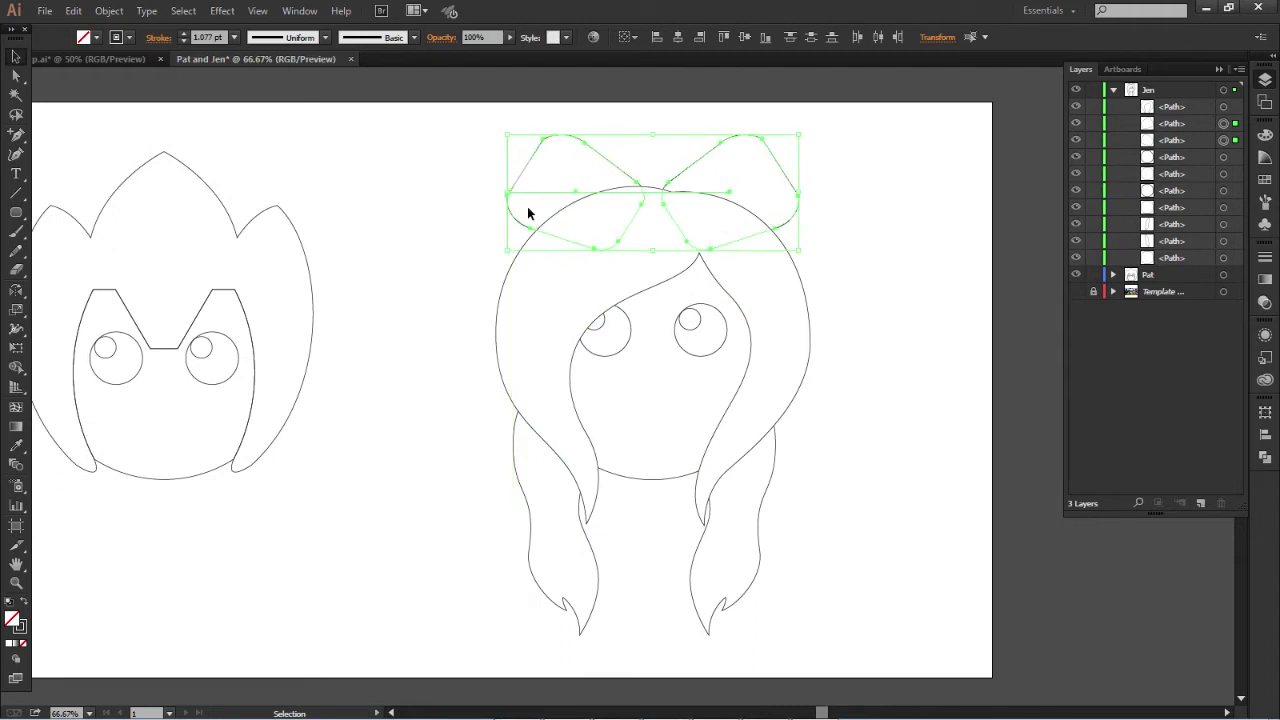
pyautogui.click(874, 277)
pyautogui.moveTo(657, 266)
pyautogui.mouseDown()
pyautogui.moveTo(700, 303)
pyautogui.moveTo(757, 306)
pyautogui.moveTo(760, 319)
pyautogui.mouseUp()
pyautogui.click(947, 352)
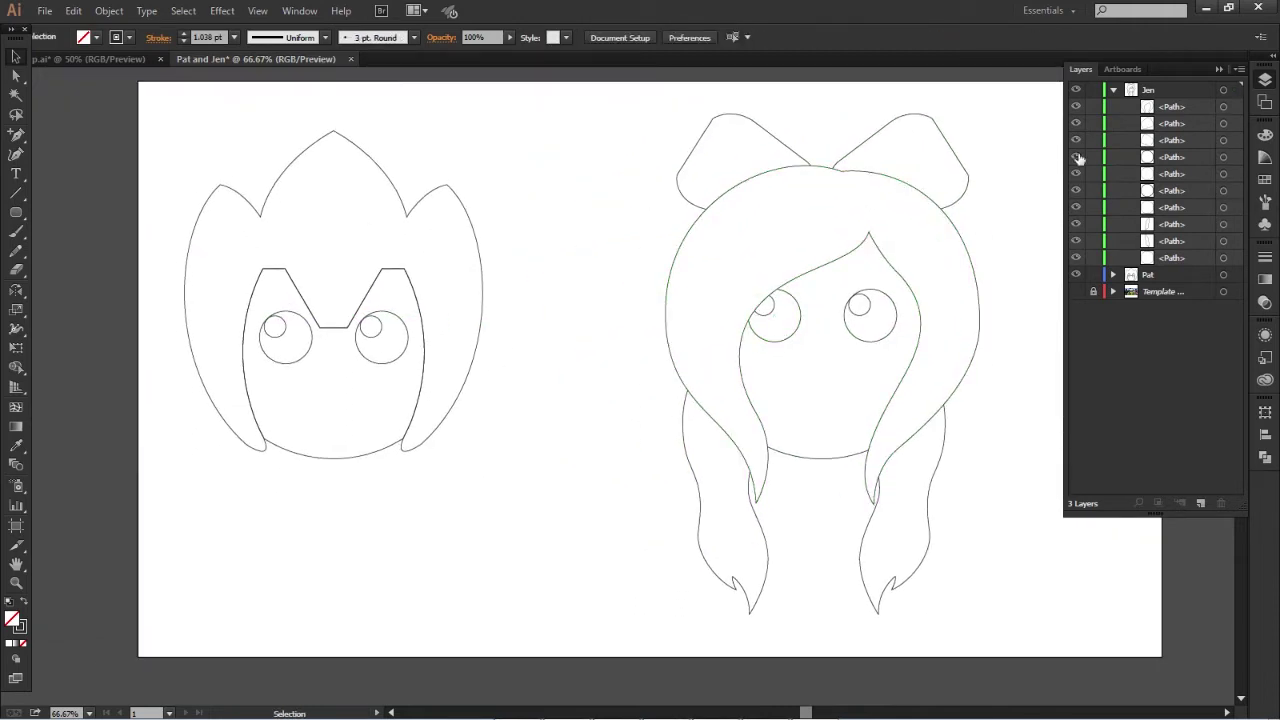
# Step: Widen Pat's owl head
pyautogui.hotkey('ctrl', '-')
pyautogui.click(491, 323)
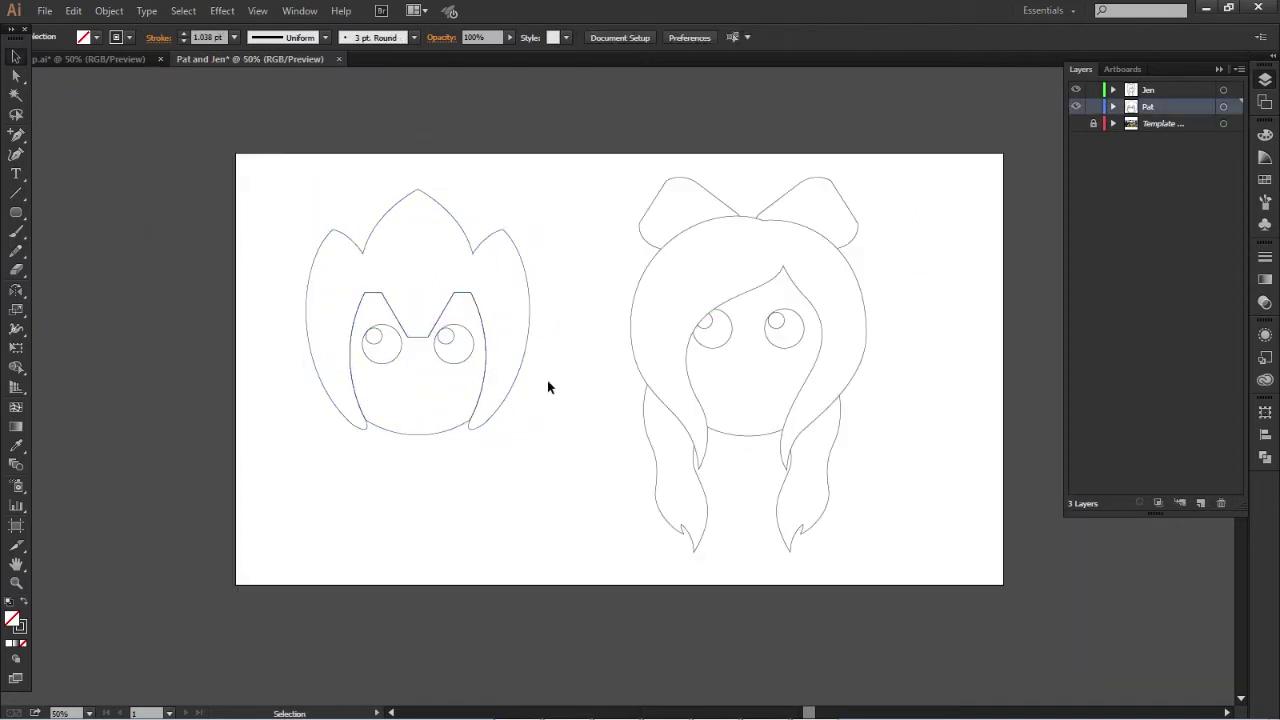
pyautogui.moveTo(500, 311); pyautogui.dragTo(539, 320)
pyautogui.click(457, 429)
pyautogui.press('a')
pyautogui.press('v')
pyautogui.keyDown('shift'); pyautogui.click(531, 320); pyautogui.keyUp('shift')
pyautogui.click(582, 383)
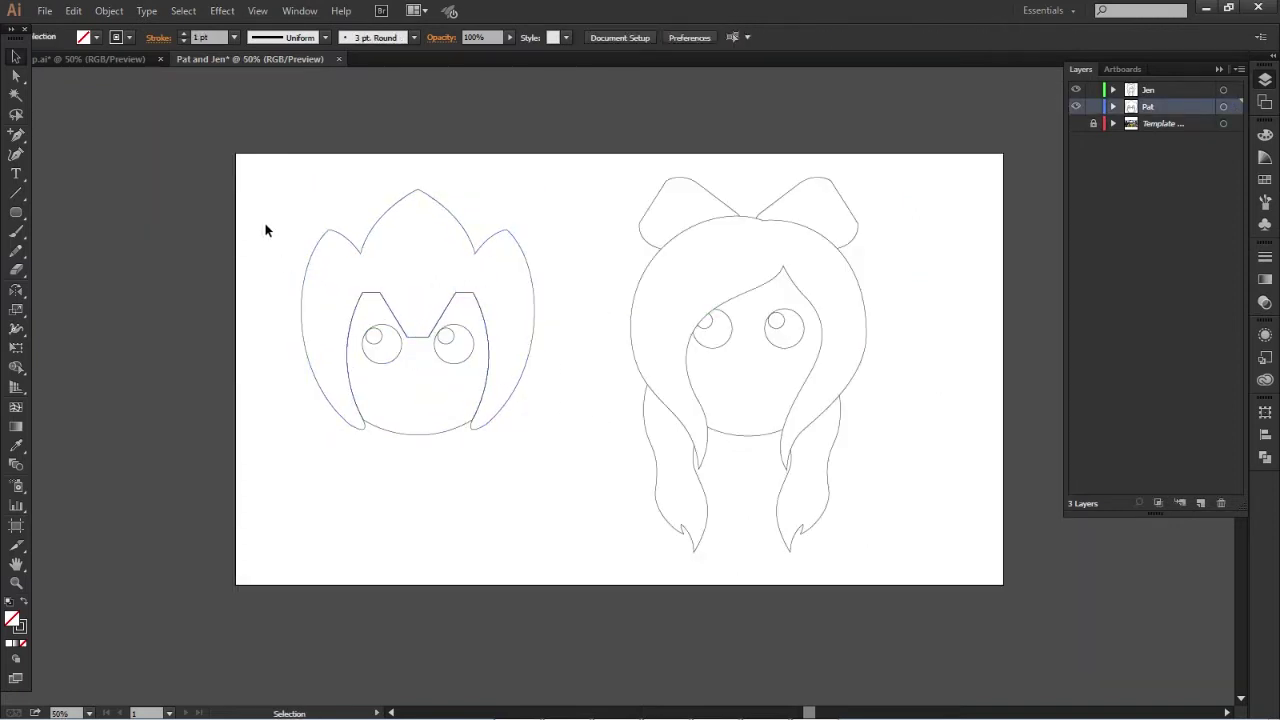
# Step: Reposition Jen's eyes slightly lower on her face
pyautogui.click(788, 346)
pyautogui.moveTo(788, 346)
pyautogui.mouseDown()
pyautogui.moveTo(769, 344)
pyautogui.moveTo(778, 366)
pyautogui.mouseUp()
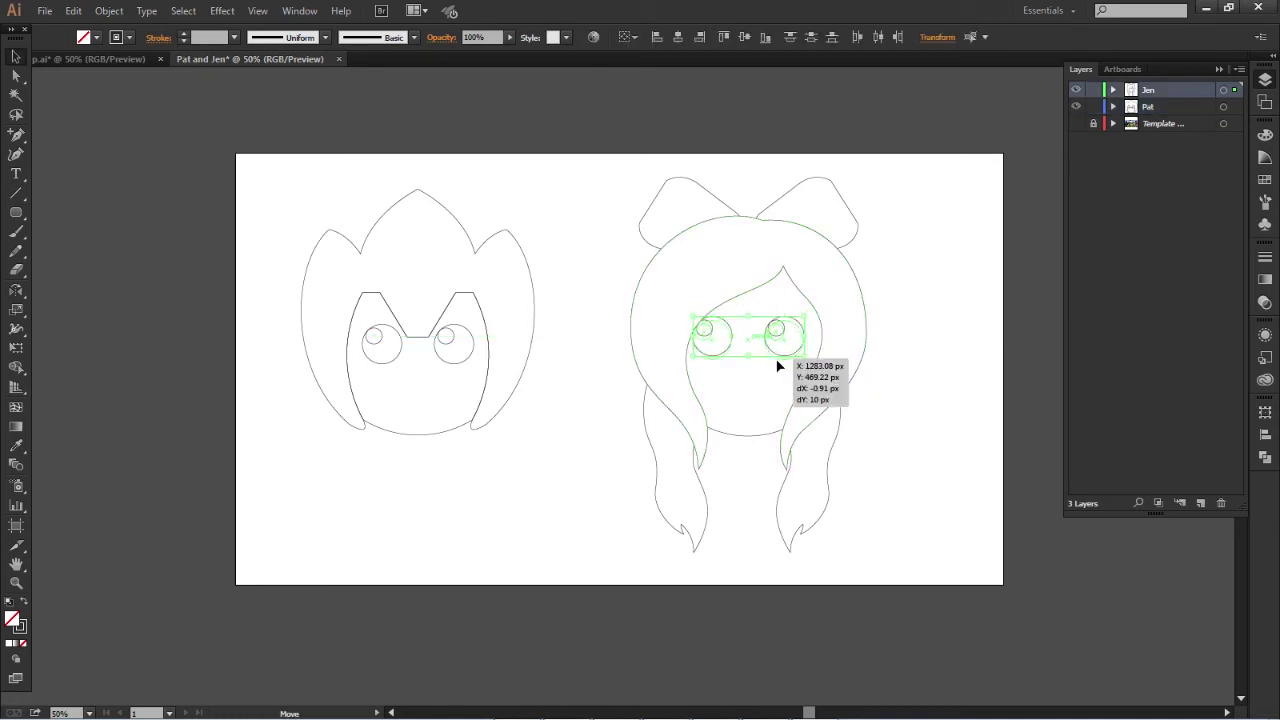
pyautogui.click(714, 200)
pyautogui.click(581, 230)
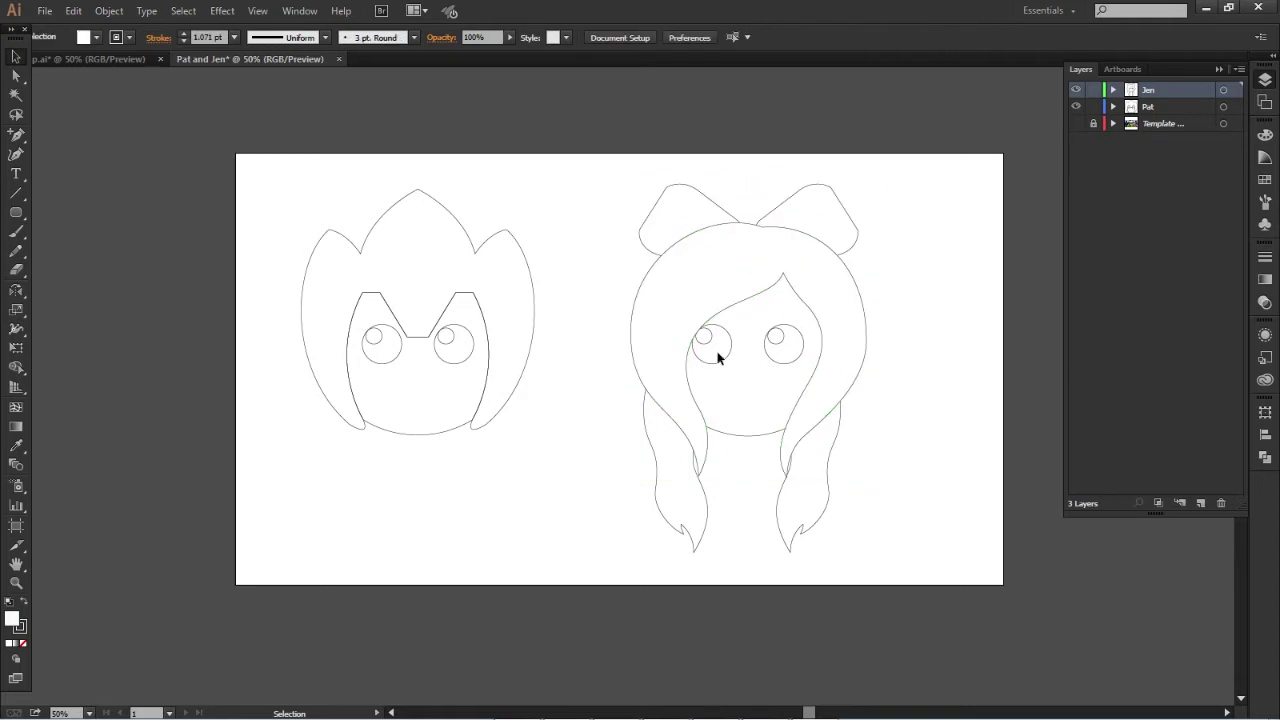
pyautogui.click(717, 360)
pyautogui.moveTo(770, 355); pyautogui.dragTo(766, 349)
pyautogui.click(927, 374)
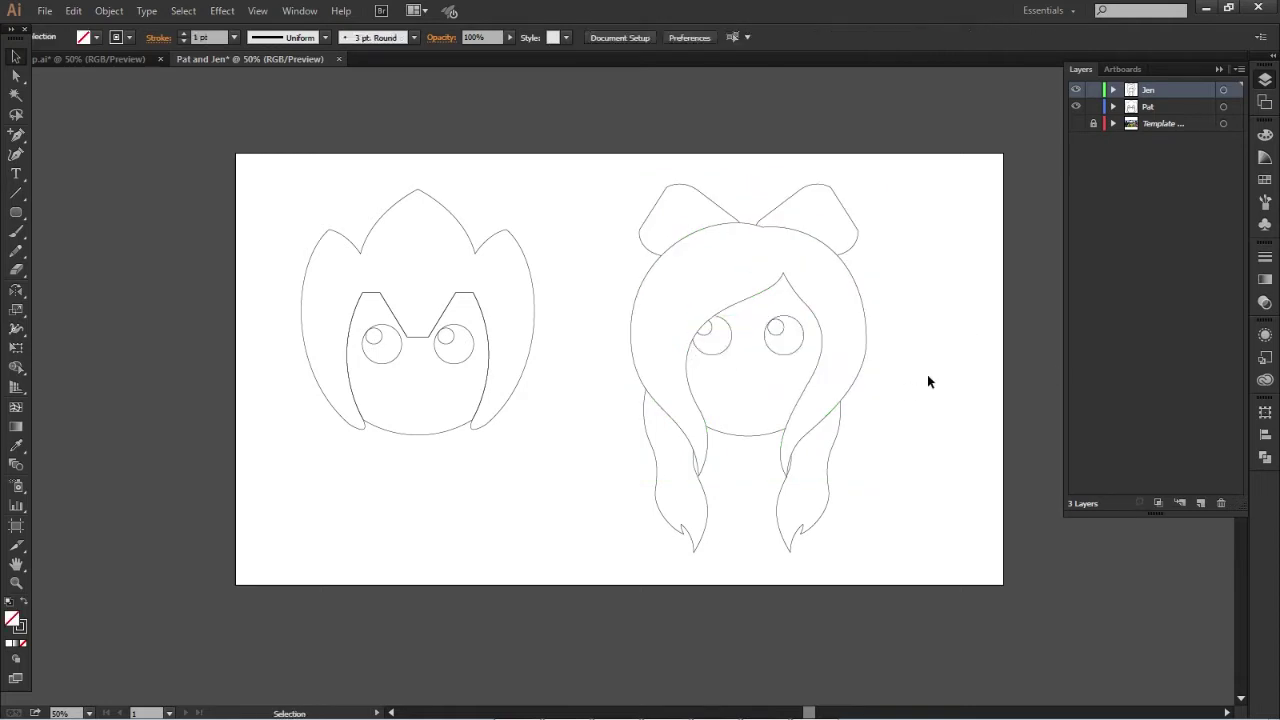
# Step: Shorten Jen's front hair path vertically with Free Transform
pyautogui.click(712, 476)
pyautogui.press('e')
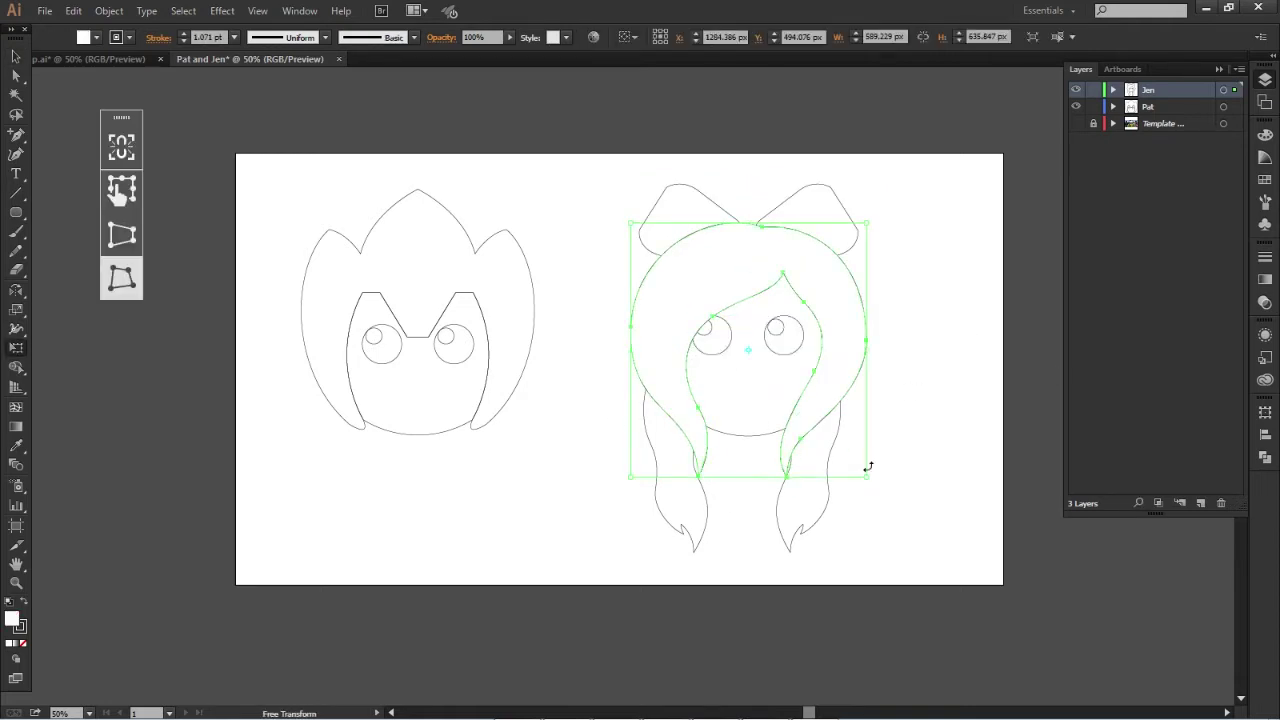
pyautogui.moveTo(866, 479); pyautogui.dragTo(868, 466)
pyautogui.press('v')
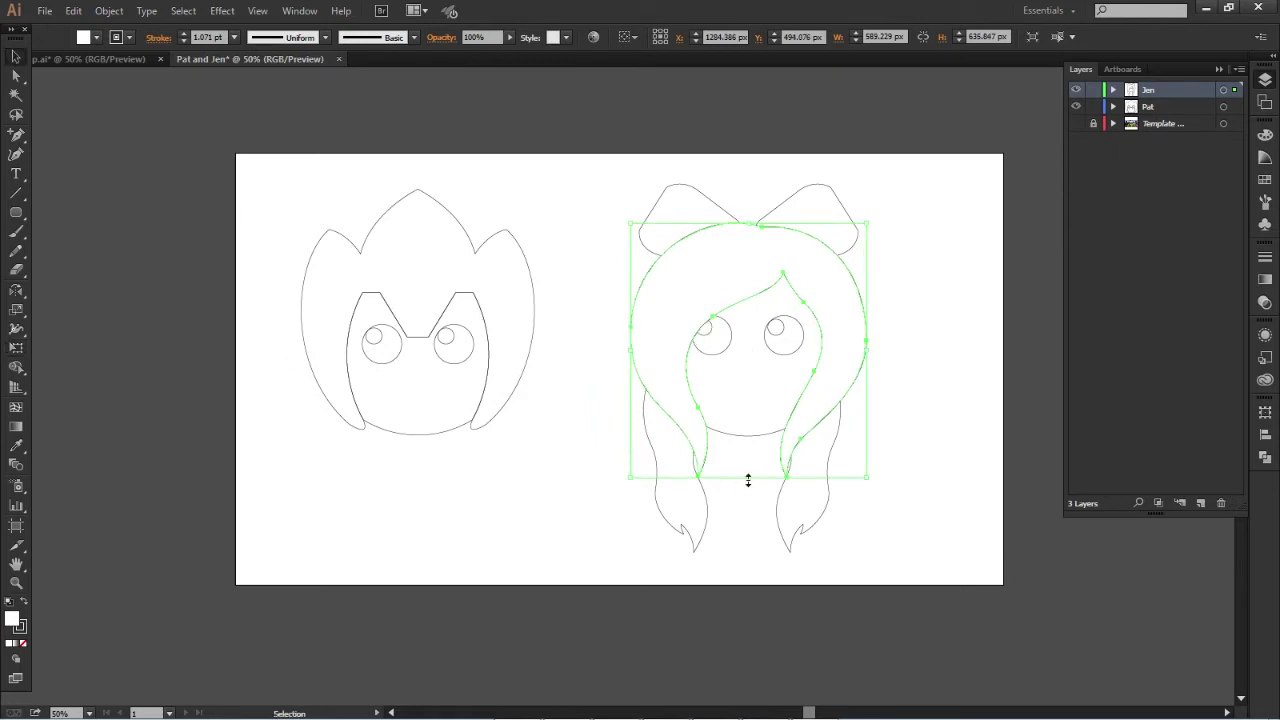
pyautogui.click(903, 465)
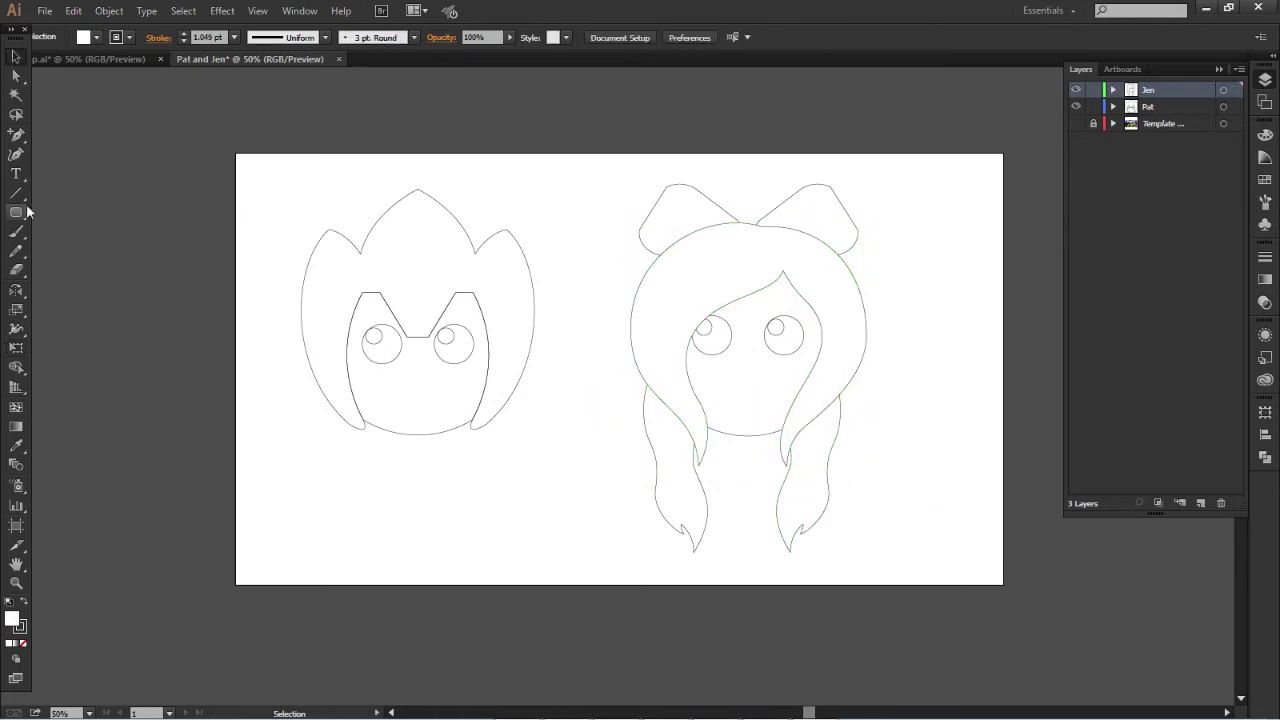
# Step: Draw a quarter arc under Pat's head and reflect a copy into a half-circle dome
pyautogui.moveTo(16, 193); pyautogui.dragTo(70, 211)
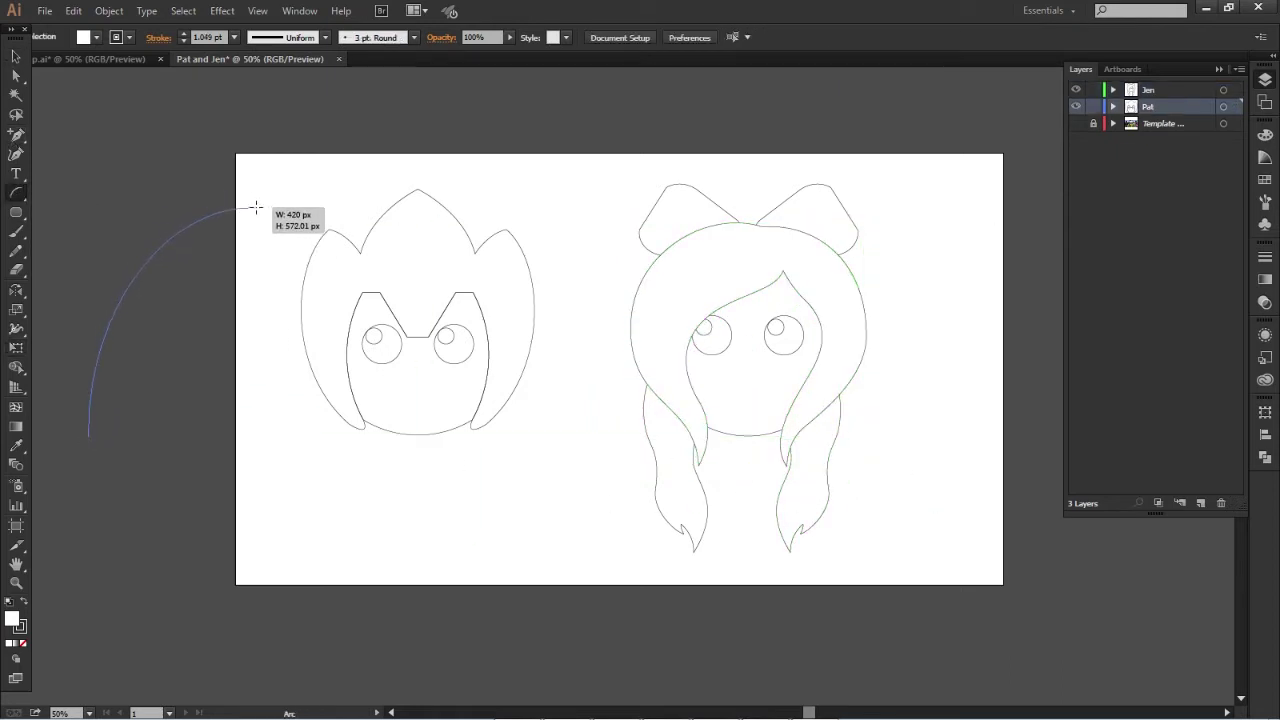
pyautogui.moveTo(200, 238); pyautogui.dragTo(300, 184)
pyautogui.moveTo(297, 473)
pyautogui.mouseDown()
pyautogui.moveTo(321, 488)
pyautogui.moveTo(389, 414)
pyautogui.moveTo(383, 447)
pyautogui.moveTo(365, 435)
pyautogui.mouseUp()
pyautogui.click(1113, 106)
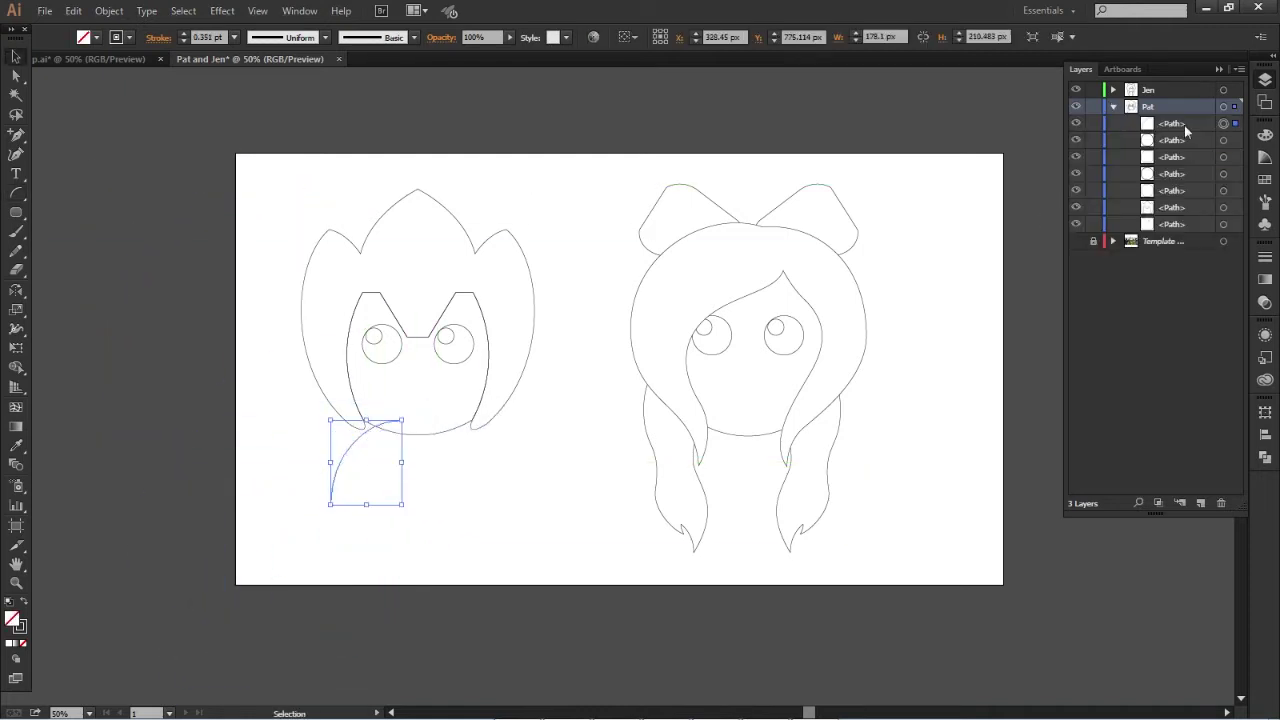
pyautogui.click(383, 457)
pyautogui.hotkey('ctrl', '=')
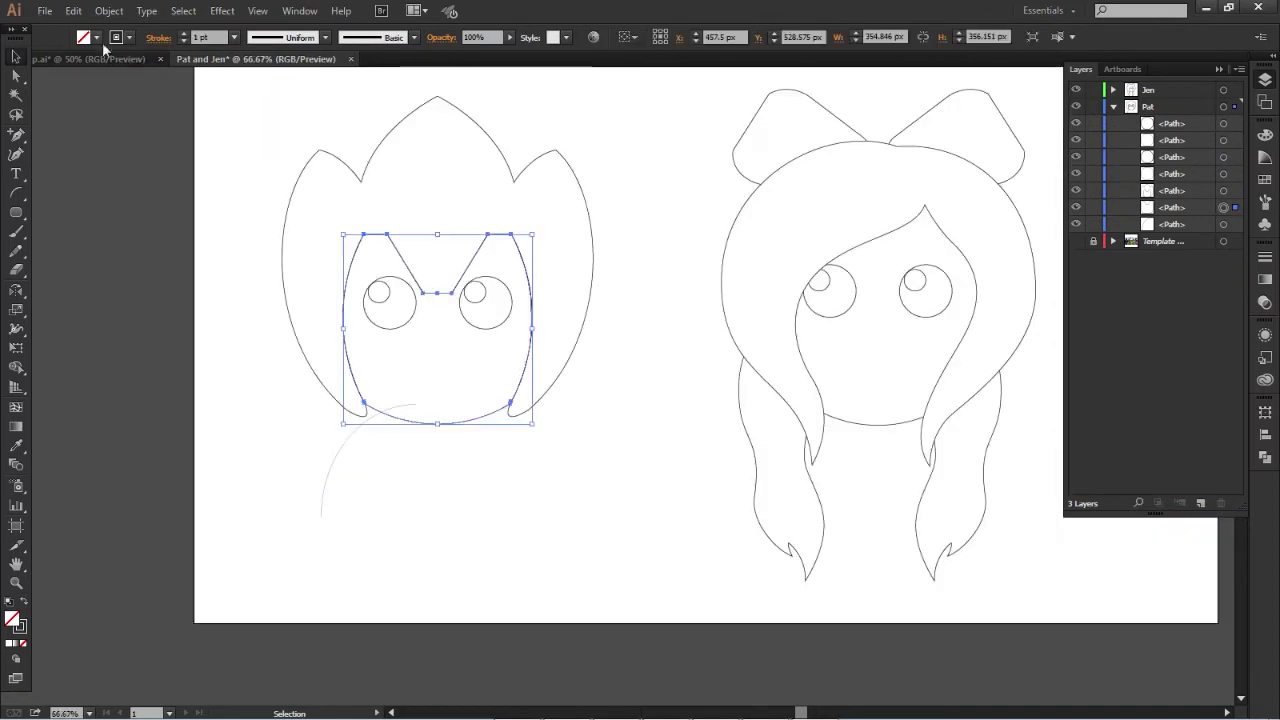
pyautogui.moveTo(417, 408)
pyautogui.mouseDown()
pyautogui.moveTo(418, 445)
pyautogui.moveTo(529, 437)
pyautogui.moveTo(459, 445)
pyautogui.mouseUp()
pyautogui.keyDown('shift'); pyautogui.click(323, 466); pyautogui.keyUp('shift')
pyautogui.moveTo(323, 466)
pyautogui.mouseDown()
pyautogui.moveTo(771, 466)
pyautogui.moveTo(576, 466)
pyautogui.mouseUp()
pyautogui.press('Delete')
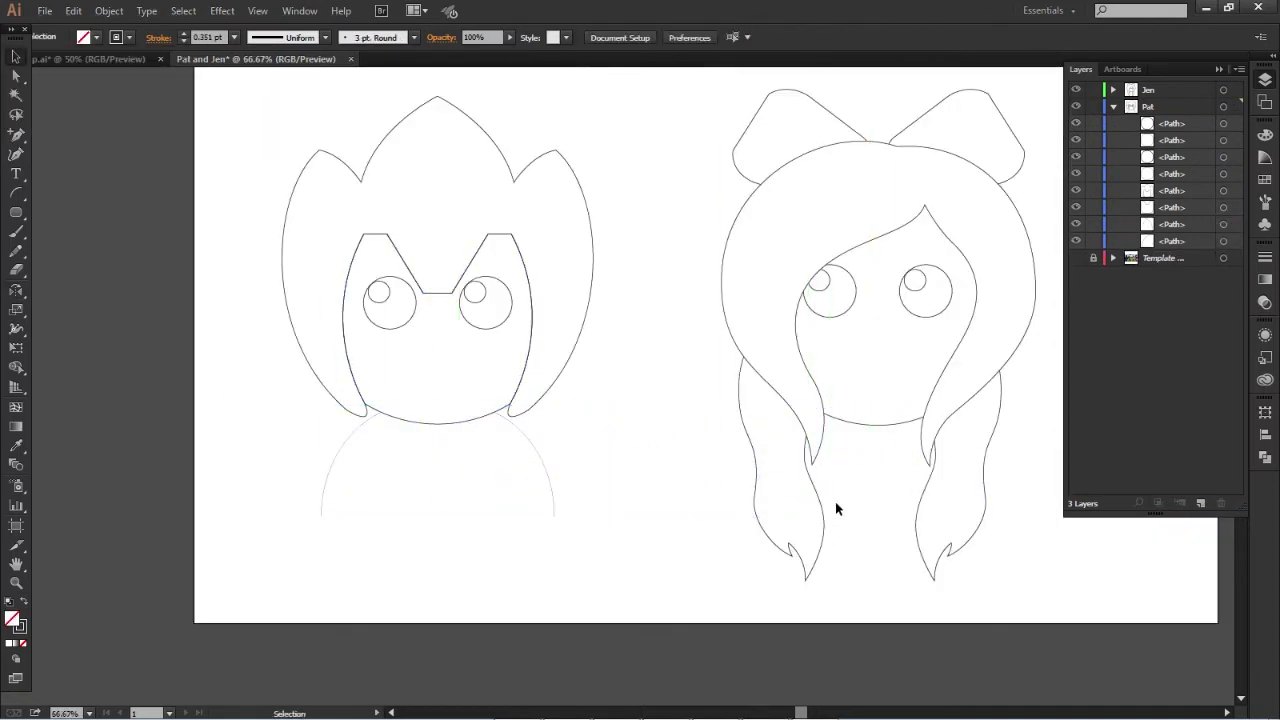
# Step: Draw a vertical centre line down the torso, align the dome halves, and add the right collar line
pyautogui.moveTo(432, 425); pyautogui.dragTo(437, 516)
pyautogui.moveTo(493, 411); pyautogui.dragTo(437, 436)
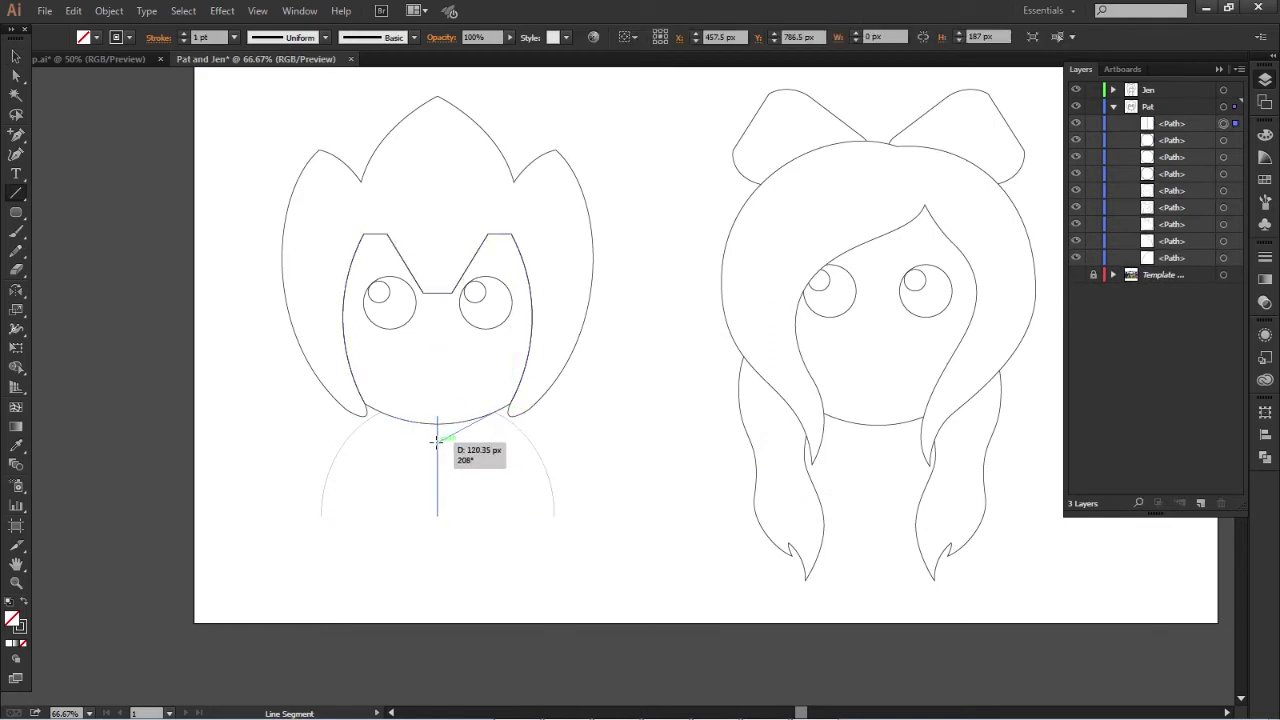
pyautogui.hotkey('ctrl', 'z')
pyautogui.press('v')
pyautogui.moveTo(307, 462)
pyautogui.mouseDown()
pyautogui.moveTo(263, 518)
pyautogui.moveTo(351, 494)
pyautogui.mouseUp()
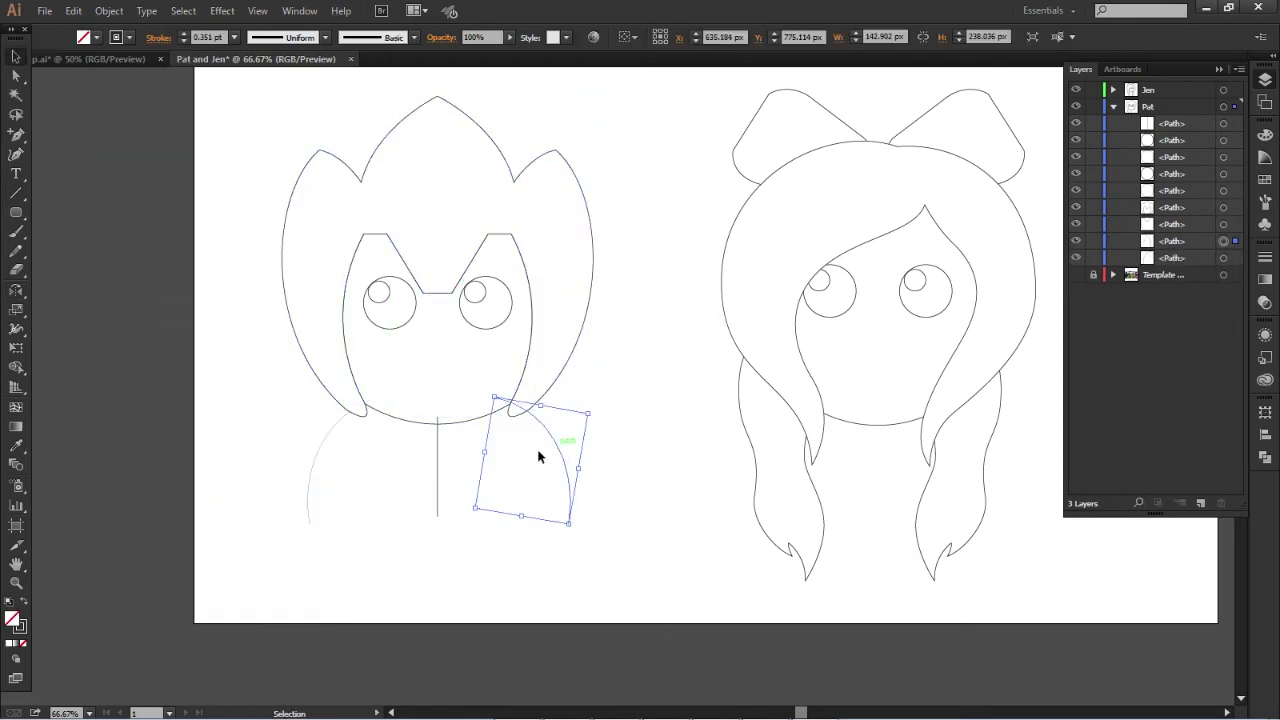
pyautogui.click(615, 559)
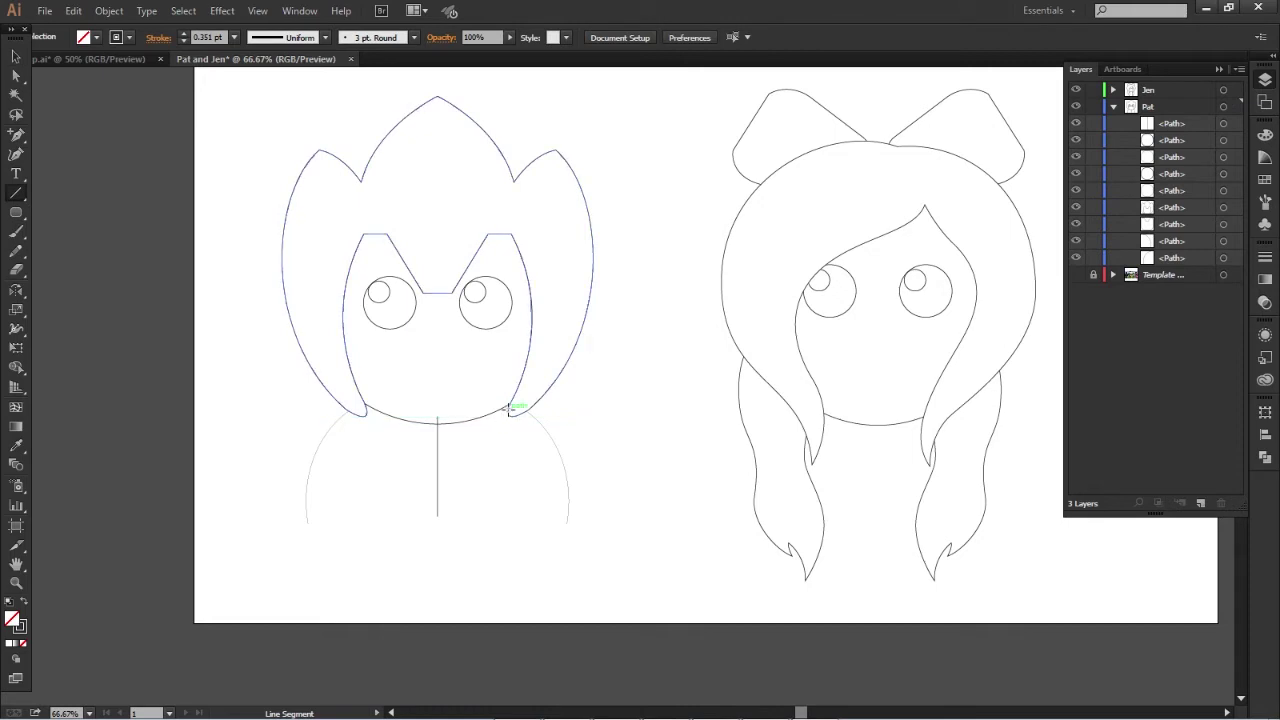
pyautogui.moveTo(437, 436); pyautogui.dragTo(512, 411)
# Step: Mirror the collar lines to the left and add three stacked buttons down the centre line
pyautogui.press('v')
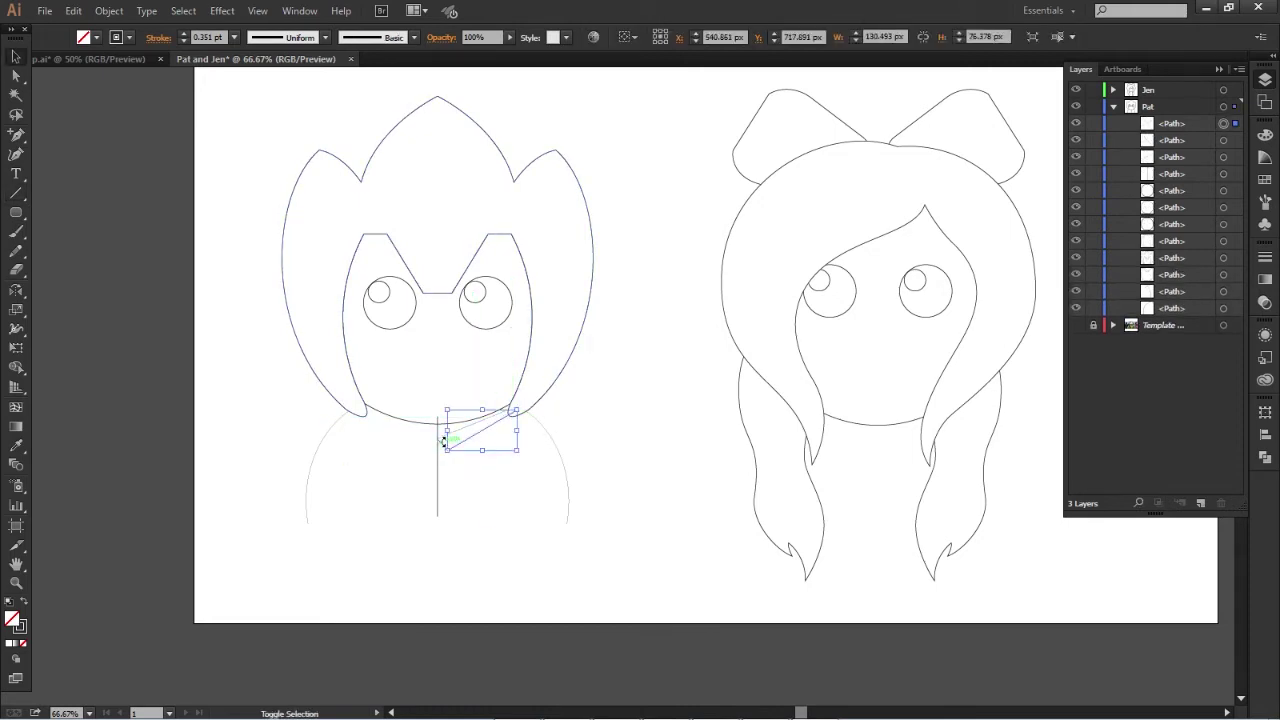
pyautogui.moveTo(388, 420); pyautogui.dragTo(388, 420)
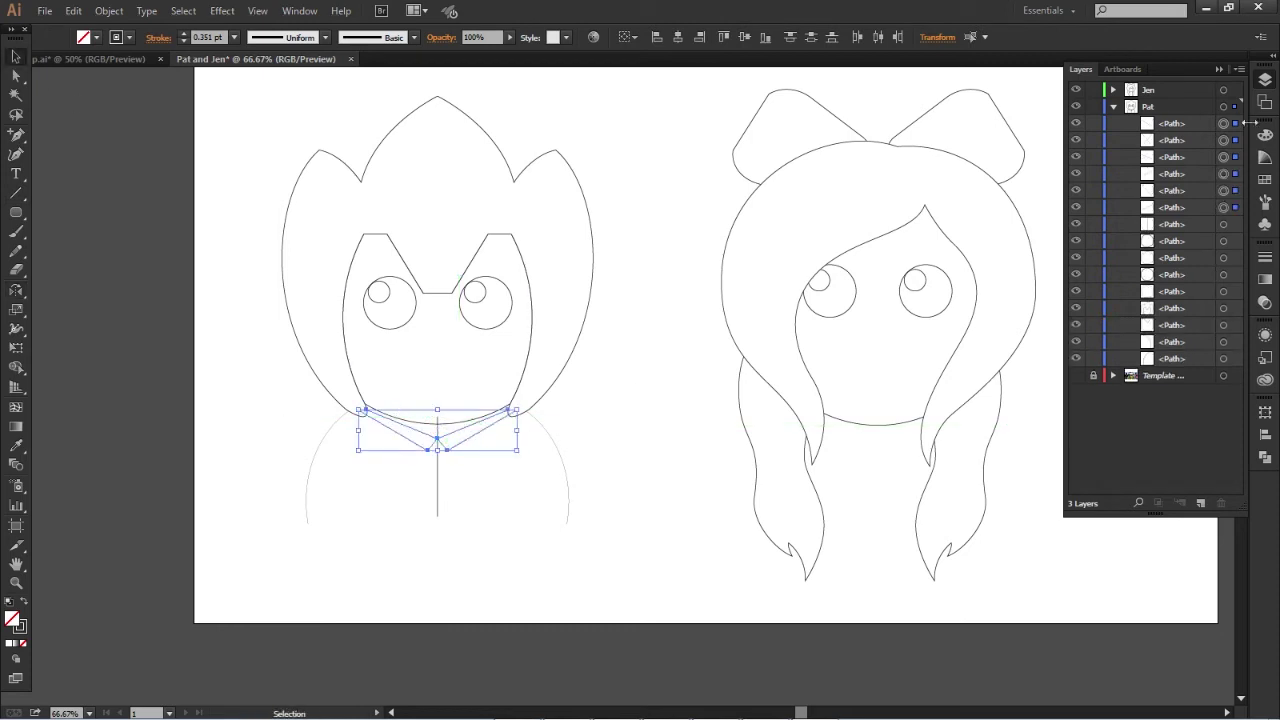
pyautogui.click(943, 623)
pyautogui.moveTo(16, 212); pyautogui.dragTo(80, 208)
pyautogui.moveTo(72, 372); pyautogui.dragTo(106, 388)
pyautogui.moveTo(560, 472)
pyautogui.mouseDown()
pyautogui.moveTo(666, 492)
pyautogui.moveTo(677, 523)
pyautogui.mouseUp()
pyautogui.hotkey('ctrl', 'd')
pyautogui.hotkey('ctrl', '-')
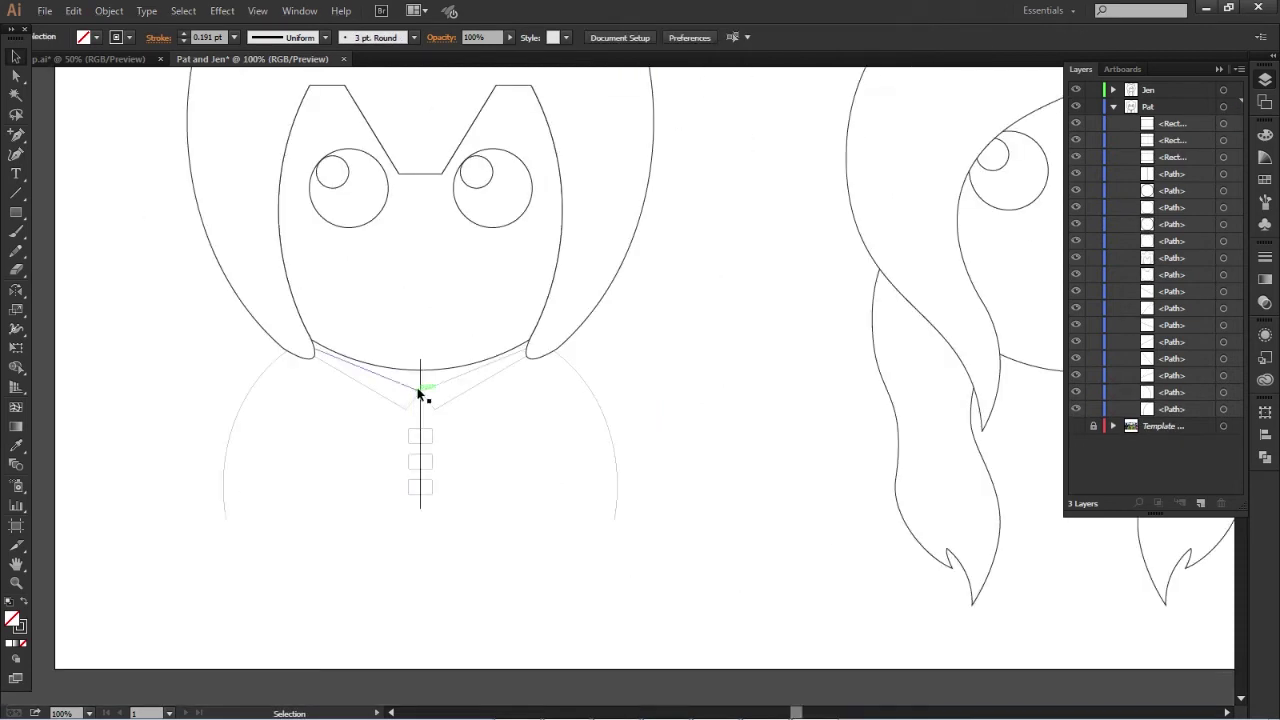
pyautogui.keyDown('shift'); pyautogui.click(420, 395); pyautogui.keyUp('shift')
pyautogui.click(752, 426)
# Step: Draw a straight hem and a neckline across the shirt, and hide Pat's hair
pyautogui.hotkey('ctrl', '-')
pyautogui.hotkey('ctrl', '+')
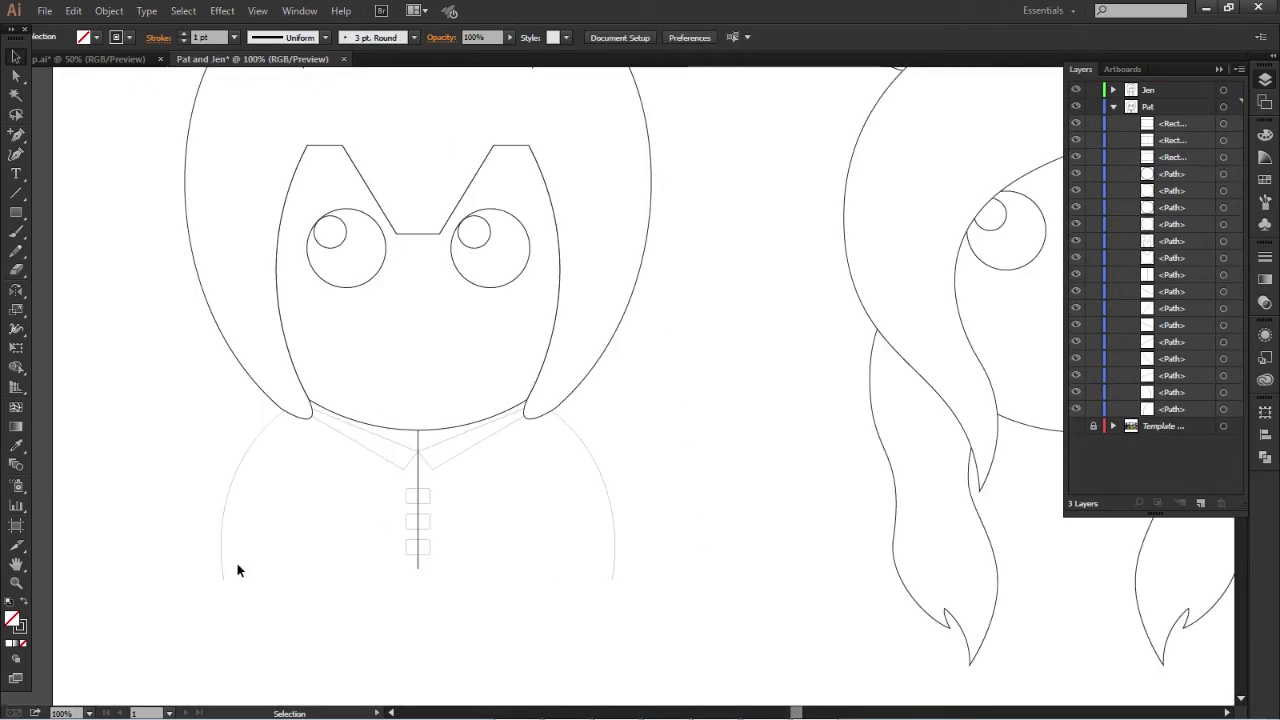
pyautogui.moveTo(605, 577); pyautogui.dragTo(612, 579)
pyautogui.press('a')
pyautogui.click(417, 577)
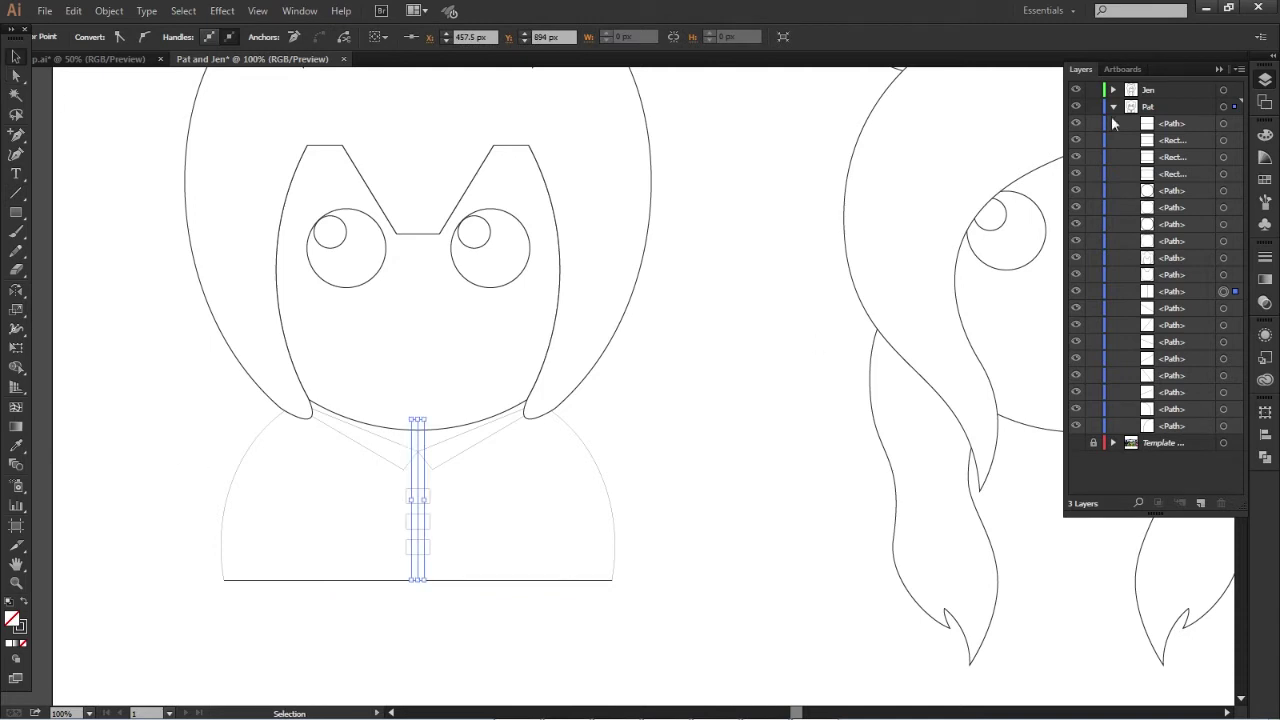
pyautogui.moveTo(1076, 258); pyautogui.dragTo(1076, 241)
pyautogui.press('\\')
pyautogui.moveTo(334, 389); pyautogui.dragTo(500, 389)
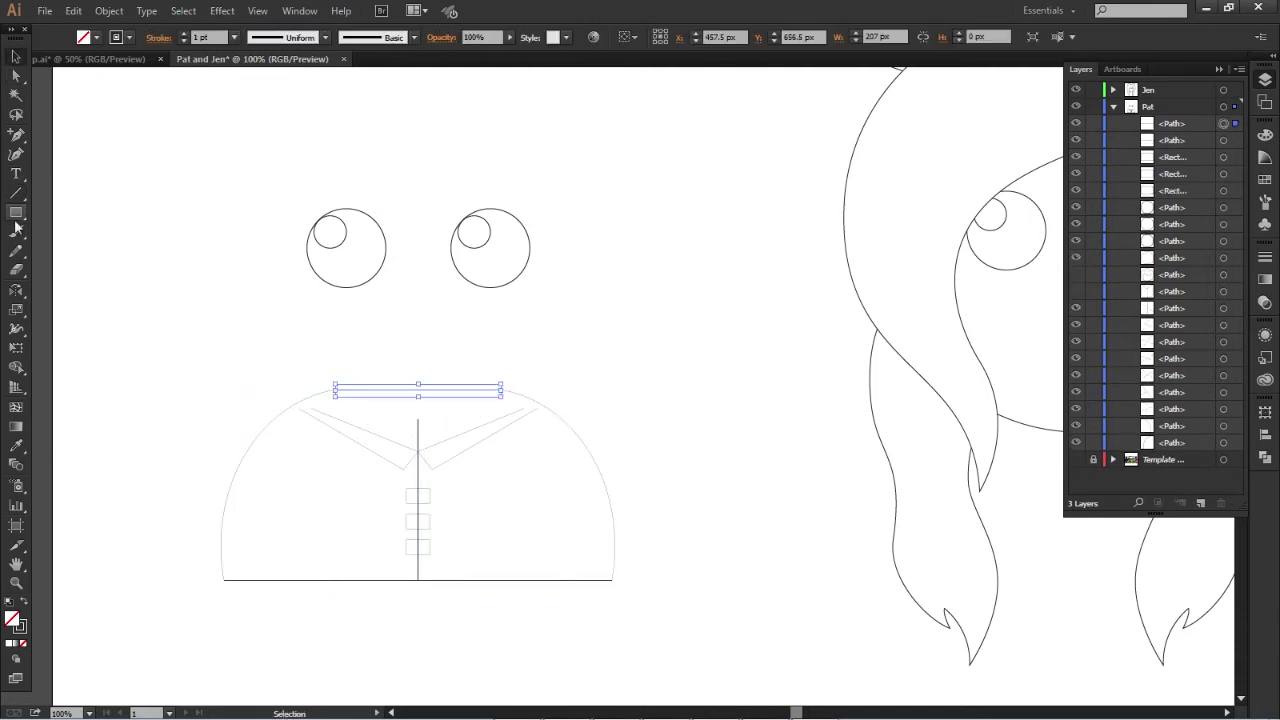
# Step: Pull Pat's collar ends and shirt centre line up to the neckline with Direct Selection
pyautogui.press('a')
pyautogui.moveTo(312, 415); pyautogui.dragTo(296, 402)
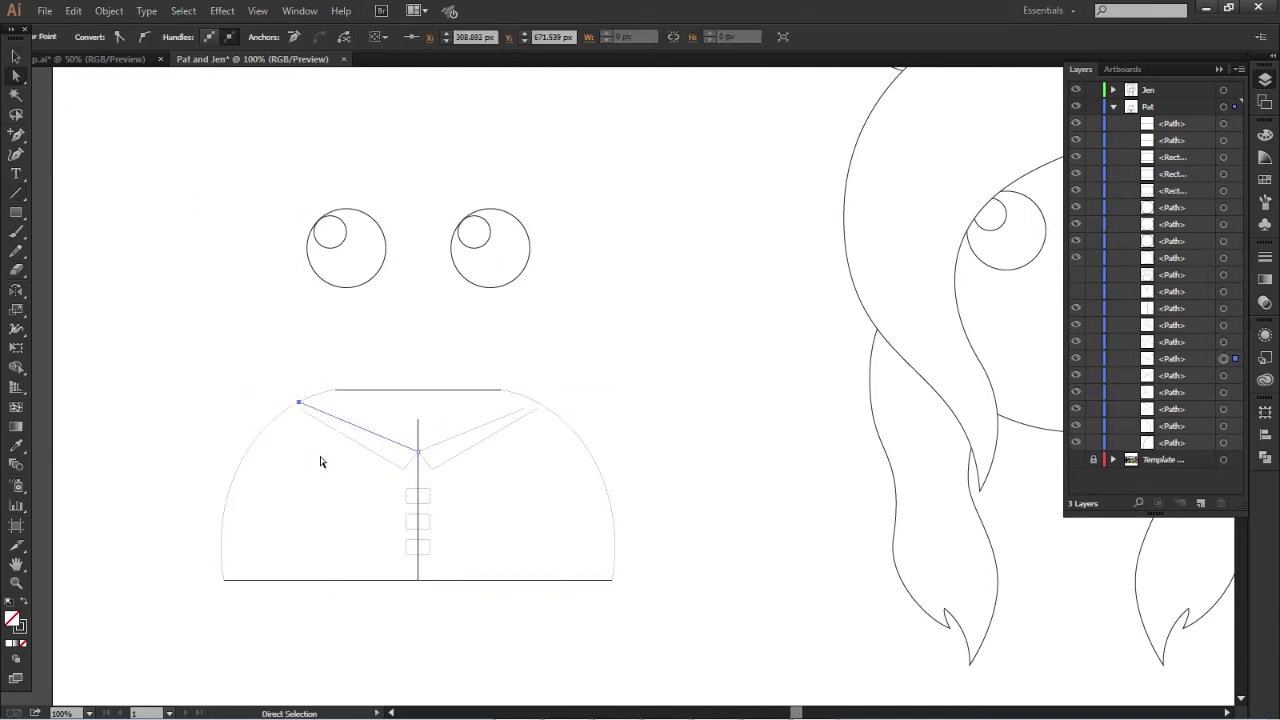
pyautogui.moveTo(537, 408); pyautogui.dragTo(541, 403)
pyautogui.click(597, 467)
pyautogui.moveTo(418, 420); pyautogui.dragTo(418, 390)
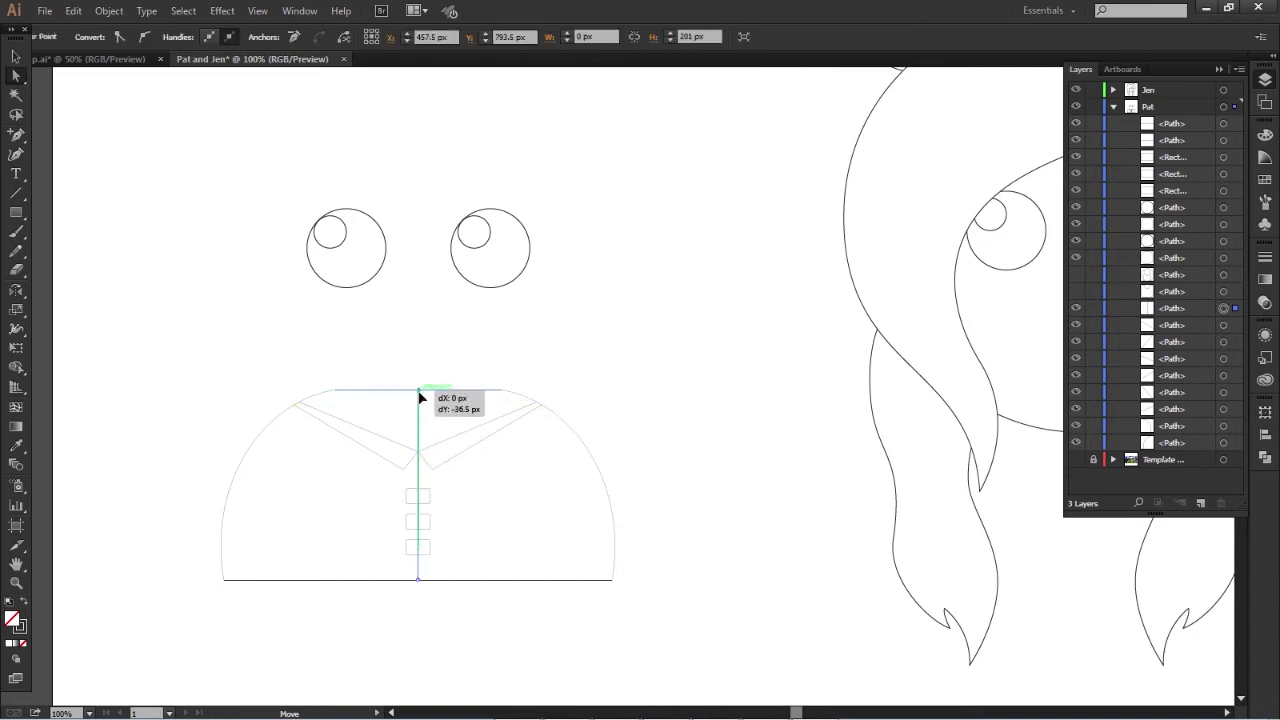
# Step: Join the meeting shirt outline pieces at the neckline with Ctrl+J
pyautogui.moveTo(200, 370); pyautogui.dragTo(529, 585)
pyautogui.hotkey('ctrl', 'j')
pyautogui.press('Return')
pyautogui.click(256, 443)
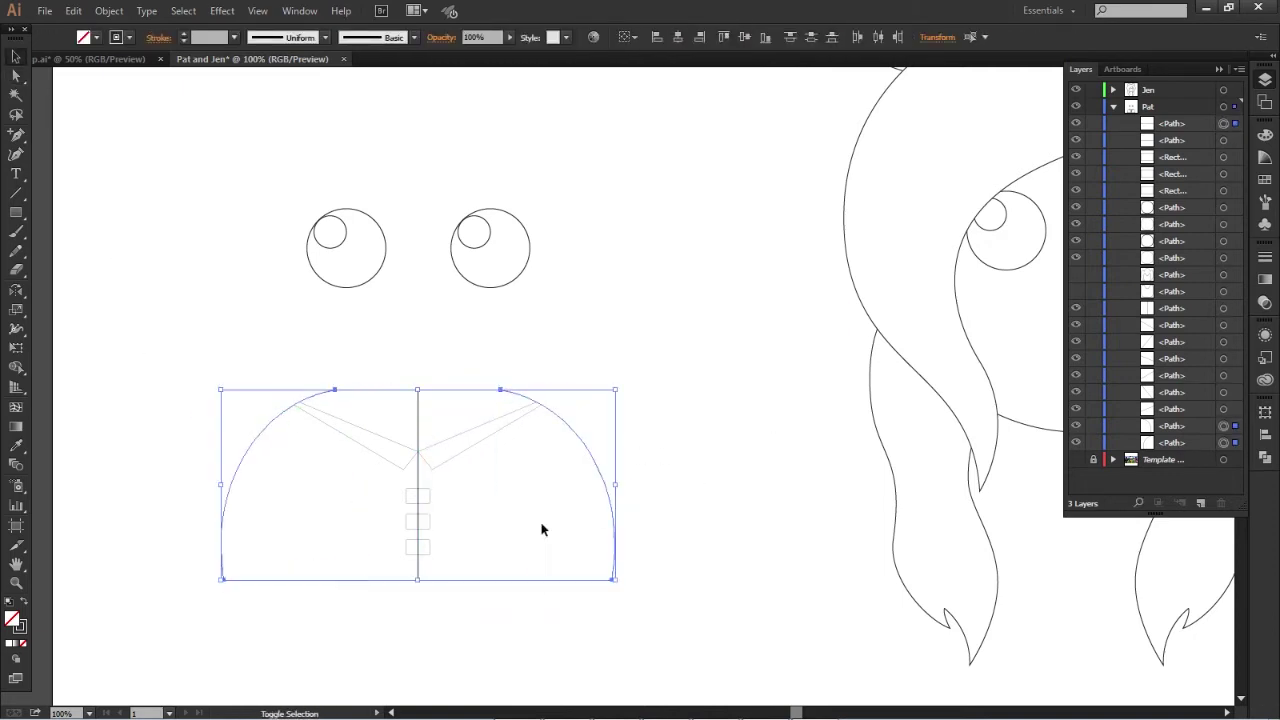
pyautogui.hotkey('ctrl', 'j')
# Step: Join the shirt's dome arcs and hem line into one outline
pyautogui.click(233, 37)
pyautogui.click(244, 81)
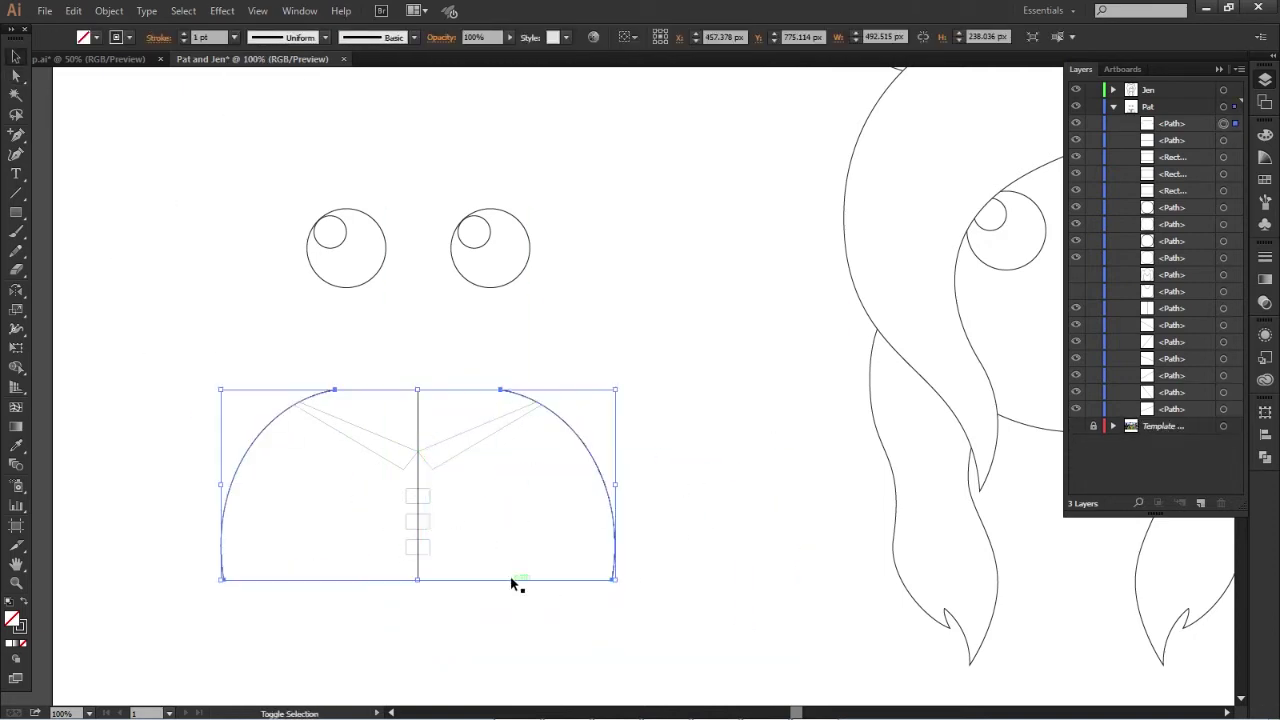
pyautogui.hotkey('ctrl', 'j')
pyautogui.click(586, 437)
pyautogui.click(420, 414)
pyautogui.hotkey('ctrl', 'j')
pyautogui.click(707, 437)
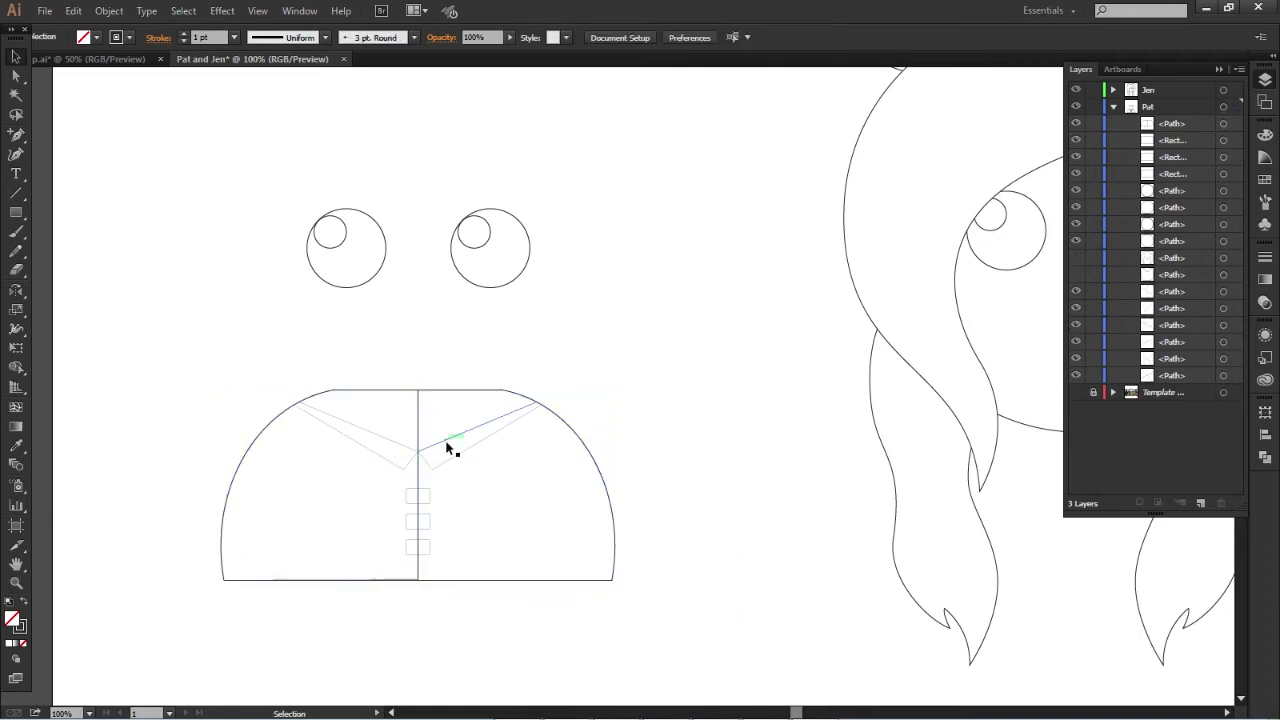
# Step: Try combining the right collar shapes with Pathfinder, then undo it
pyautogui.click(449, 450)
pyautogui.click(1265, 456)
pyautogui.click(1110, 474)
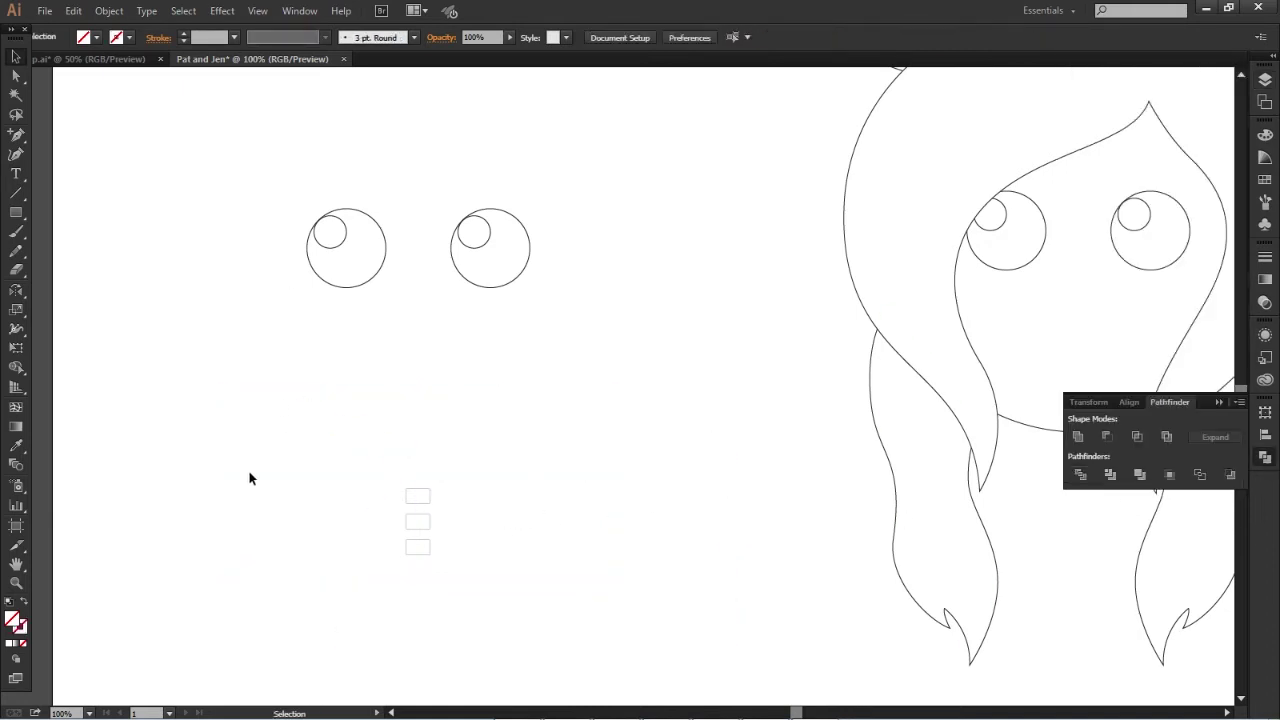
pyautogui.hotkey('ctrl', 'z')
pyautogui.scroll(1, 251, 421)
pyautogui.scroll(1, 251, 421)
# Step: Move the left collar tip onto the shirt's curved edge
pyautogui.press('a')
pyautogui.click(317, 377)
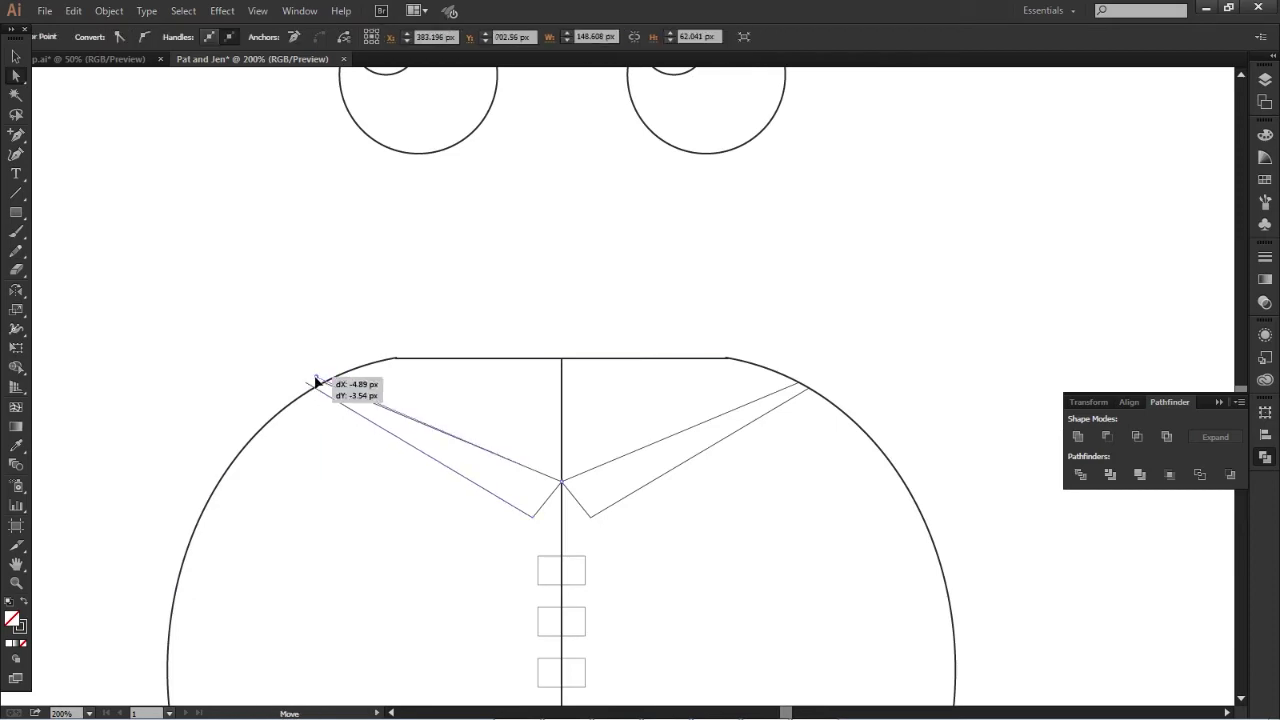
pyautogui.moveTo(808, 392); pyautogui.dragTo(820, 388)
# Step: Merge the neck area between the collar lines into shape with Shape Builder
pyautogui.hotkey('ctrl', 'a')
pyautogui.hotkey('shift', 'm')
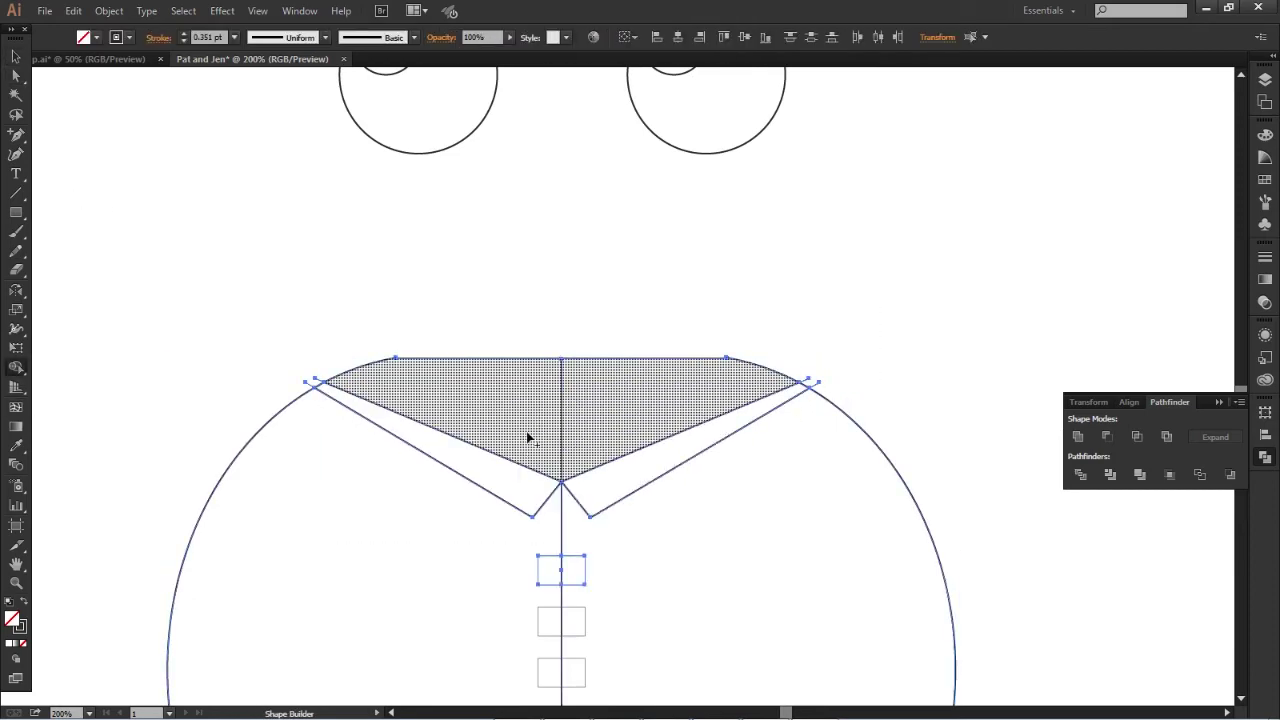
pyautogui.scroll(-3, 529, 434)
pyautogui.press('v')
pyautogui.click(139, 268)
pyautogui.hotkey('ctrl', 'a')
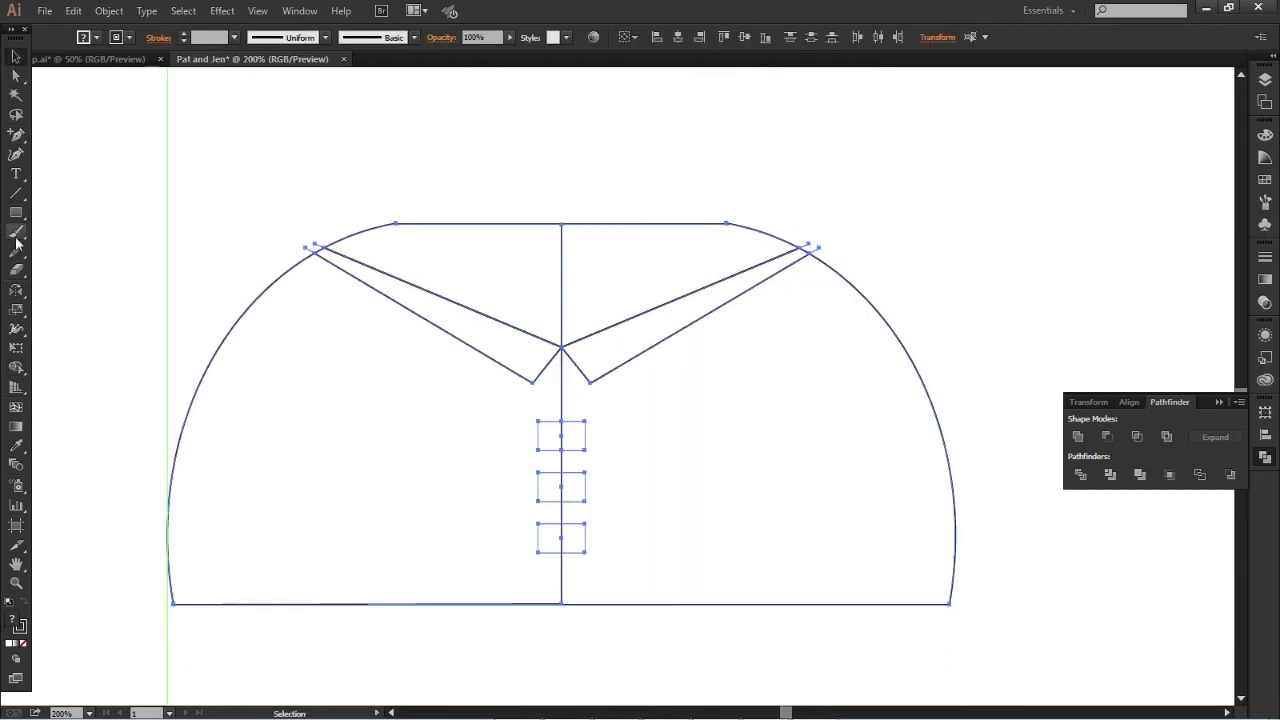
pyautogui.hotkey('shift', 'm')
pyautogui.hotkey('ctrl', 'shift', 'a')
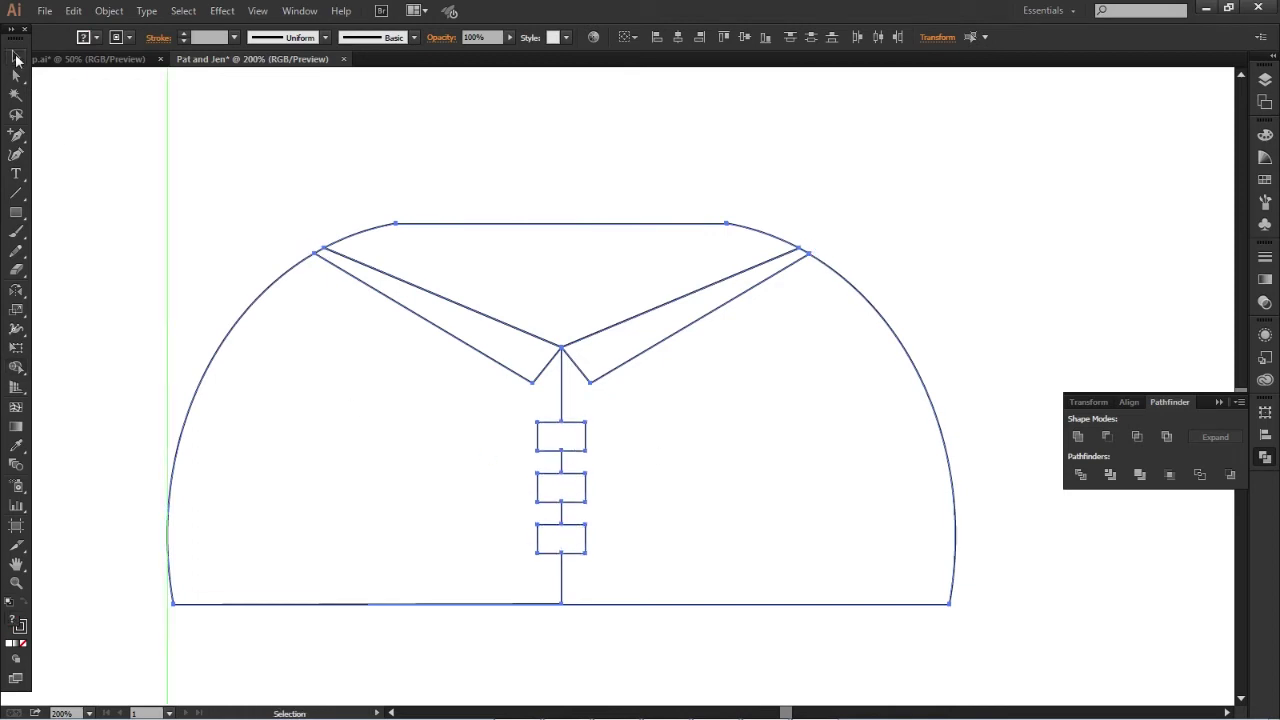
pyautogui.hotkey('ctrl', '0')
# Step: Make Pat's hair visible again in the Layers panel
pyautogui.press('F7')
pyautogui.press('v')
pyautogui.click(1076, 370)
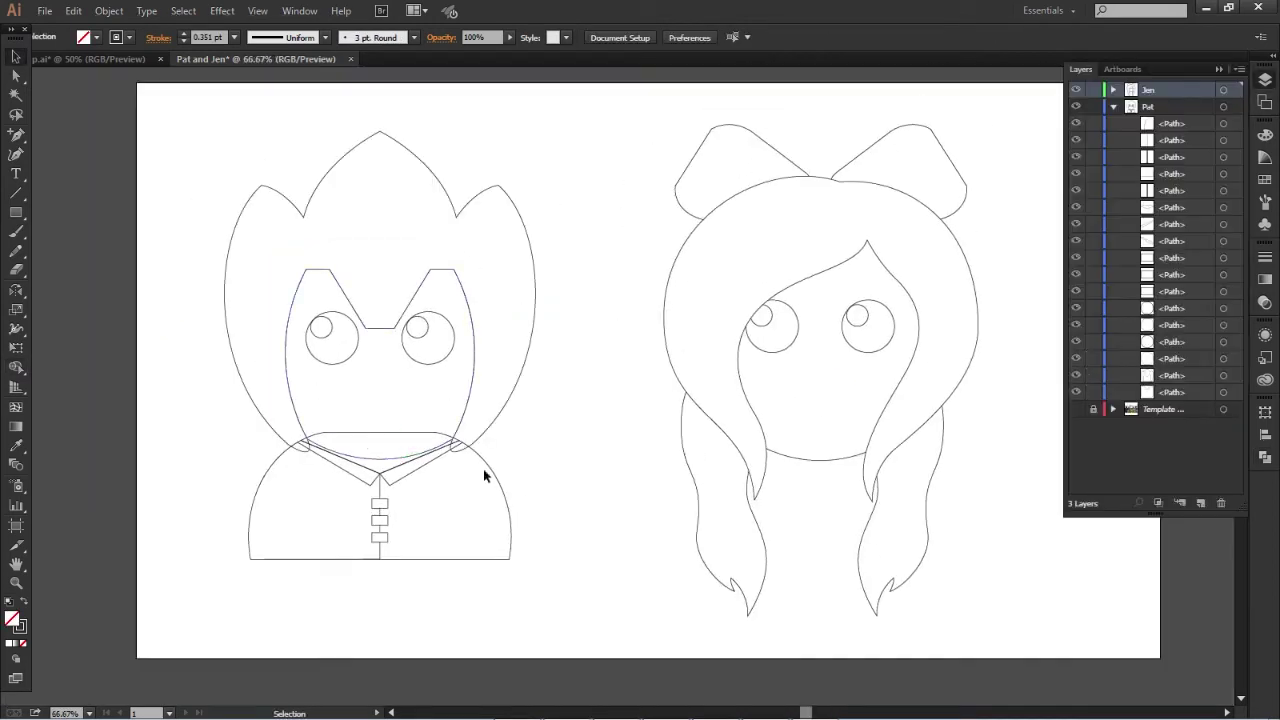
# Step: Draw two parallel arcs for Jen's collar with the Arc tool
pyautogui.click(1163, 258)
pyautogui.click(554, 489)
pyautogui.hscroll(3, 514, 526)
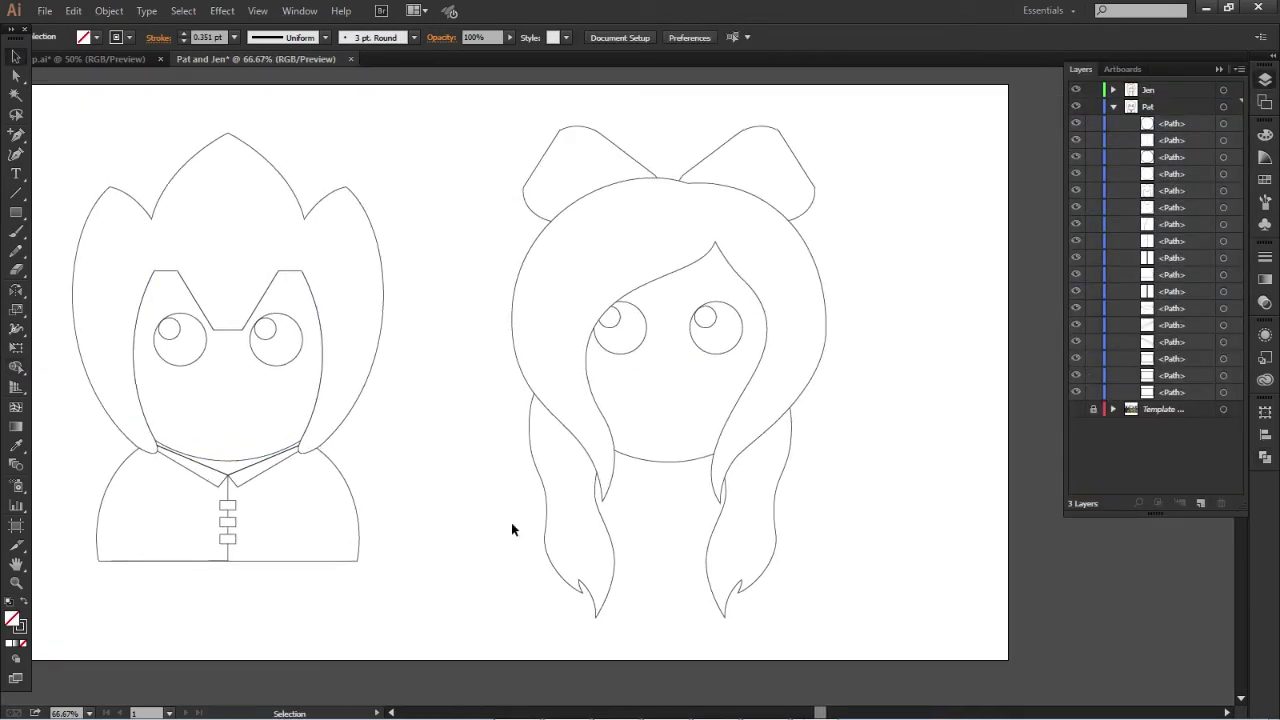
pyautogui.scroll(1, 700, 600)
pyautogui.moveTo(16, 192); pyautogui.dragTo(88, 209)
pyautogui.moveTo(771, 332); pyautogui.dragTo(925, 423)
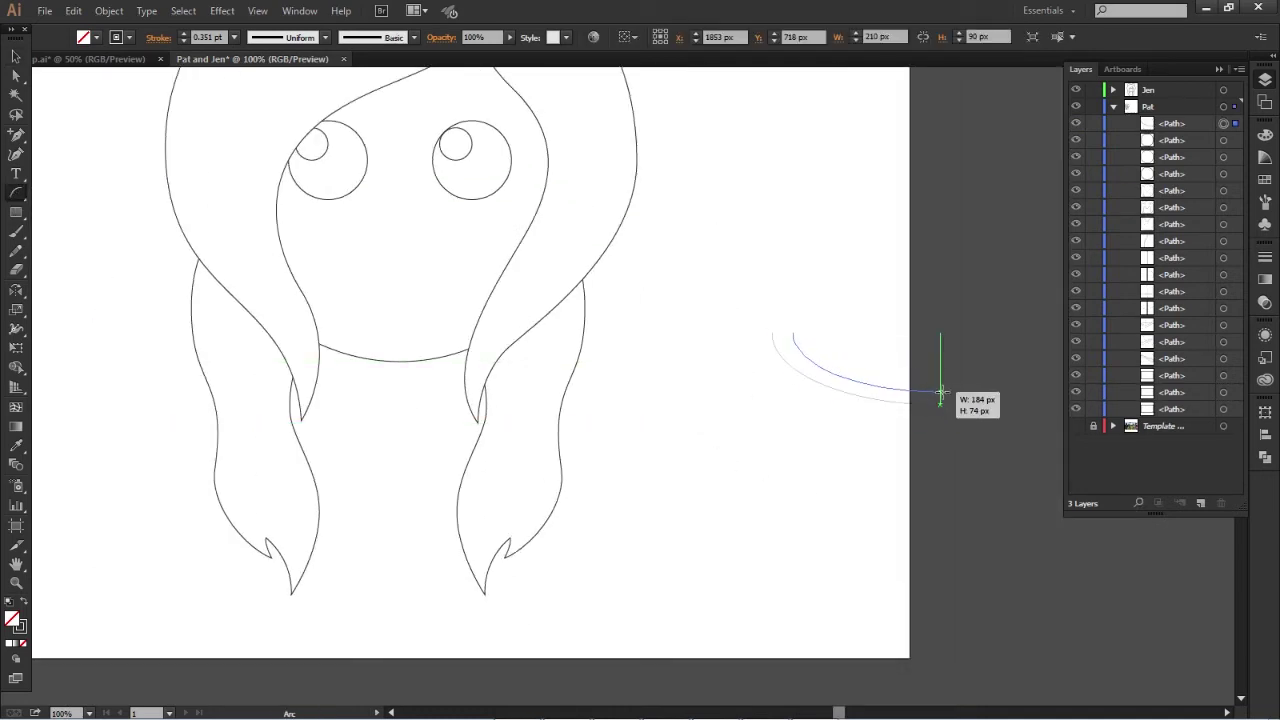
pyautogui.moveTo(775, 338); pyautogui.dragTo(940, 400)
# Step: Mirror a copy of the arc pair and join the ends into a closed U-shaped band
pyautogui.moveTo(1015, 458); pyautogui.dragTo(743, 434)
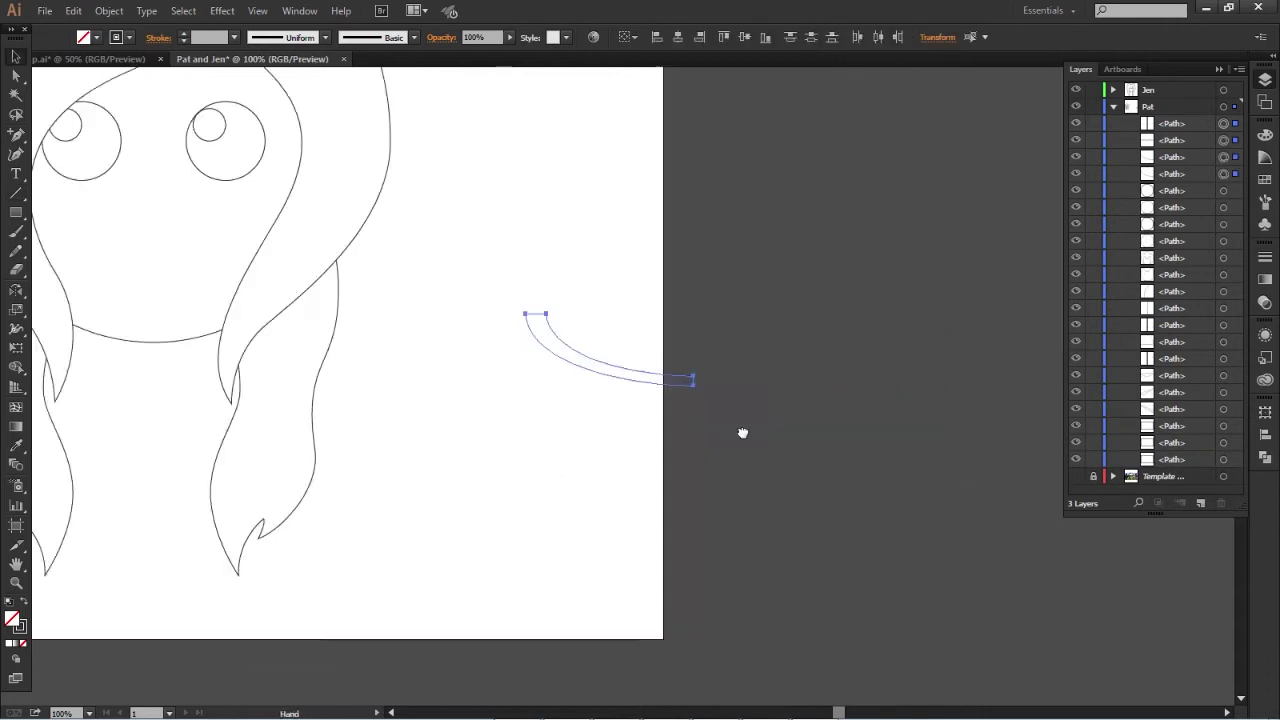
pyautogui.press('o')
pyautogui.click(668, 380)
pyautogui.moveTo(600, 345); pyautogui.dragTo(760, 345)
pyautogui.hotkey('shift', 'ctrl', 'F9')
pyautogui.click(1077, 436)
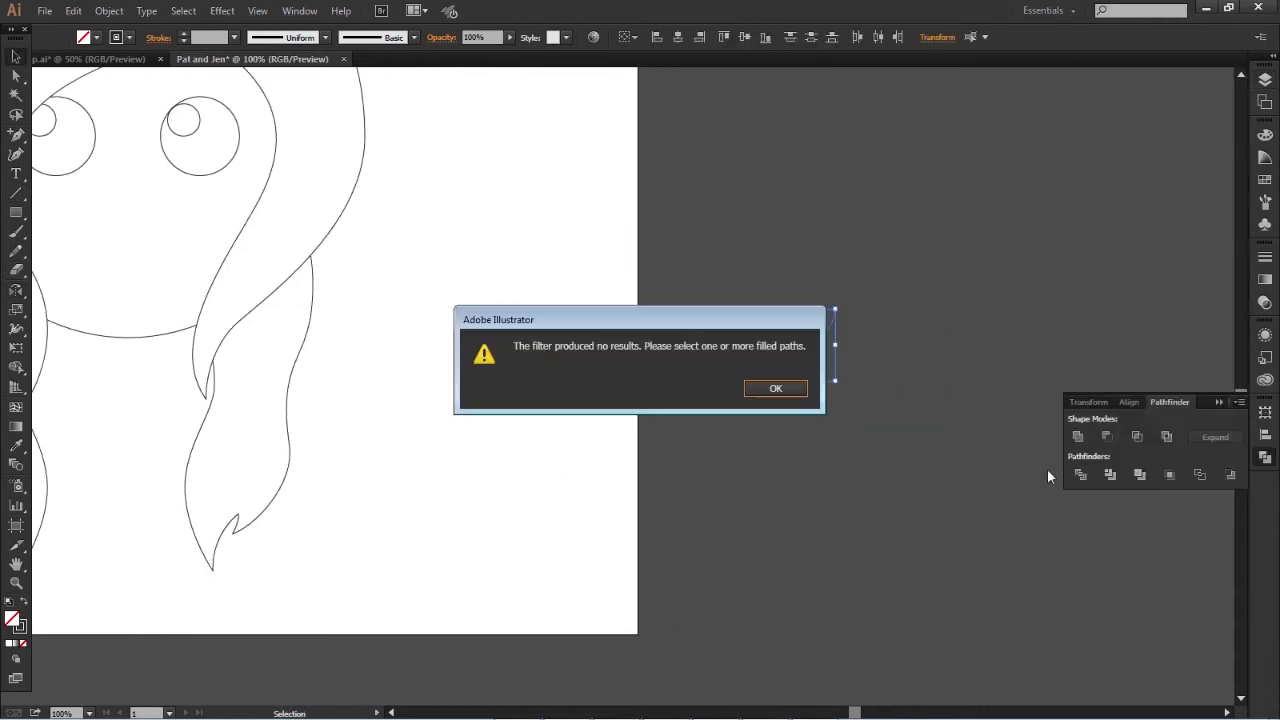
pyautogui.press('Return')
pyautogui.press('v')
# Step: Move the collar band up under Jen's chin
pyautogui.scroll(2, 621, 381)
pyautogui.click(38, 106)
pyautogui.scroll(-2, 383, 443)
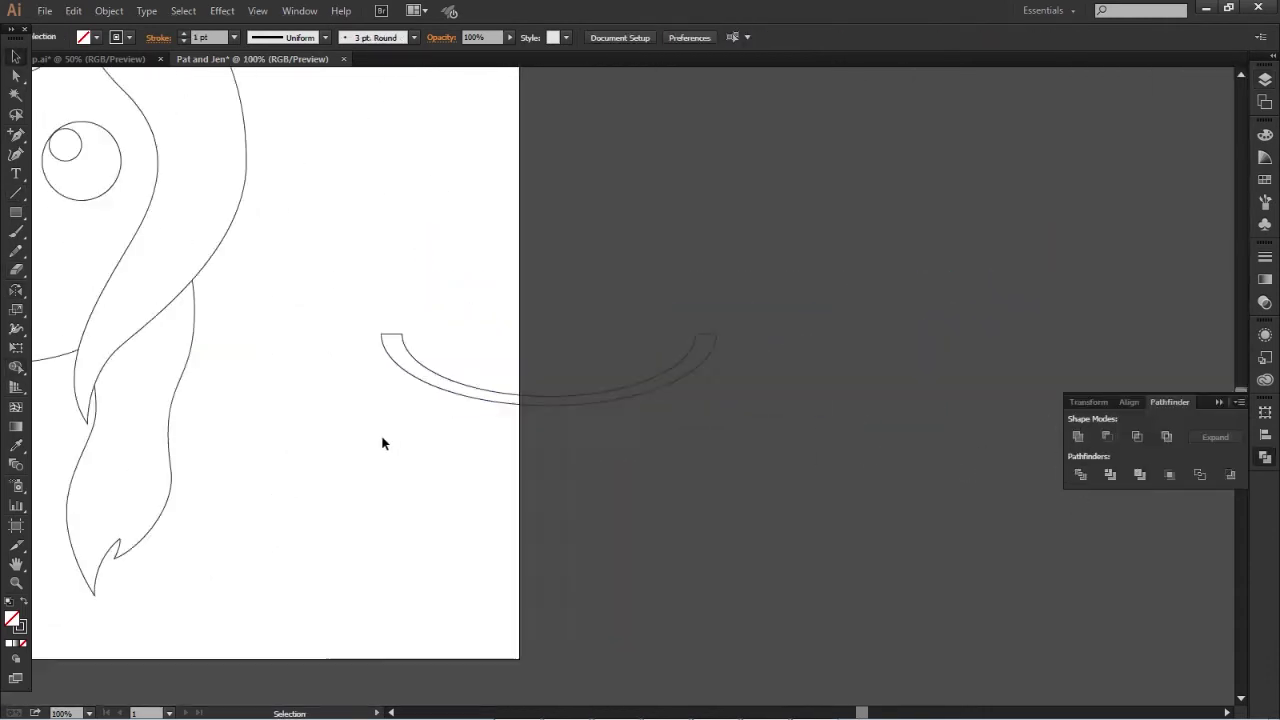
pyautogui.moveTo(963, 376)
pyautogui.mouseDown()
pyautogui.moveTo(311, 388)
pyautogui.moveTo(571, 434)
pyautogui.mouseUp()
pyautogui.scroll(1, 556, 468)
pyautogui.hotkey('ctrl', 'z')
pyautogui.moveTo(880, 398)
pyautogui.mouseDown()
pyautogui.moveTo(428, 457)
pyautogui.moveTo(432, 468)
pyautogui.mouseUp()
# Step: Move the collar band into Jen's layer and select her two hair strands
pyautogui.click(1265, 80)
pyautogui.moveTo(1182, 96); pyautogui.dragTo(1190, 262)
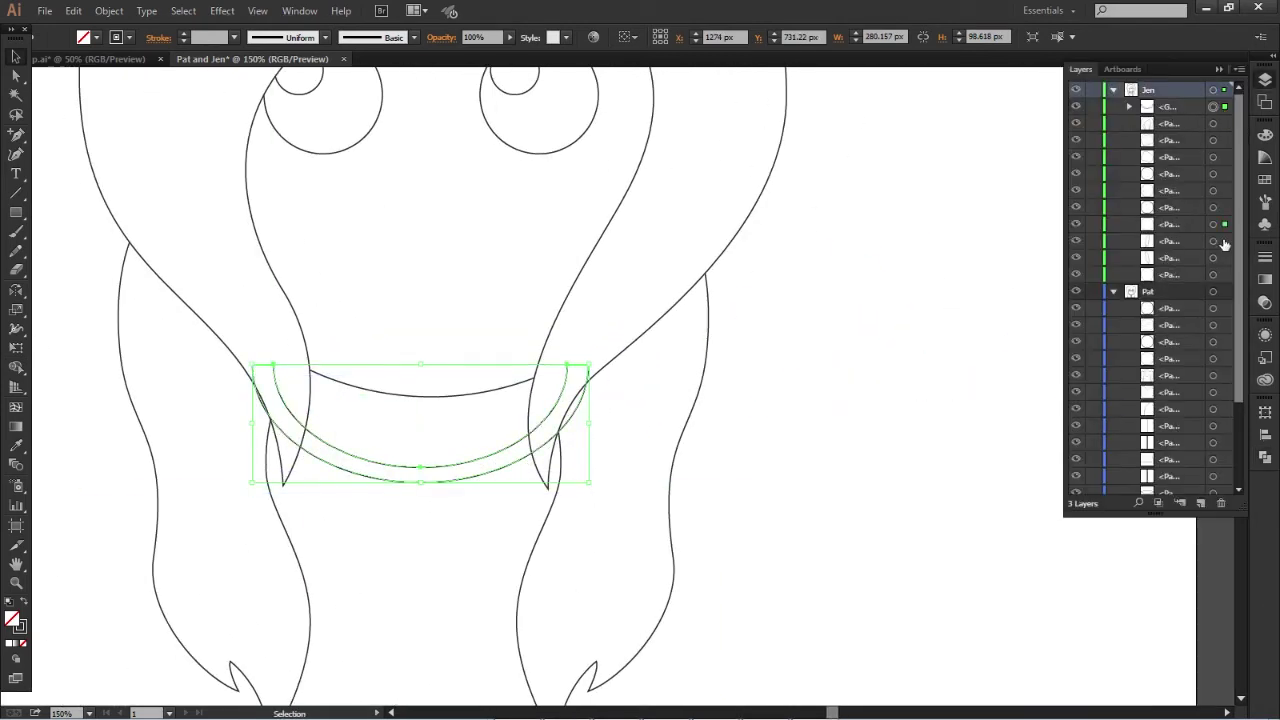
pyautogui.click(911, 388)
pyautogui.click(690, 430)
pyautogui.keyDown('shift'); pyautogui.click(300, 500); pyautogui.keyUp('shift')
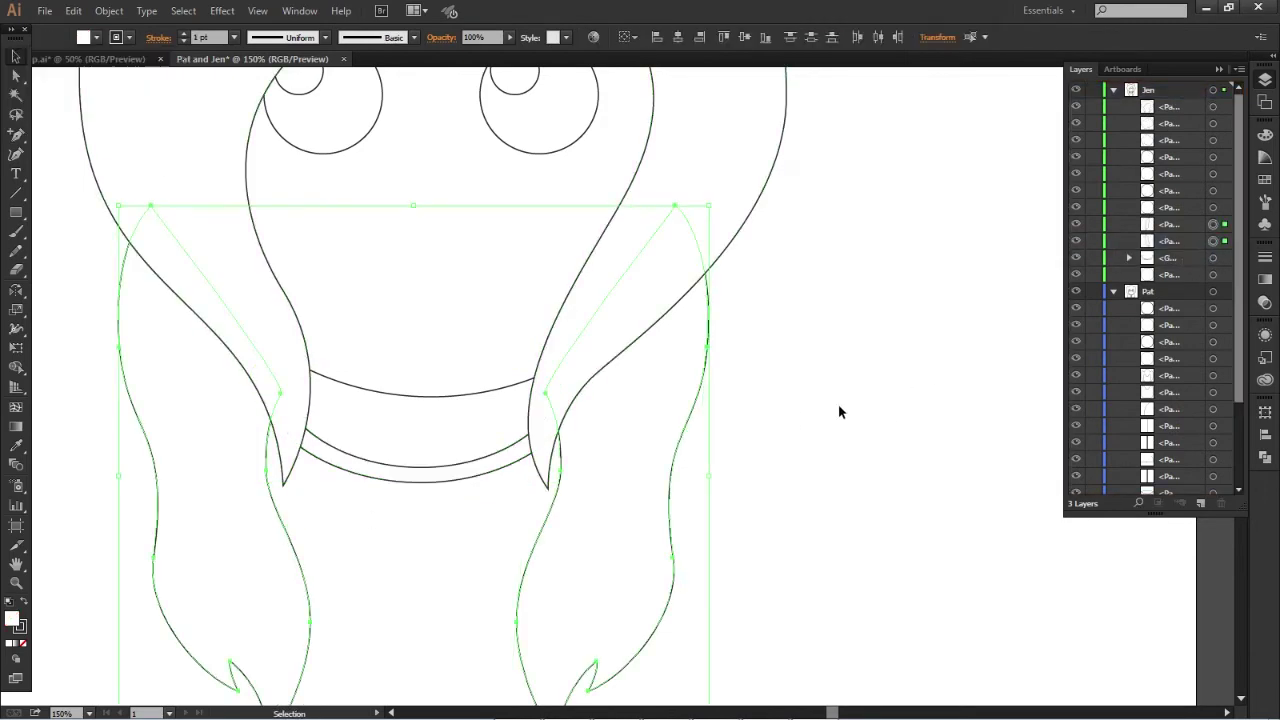
pyautogui.scroll(-3, 458, 470)
# Step: Scale Jen's collar with Free Transform to fit between her locks, then zoom out
pyautogui.click(499, 428)
pyautogui.scroll(2, 499, 428)
pyautogui.scroll(1, 620, 494)
pyautogui.press('e')
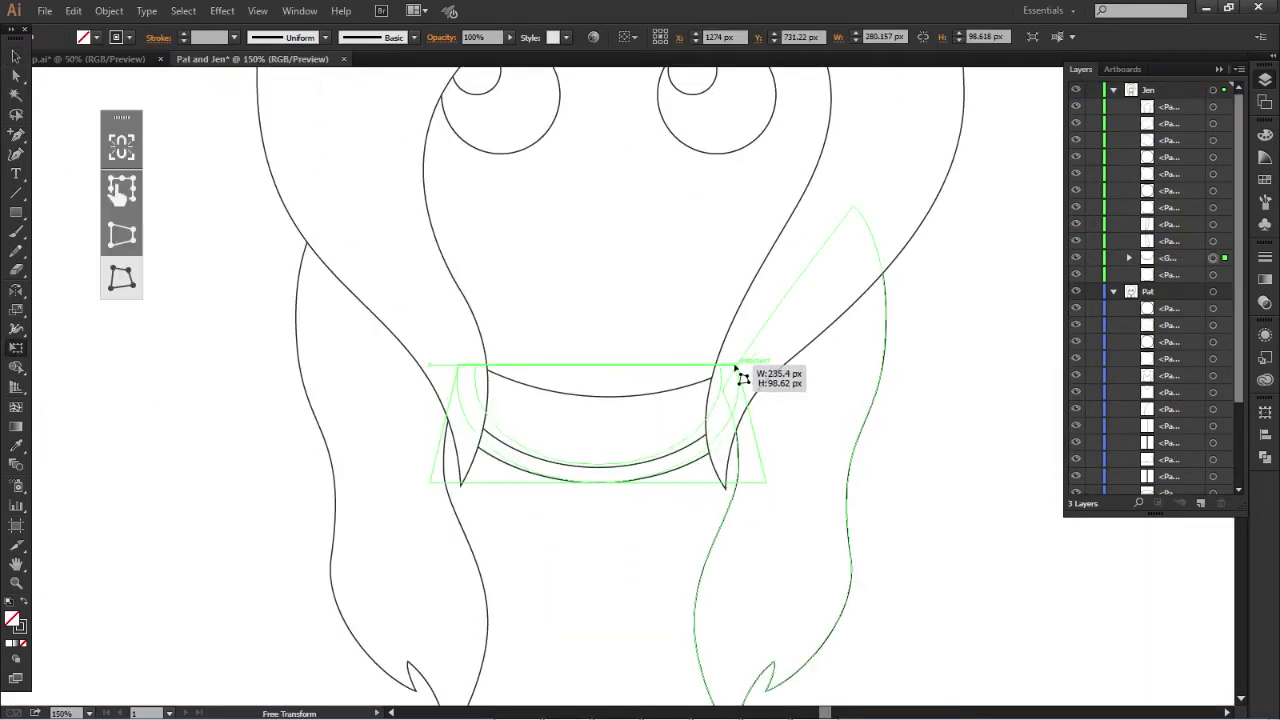
pyautogui.press('v')
pyautogui.scroll(-2, 191, 409)
pyautogui.click(191, 409)
pyautogui.hscroll(-3, 191, 409)
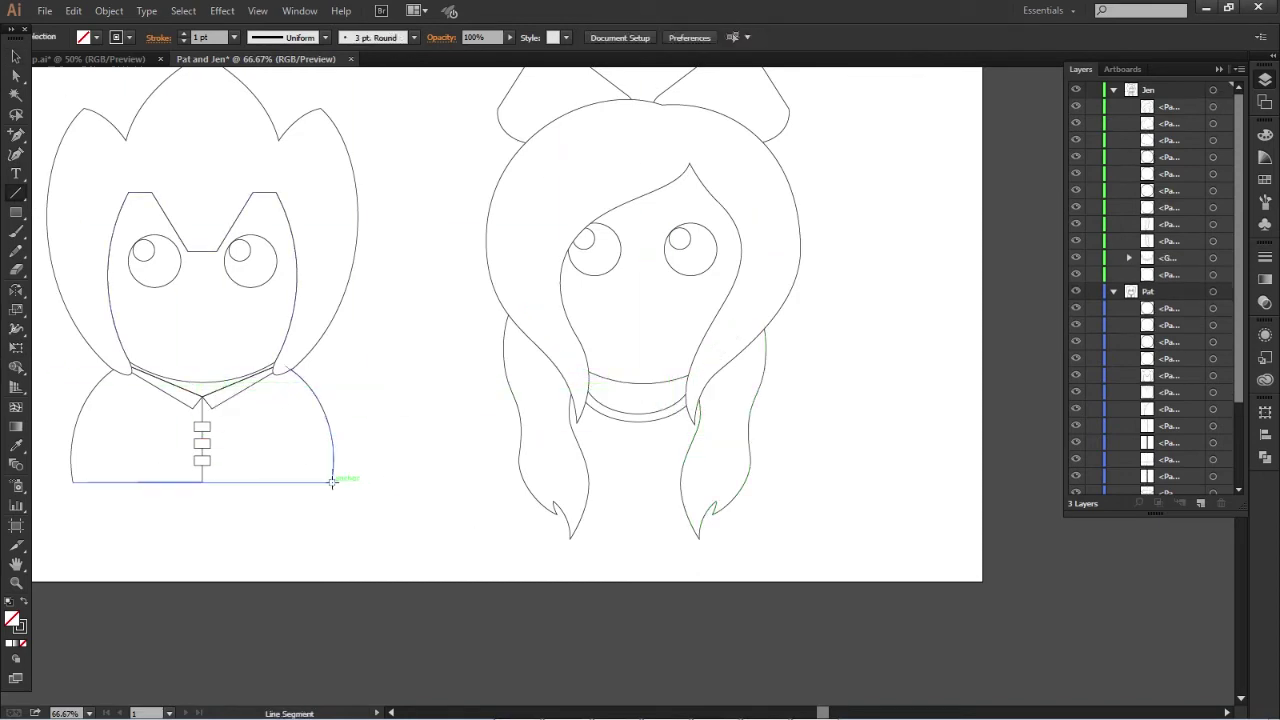
# Step: Draw Jen's torso as a horizontal bottom line with two slanted sides, and group them
pyautogui.moveTo(580, 484); pyautogui.dragTo(705, 482)
pyautogui.click(477, 496)
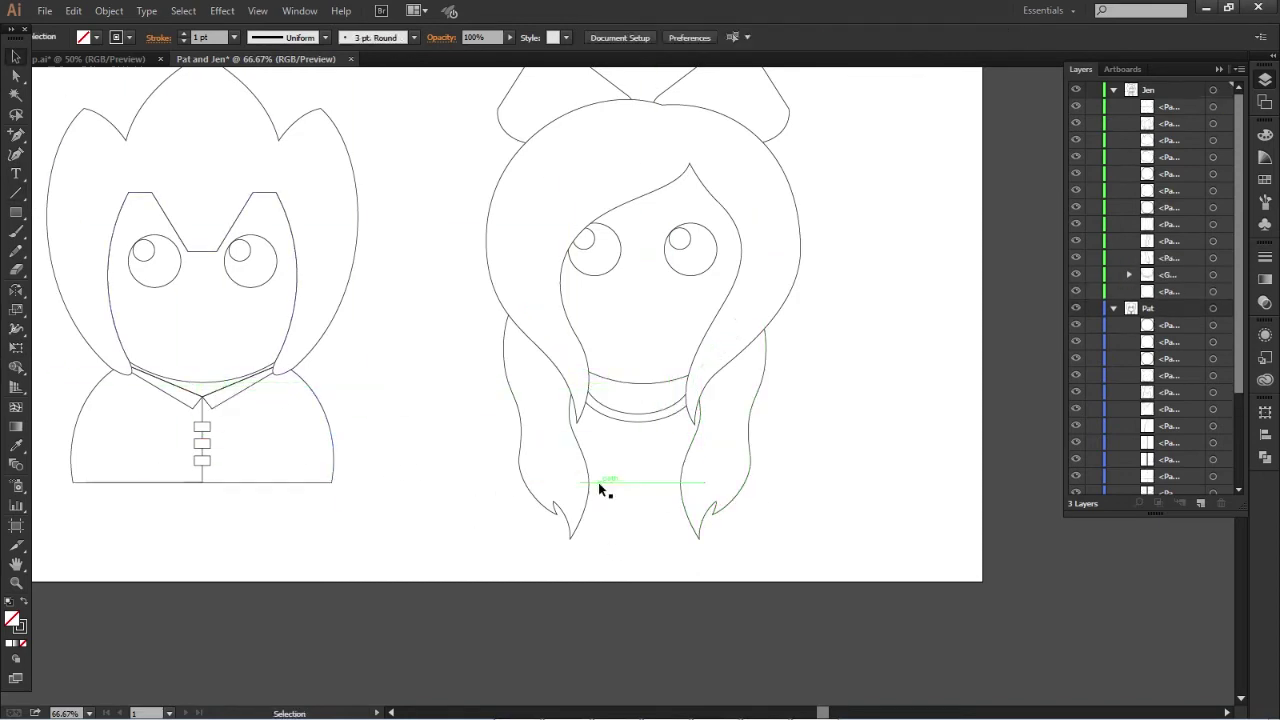
pyautogui.click(780, 274)
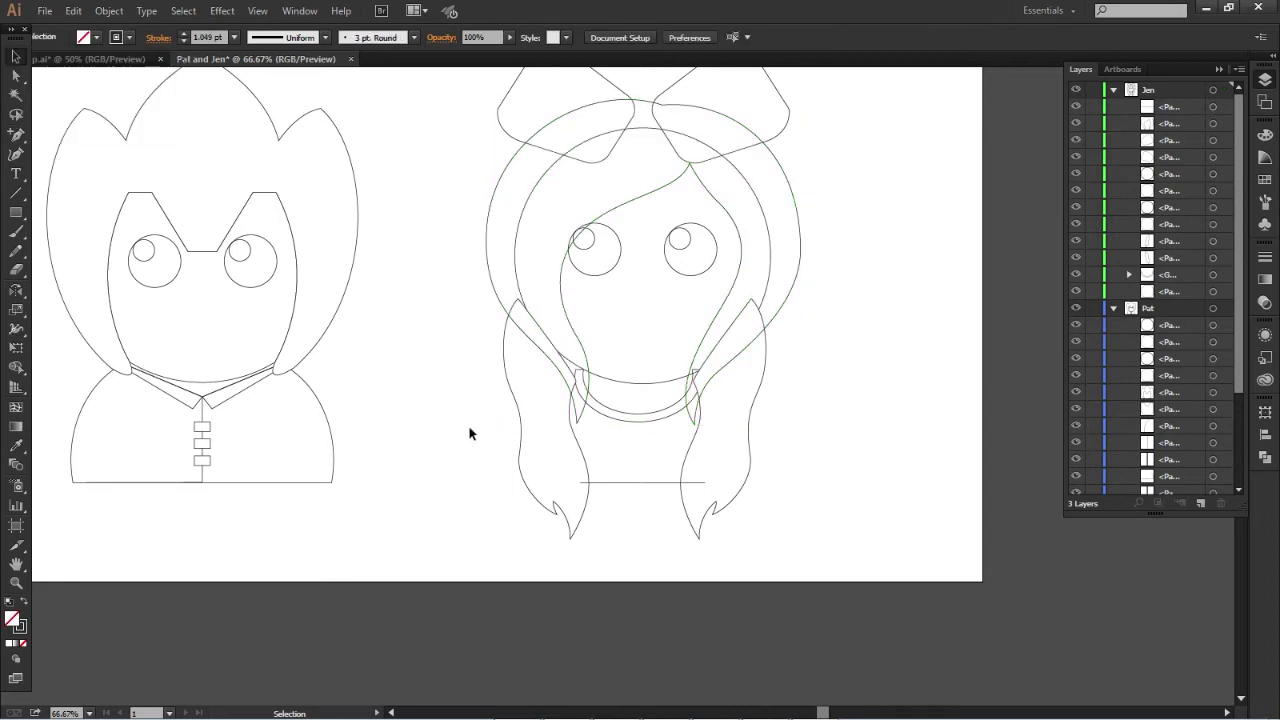
pyautogui.moveTo(578, 482); pyautogui.dragTo(542, 383)
pyautogui.moveTo(705, 482); pyautogui.dragTo(725, 395)
pyautogui.hotkey('ctrl', 'g')
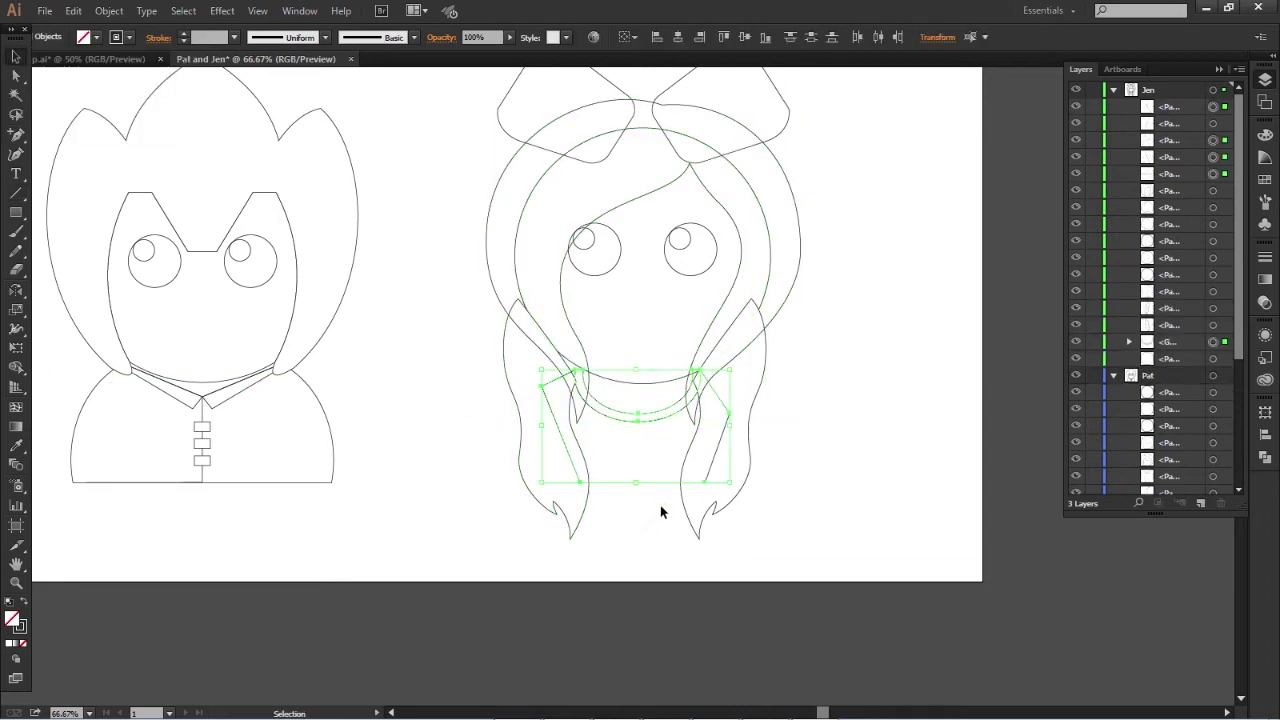
# Step: Build the torso regions into one shape and fill Jen's shapes white
pyautogui.click(571, 471)
pyautogui.click(628, 400)
pyautogui.click(96, 37)
pyautogui.click(24, 64)
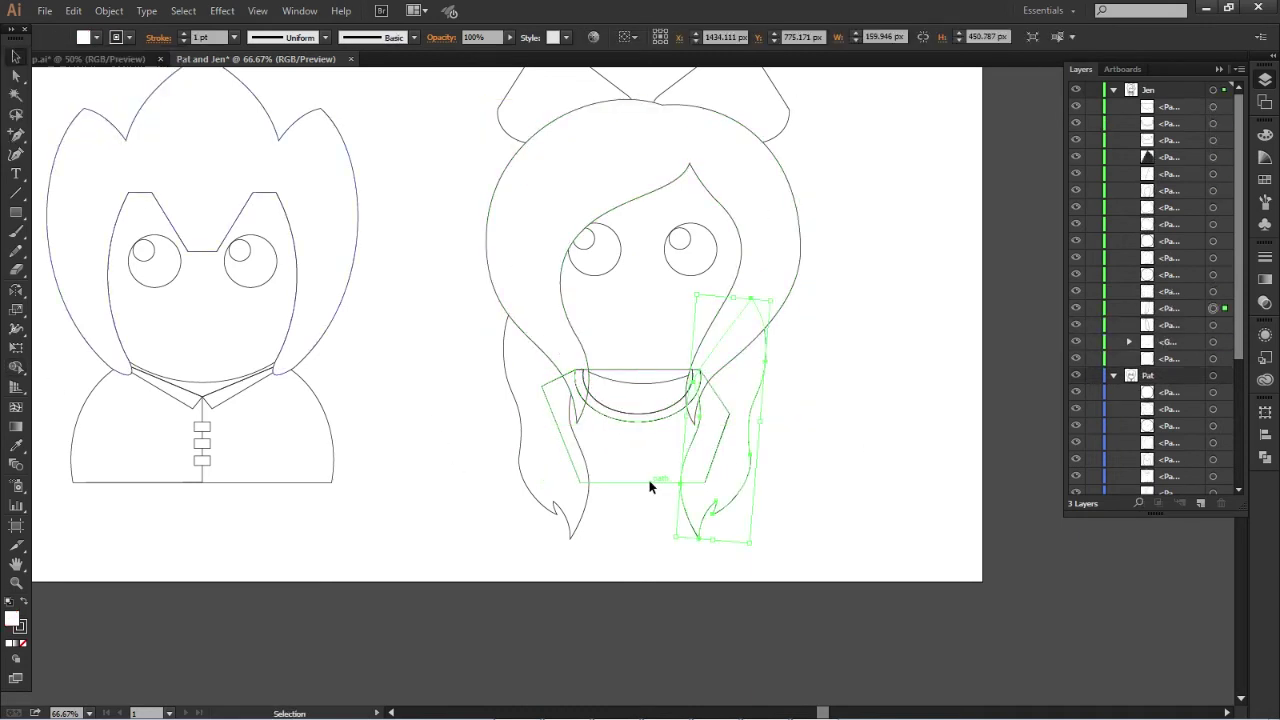
pyautogui.click(640, 430)
pyautogui.click(847, 396)
# Step: Fill Jen's head shape white
pyautogui.click(640, 481)
pyautogui.click(786, 389)
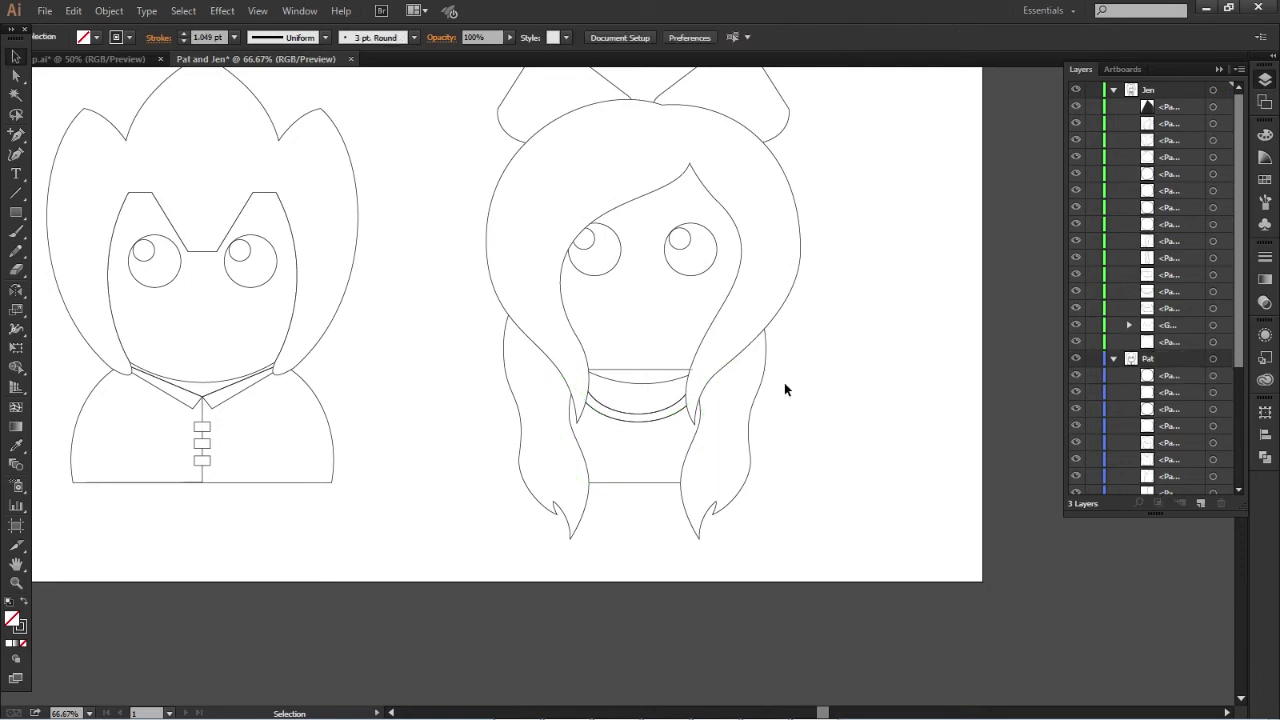
pyautogui.click(1215, 120)
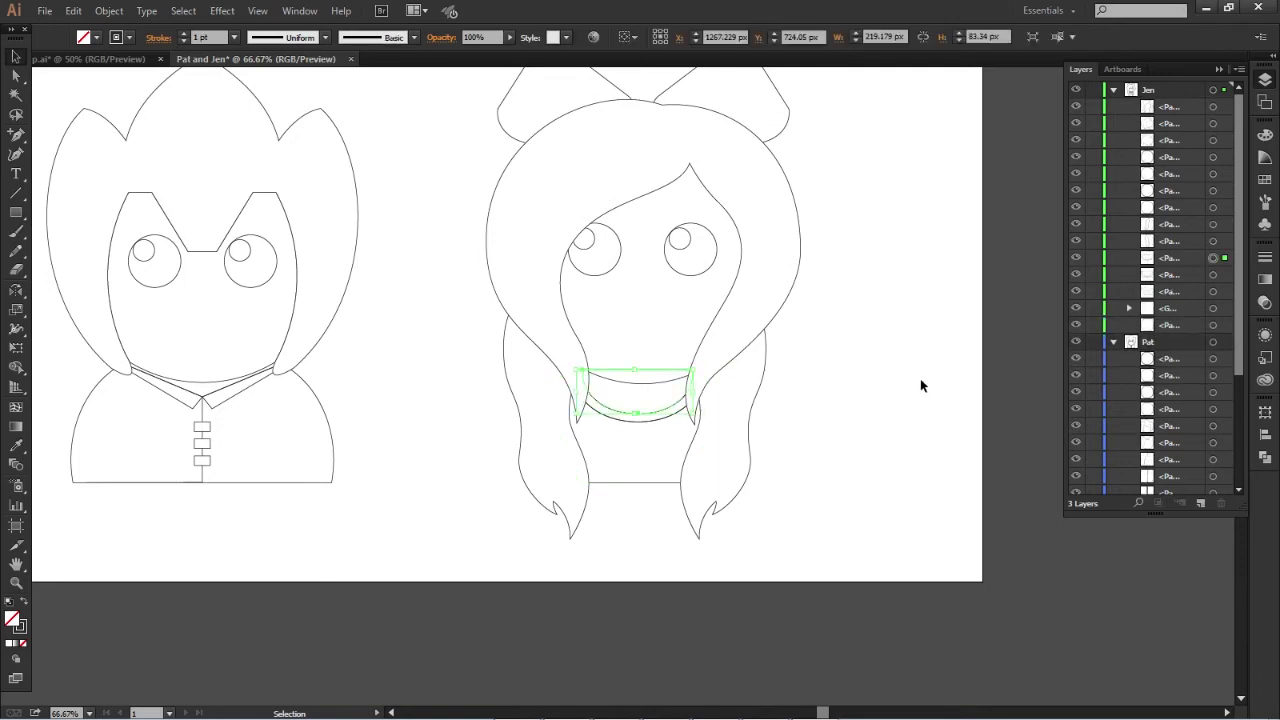
pyautogui.click(800, 250)
pyautogui.click(96, 37)
pyautogui.click(38, 69)
pyautogui.click(831, 402)
# Step: Raise Jen's head in the stacking order and bring both eyes to the front
pyautogui.click(765, 335)
pyautogui.moveTo(1170, 325); pyautogui.dragTo(1170, 105)
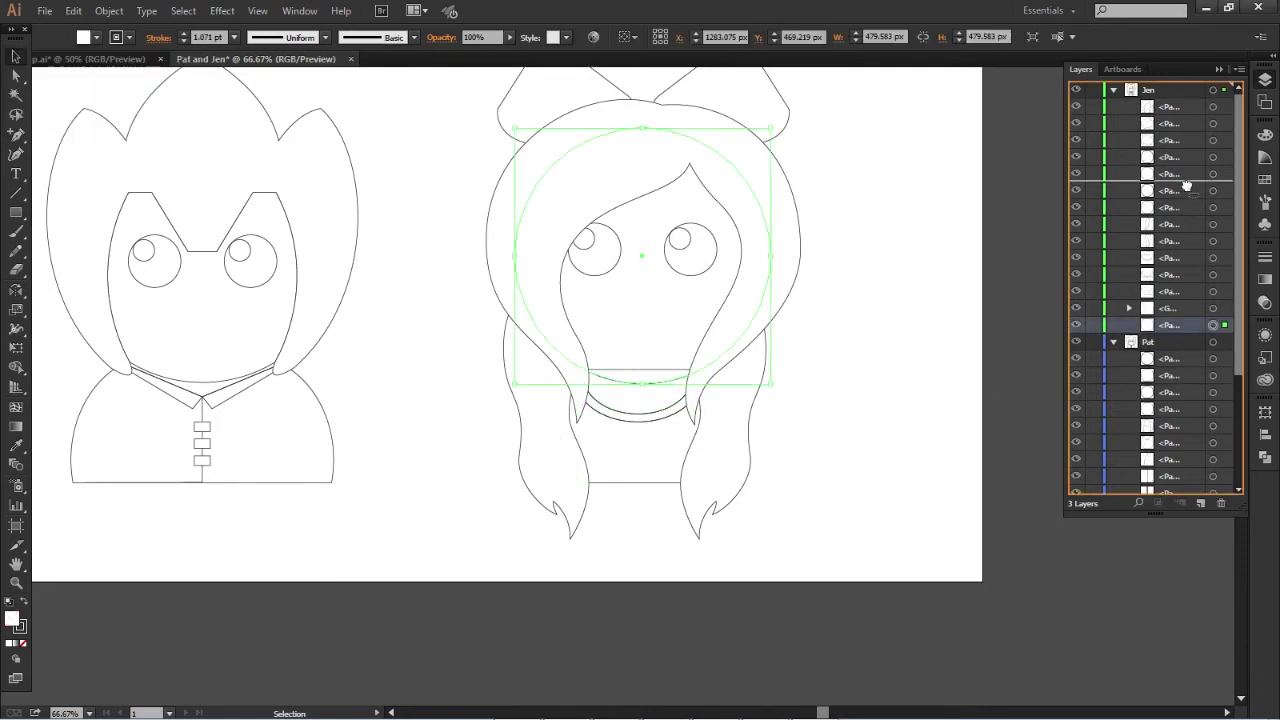
pyautogui.click(1213, 173)
pyautogui.keyDown('shift'); pyautogui.click(1213, 224); pyautogui.keyUp('shift')
pyautogui.hotkey('ctrl', 'shift', ']')
pyautogui.click(997, 266)
pyautogui.moveTo(923, 284); pyautogui.dragTo(1019, 346)
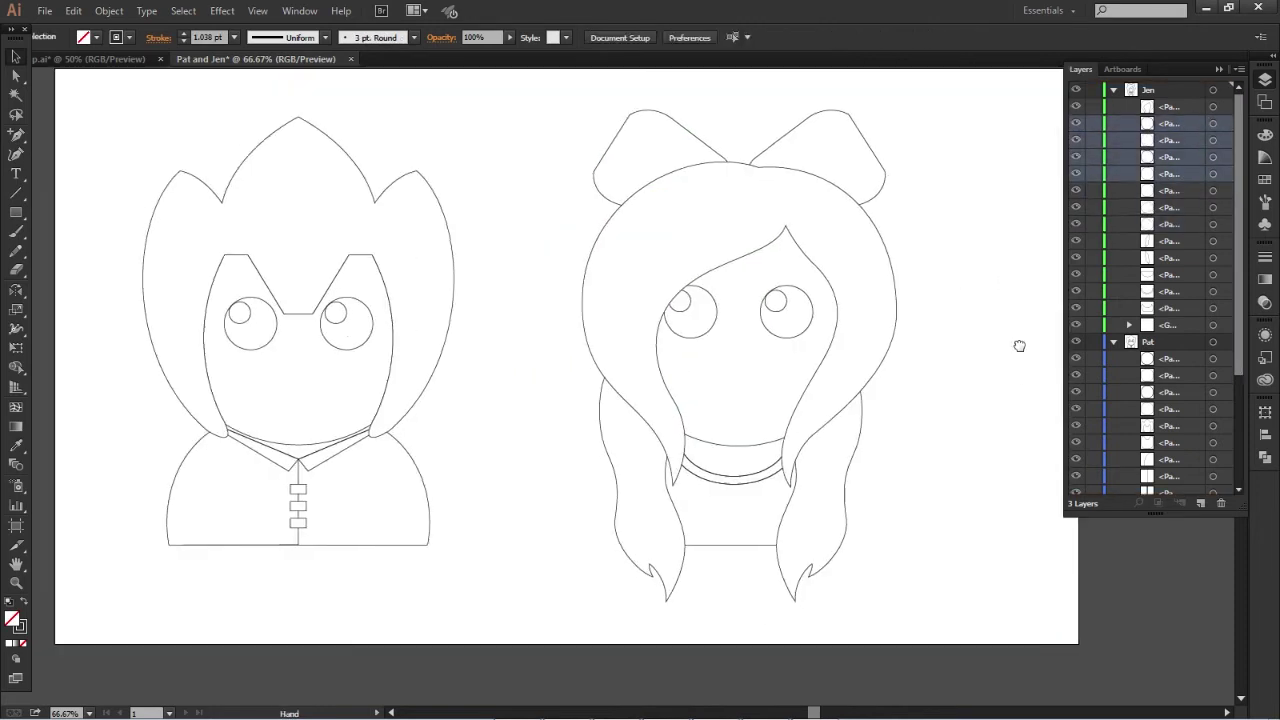
pyautogui.moveTo(831, 602); pyautogui.dragTo(869, 548)
pyautogui.hscroll(3, 766, 474)
pyautogui.scroll(-1, 766, 474)
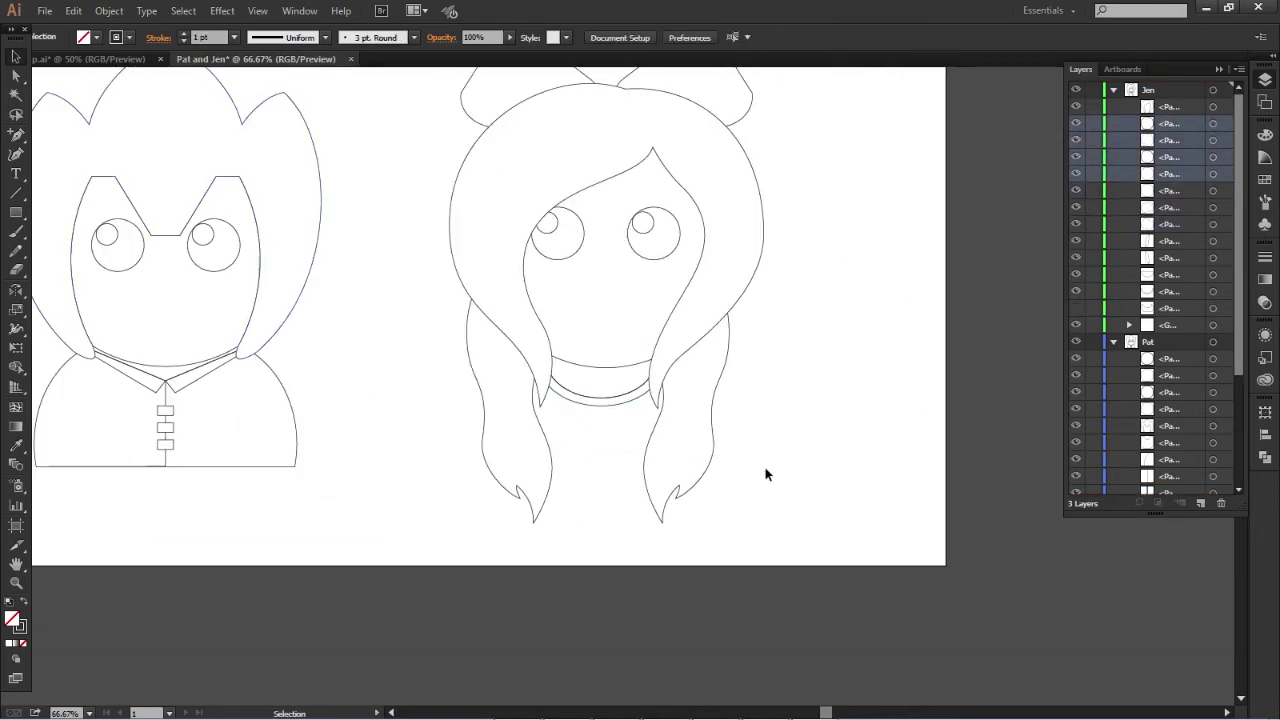
# Step: Pen-draw Jen's back-hair piece below her locks and place its tip and upper-left end
pyautogui.moveTo(549, 480)
pyautogui.mouseDown()
pyautogui.moveTo(571, 528)
pyautogui.moveTo(545, 553)
pyautogui.mouseUp()
pyautogui.scroll(3, 593, 535)
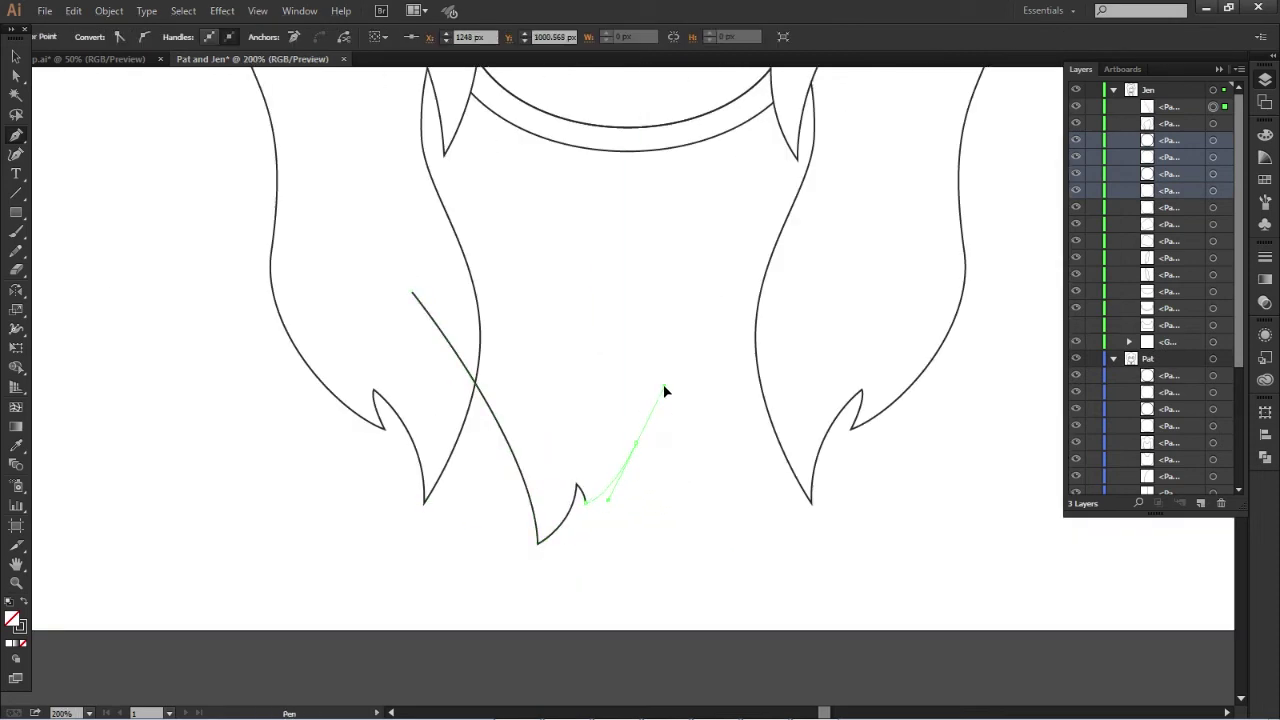
pyautogui.click(787, 359)
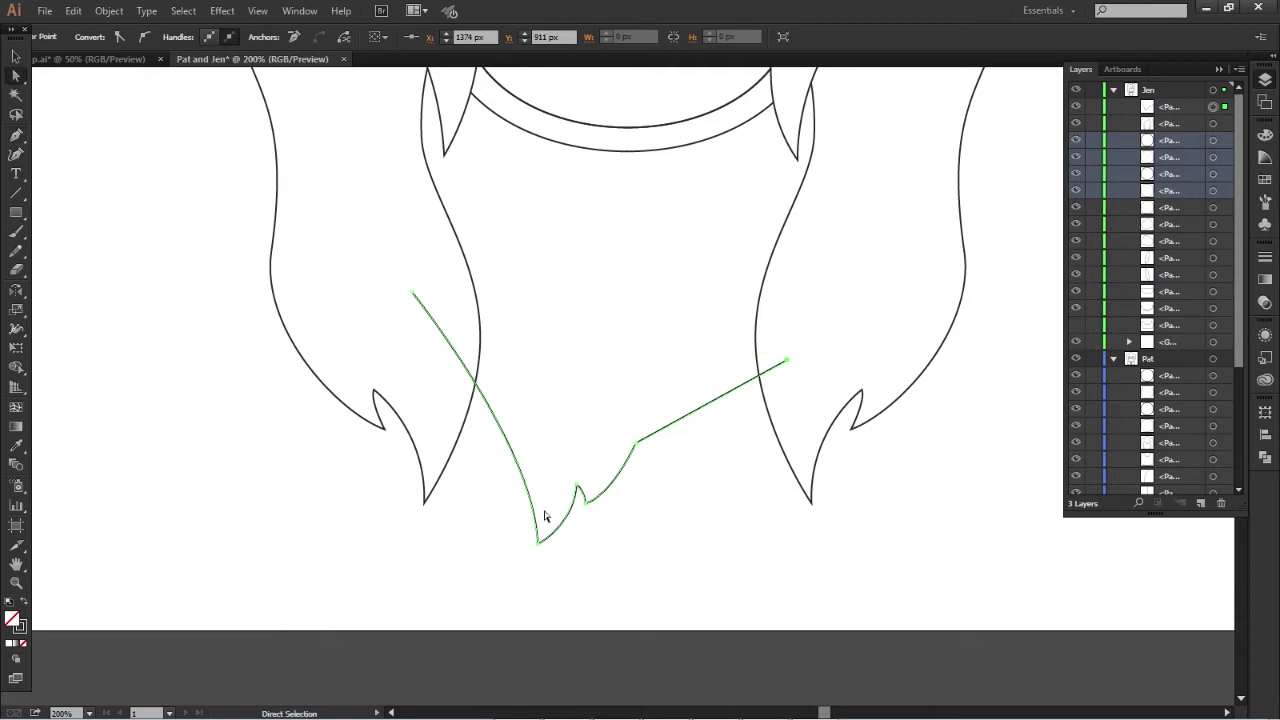
pyautogui.moveTo(545, 516)
pyautogui.mouseDown()
pyautogui.moveTo(632, 514)
pyautogui.moveTo(718, 437)
pyautogui.moveTo(604, 577)
pyautogui.mouseUp()
pyautogui.moveTo(412, 294); pyautogui.dragTo(378, 274)
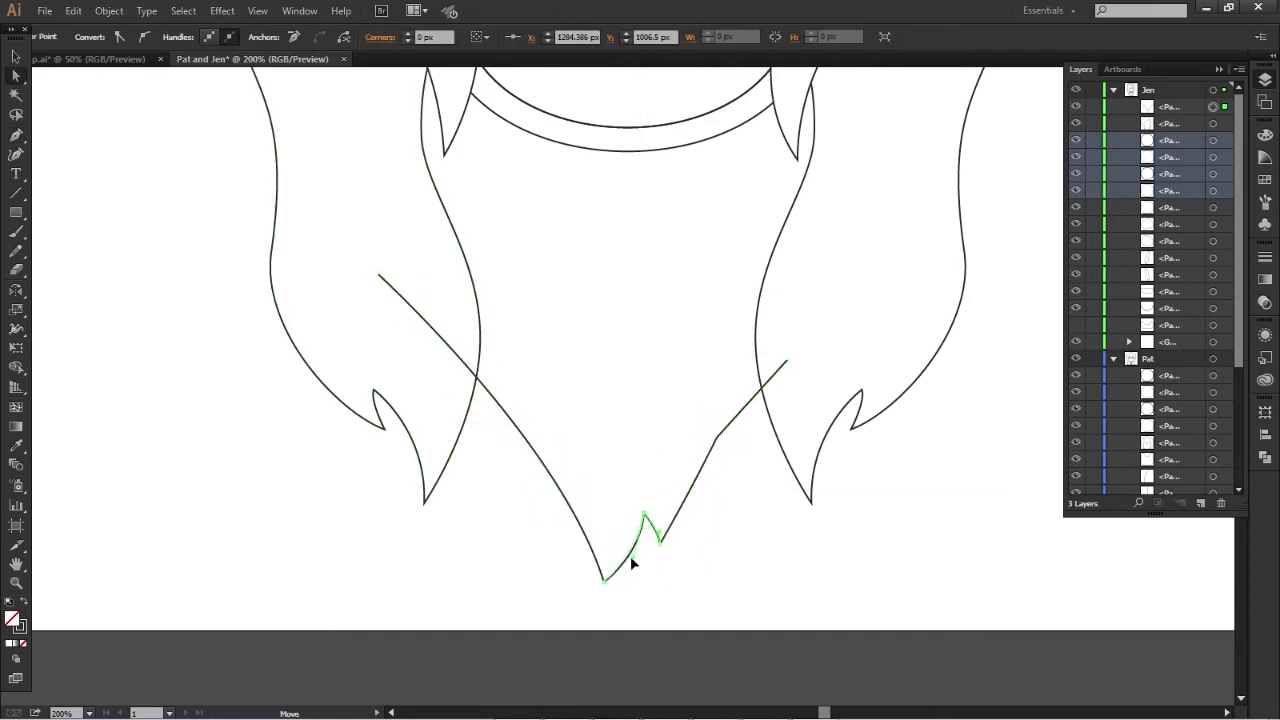
# Step: Curve the hair piece's left side, reposition its upper-right end, and fit the artboard
pyautogui.moveTo(625, 602); pyautogui.dragTo(610, 598)
pyautogui.scroll(1, 748, 466)
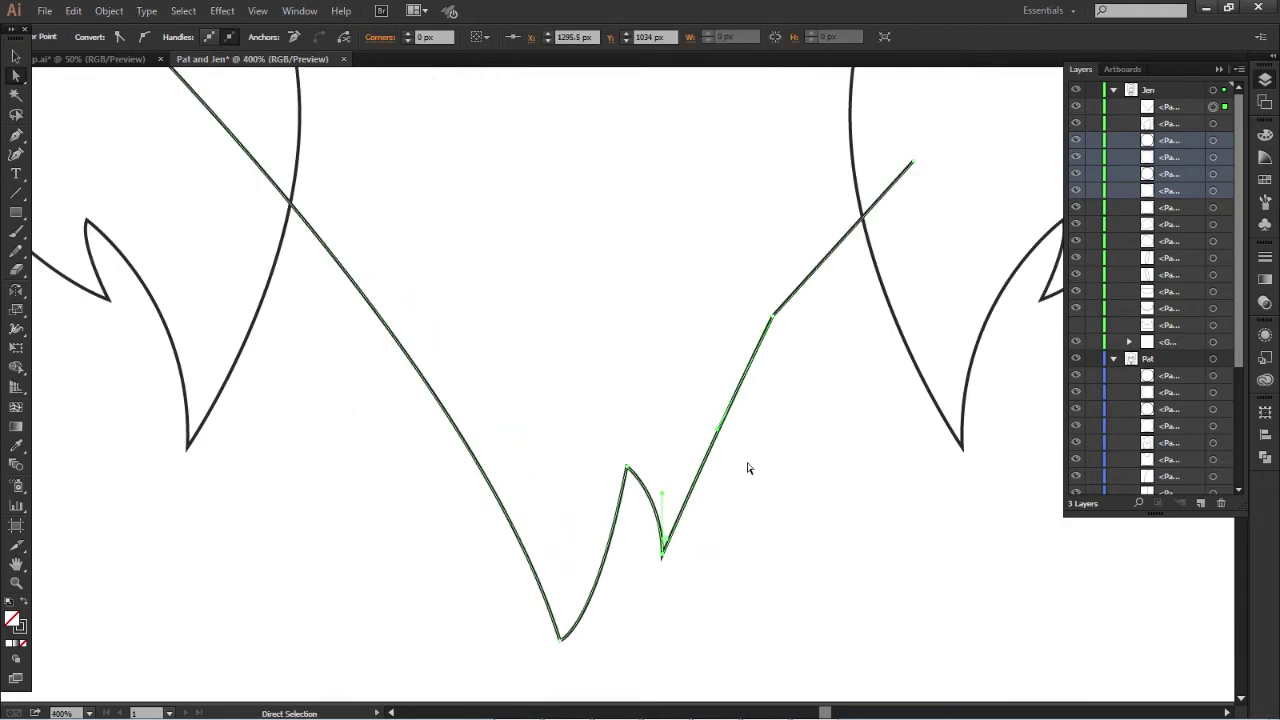
pyautogui.scroll(-1, 766, 366)
pyautogui.moveTo(835, 292); pyautogui.dragTo(762, 458)
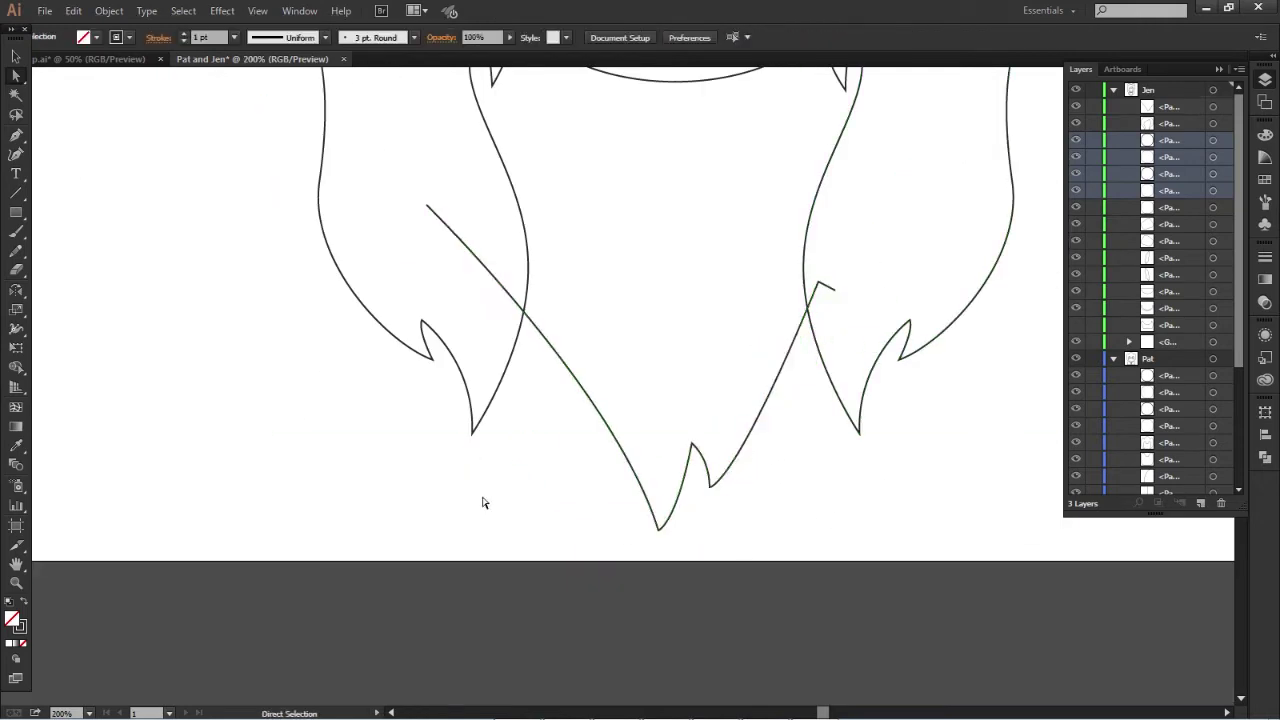
pyautogui.hotkey('ctrl', '0')
pyautogui.press('v')
pyautogui.click(846, 457)
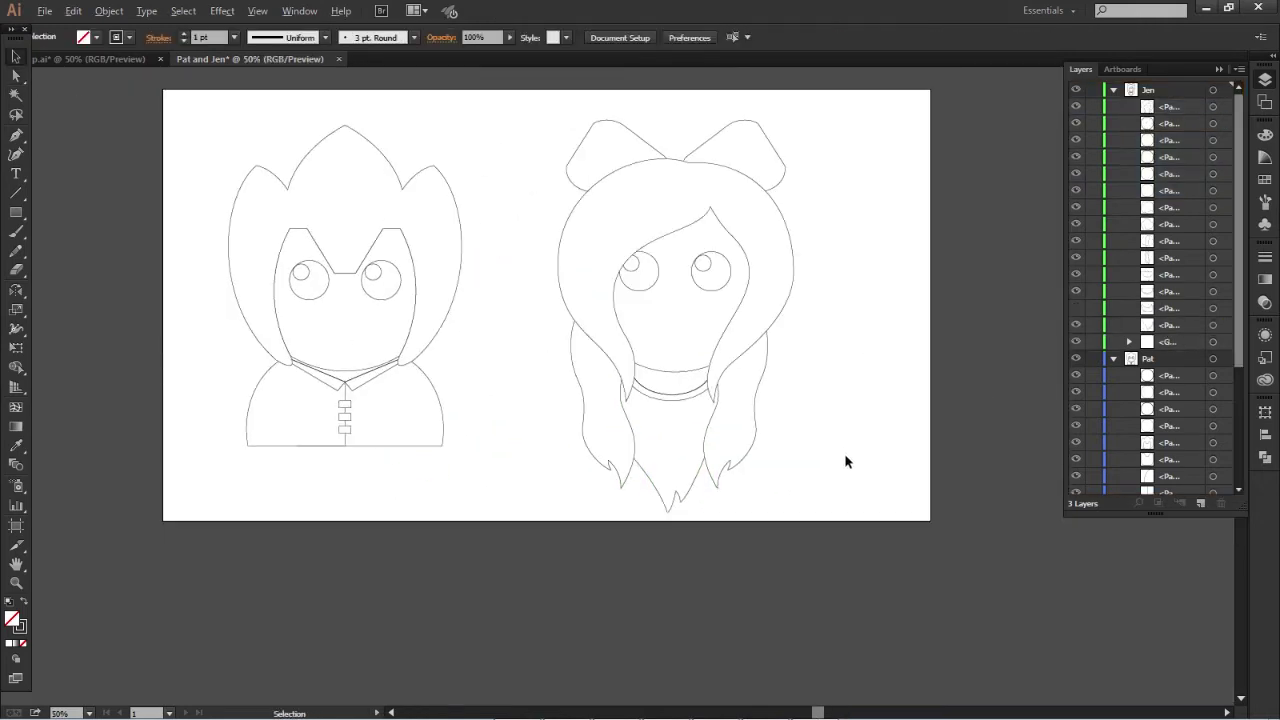
pyautogui.hotkey('ctrl', '=')
# Step: Show the Minecraft reference and eyedropper a dark grey onto Pat's hair
pyautogui.hotkey('ctrl', '-')
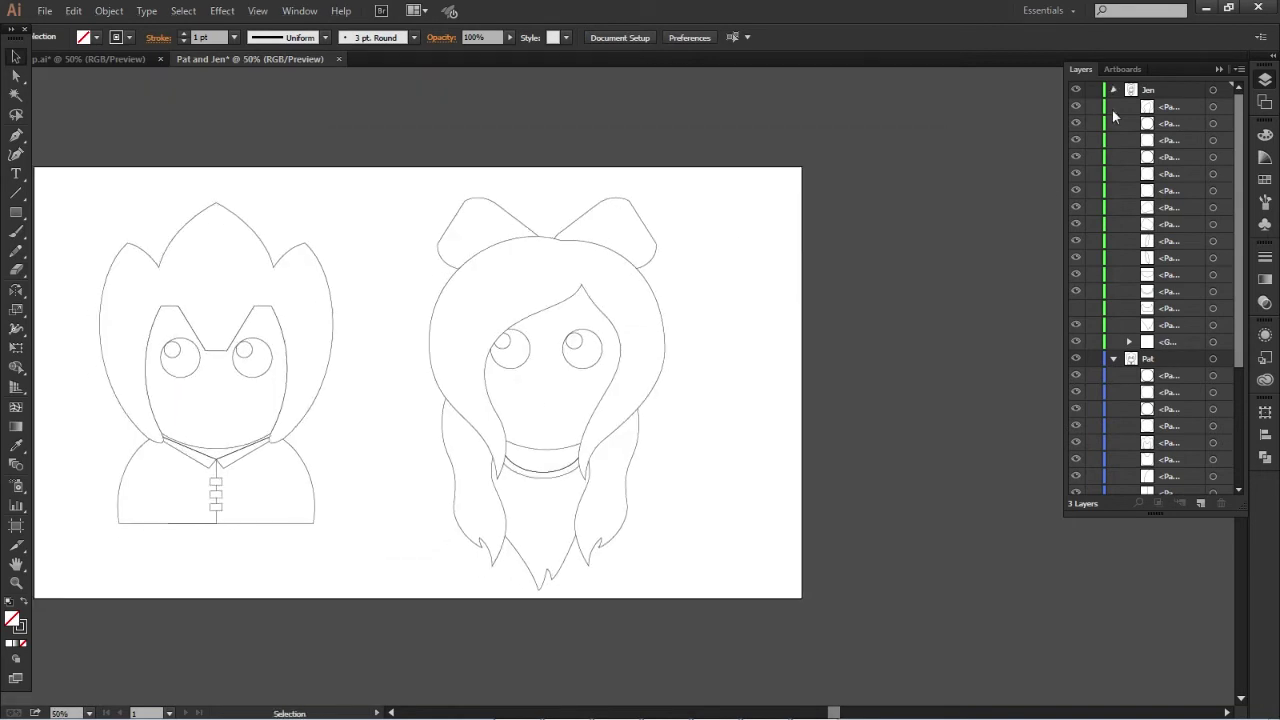
pyautogui.click(324, 300)
pyautogui.press('i')
pyautogui.click(838, 222)
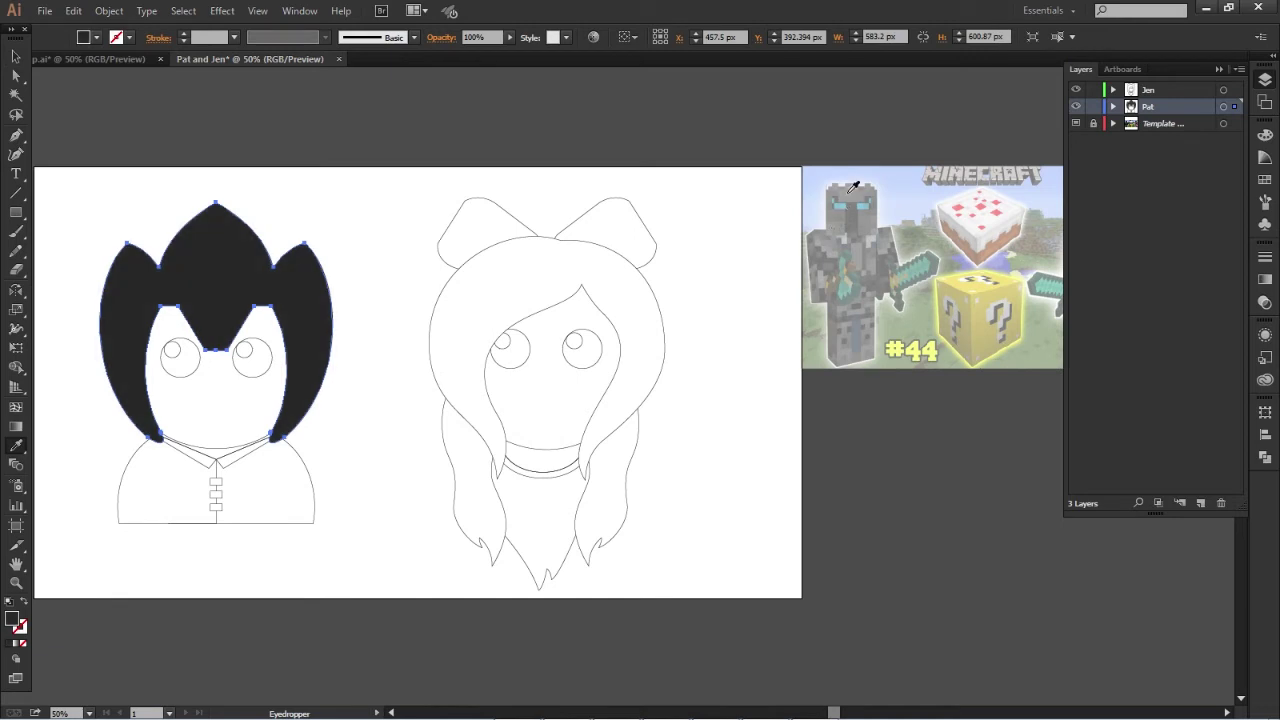
pyautogui.click(845, 220)
pyautogui.click(842, 224)
pyautogui.press('v')
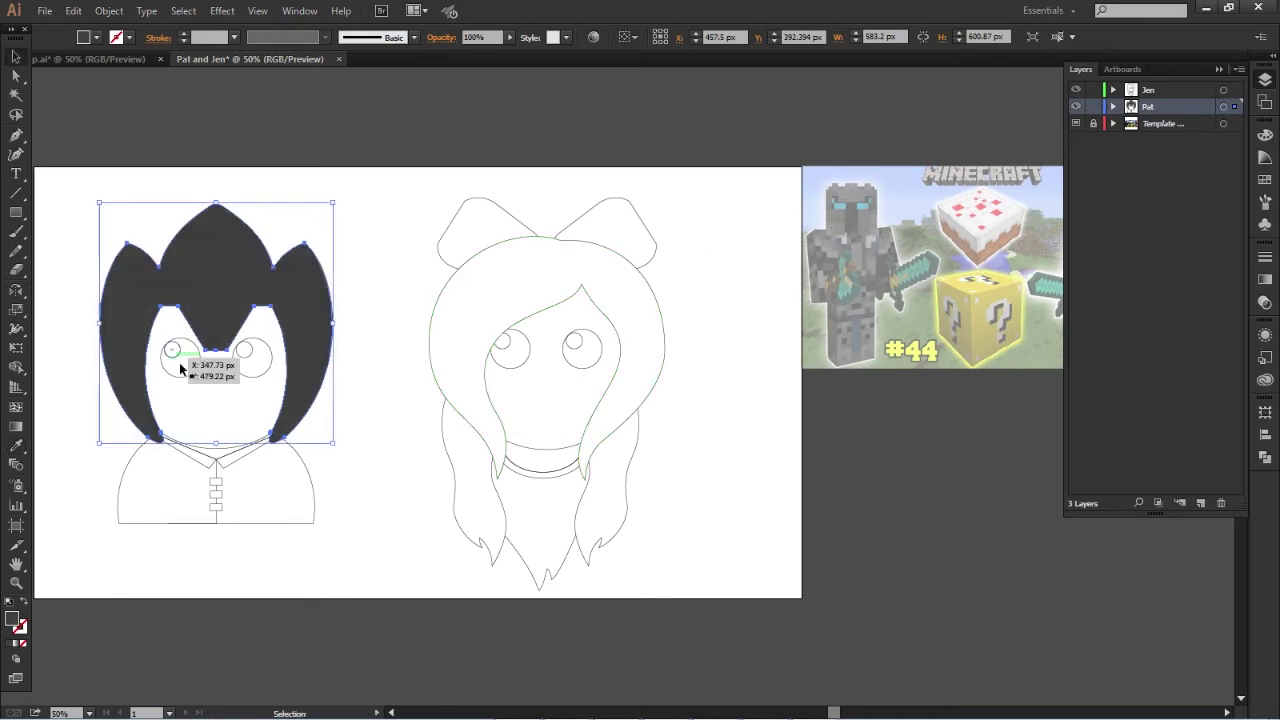
# Step: Fill Pat's face black and both eyes blue sampled from the reference
pyautogui.click(183, 363)
pyautogui.press('i')
pyautogui.click(329, 357)
pyautogui.press('v')
pyautogui.click(252, 357)
pyautogui.keyDown('shift'); pyautogui.click(174, 352); pyautogui.keyUp('shift')
pyautogui.press('i')
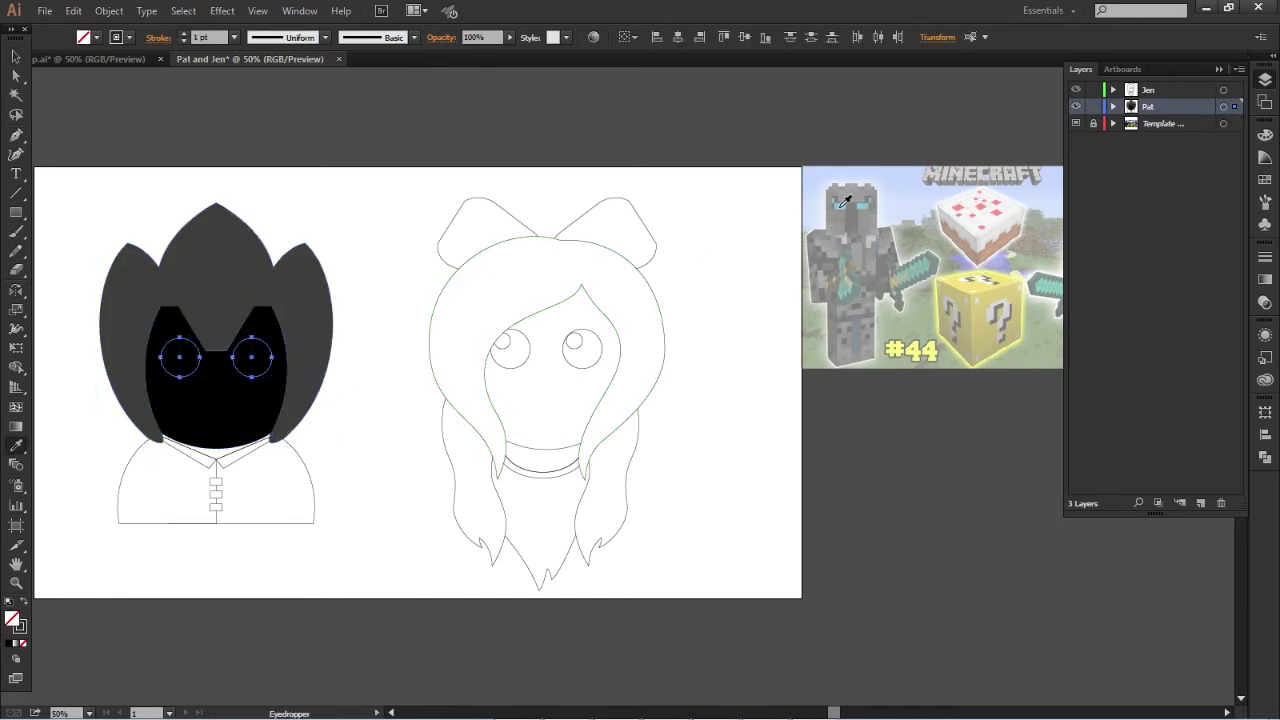
pyautogui.click(840, 205)
pyautogui.click(905, 268)
pyautogui.hotkey('ctrl', 'shift', 'a')
pyautogui.press('v')
# Step: Sample grey onto Pat's collar and its V-shape, then select his shirt buttons
pyautogui.click(300, 494)
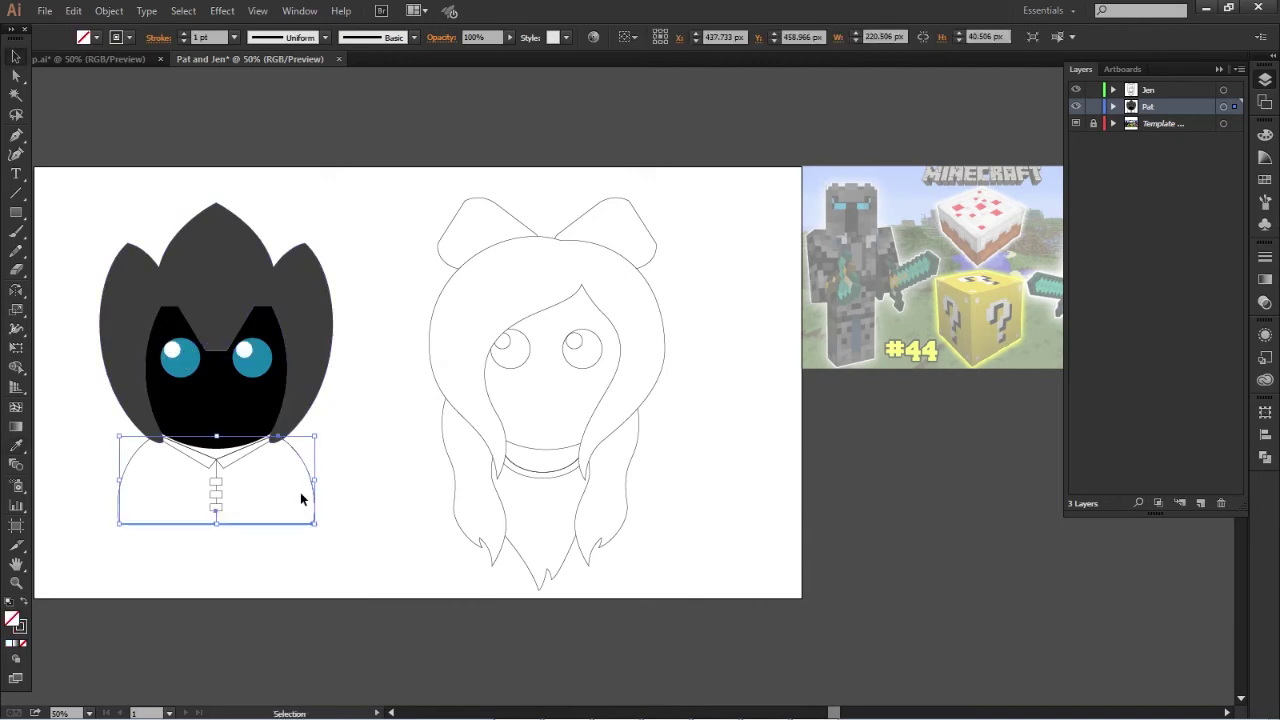
pyautogui.scroll(1, 191, 491)
pyautogui.scroll(2, 320, 466)
pyautogui.click(320, 466)
pyautogui.scroll(-2, 558, 400)
pyautogui.scroll(-1, 558, 400)
pyautogui.press('i')
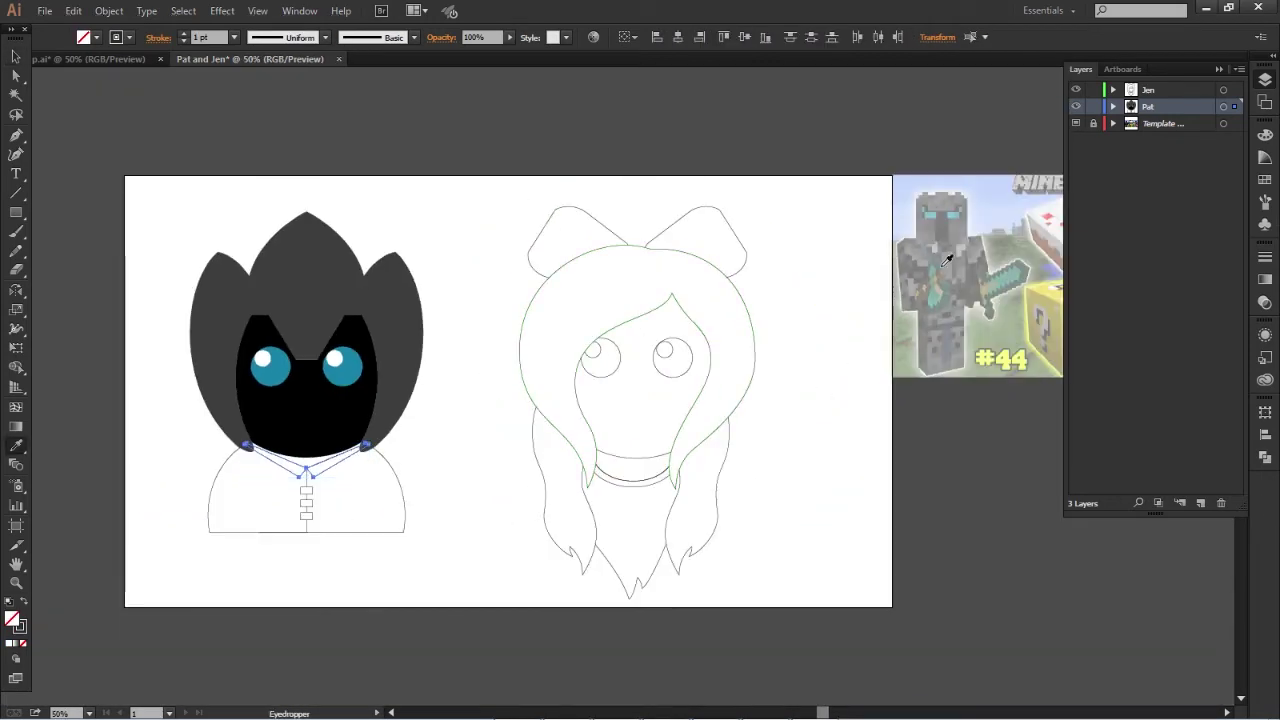
pyautogui.press('v')
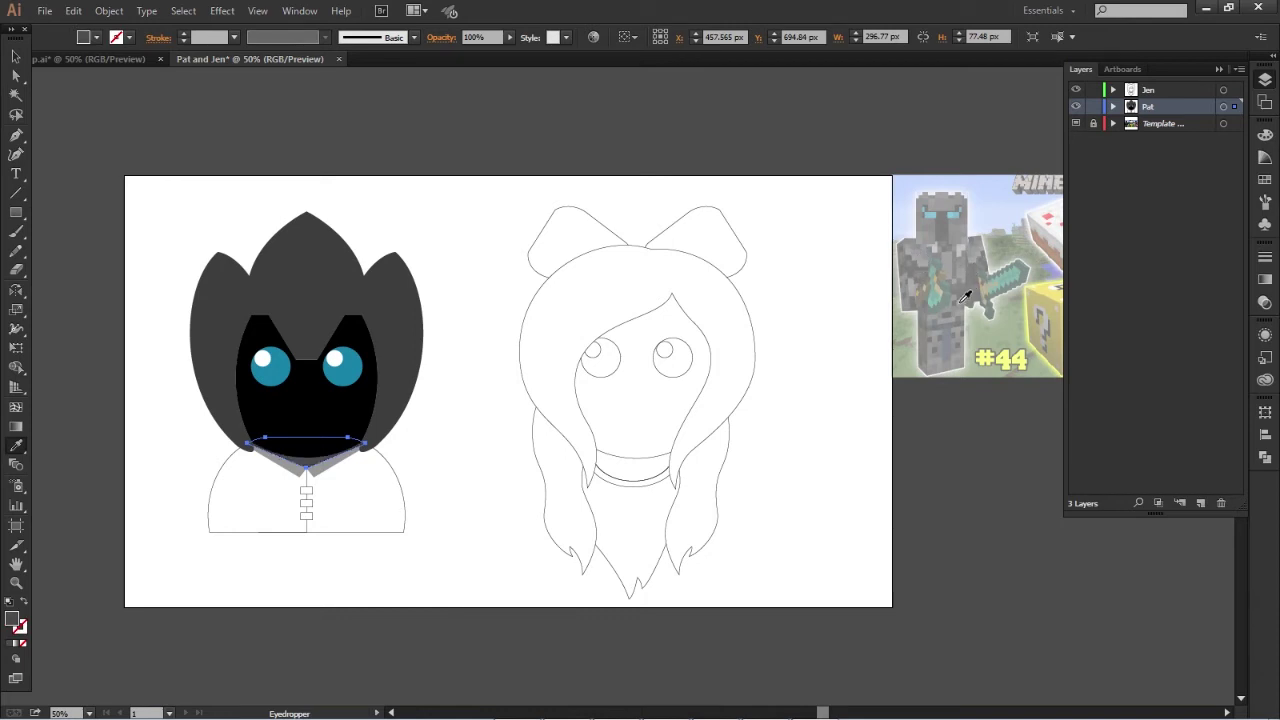
pyautogui.click(310, 490)
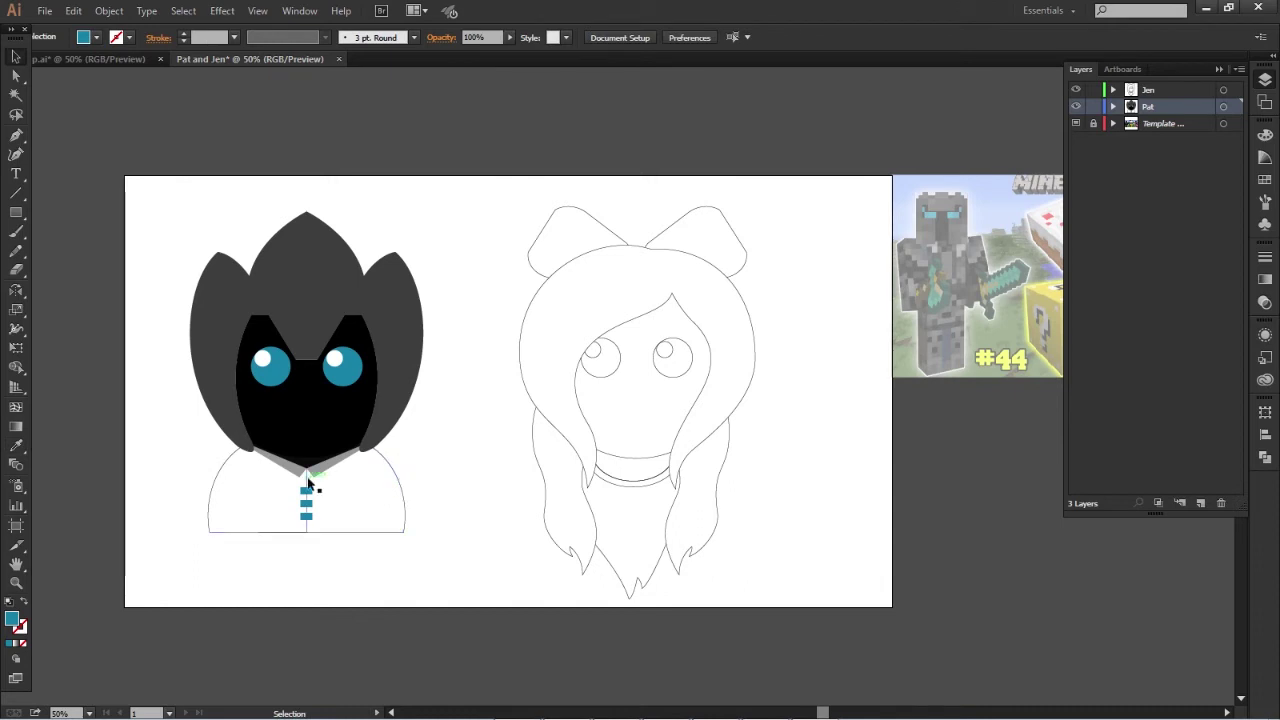
# Step: Expand Pat's layer and hide his head, face and shirt-button shapes
pyautogui.click(1113, 106)
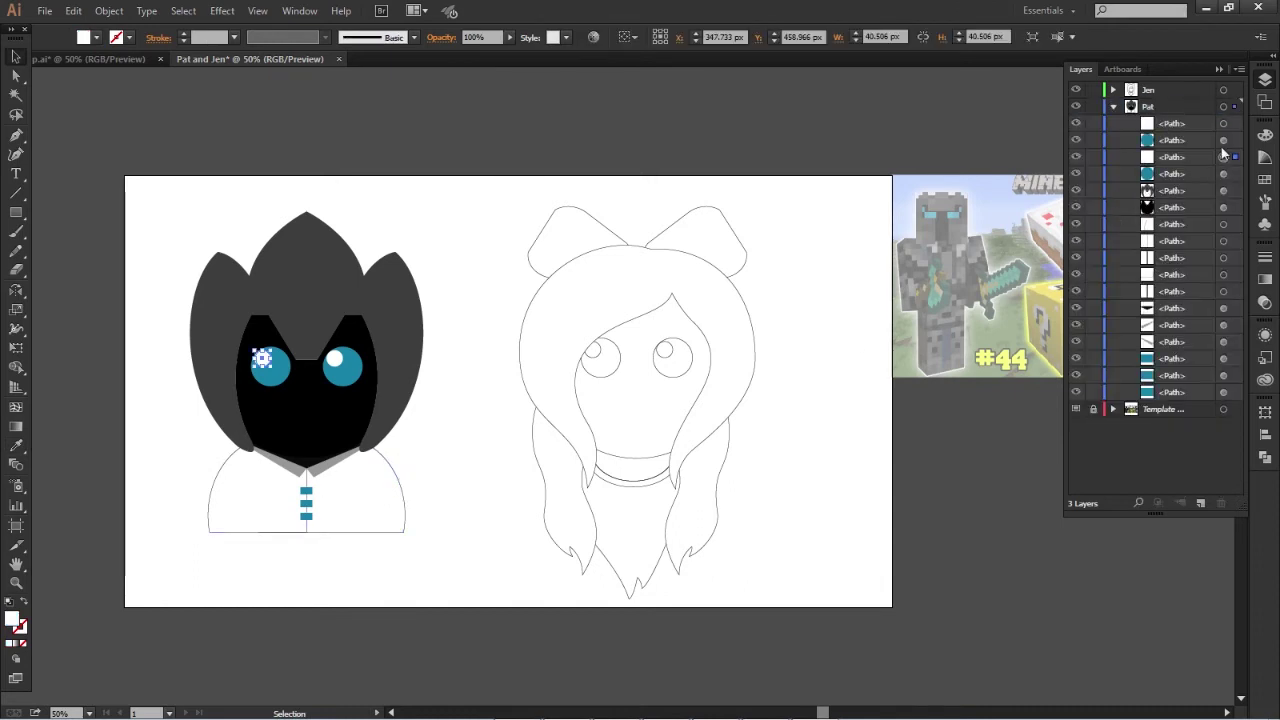
pyautogui.click(1175, 123)
pyautogui.keyDown('shift'); pyautogui.click(1177, 205); pyautogui.keyUp('shift')
pyautogui.moveTo(1076, 174); pyautogui.dragTo(1076, 207)
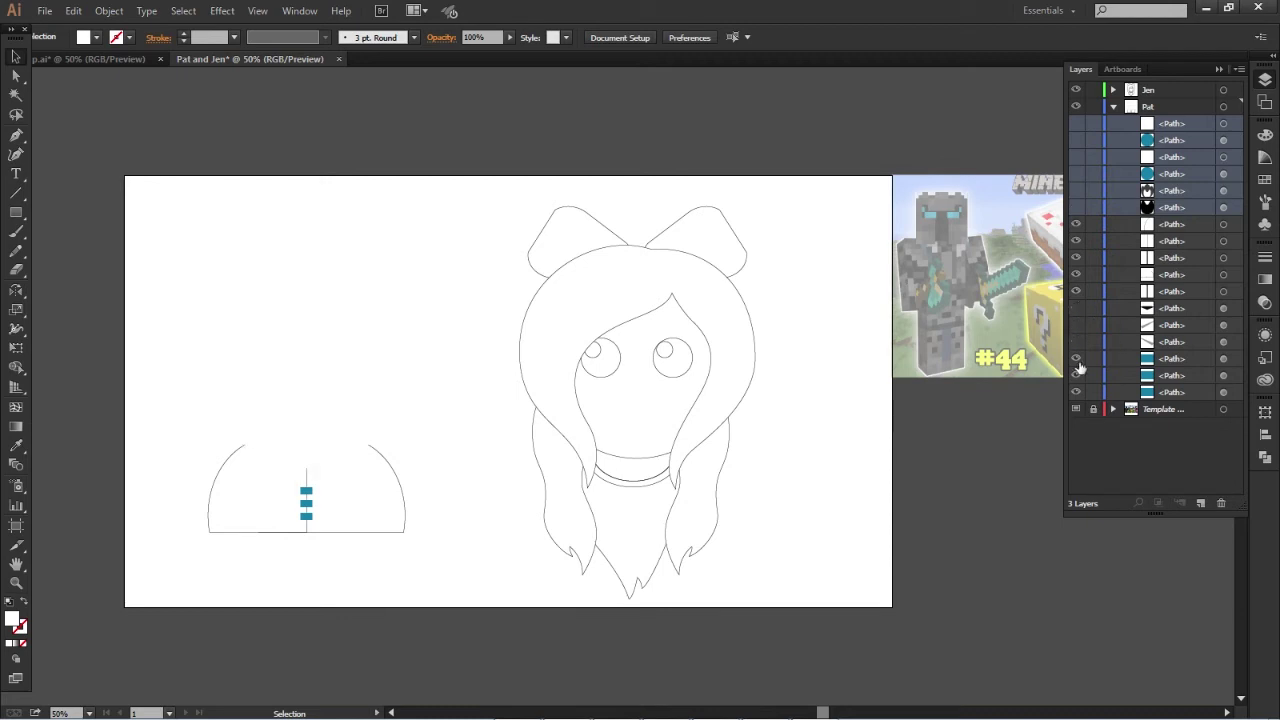
pyautogui.moveTo(215, 415); pyautogui.dragTo(320, 540)
# Step: Draw a vertical line through Pat's shirt and divide the shirt into two halves
pyautogui.rightClick(297, 550)
pyautogui.click(70, 194)
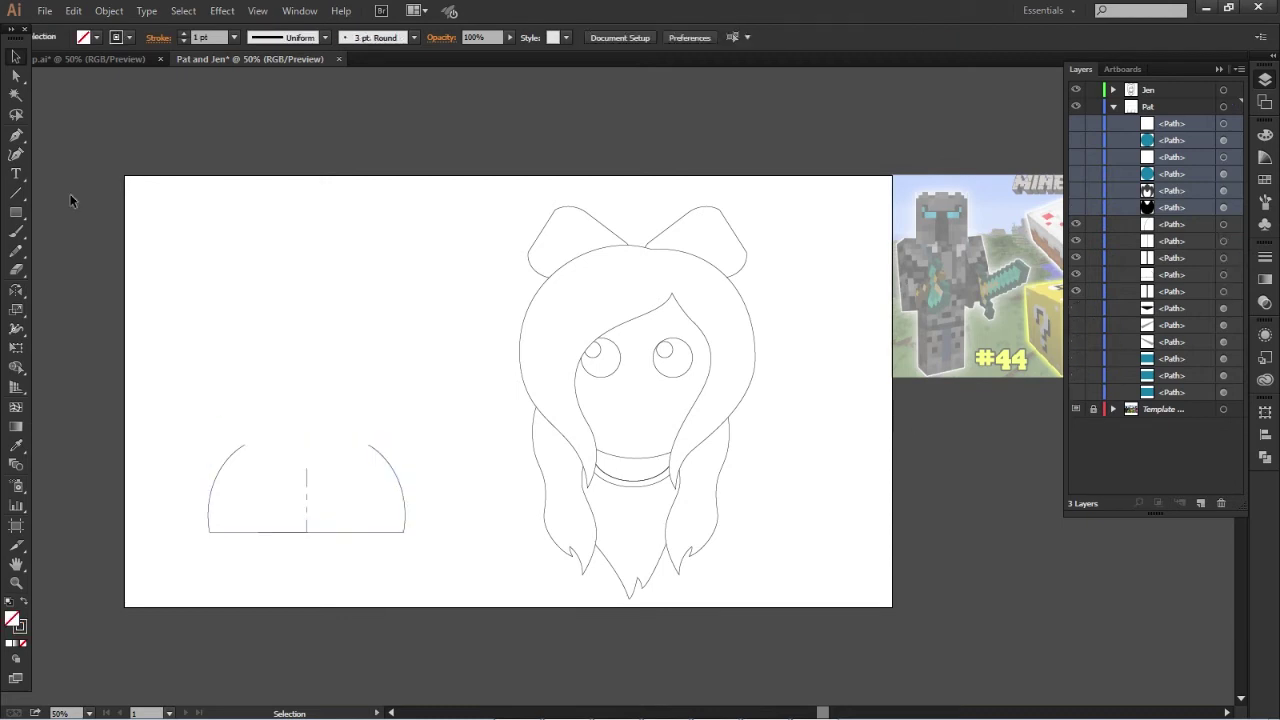
pyautogui.click(16, 192)
pyautogui.hotkey('ctrl', '+')
pyautogui.moveTo(222, 407); pyautogui.dragTo(387, 408)
pyautogui.moveTo(304, 525); pyautogui.dragTo(304, 408)
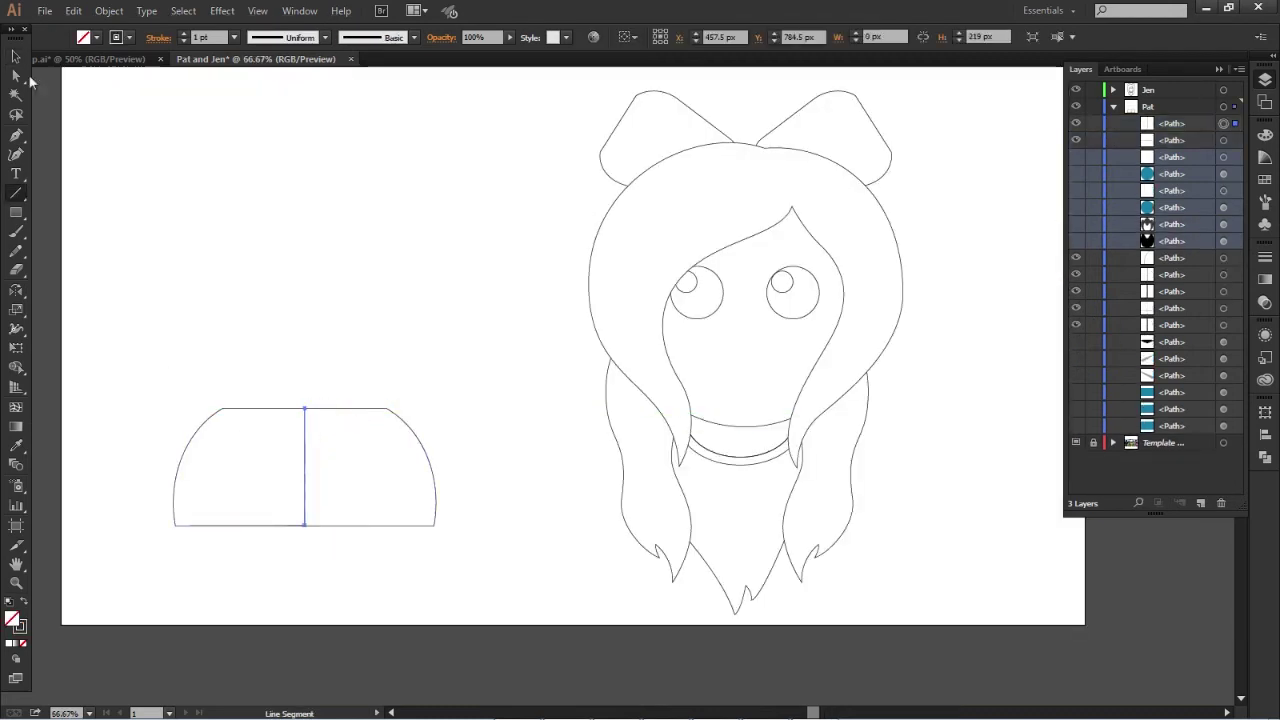
pyautogui.press('v')
pyautogui.moveTo(150, 385); pyautogui.dragTo(460, 554)
pyautogui.hotkey('ctrl', 'j')
pyautogui.press('v')
pyautogui.hotkey('ctrl', '-')
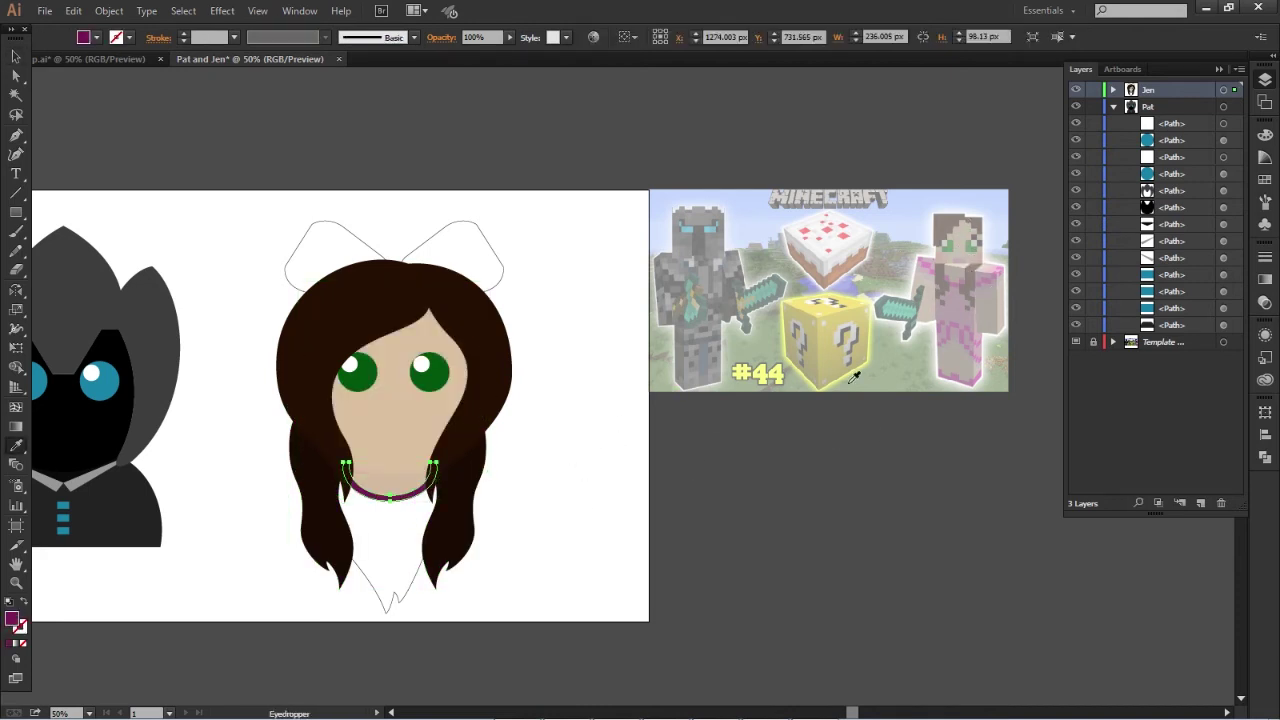
# Step: Fill Jen's new top with pink from the reference and send it behind her hair and face
pyautogui.press('v')
pyautogui.click(506, 576)
pyautogui.click(505, 258)
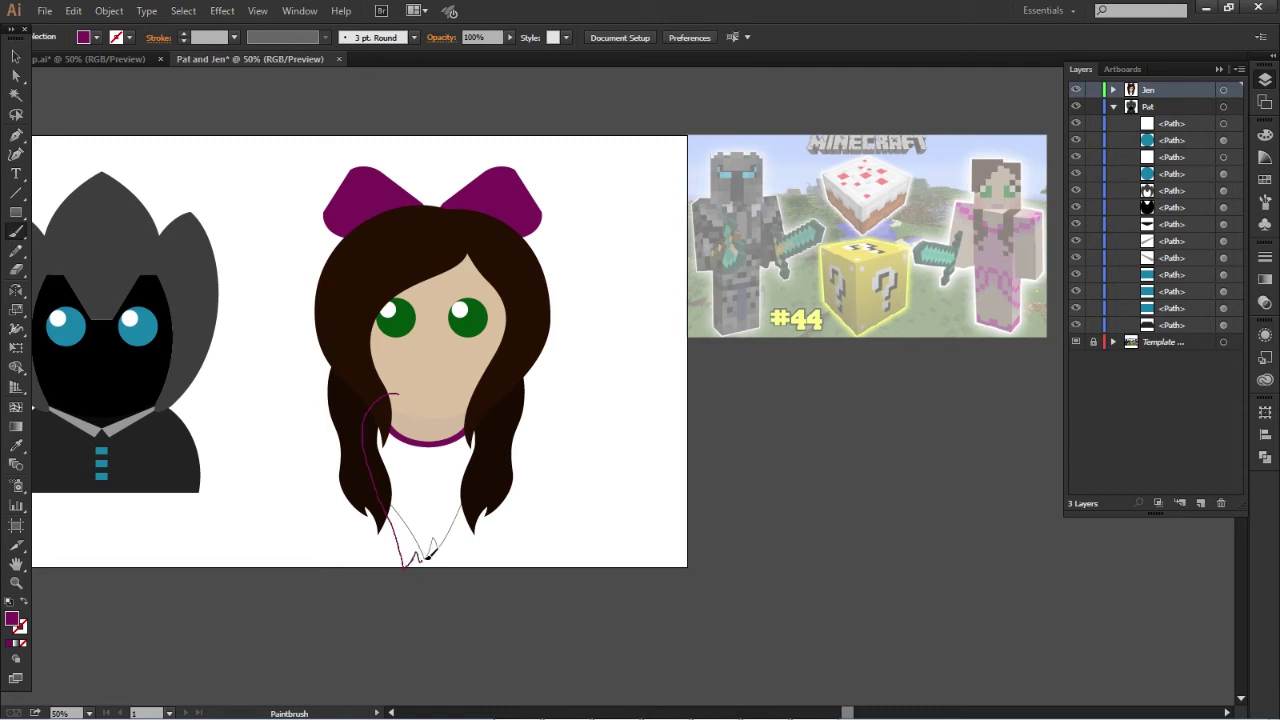
pyautogui.press('v')
pyautogui.click(512, 452)
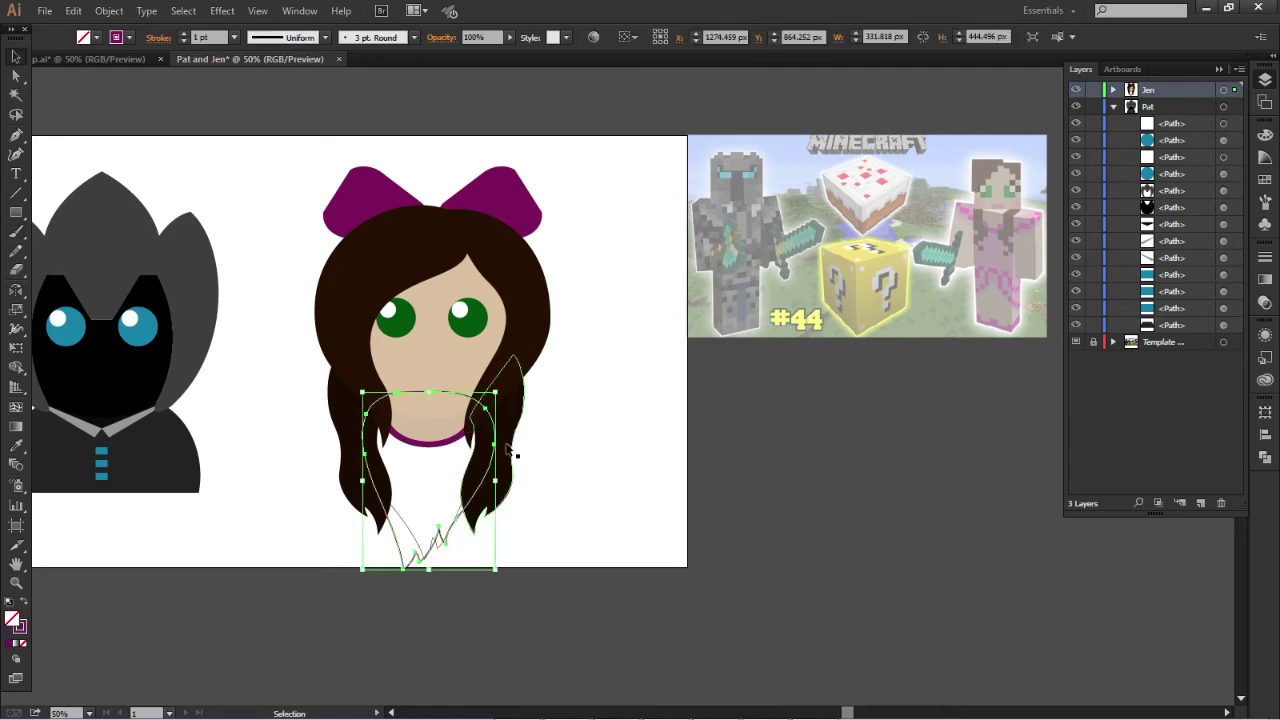
pyautogui.click(970, 207)
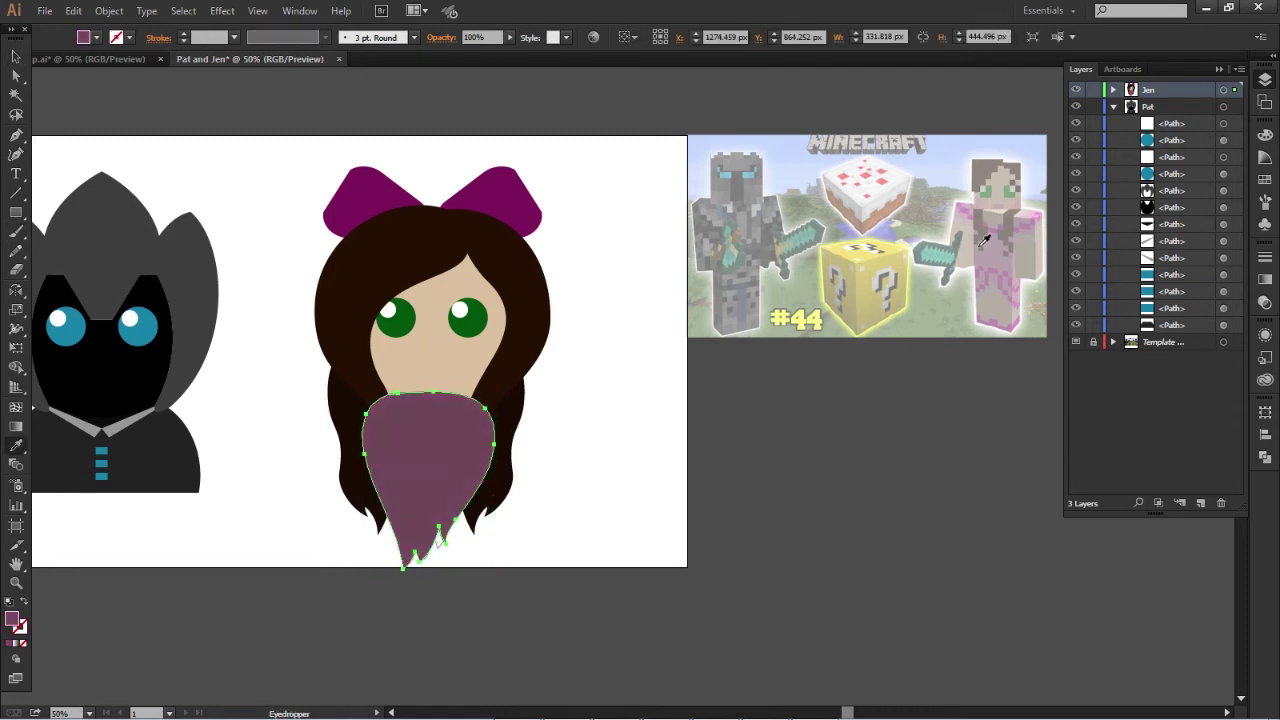
pyautogui.click(1033, 213)
pyautogui.click(1113, 90)
pyautogui.hotkey('ctrl', '[')
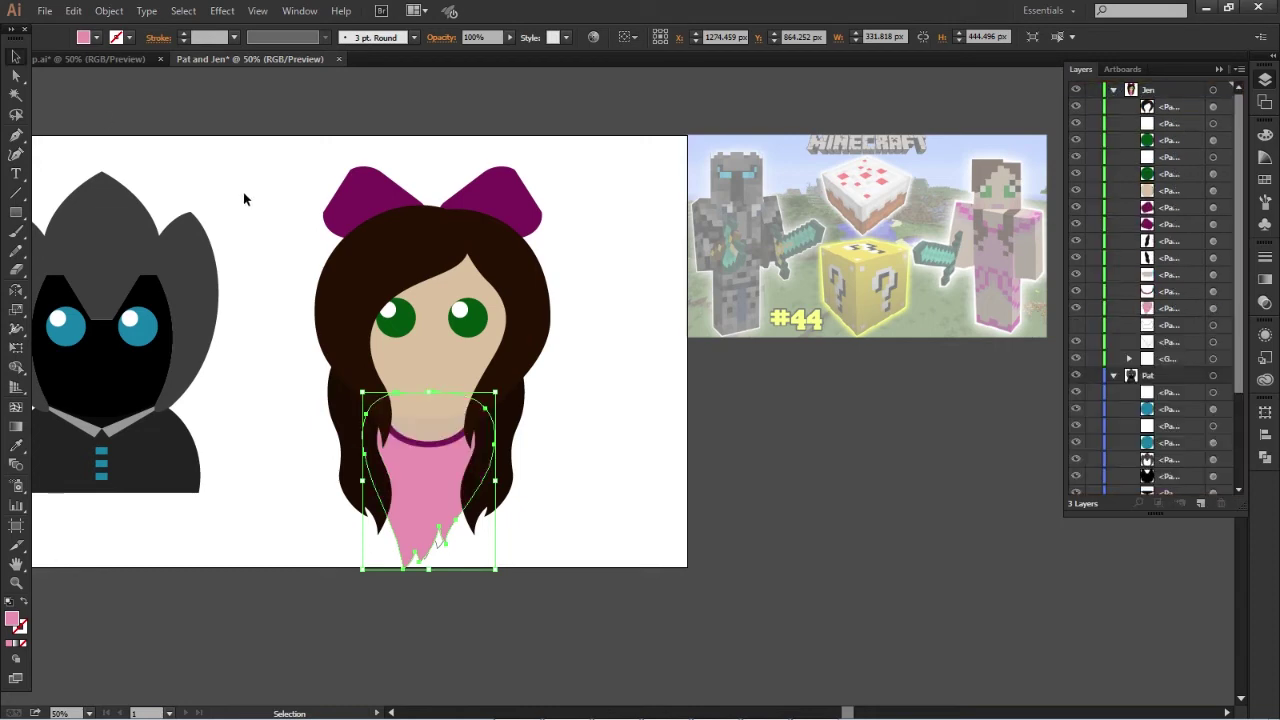
# Step: Eyedropper the top's pink onto Jen's bow and delete the leftover stray paths
pyautogui.click(243, 194)
pyautogui.press('i')
pyautogui.click(432, 488)
pyautogui.press('v')
pyautogui.click(604, 297)
pyautogui.moveTo(624, 358); pyautogui.dragTo(814, 345)
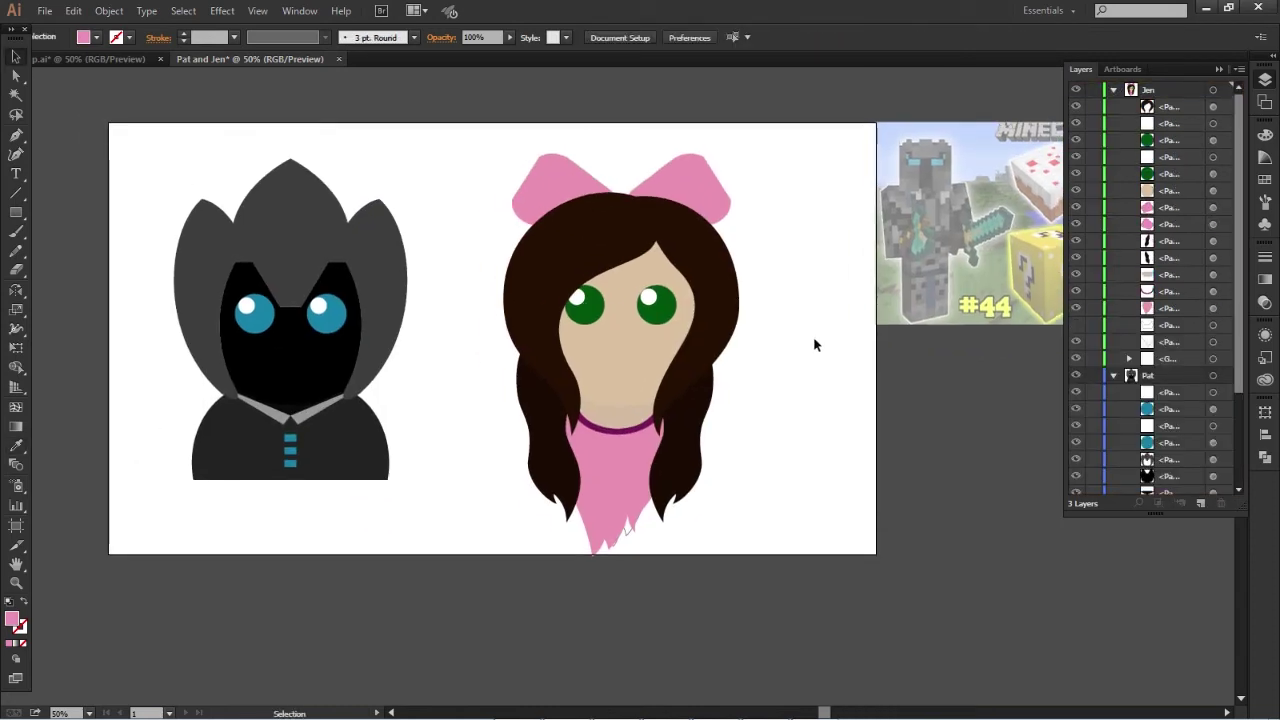
pyautogui.click(1204, 341)
pyautogui.press('Delete')
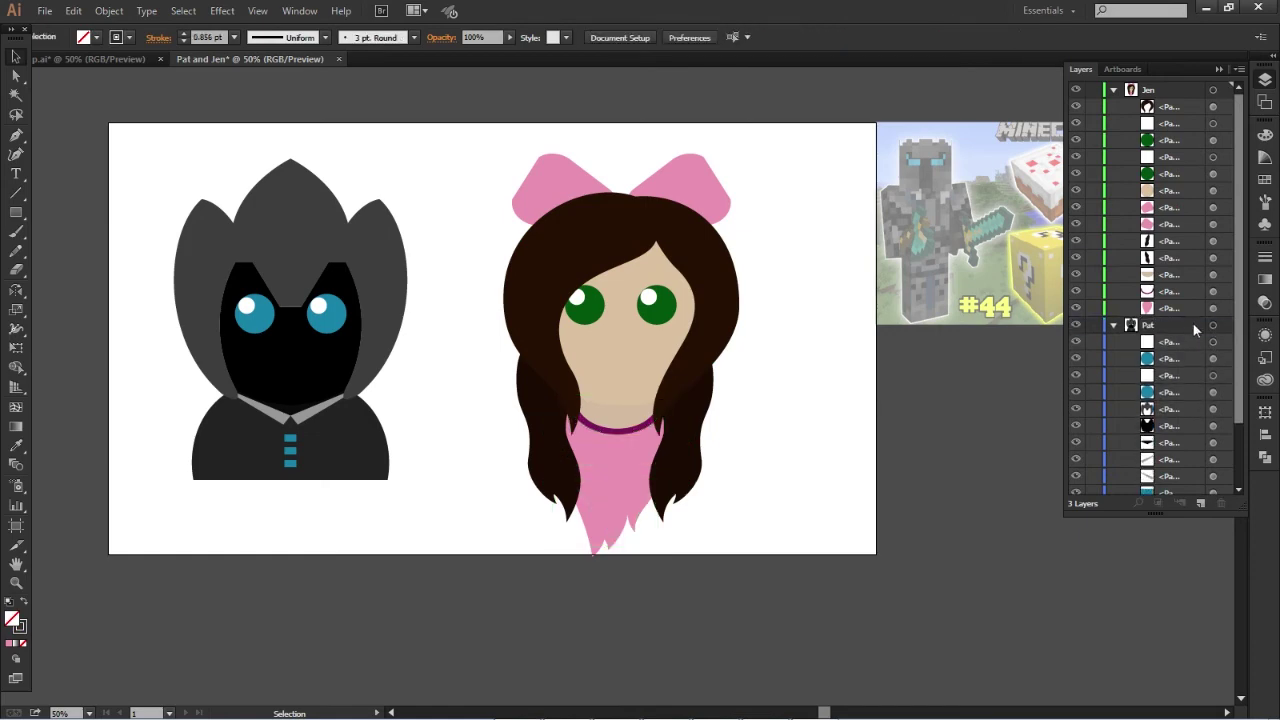
pyautogui.click(1113, 90)
# Step: Lower Jen and Pat toward the artboard's bottom edge, nudging Pat about 46 px right
pyautogui.moveTo(640, 365); pyautogui.dragTo(688, 429)
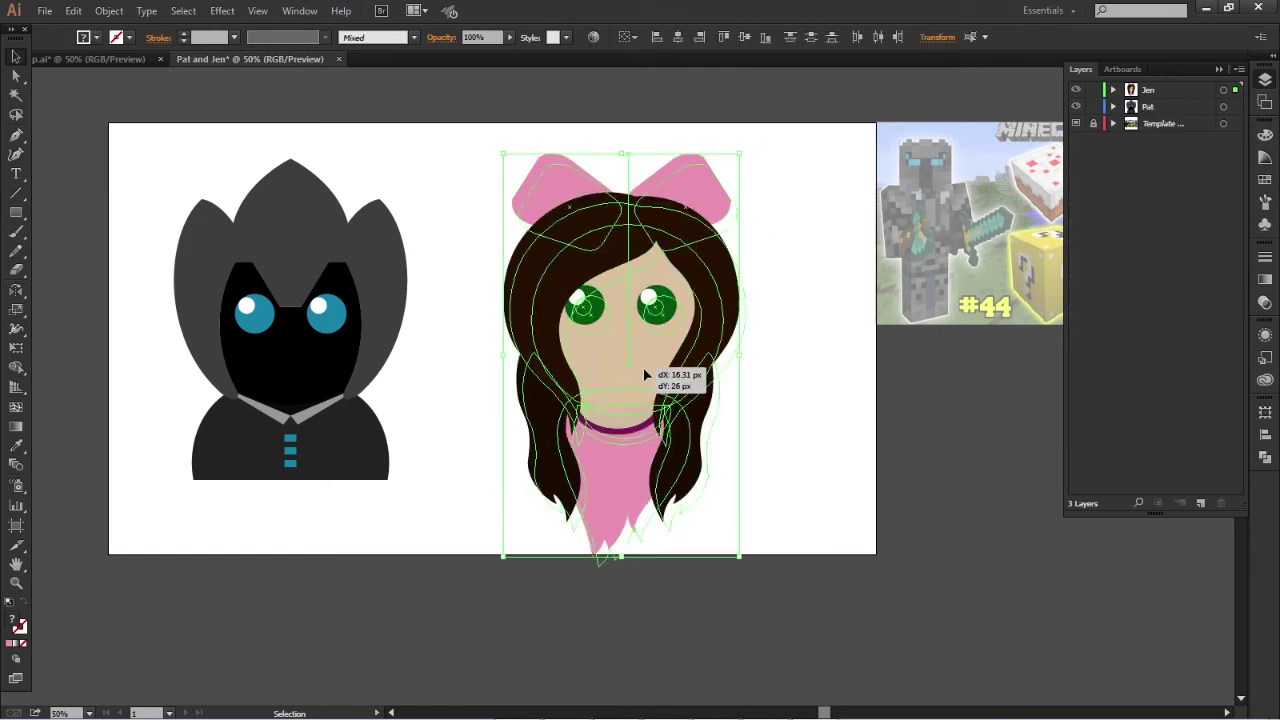
pyautogui.moveTo(374, 282)
pyautogui.mouseDown()
pyautogui.moveTo(436, 382)
pyautogui.moveTo(472, 395)
pyautogui.mouseUp()
pyautogui.click(435, 567)
pyautogui.moveTo(709, 428); pyautogui.dragTo(667, 428)
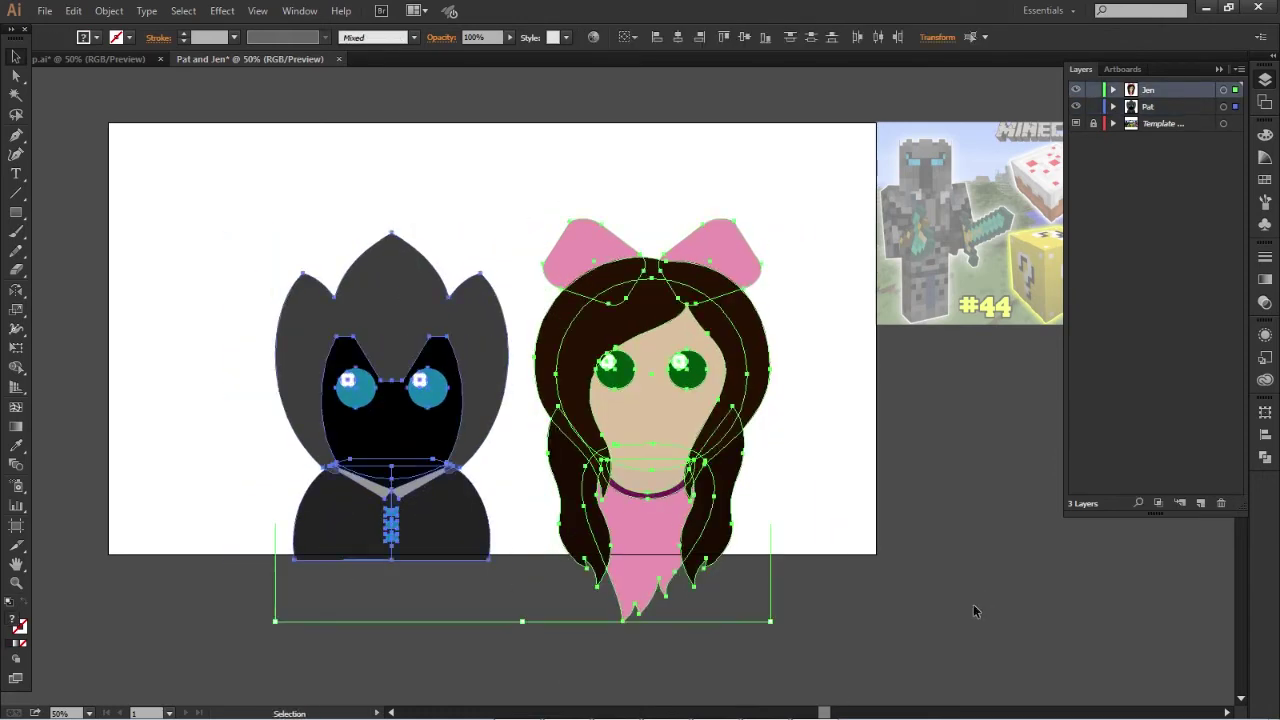
pyautogui.click(1025, 538)
# Step: Draw a small arc with the Arc tool beside the artboard
pyautogui.scroll(1, 845, 470)
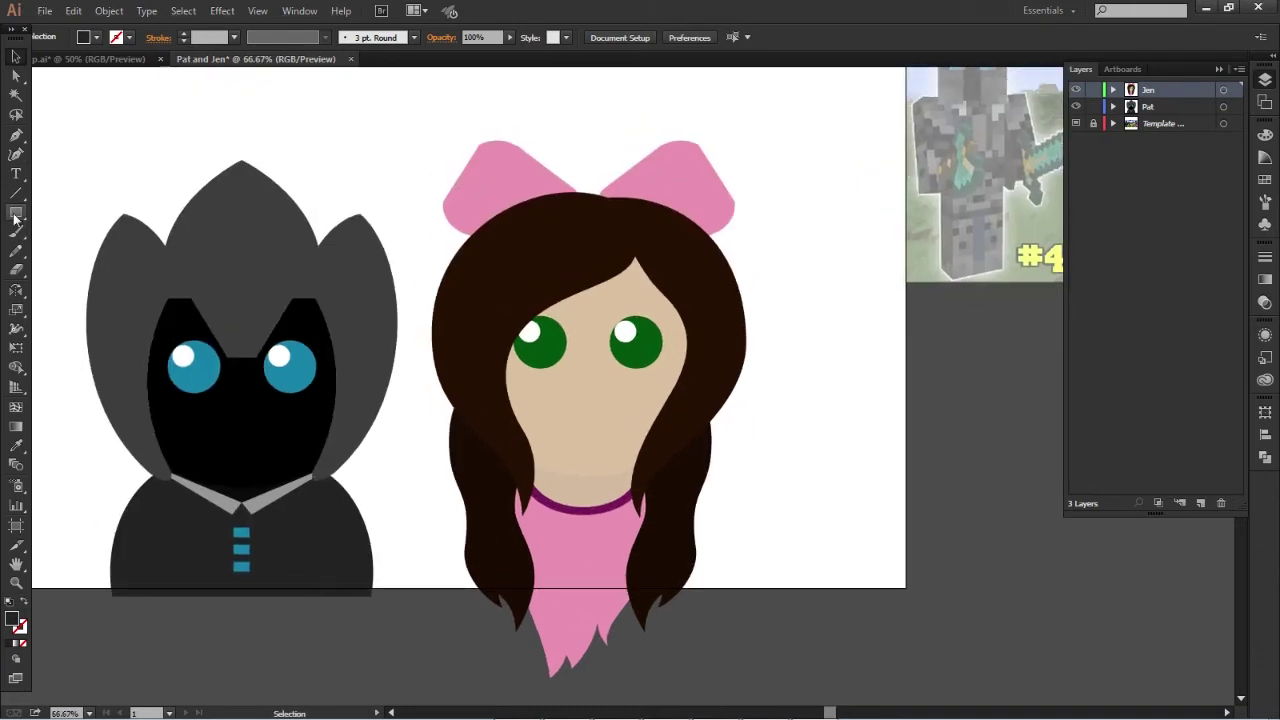
pyautogui.moveTo(15, 193); pyautogui.dragTo(60, 211)
pyautogui.moveTo(531, 313); pyautogui.dragTo(595, 363)
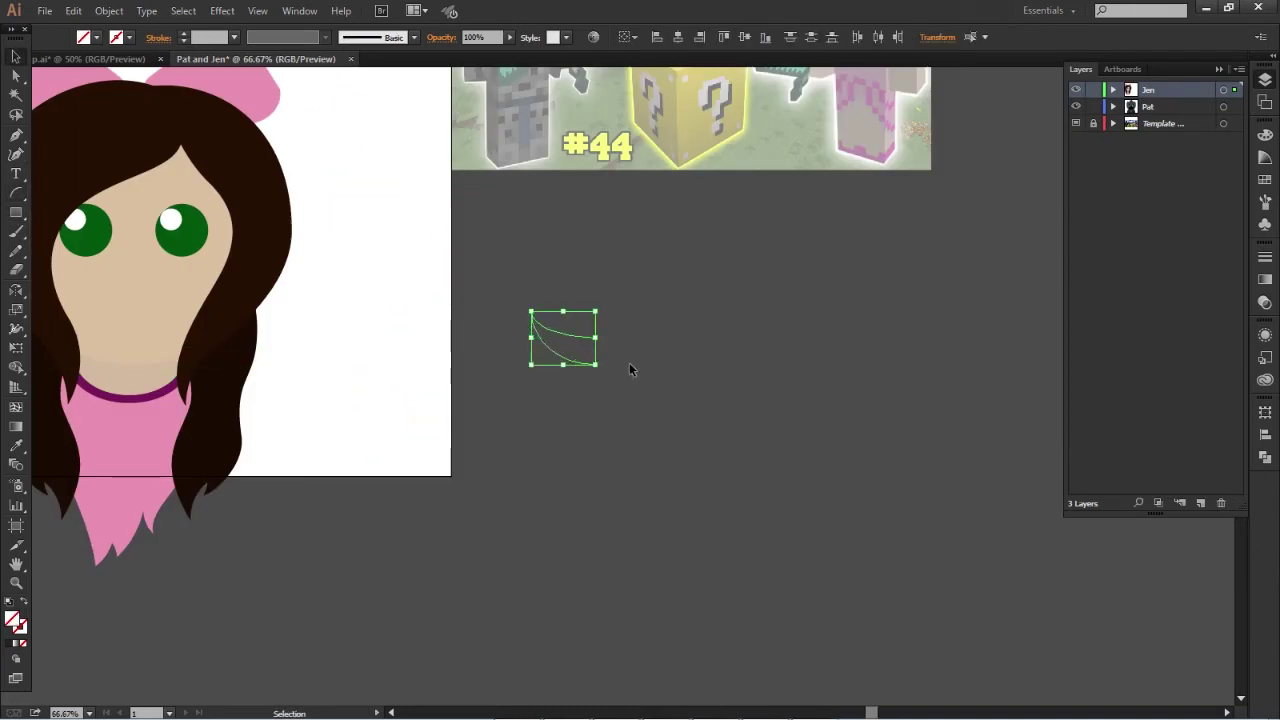
# Step: Clear the arc's fill and drag its end point, then undo the arc
pyautogui.click(96, 37)
pyautogui.click(15, 75)
pyautogui.moveTo(595, 362)
pyautogui.mouseDown()
pyautogui.moveTo(595, 340)
pyautogui.moveTo(705, 420)
pyautogui.mouseUp()
pyautogui.hotkey('ctrl', 'z')
pyautogui.hotkey('ctrl', 'z')
# Step: Divide two overlapping circles into a pink half-circle and place it as Jen's smile
pyautogui.click(15, 212)
pyautogui.click(15, 212)
pyautogui.click(80, 250)
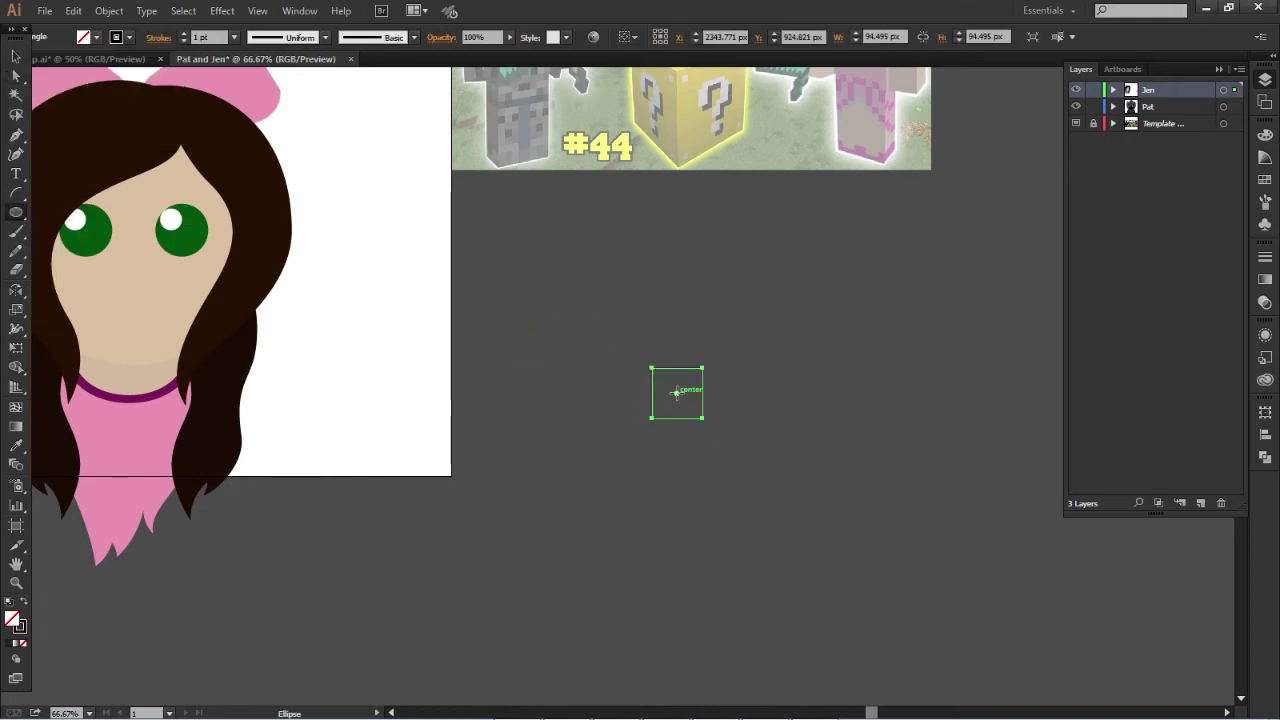
pyautogui.moveTo(652, 343); pyautogui.dragTo(703, 395)
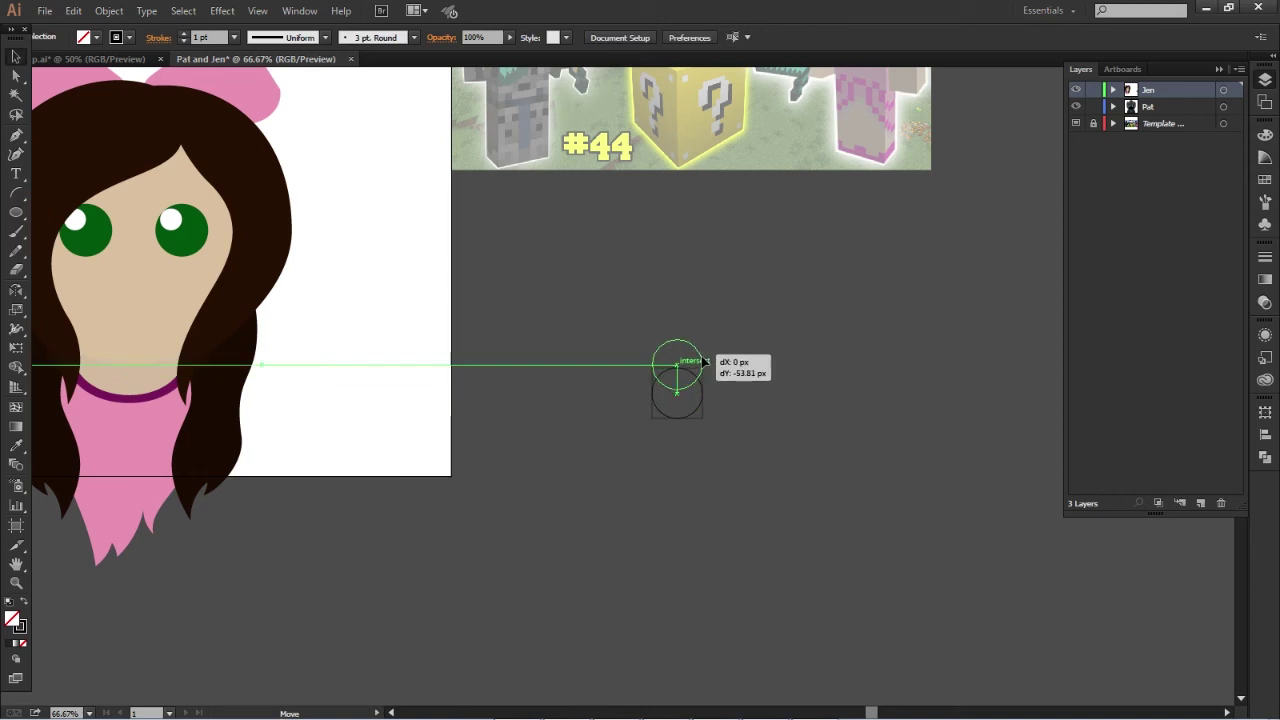
pyautogui.press('v')
pyautogui.hotkey('shift', 'ctrl', 'F9')
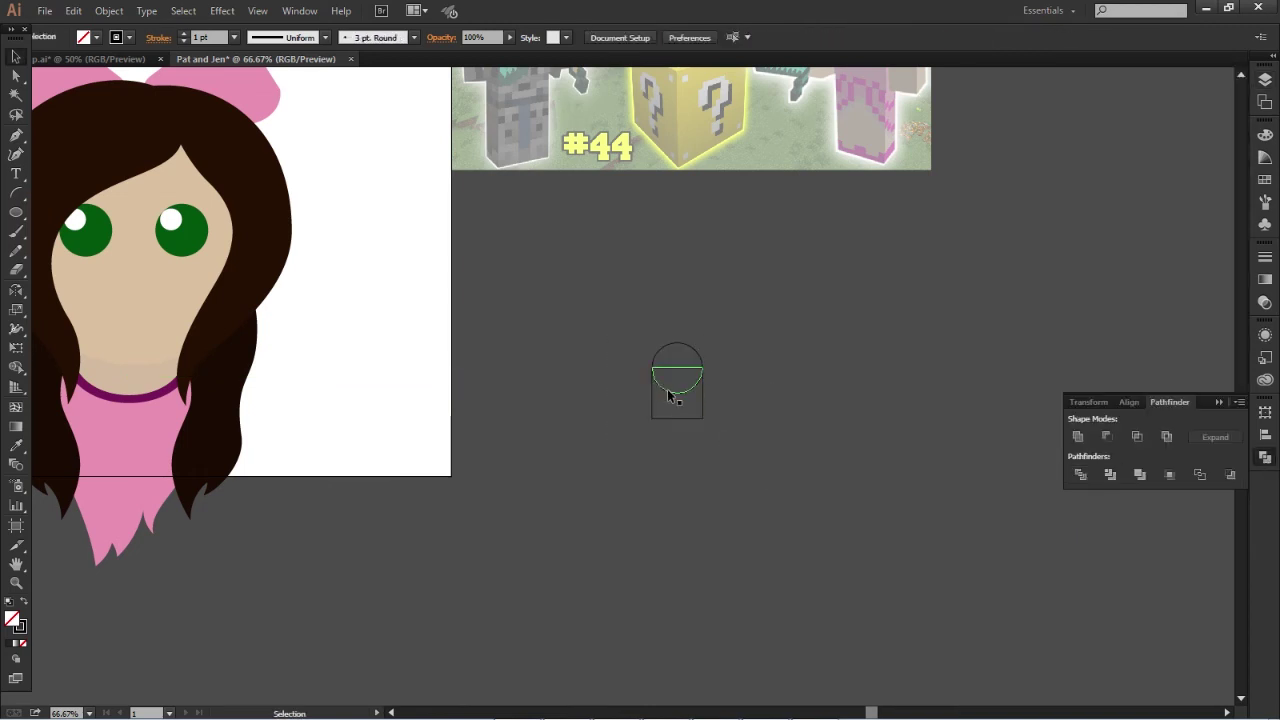
pyautogui.click(656, 381)
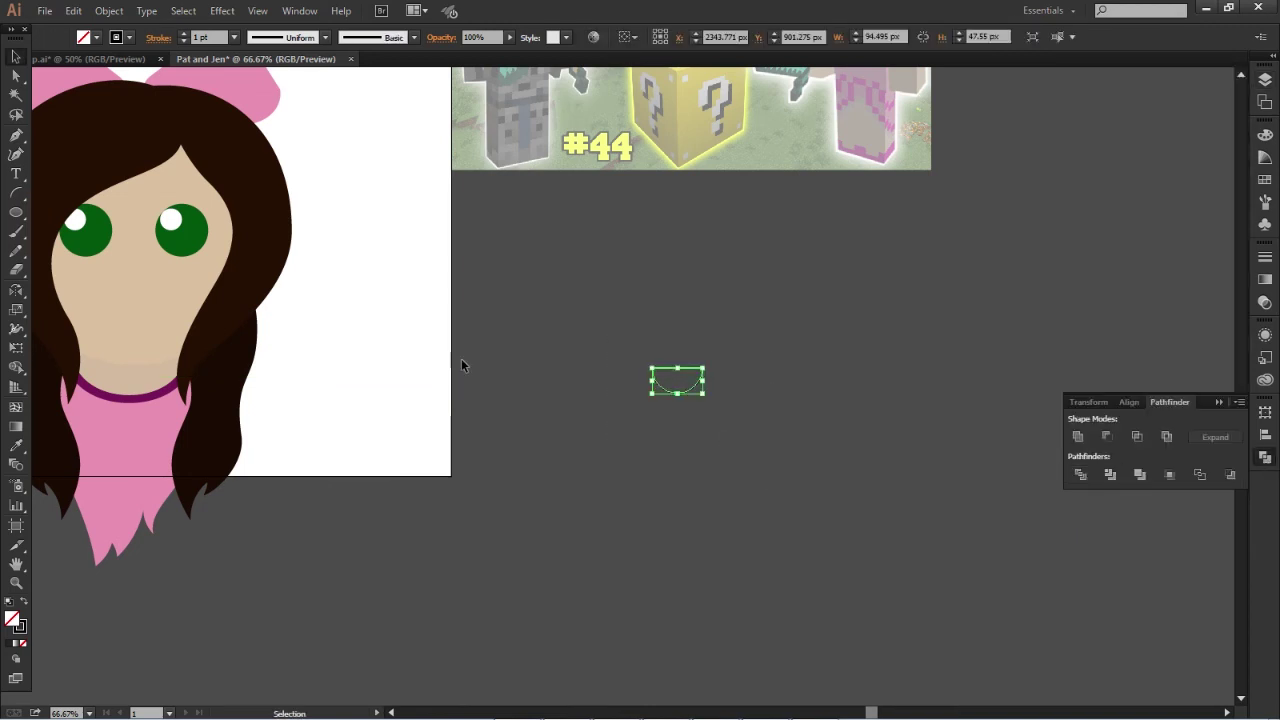
pyautogui.click(253, 83)
pyautogui.press('v')
pyautogui.moveTo(476, 397); pyautogui.dragTo(476, 397)
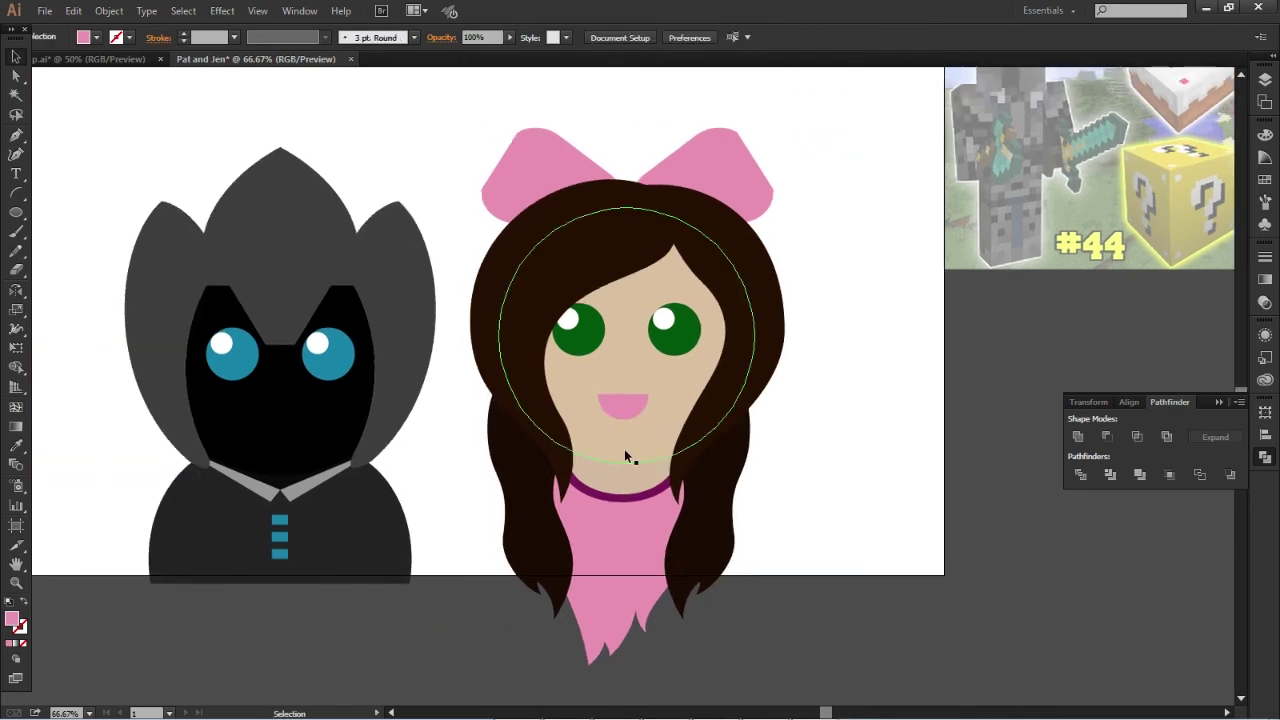
# Step: Apply an Effect > Stylize drop shadow to Jen's face circle
pyautogui.click(626, 451)
pyautogui.click(625, 450)
pyautogui.click(222, 10)
pyautogui.click(420, 200)
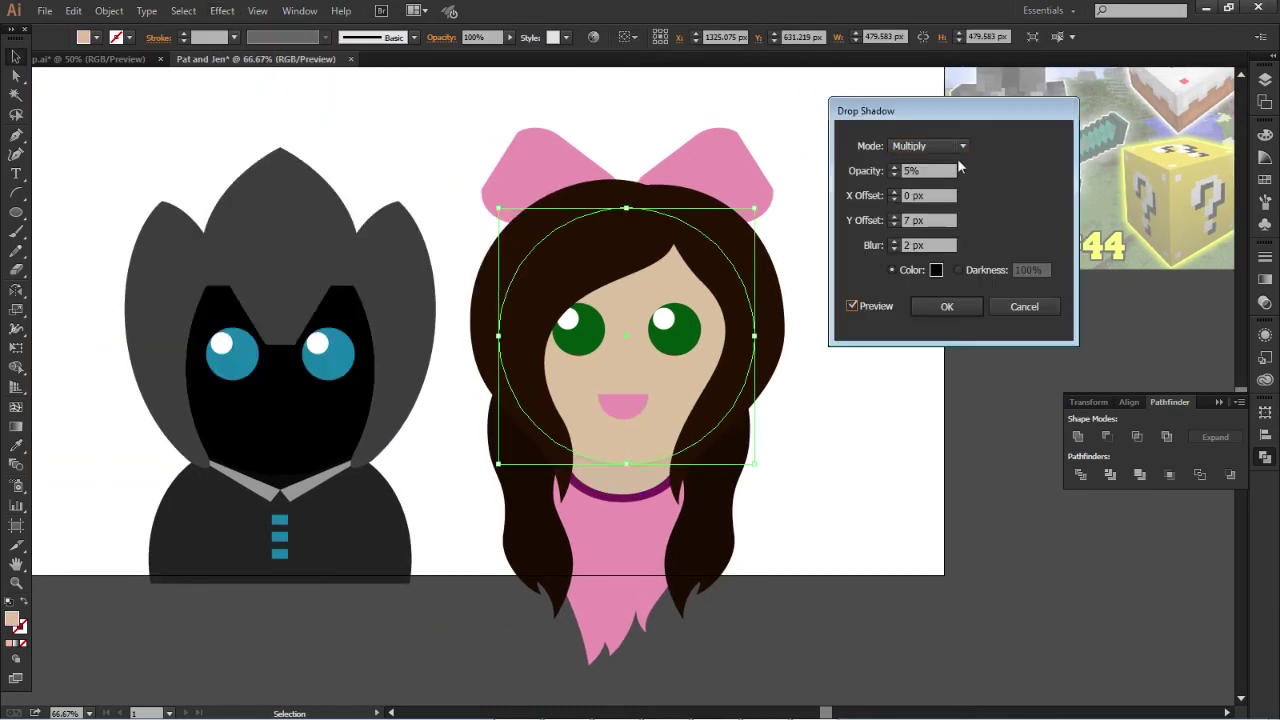
pyautogui.click(949, 310)
pyautogui.click(326, 350)
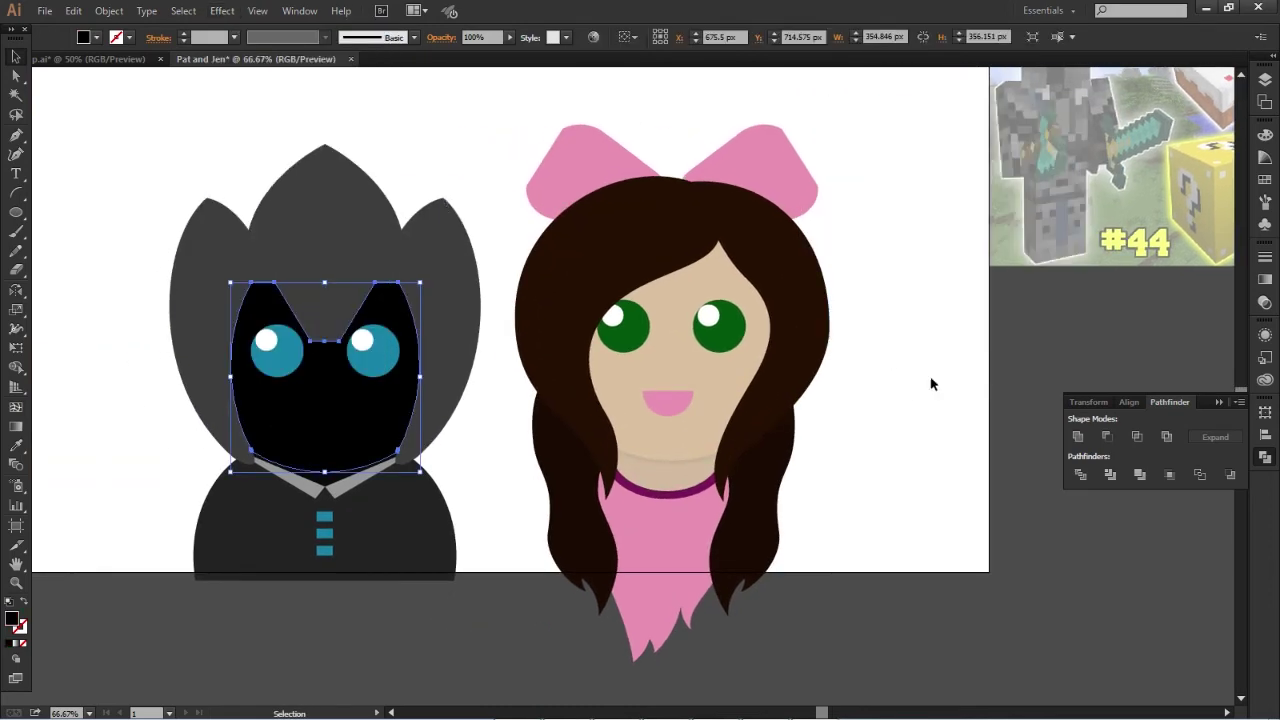
# Step: Apply drop shadows to Pat and to Jen's hair
pyautogui.click(338, 463)
pyautogui.click(222, 10)
pyautogui.click(286, 20)
pyautogui.click(914, 391)
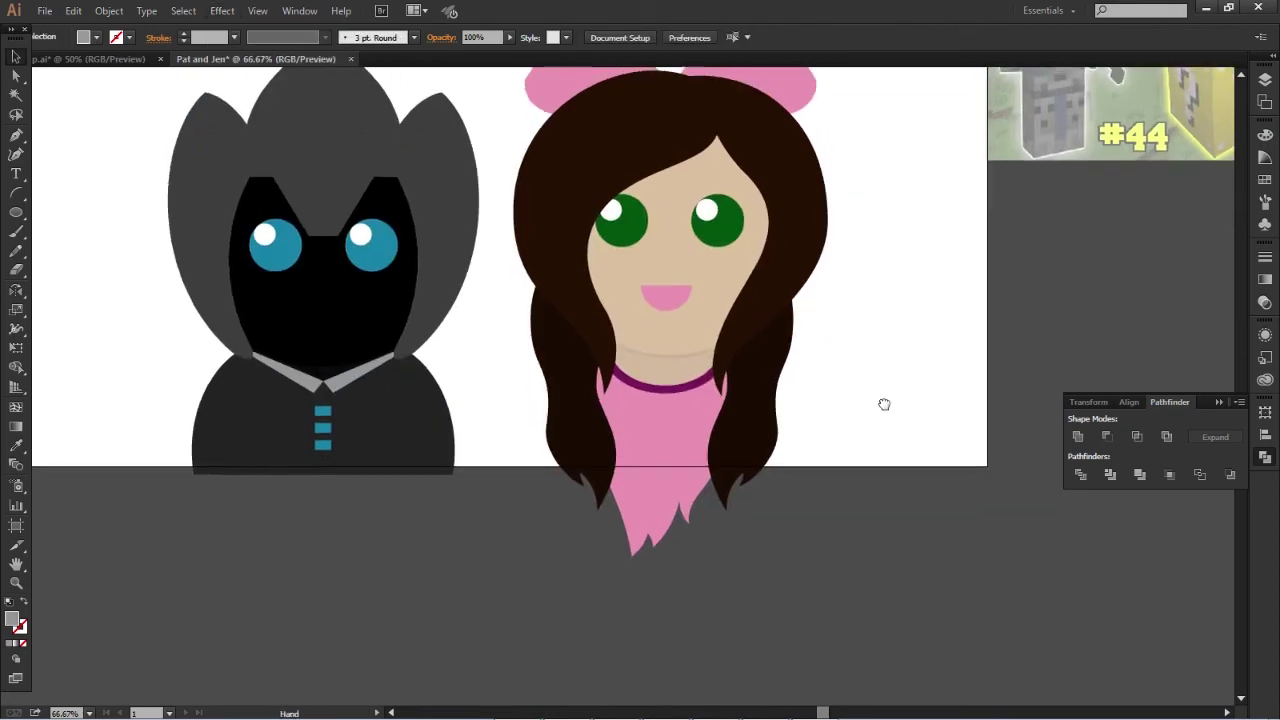
pyautogui.scroll(-1, 880, 403)
pyautogui.click(755, 362)
pyautogui.click(222, 10)
pyautogui.click(286, 20)
pyautogui.click(977, 337)
pyautogui.scroll(2, 950, 330)
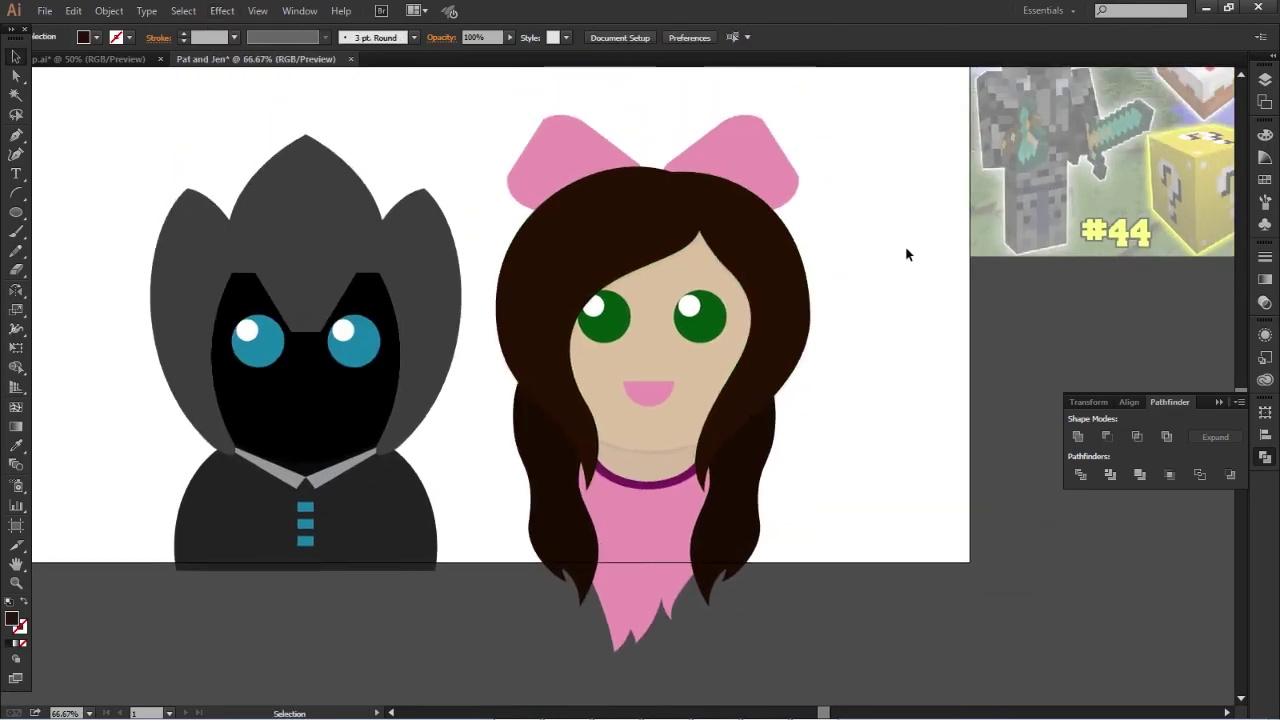
pyautogui.hscroll(-3, 899, 364)
# Step: Pen-draw a curved hood highlight with no fill and a white tapered 10 pt stroke
pyautogui.click(400, 405)
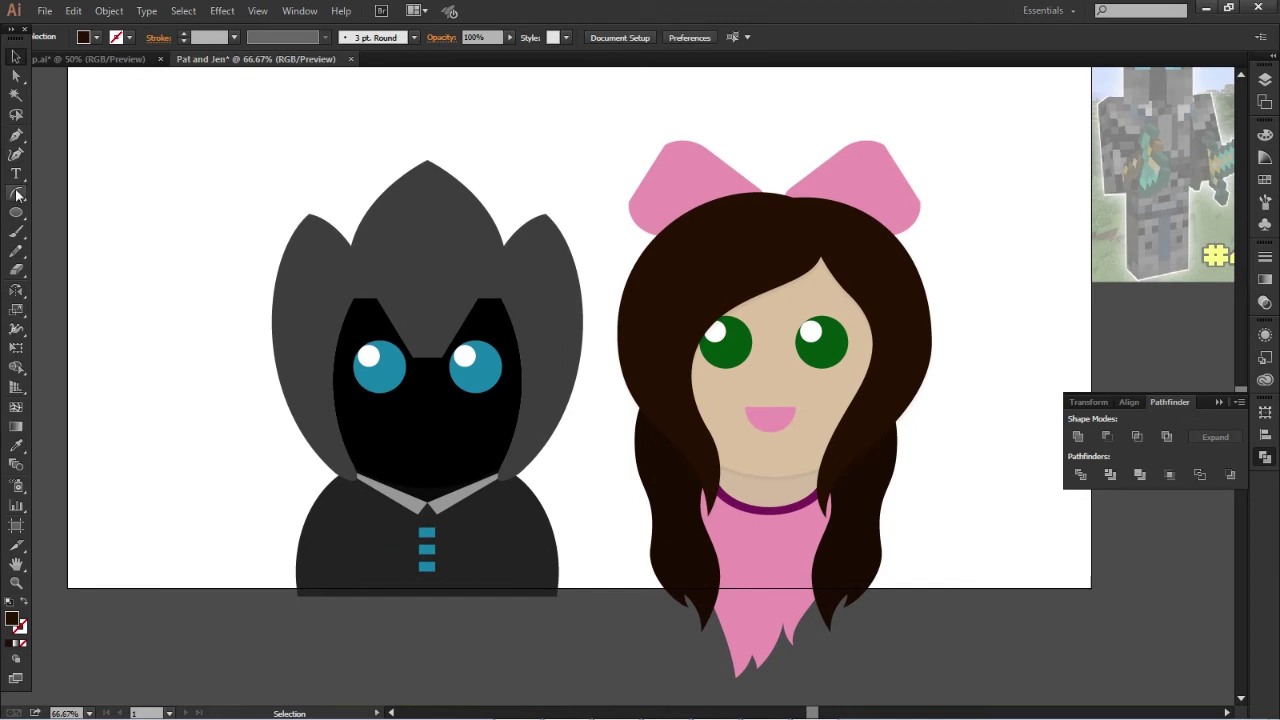
pyautogui.click(427, 175)
pyautogui.click(355, 263)
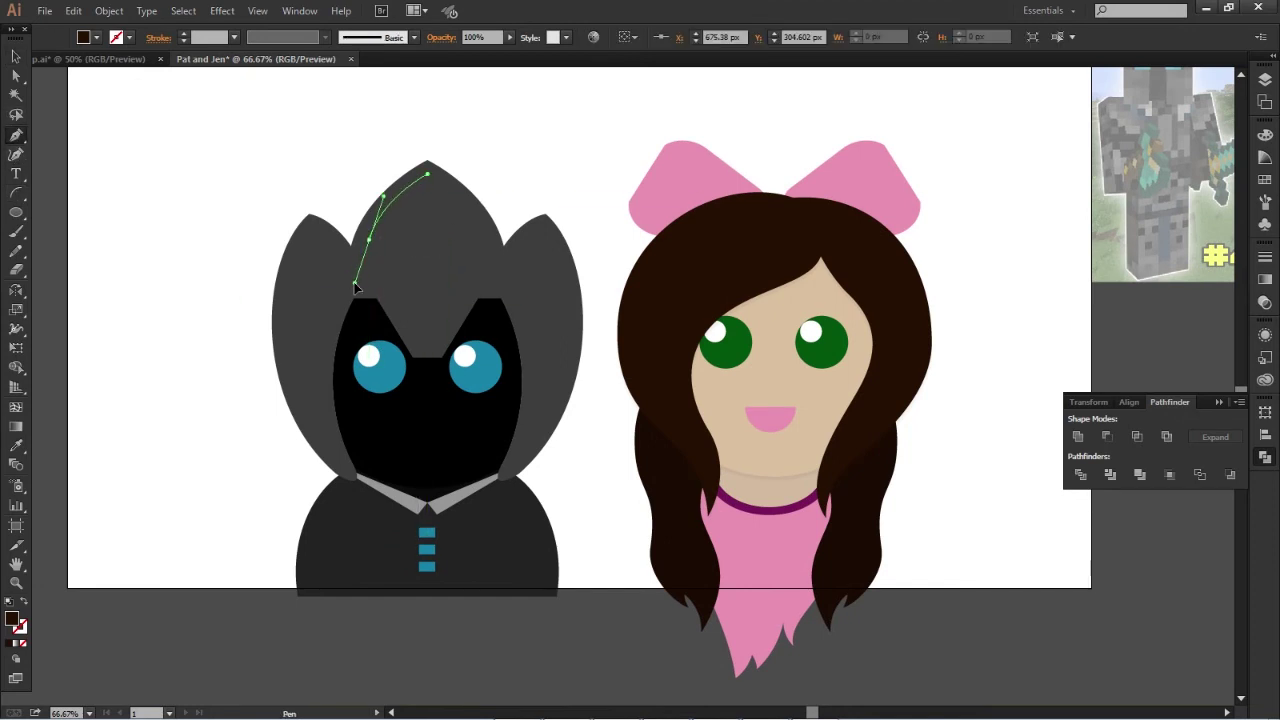
pyautogui.click(16, 56)
pyautogui.click(96, 37)
pyautogui.click(12, 57)
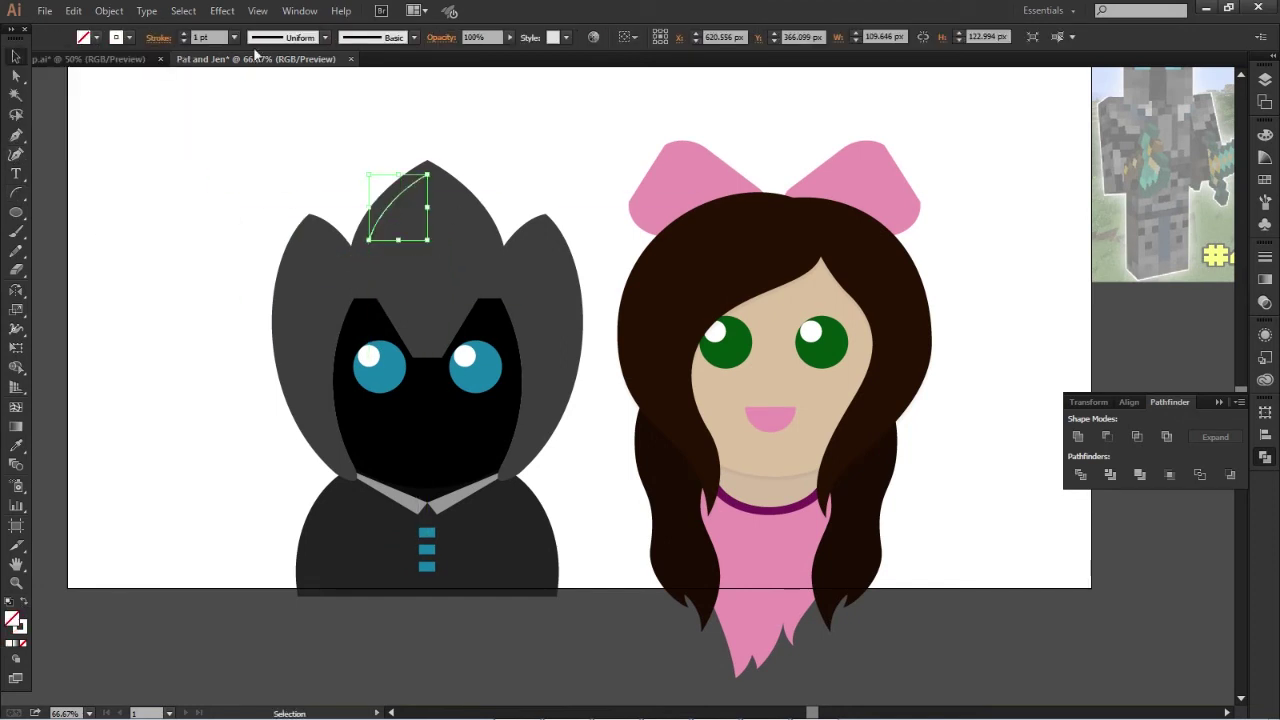
pyautogui.click(233, 37)
pyautogui.click(245, 258)
pyautogui.click(226, 224)
# Step: Copy and rotate the highlight onto the left ear, middle and right side of Pat's head
pyautogui.moveTo(300, 265)
pyautogui.mouseDown()
pyautogui.moveTo(346, 233)
pyautogui.moveTo(629, 257)
pyautogui.mouseUp()
pyautogui.hotkey('ctrl', '1')
pyautogui.scroll(3, 629, 257)
pyautogui.moveTo(545, 223); pyautogui.dragTo(572, 258)
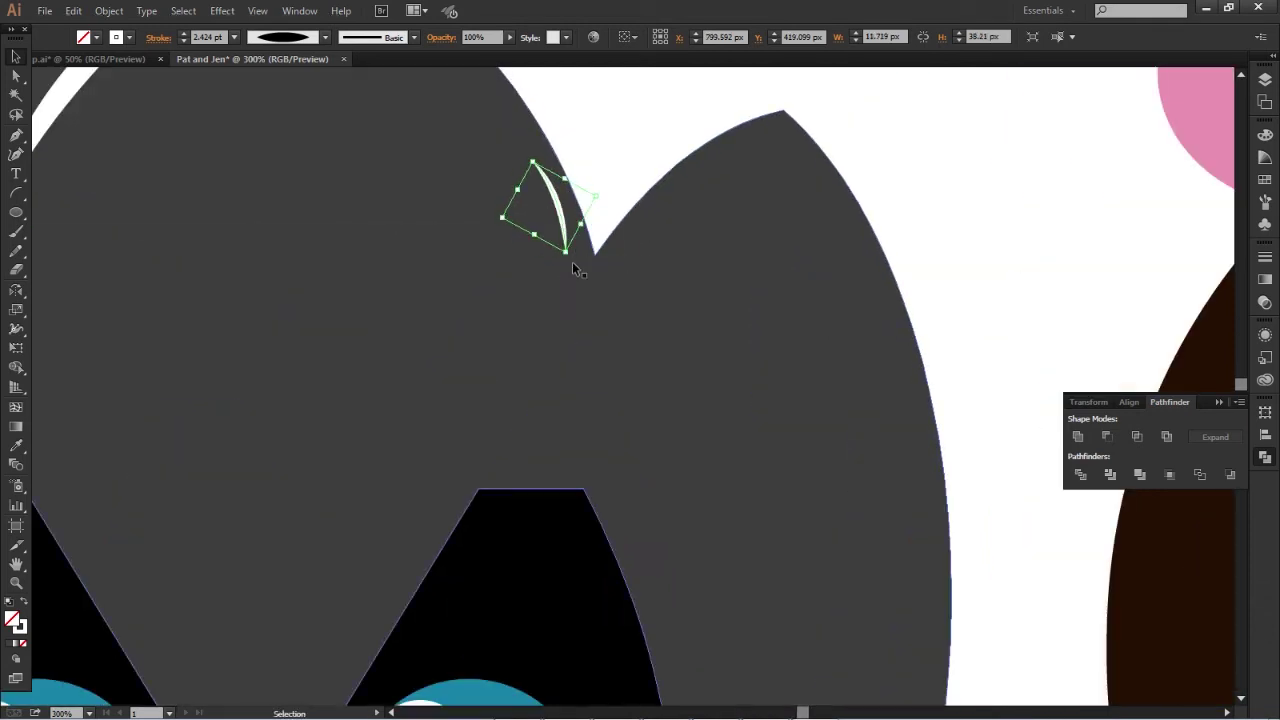
pyautogui.scroll(-2, 572, 258)
pyautogui.click(115, 290)
pyautogui.moveTo(115, 290); pyautogui.dragTo(426, 300)
pyautogui.moveTo(503, 227); pyautogui.dragTo(427, 405)
pyautogui.moveTo(425, 300)
pyautogui.mouseDown()
pyautogui.moveTo(714, 488)
pyautogui.moveTo(704, 493)
pyautogui.mouseUp()
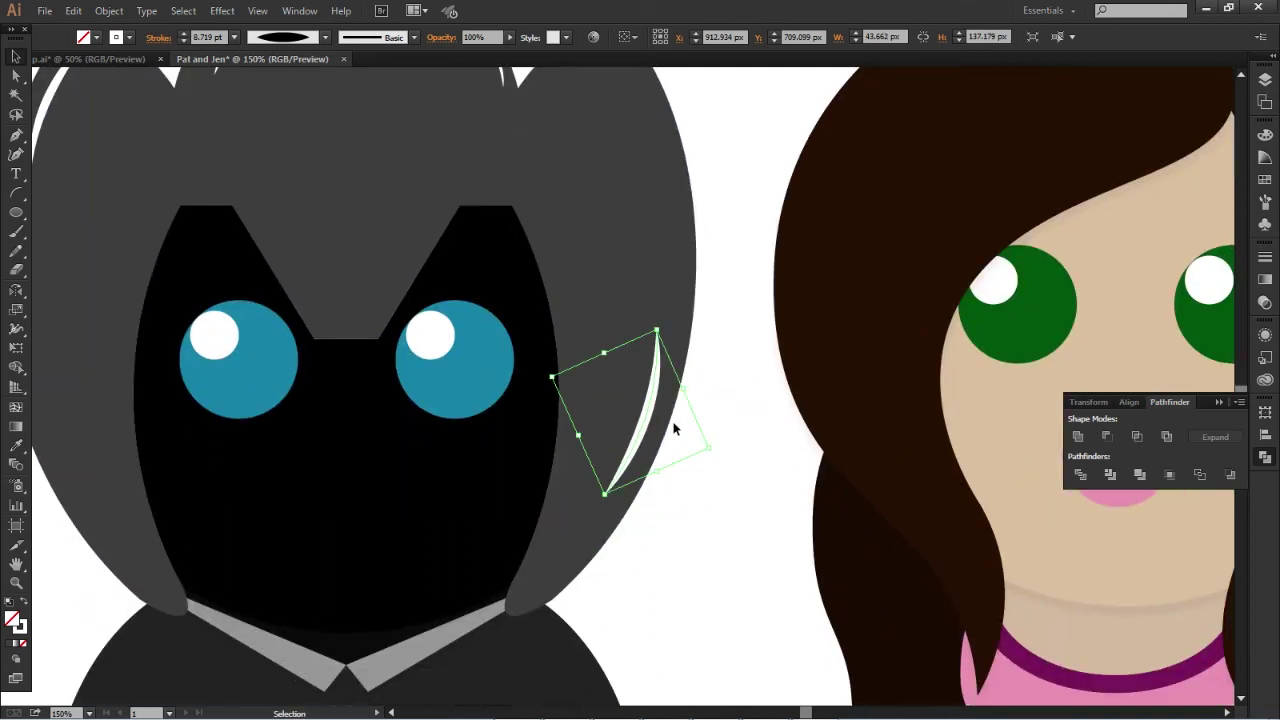
# Step: Move, rotate and shrink a highlight copy onto the hood edge beside the face
pyautogui.scroll(-3, 720, 514)
pyautogui.moveTo(677, 429); pyautogui.dragTo(650, 408)
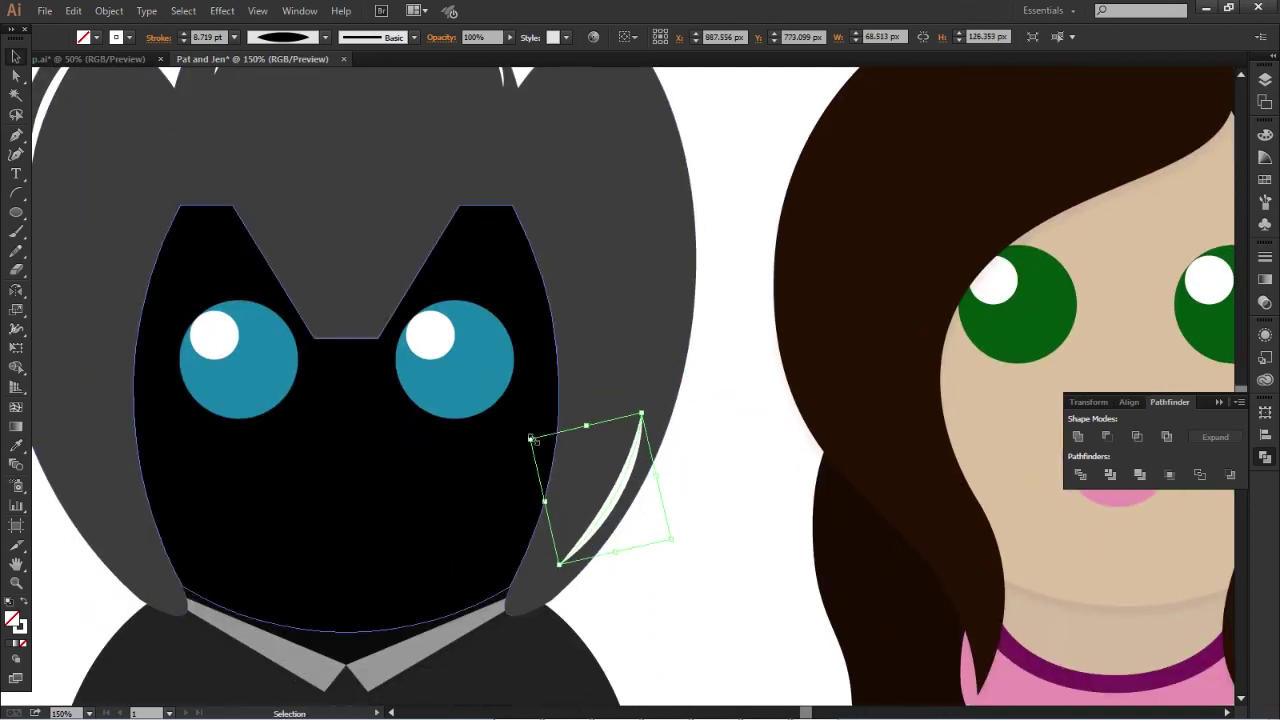
pyautogui.moveTo(640, 455); pyautogui.dragTo(615, 500)
pyautogui.moveTo(645, 440); pyautogui.dragTo(636, 455)
pyautogui.moveTo(644, 577); pyautogui.dragTo(590, 545)
pyautogui.hotkey('ctrl', '-')
pyautogui.hotkey('ctrl', '-')
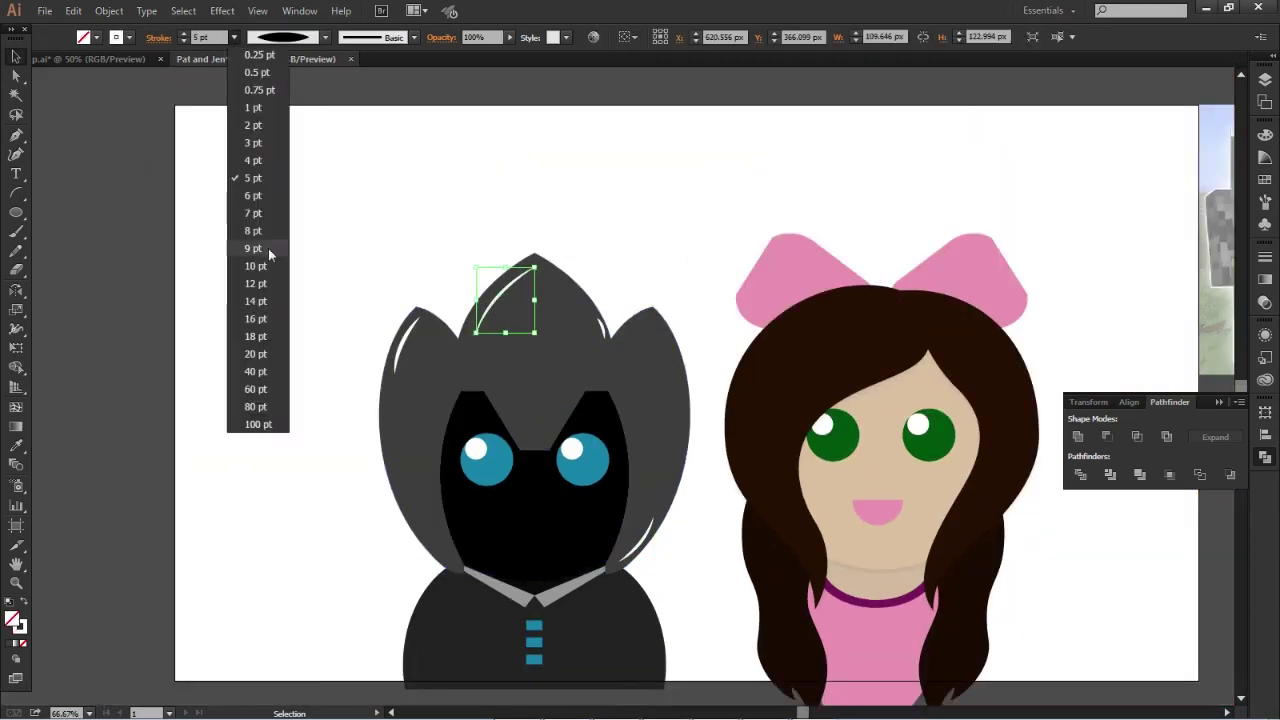
# Step: Thin the first highlight on top of the hood to a 5 pt stroke
pyautogui.click(405, 340)
pyautogui.click(234, 37)
pyautogui.click(253, 178)
pyautogui.click(627, 214)
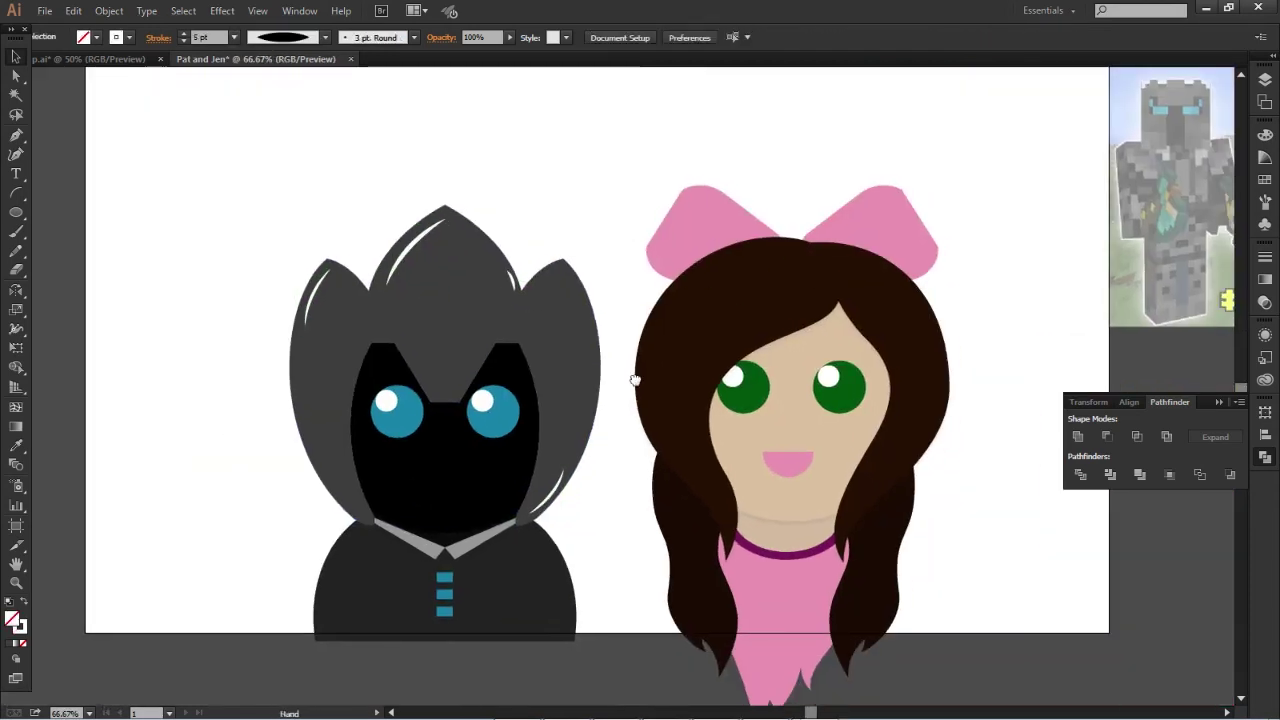
pyautogui.moveTo(713, 563)
pyautogui.mouseDown()
pyautogui.moveTo(524, 428)
pyautogui.moveTo(463, 513)
pyautogui.mouseUp()
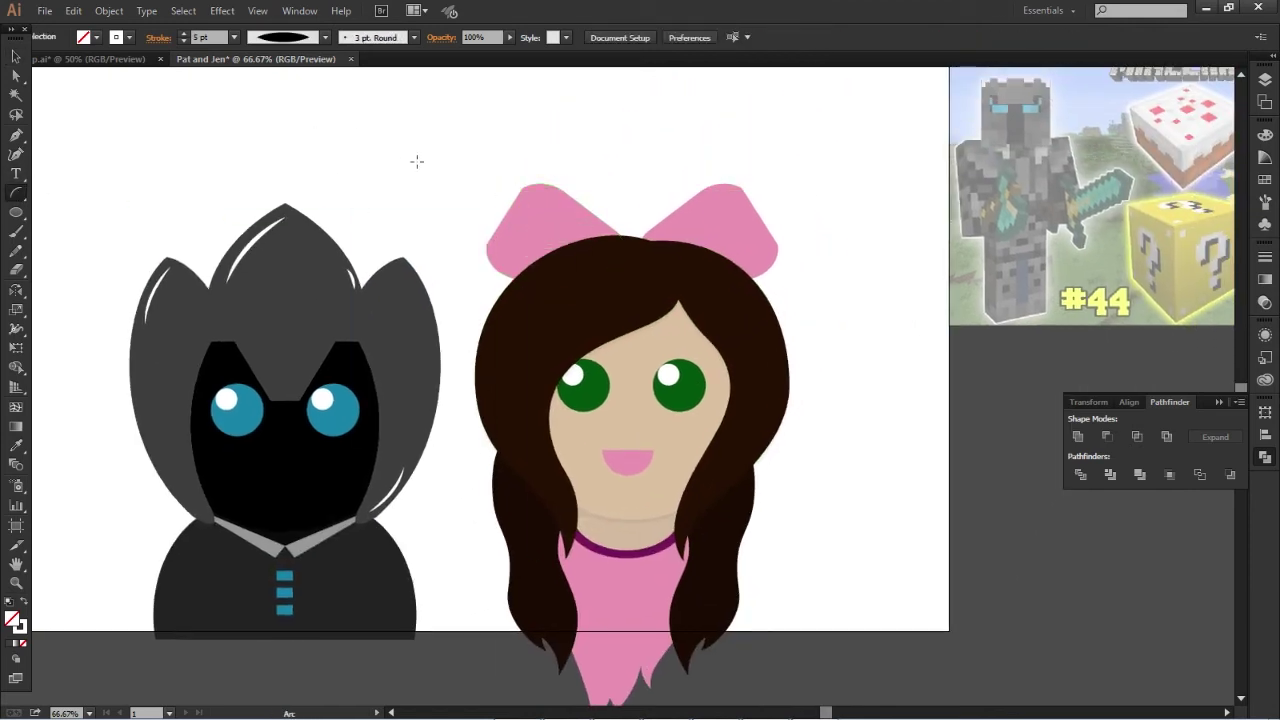
# Step: Draw a thin ellipse and tilt it about 56° over the left bow loop's edge
pyautogui.moveTo(16, 212); pyautogui.dragTo(90, 246)
pyautogui.moveTo(509, 149); pyautogui.dragTo(346, 118)
pyautogui.press('v')
pyautogui.moveTo(509, 116)
pyautogui.mouseDown()
pyautogui.moveTo(474, 82)
pyautogui.moveTo(469, 253)
pyautogui.mouseUp()
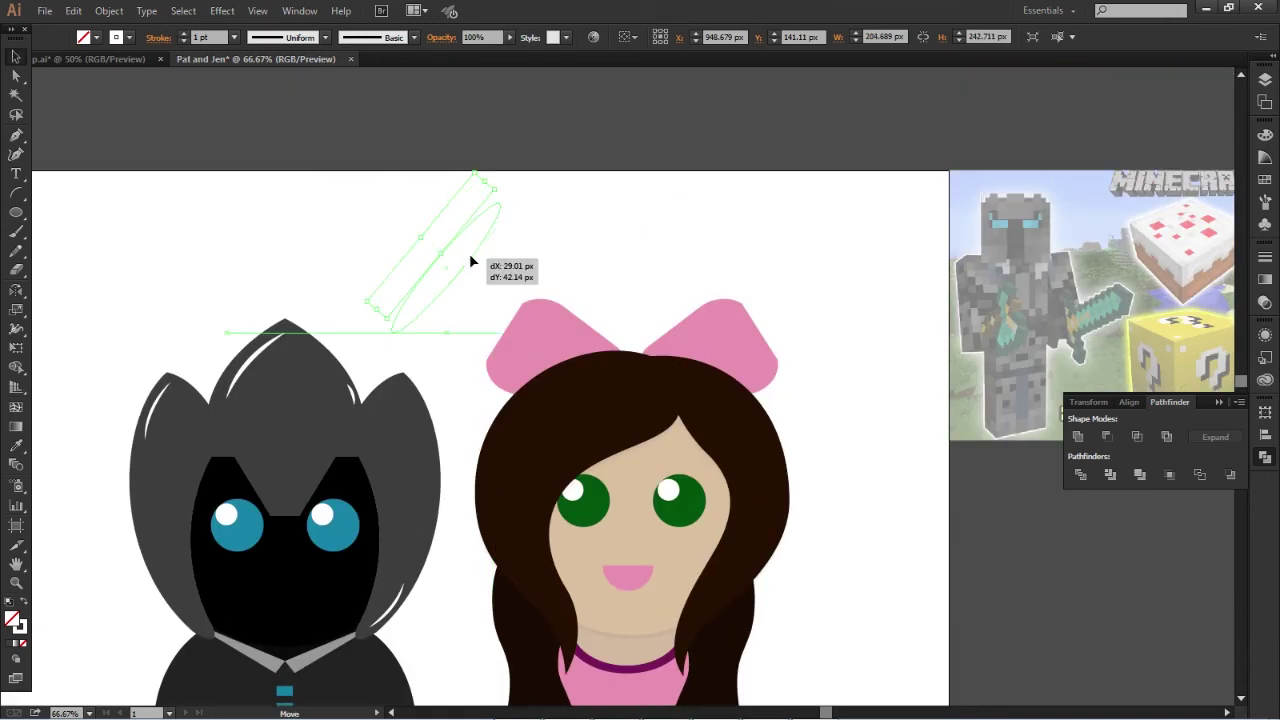
pyautogui.moveTo(500, 200); pyautogui.dragTo(561, 263)
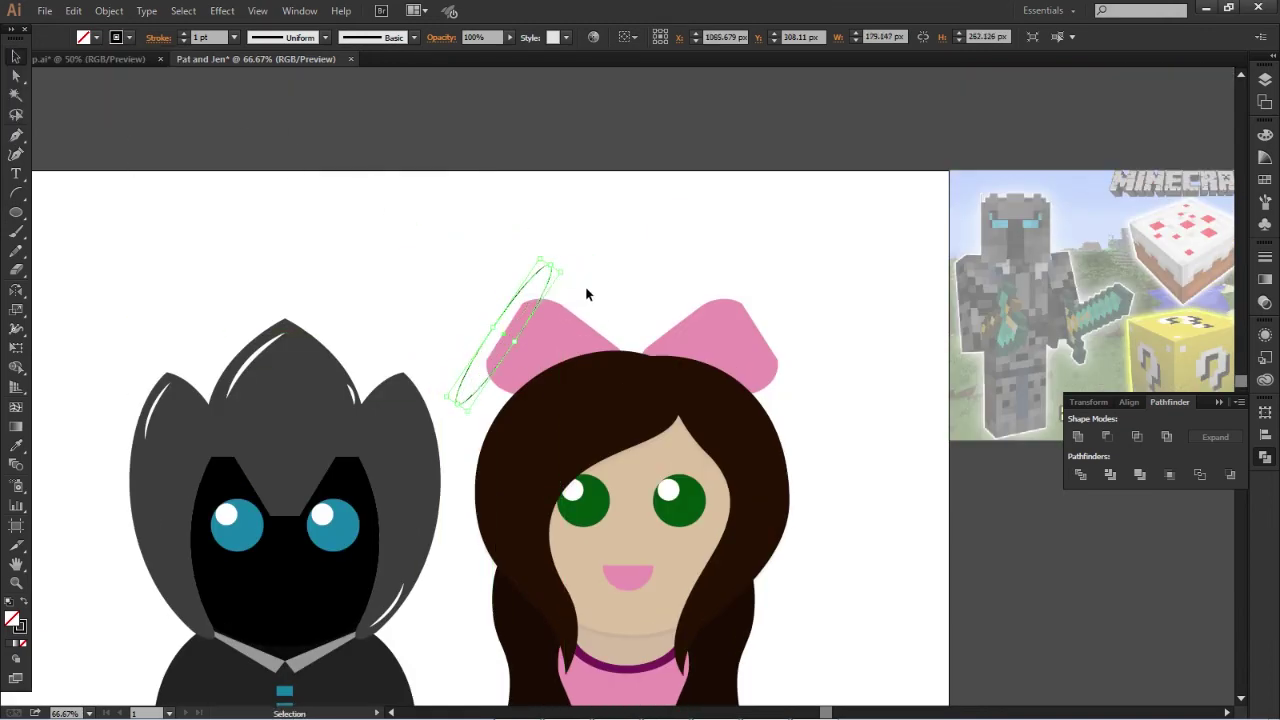
# Step: Place a mirrored copy of the ellipse over the right bow loop's edge
pyautogui.scroll(3, 516, 347)
pyautogui.scroll(-2, 603, 223)
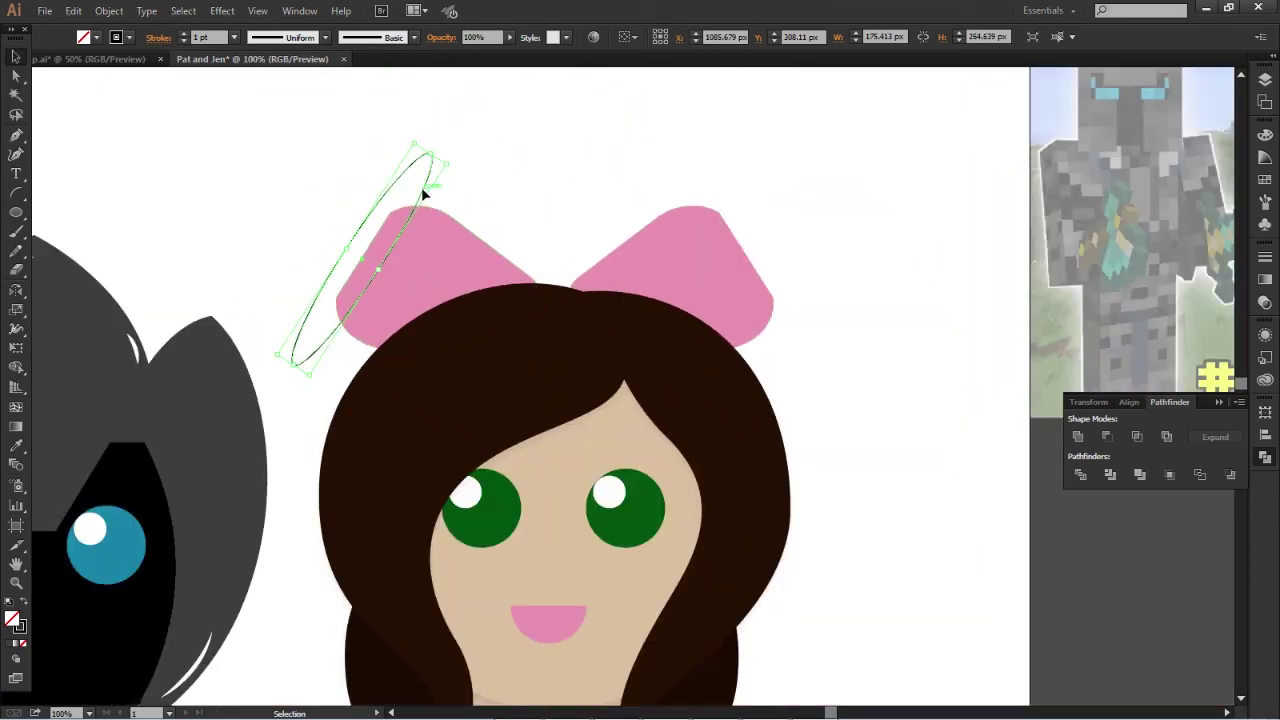
pyautogui.moveTo(430, 300); pyautogui.dragTo(560, 330)
pyautogui.click(16, 56)
pyautogui.moveTo(735, 204); pyautogui.dragTo(731, 204)
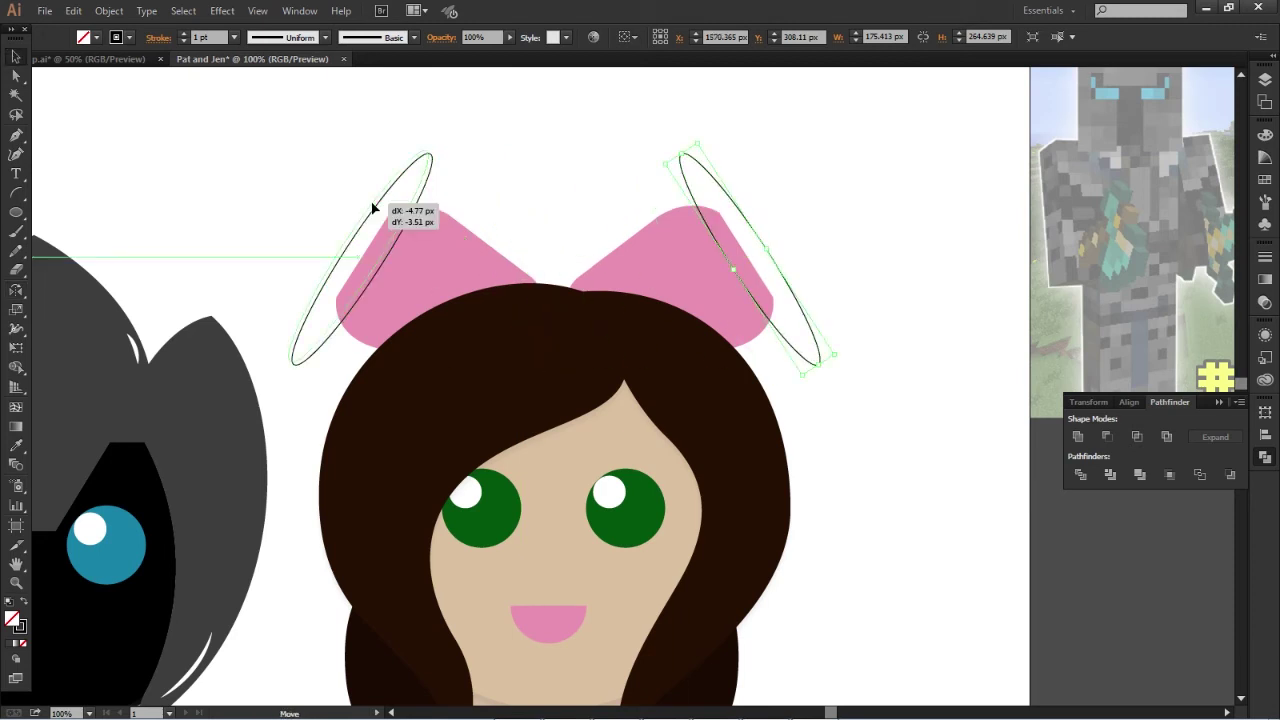
# Step: Adjust the left ellipse, then bring both loops and ellipses in front of the hair
pyautogui.click(380, 202)
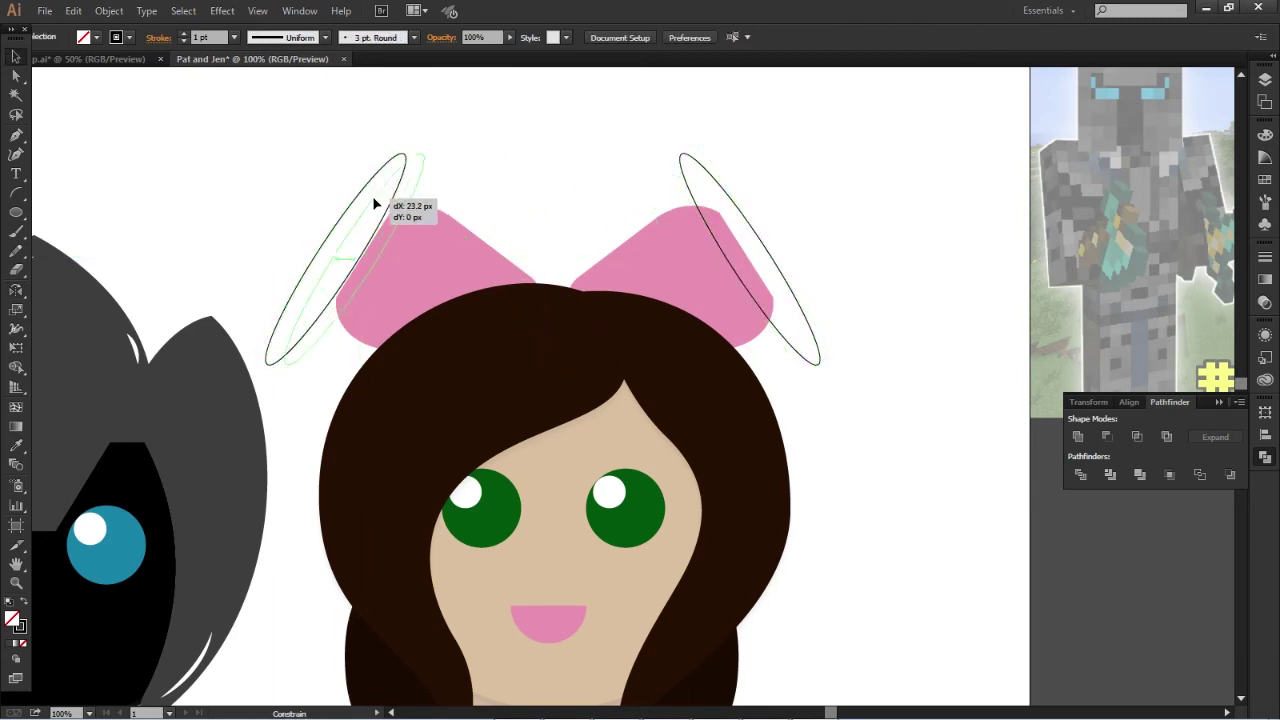
pyautogui.moveTo(380, 205); pyautogui.dragTo(374, 200)
pyautogui.keyDown('shift'); pyautogui.click(470, 245); pyautogui.keyUp('shift')
pyautogui.keyDown('shift'); pyautogui.click(683, 226); pyautogui.keyUp('shift')
pyautogui.hotkey('ctrl', 'shift', ']')
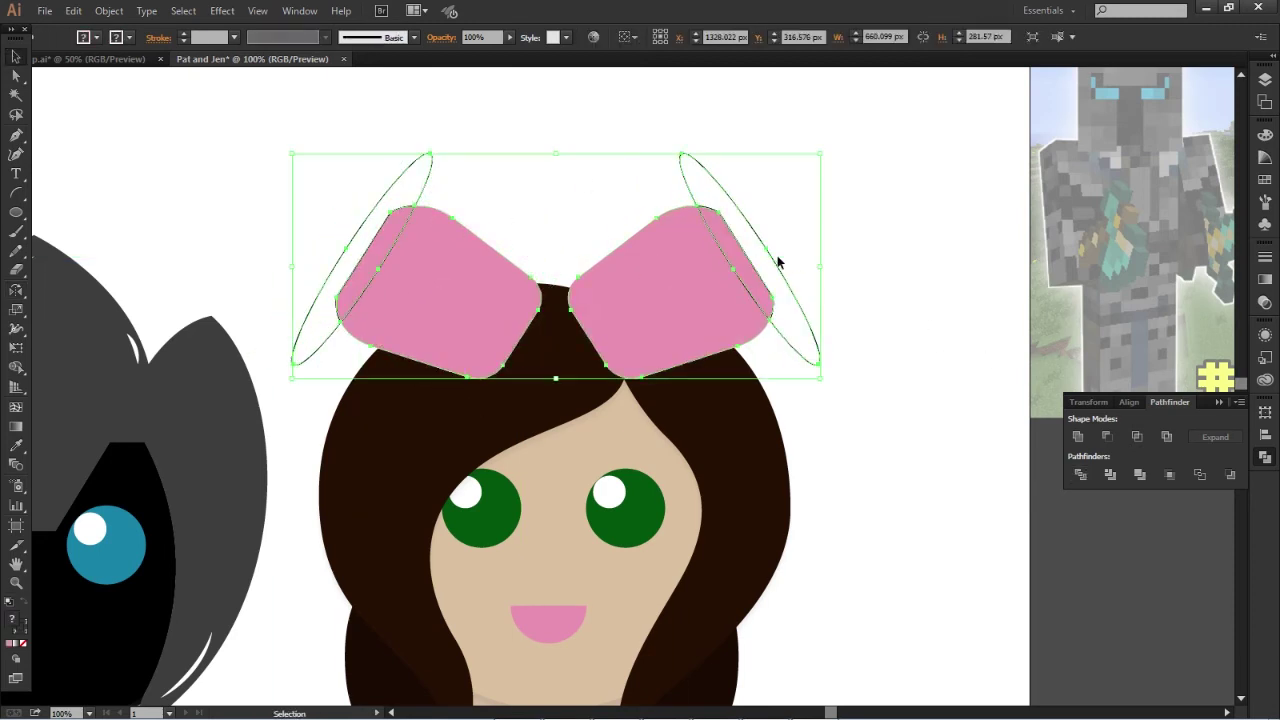
pyautogui.click(777, 260)
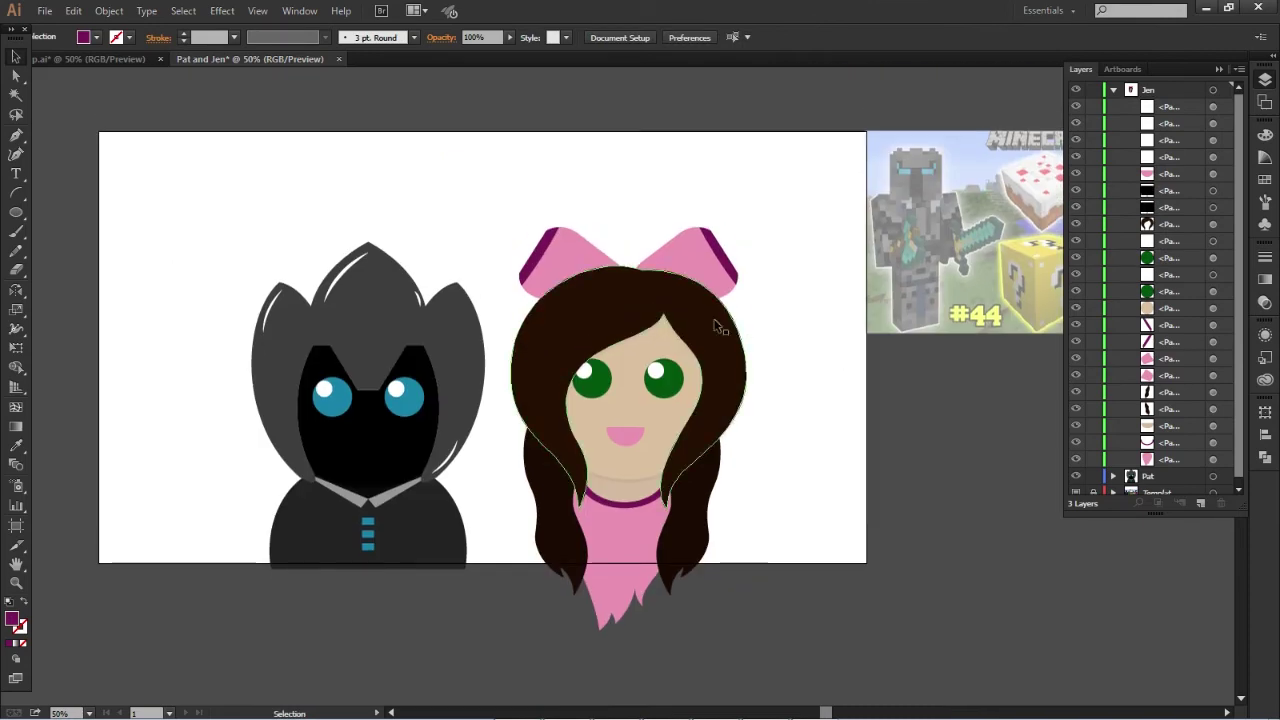
# Step: Draw a small white highlight arc, reshape it, and place a rotated copy
pyautogui.moveTo(421, 227); pyautogui.dragTo(467, 178)
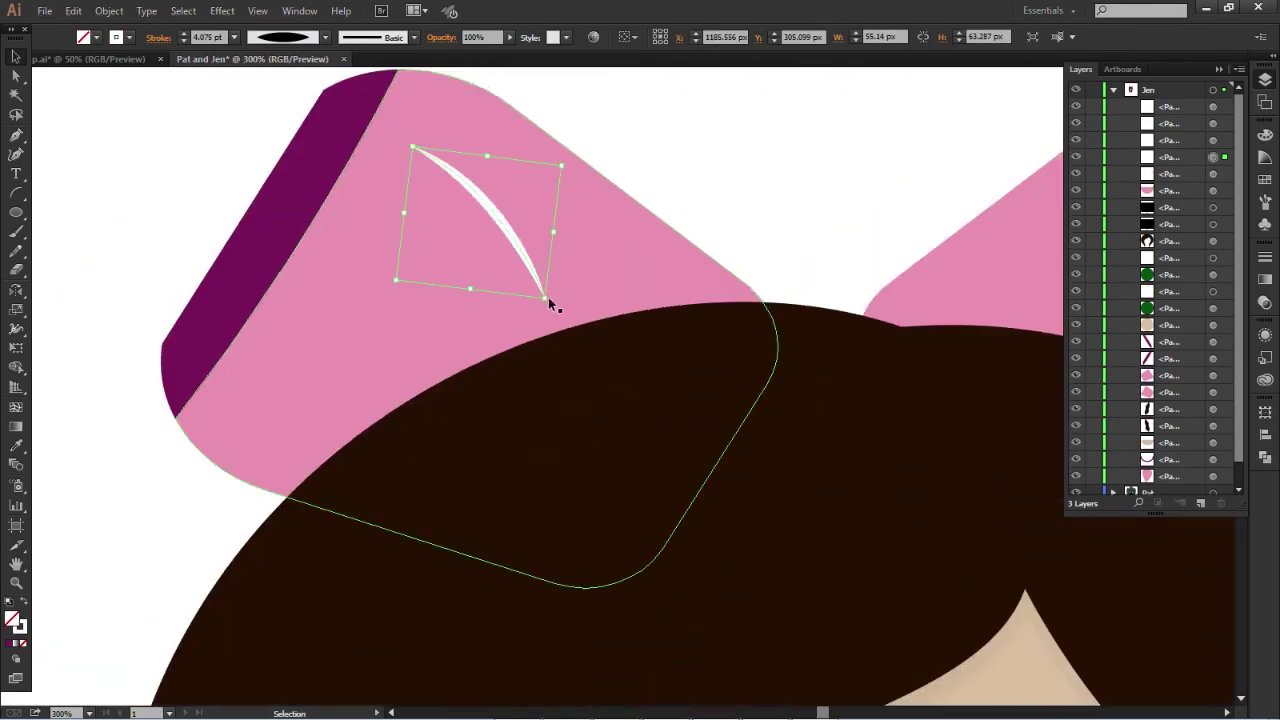
pyautogui.moveTo(551, 306)
pyautogui.mouseDown()
pyautogui.moveTo(586, 220)
pyautogui.moveTo(518, 168)
pyautogui.mouseUp()
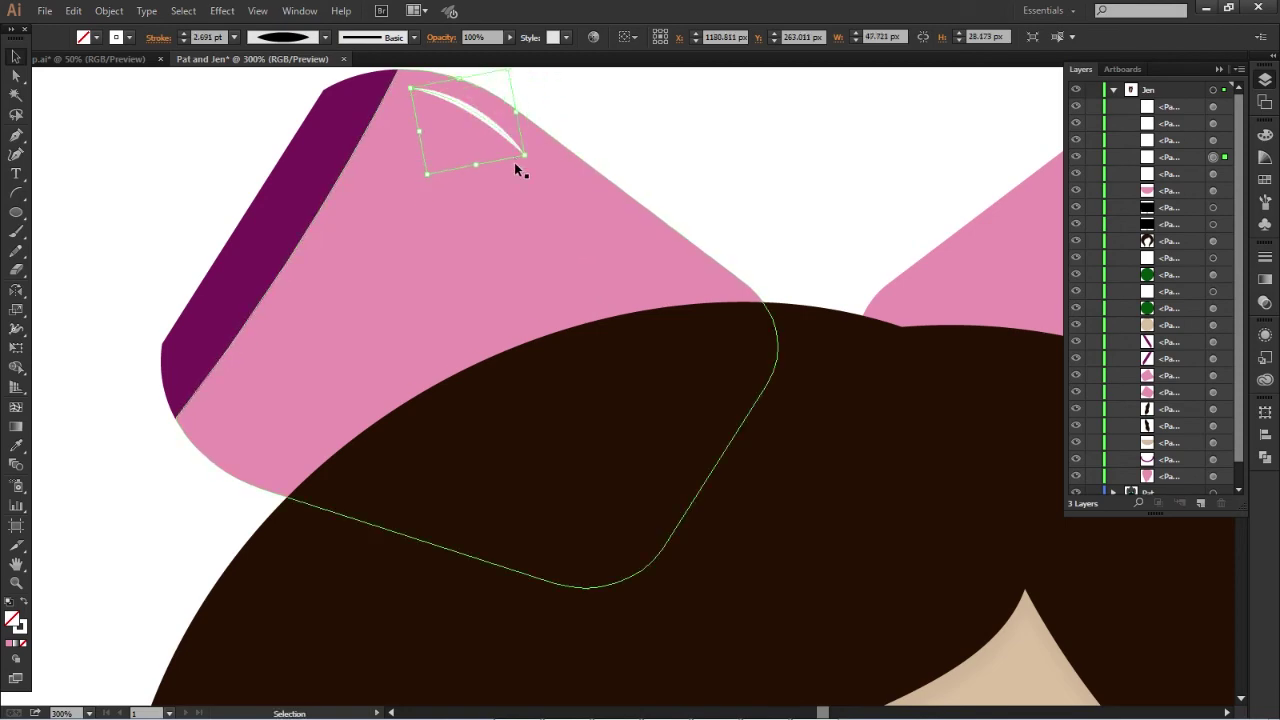
pyautogui.hotkey('ctrl', '1')
pyautogui.moveTo(400, 165)
pyautogui.mouseDown()
pyautogui.moveTo(630, 205)
pyautogui.moveTo(665, 192)
pyautogui.moveTo(716, 270)
pyautogui.mouseUp()
# Step: Position the highlight at the right bow loop's lower corner
pyautogui.hotkey('ctrl', '+')
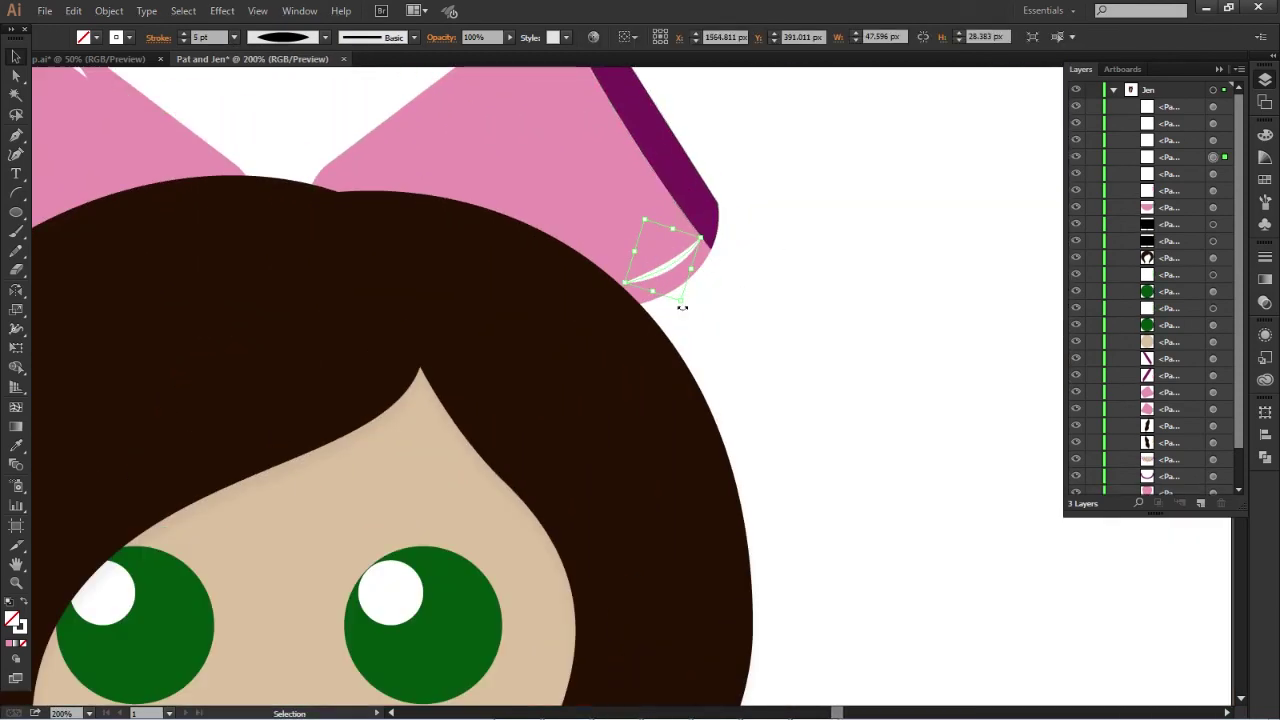
pyautogui.scroll(3, 725, 186)
pyautogui.moveTo(643, 188); pyautogui.dragTo(593, 198)
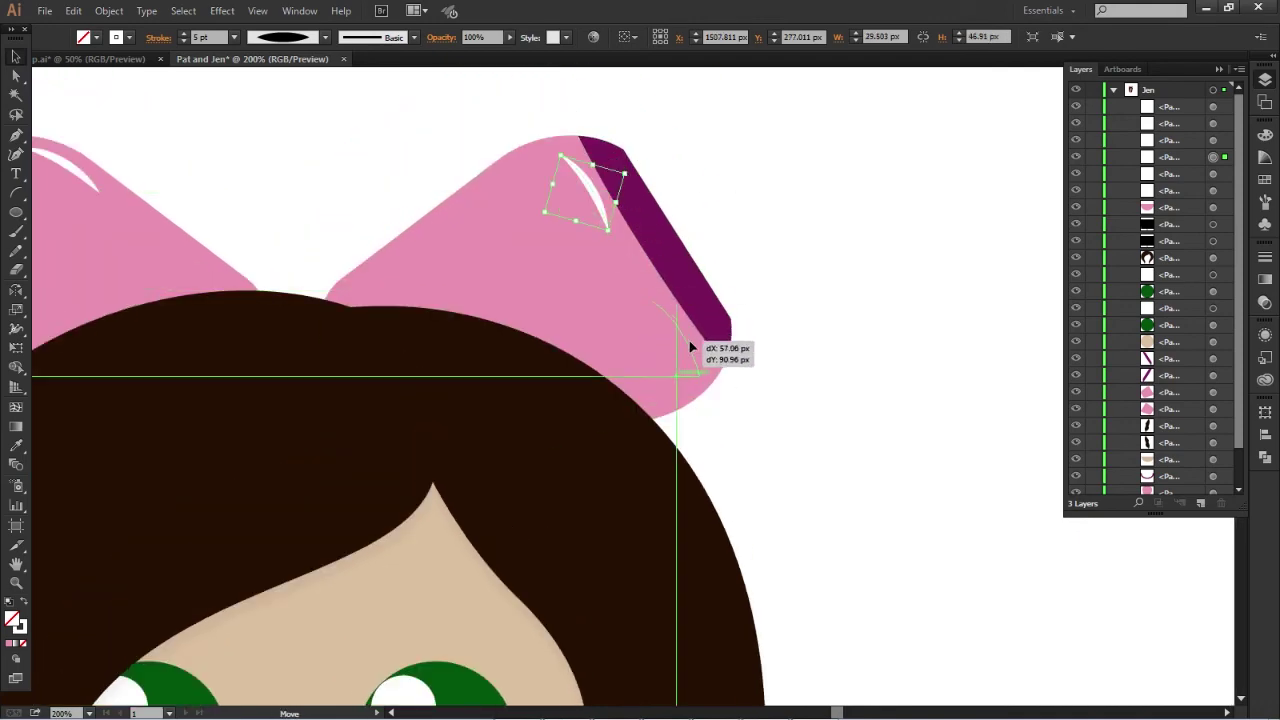
pyautogui.moveTo(689, 341); pyautogui.dragTo(690, 343)
pyautogui.hotkey('ctrl', '-')
pyautogui.hotkey('ctrl', '0')
pyautogui.hotkey('ctrl', 'shift', 'a')
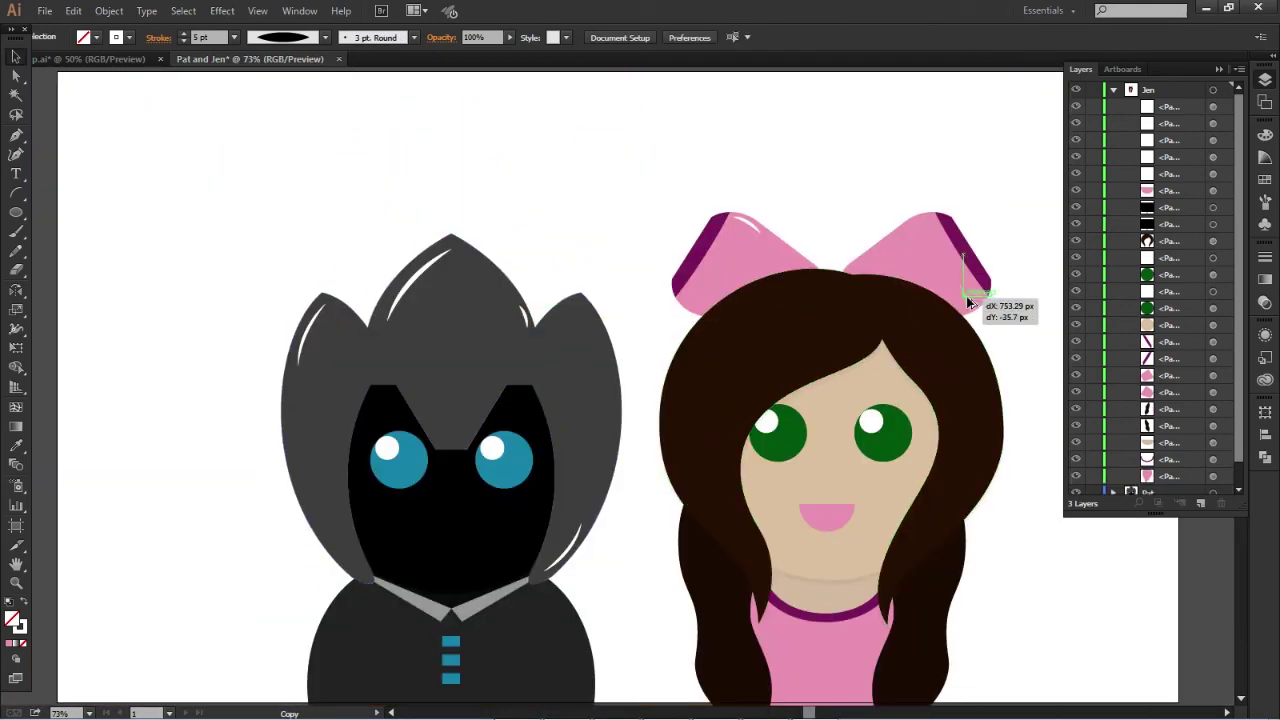
# Step: Copy another highlight onto the right loop's corner and add a new layer
pyautogui.moveTo(968, 302); pyautogui.dragTo(968, 302)
pyautogui.hotkey('ctrl', '+')
pyautogui.hotkey('ctrl', '+')
pyautogui.hotkey('ctrl', '+')
pyautogui.moveTo(704, 305); pyautogui.dragTo(729, 327)
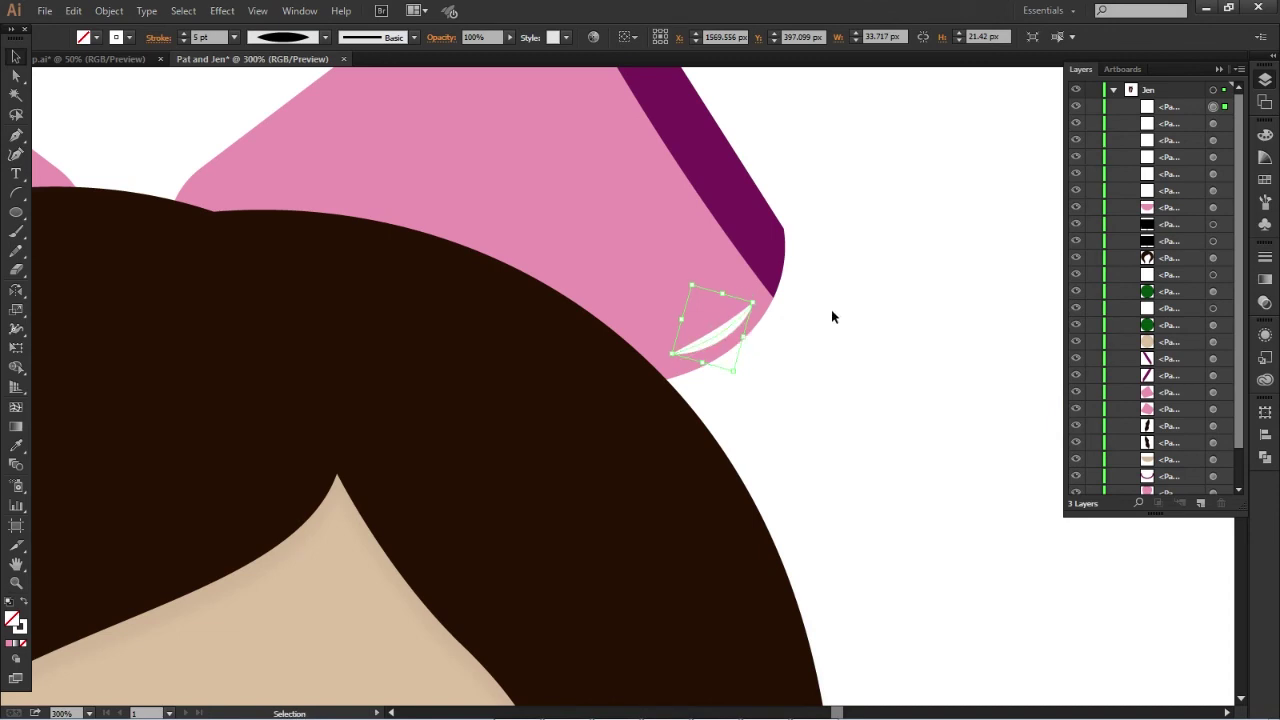
pyautogui.hotkey('ctrl', '-')
pyautogui.hotkey('ctrl', '-')
pyautogui.hotkey('ctrl', '-')
pyautogui.hotkey('ctrl', 'shift', 'a')
pyautogui.moveTo(933, 355)
pyautogui.mouseDown()
pyautogui.moveTo(861, 283)
pyautogui.moveTo(824, 287)
pyautogui.mouseUp()
pyautogui.click(1113, 89)
pyautogui.click(1201, 503)
# Step: Name the new layer Ground and draw a green ground rectangle along the artboard bottom
pyautogui.doubleClick(1158, 122)
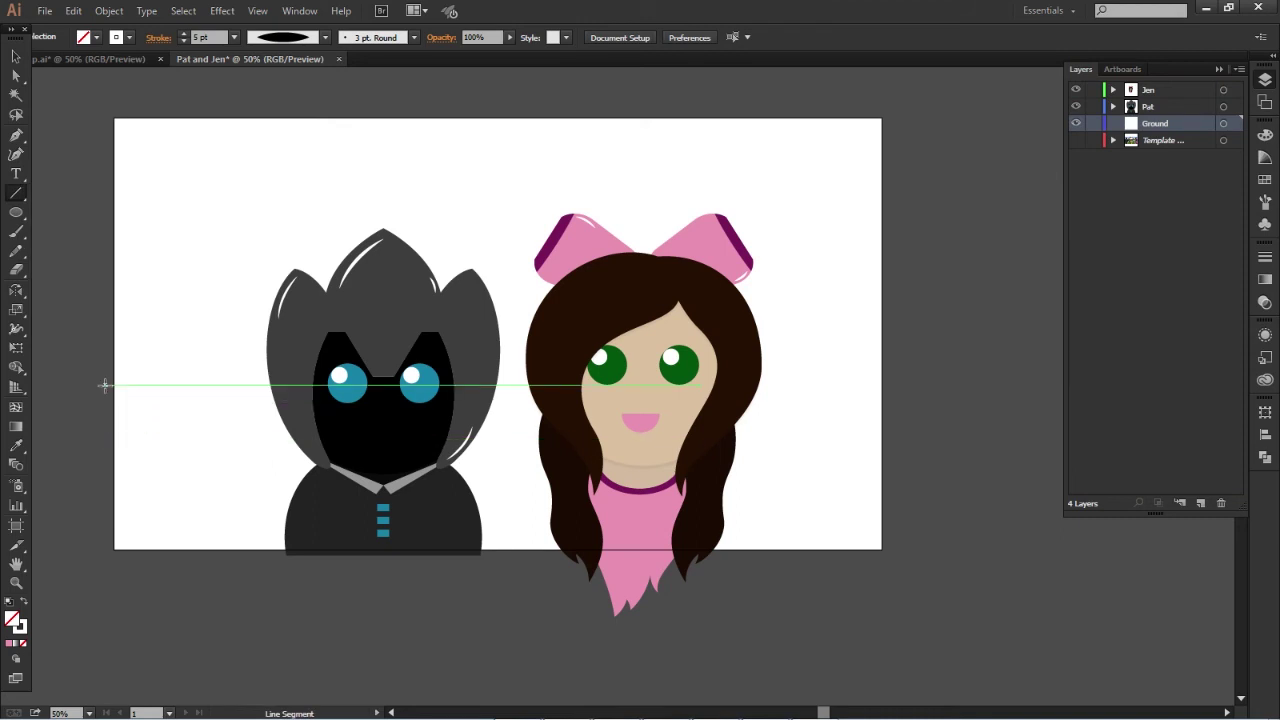
pyautogui.moveTo(16, 212); pyautogui.dragTo(45, 212)
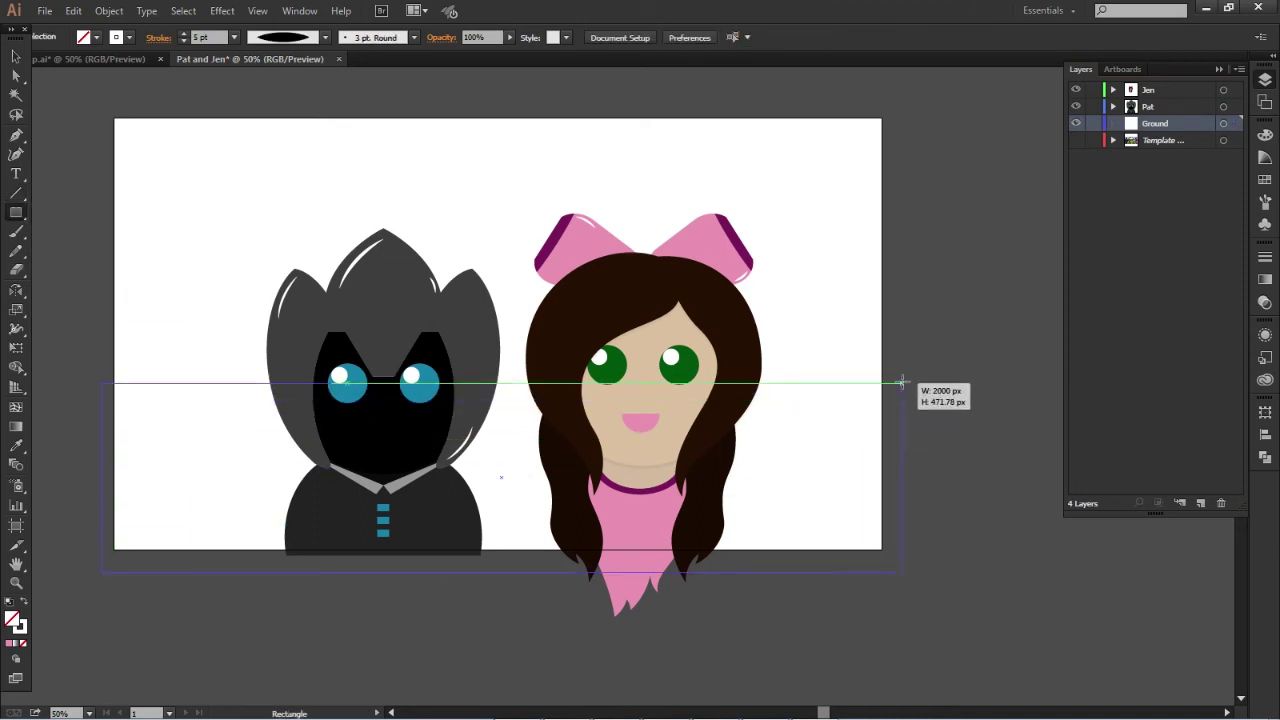
pyautogui.moveTo(901, 382); pyautogui.dragTo(891, 395)
pyautogui.click(96, 37)
pyautogui.click(55, 105)
pyautogui.press('Escape')
pyautogui.press('v')
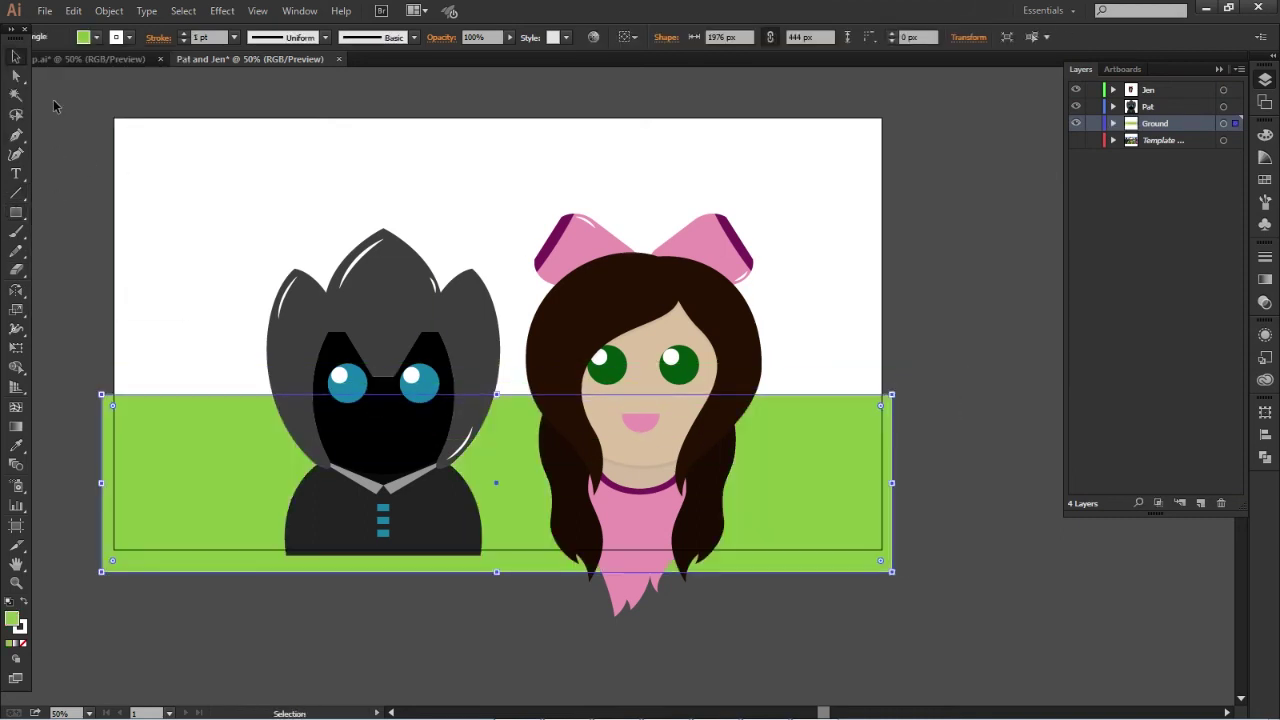
pyautogui.moveTo(502, 576); pyautogui.dragTo(502, 551)
pyautogui.click(943, 443)
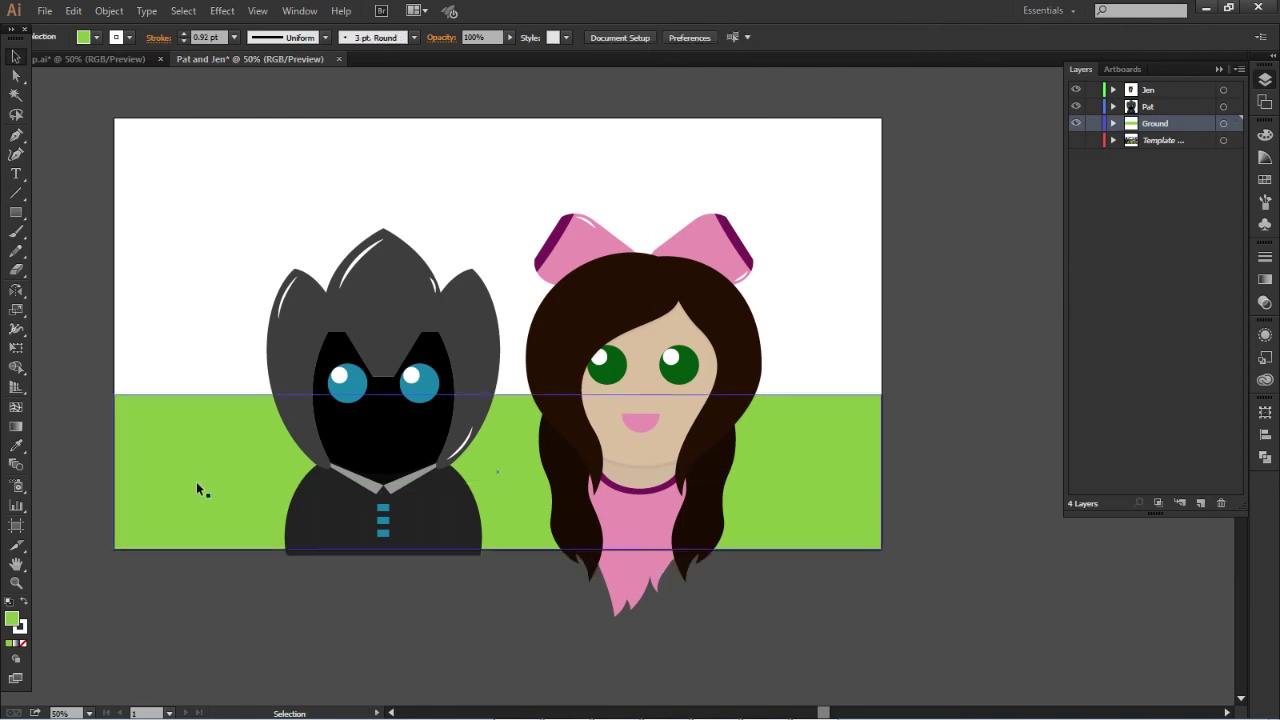
# Step: Copy the ground to the top as a light-blue sky reaching down to the ground
pyautogui.moveTo(210, 492); pyautogui.dragTo(210, 212)
pyautogui.click(83, 37)
pyautogui.click(120, 90)
pyautogui.press('Escape')
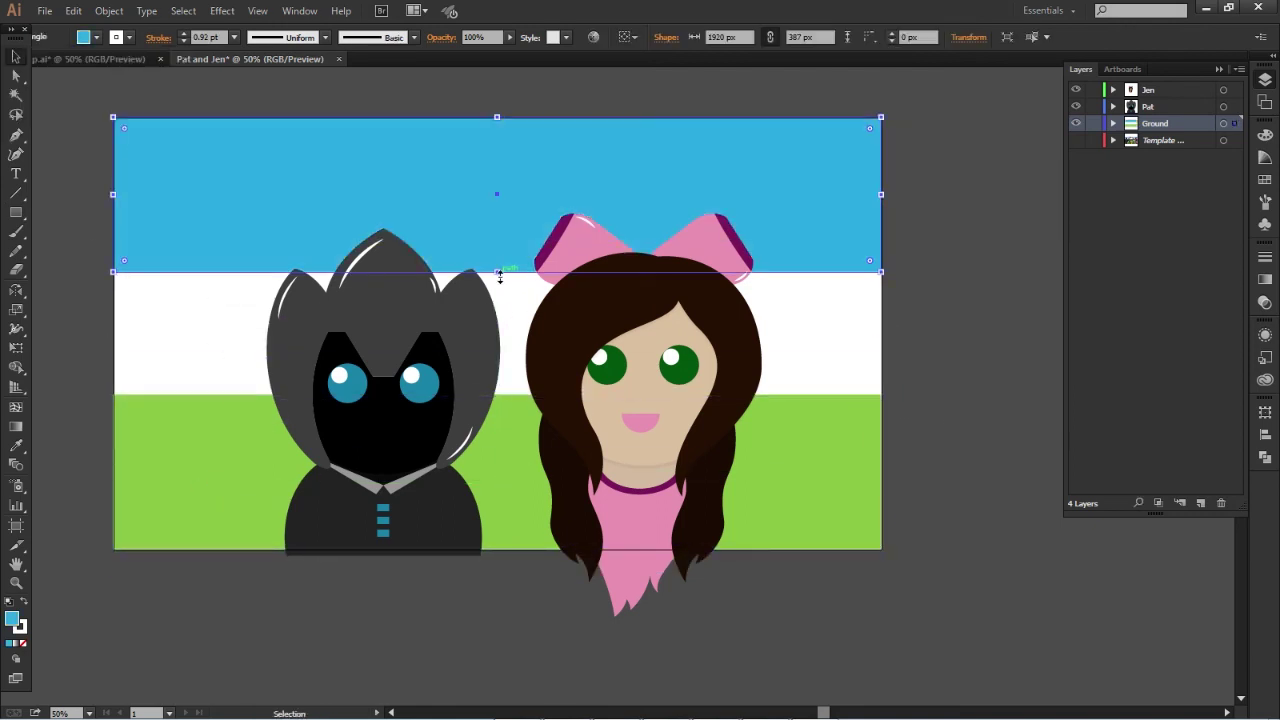
pyautogui.moveTo(498, 272); pyautogui.dragTo(498, 394)
# Step: Move the sky rectangle onto its own top-level layer named Sky
pyautogui.click(974, 327)
pyautogui.click(1223, 123)
pyautogui.click(1113, 123)
pyautogui.hotkey('ctrl', '=')
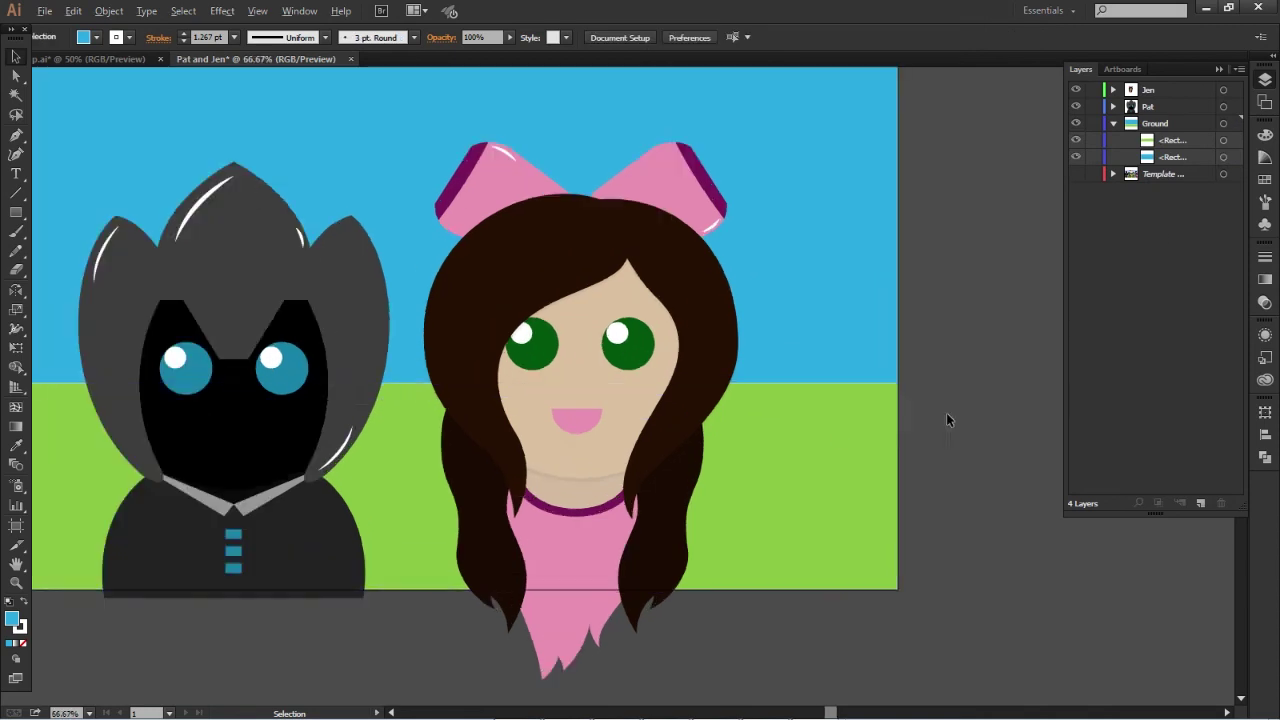
pyautogui.click(96, 37)
pyautogui.press('Escape')
pyautogui.hotkey('ctrl', '0')
pyautogui.click(1170, 157)
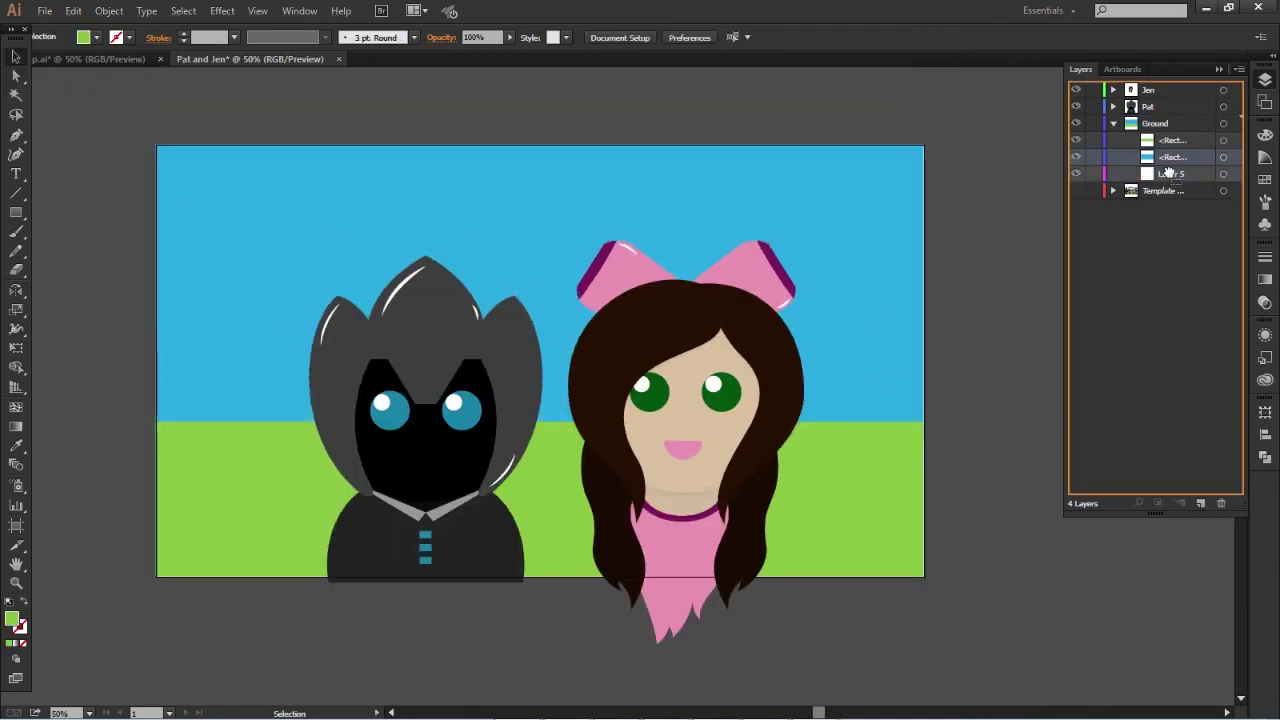
pyautogui.moveTo(1170, 173); pyautogui.dragTo(1168, 170)
pyautogui.doubleClick(1160, 140)
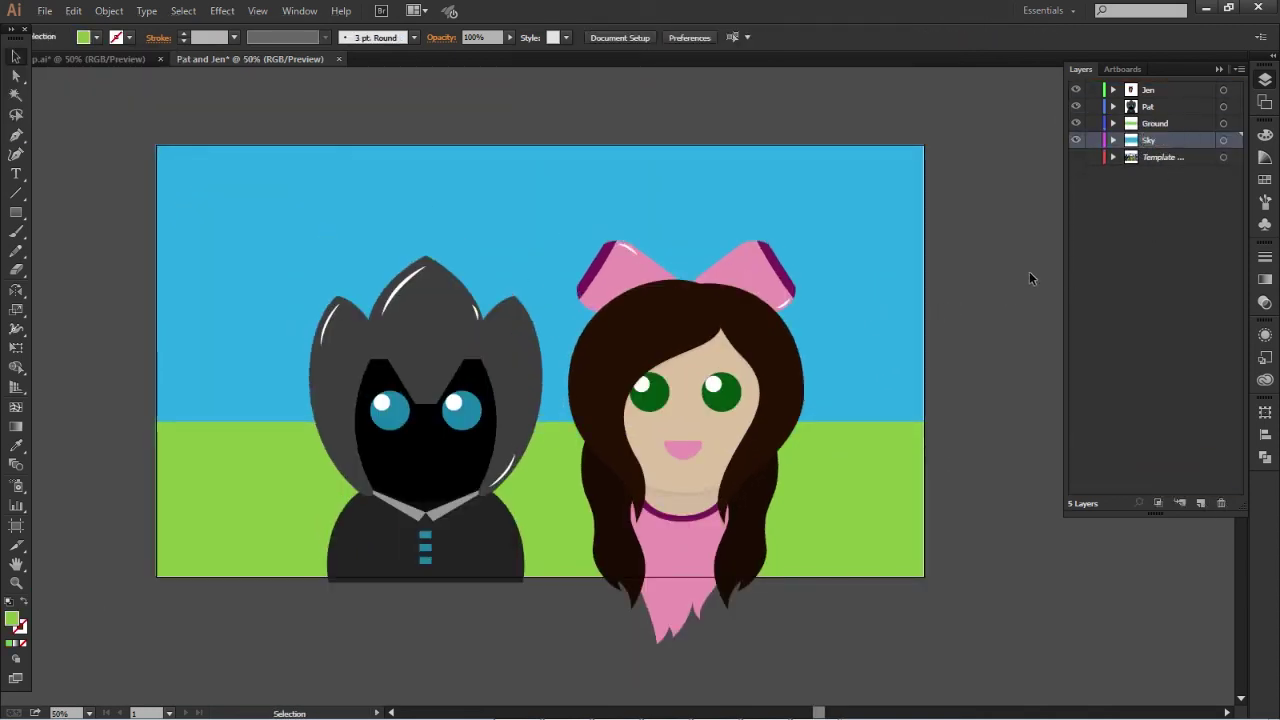
# Step: Draw a left-edge block on a new layer and copy two stepped blocks to the right
pyautogui.press('Return')
pyautogui.press('m')
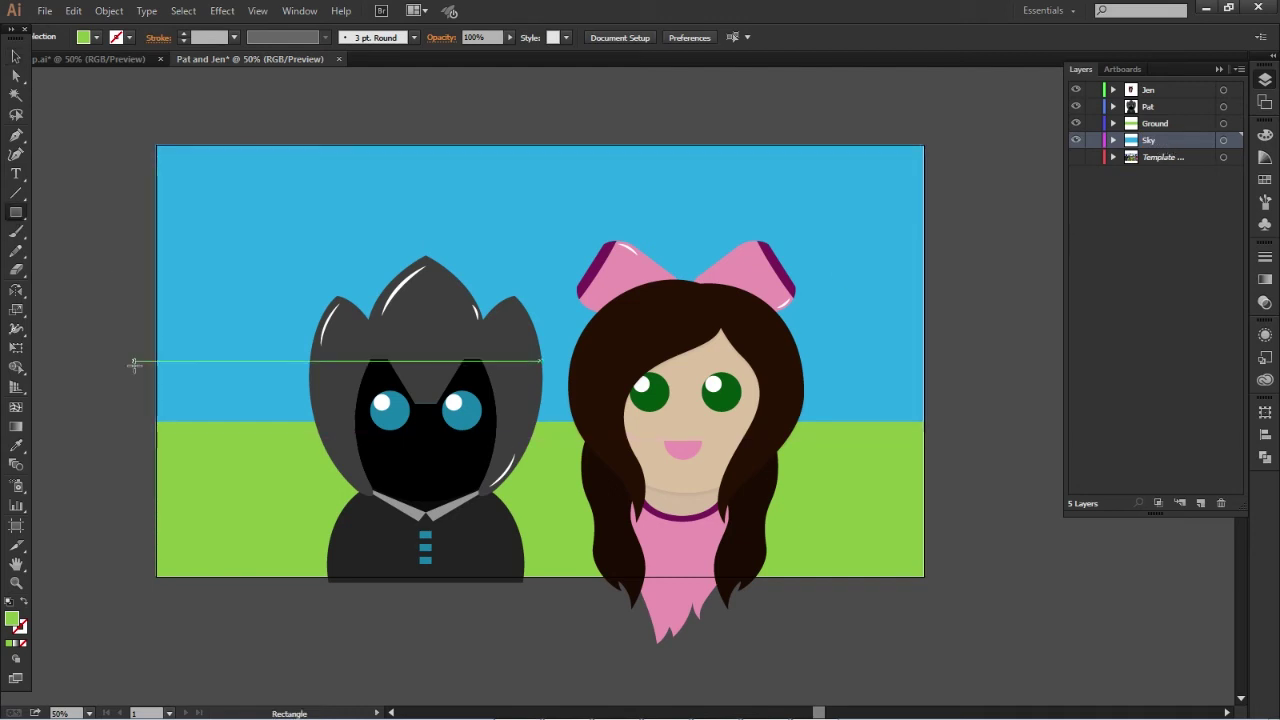
pyautogui.moveTo(141, 346); pyautogui.dragTo(292, 446)
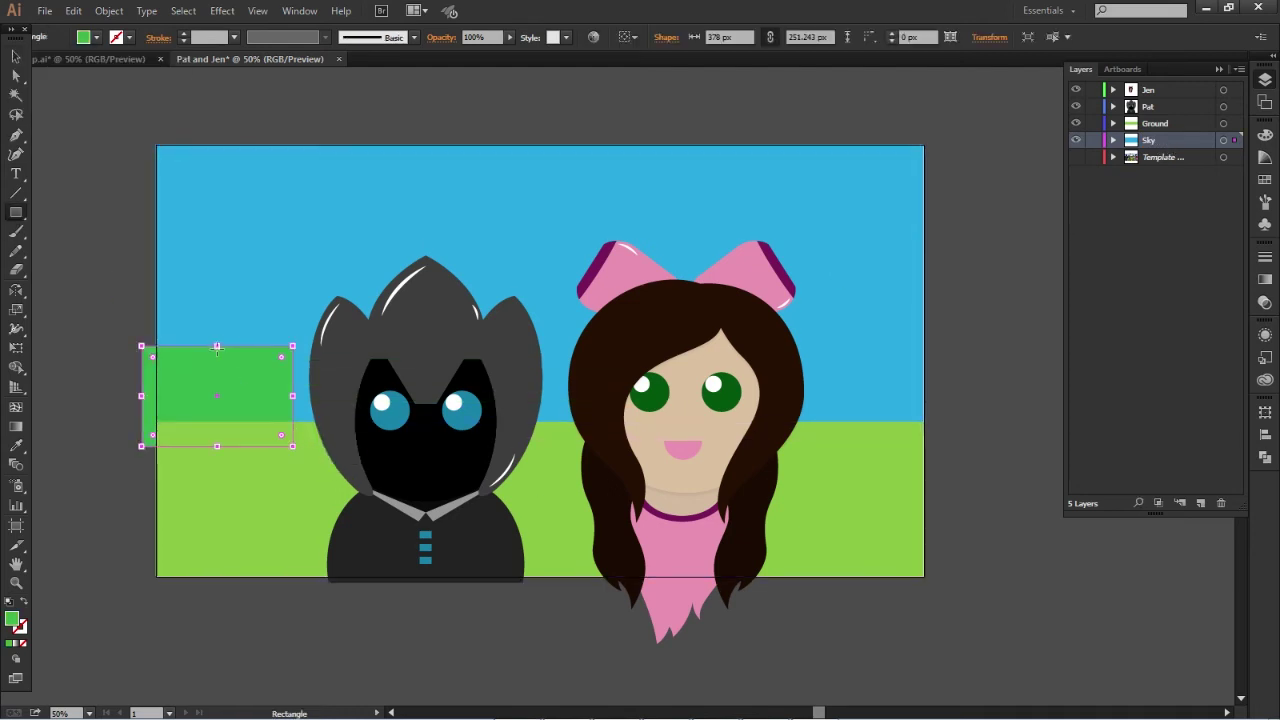
pyautogui.hotkey('ctrl', 'l')
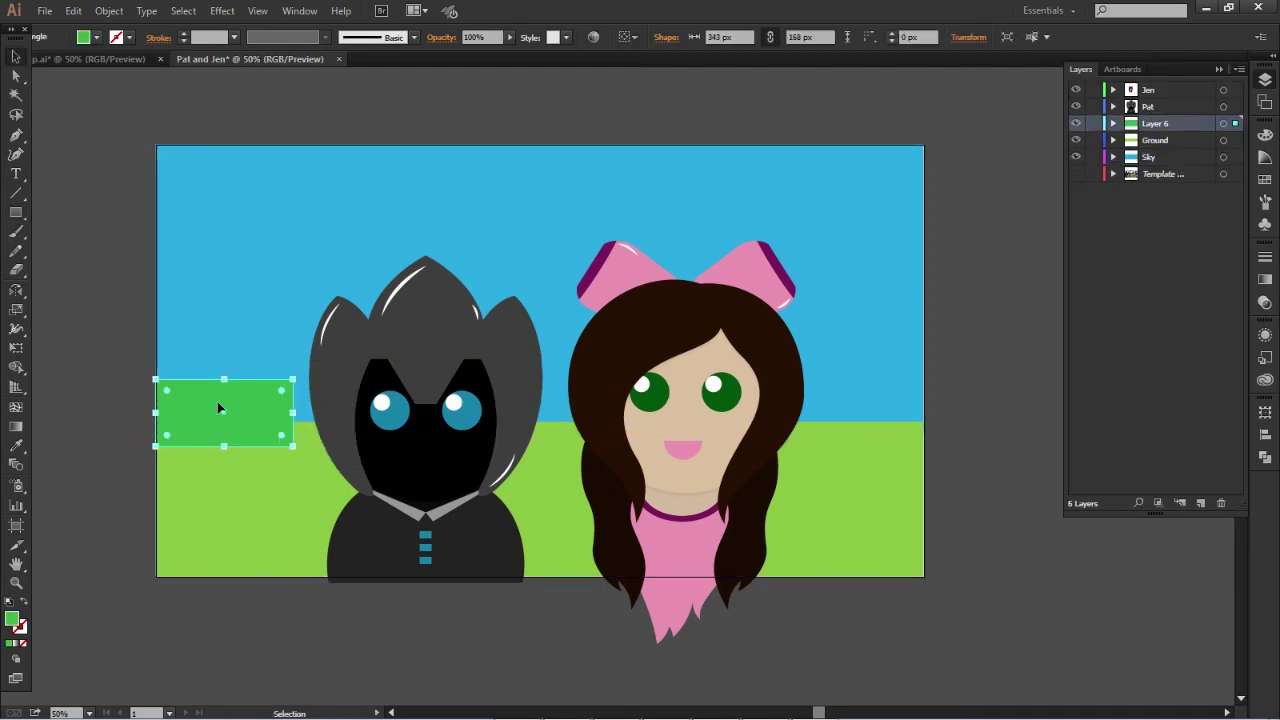
pyautogui.moveTo(208, 416)
pyautogui.mouseDown()
pyautogui.moveTo(937, 366)
pyautogui.moveTo(957, 377)
pyautogui.mouseUp()
pyautogui.moveTo(969, 296); pyautogui.dragTo(976, 293)
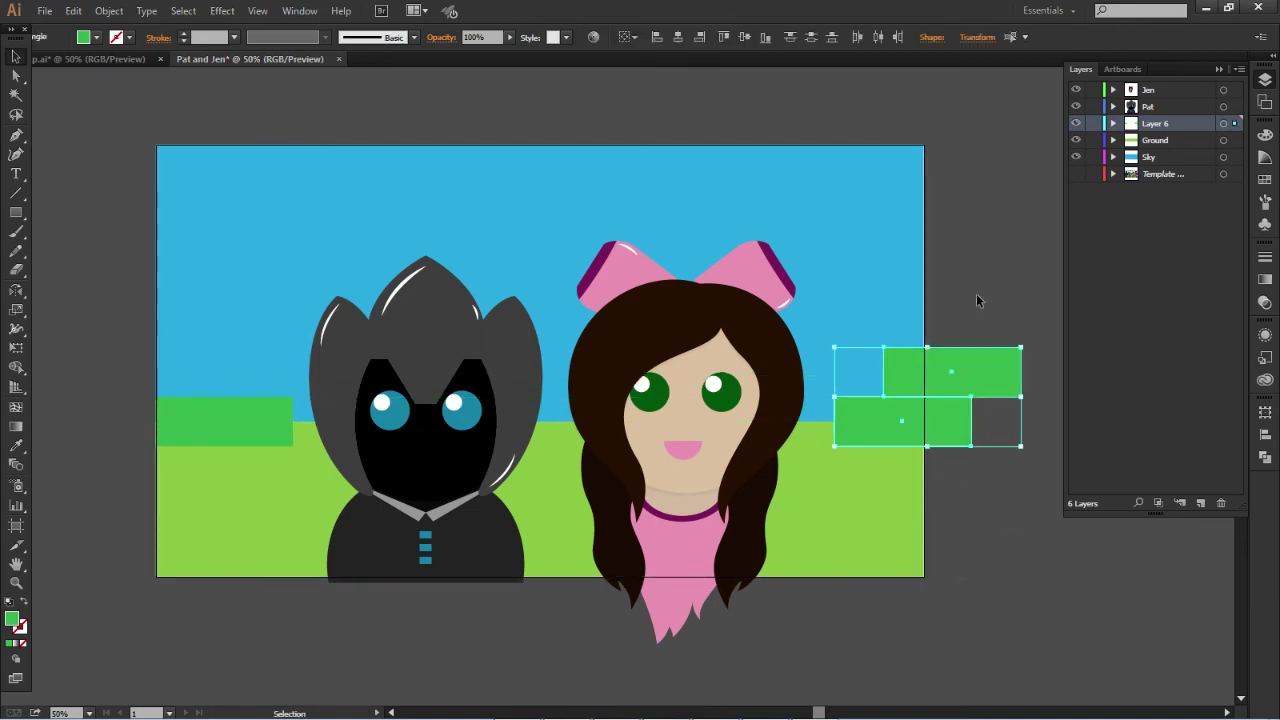
# Step: Fill all three blocks with grey-brown
pyautogui.click(976, 293)
pyautogui.click(222, 420)
pyautogui.keyDown('shift'); pyautogui.click(900, 420); pyautogui.keyUp('shift')
pyautogui.click(95, 37)
pyautogui.click(134, 88)
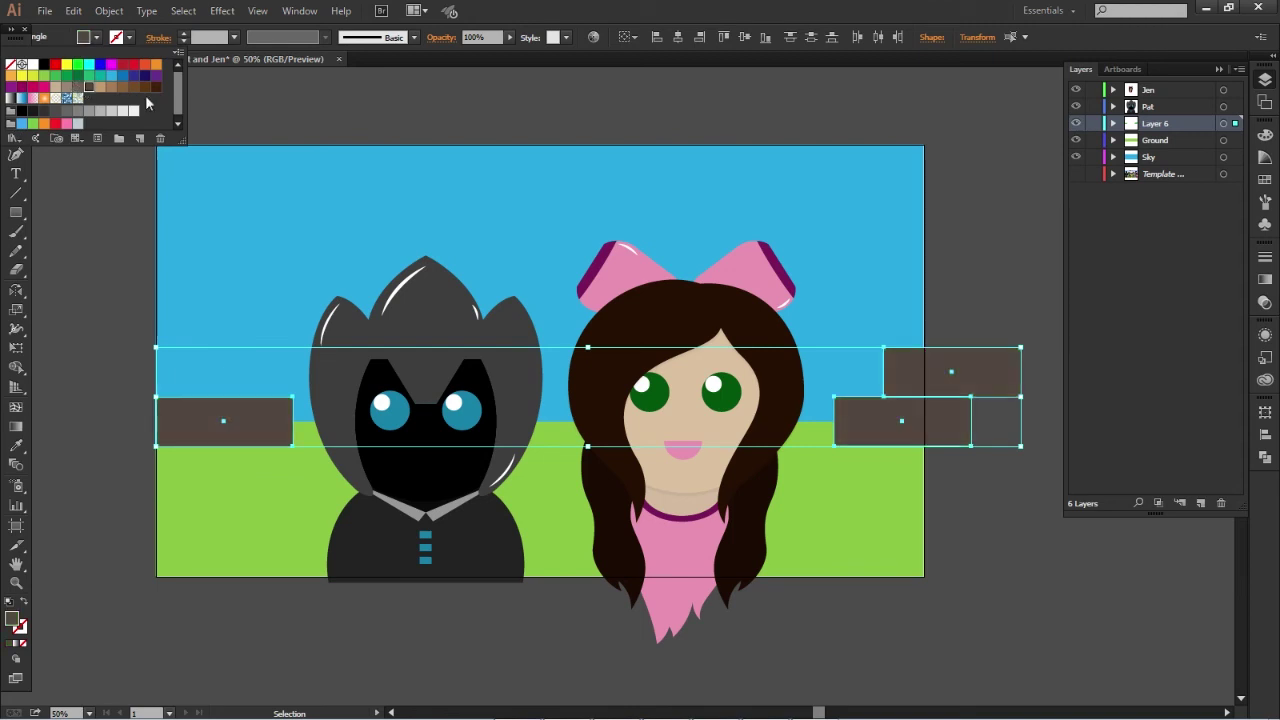
pyautogui.click(123, 88)
pyautogui.click(145, 88)
pyautogui.click(99, 340)
# Step: Add a thin green grass strip on top of the blocks
pyautogui.click(96, 37)
pyautogui.moveTo(285, 405)
pyautogui.mouseDown()
pyautogui.moveTo(896, 403)
pyautogui.moveTo(976, 352)
pyautogui.mouseUp()
pyautogui.click(45, 77)
pyautogui.press('v')
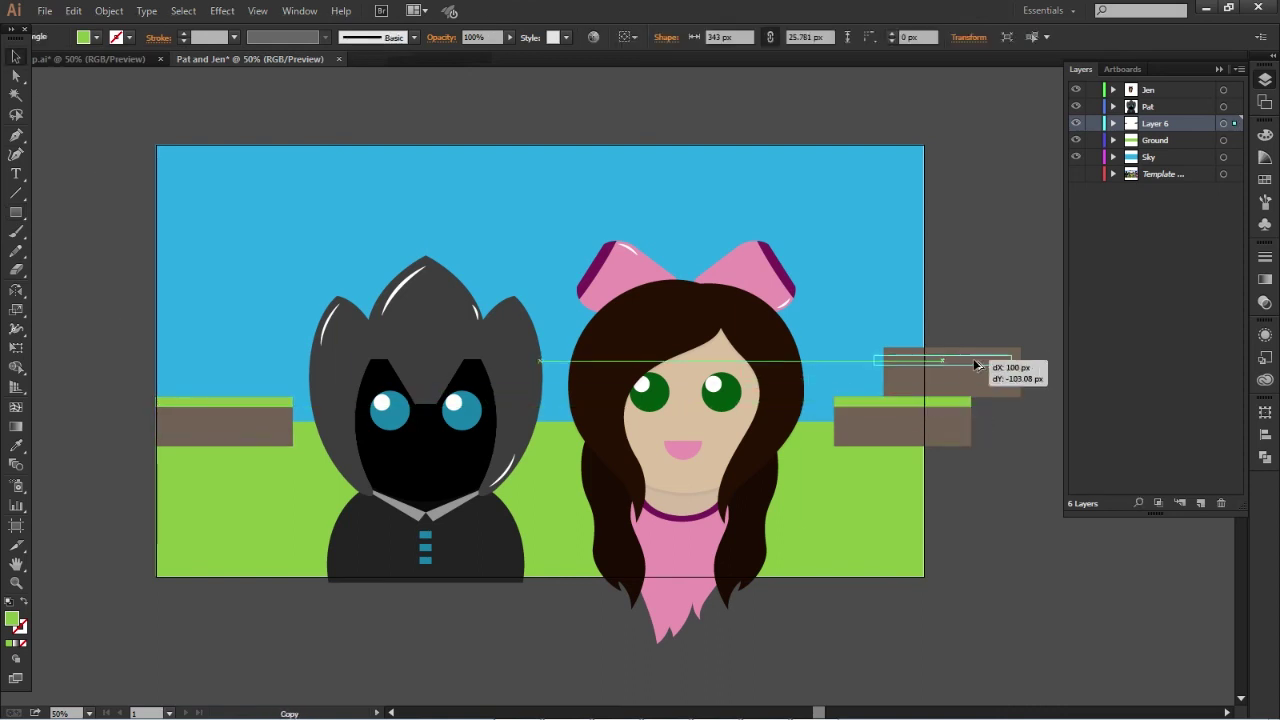
# Step: Draw a small square on the left block and shift the upper-right block 66 px left
pyautogui.press('m')
pyautogui.moveTo(294, 447); pyautogui.dragTo(242, 397)
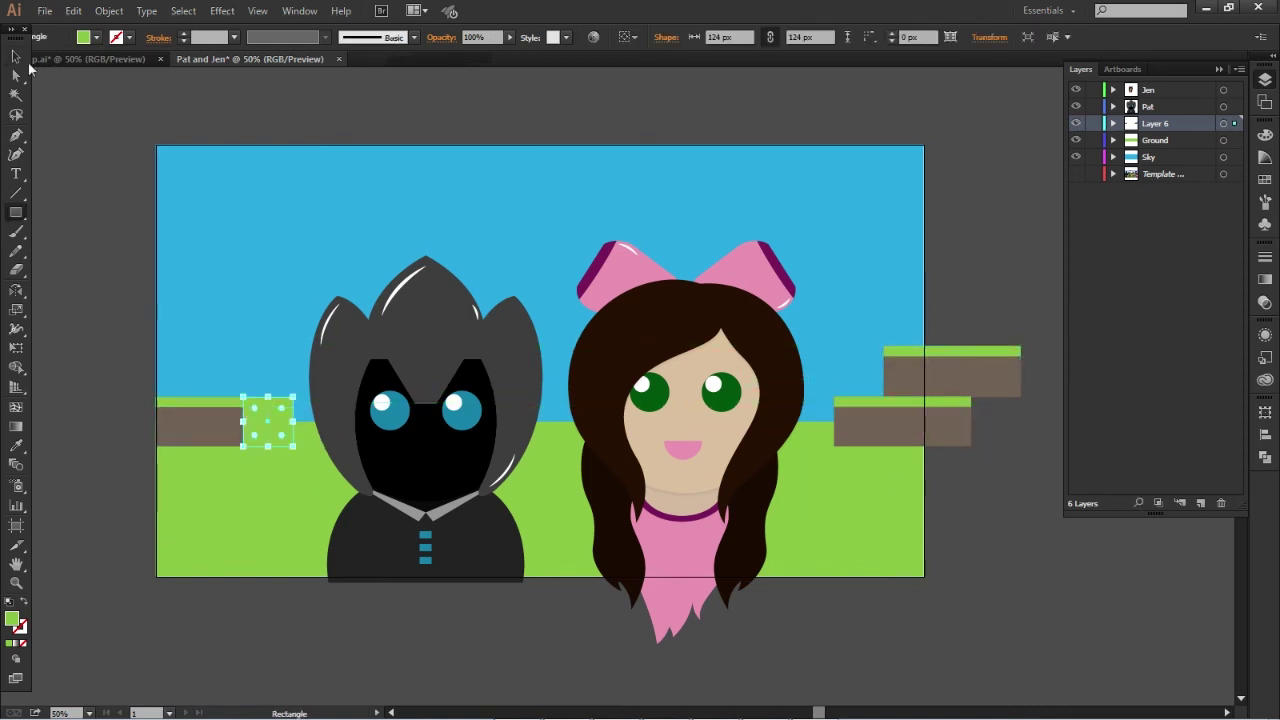
pyautogui.moveTo(864, 407); pyautogui.dragTo(864, 408)
pyautogui.moveTo(885, 375)
pyautogui.mouseDown()
pyautogui.moveTo(951, 377)
pyautogui.moveTo(930, 382)
pyautogui.mouseUp()
pyautogui.click(977, 466)
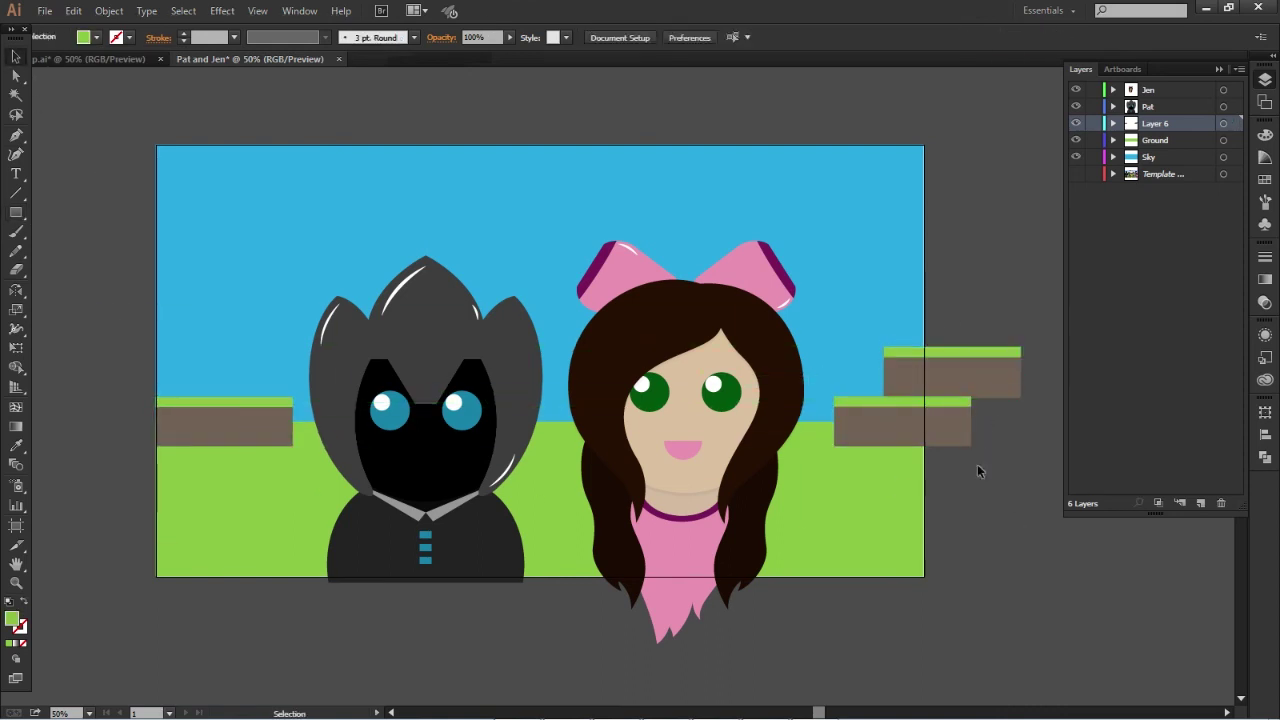
pyautogui.click(545, 432)
pyautogui.click(1018, 557)
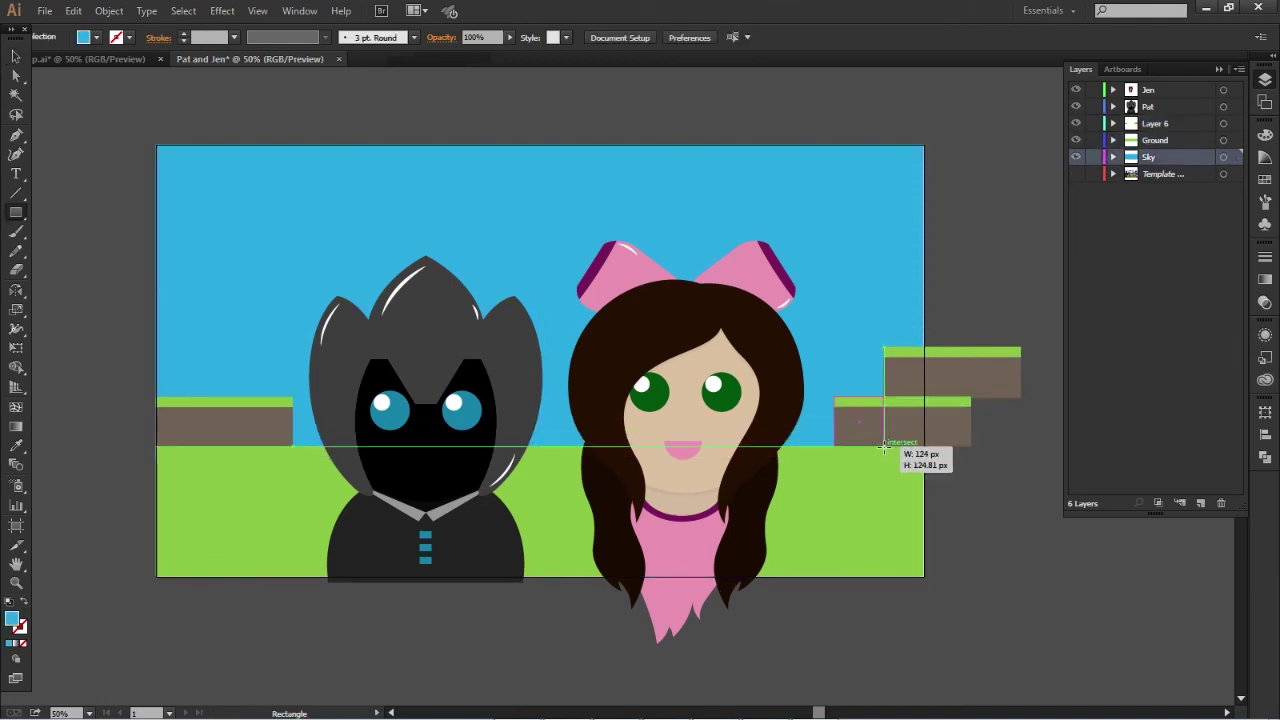
# Step: Draw a square tile and move it along the lower-right block
pyautogui.moveTo(884, 446); pyautogui.dragTo(884, 446)
pyautogui.click(96, 37)
pyautogui.press('v')
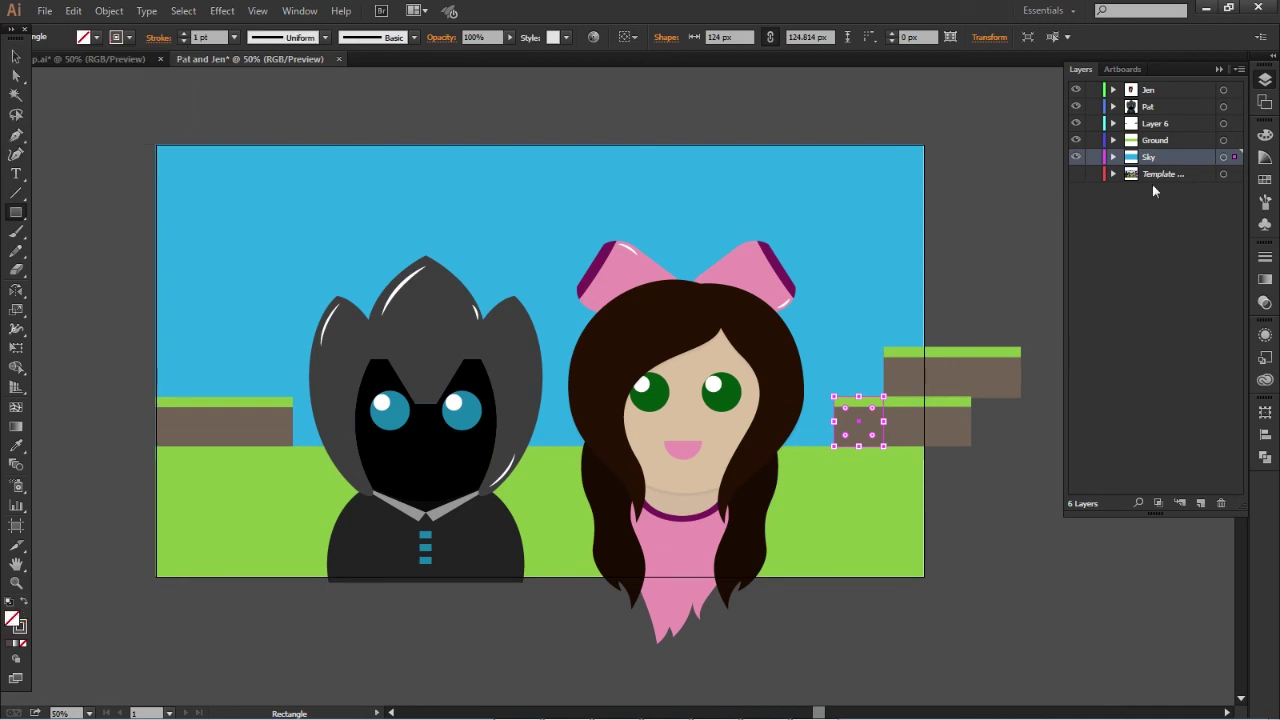
pyautogui.moveTo(1235, 157); pyautogui.dragTo(1235, 123)
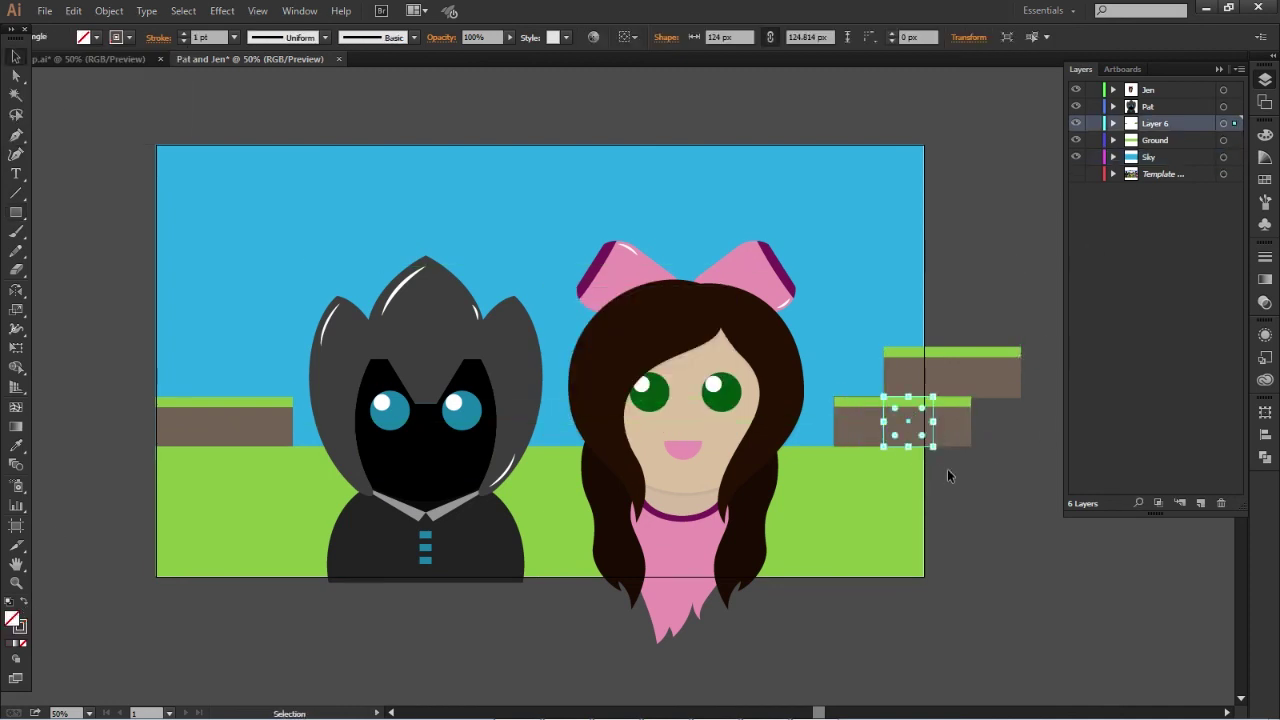
# Step: Copy the block tile row to the left and align it flush to the artboard edge
pyautogui.moveTo(921, 447); pyautogui.dragTo(281, 449)
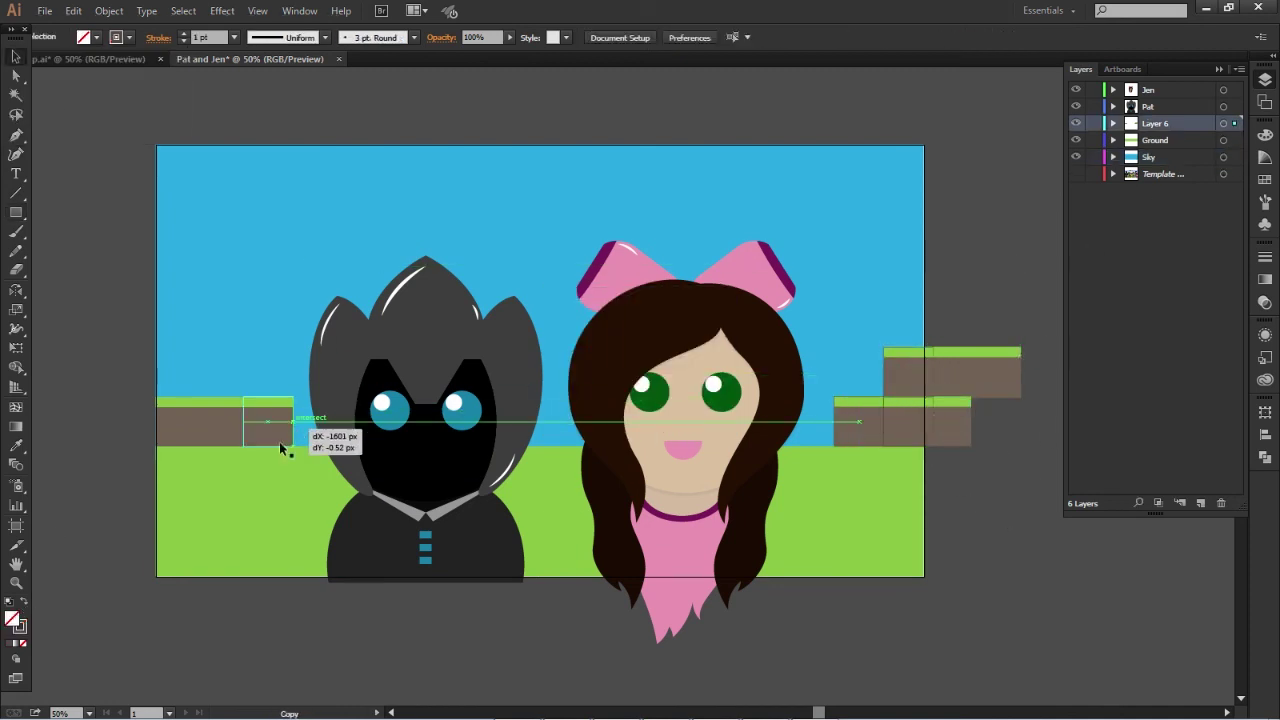
pyautogui.scroll(1, 406, 472)
pyautogui.scroll(-1, 125, 397)
pyautogui.click(125, 397)
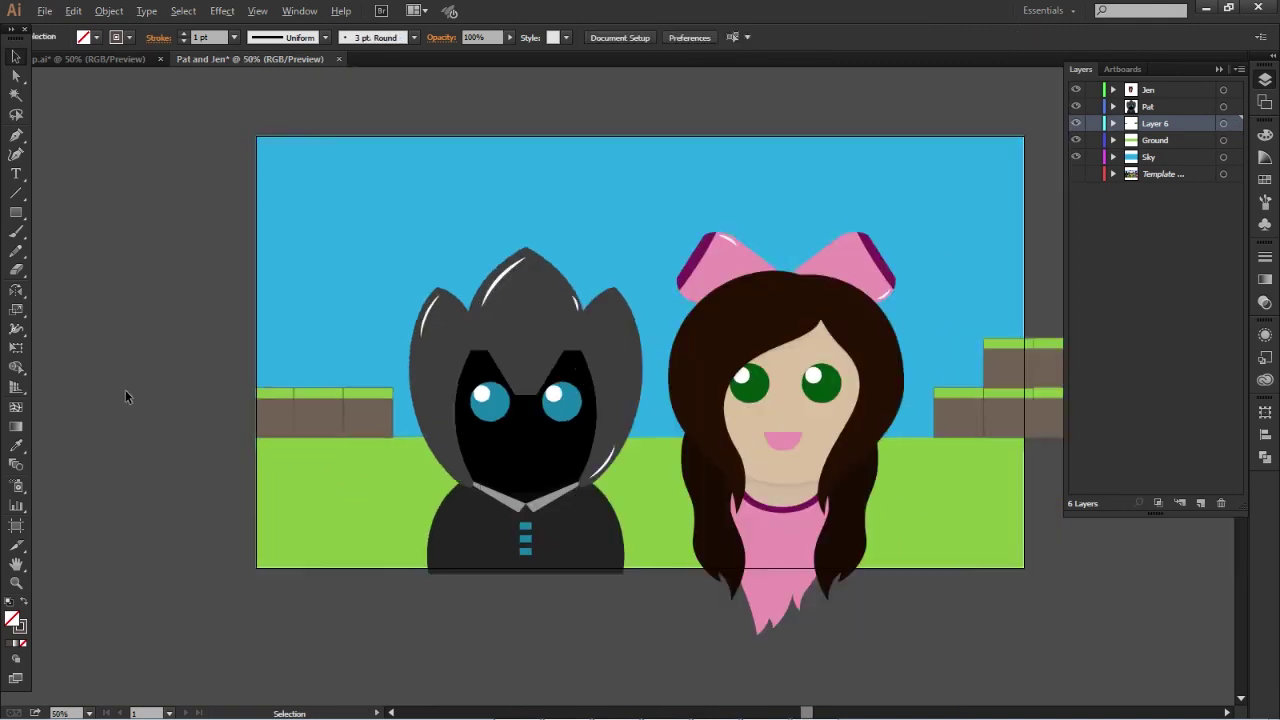
pyautogui.scroll(1, 731, 263)
pyautogui.moveTo(731, 263); pyautogui.dragTo(854, 377)
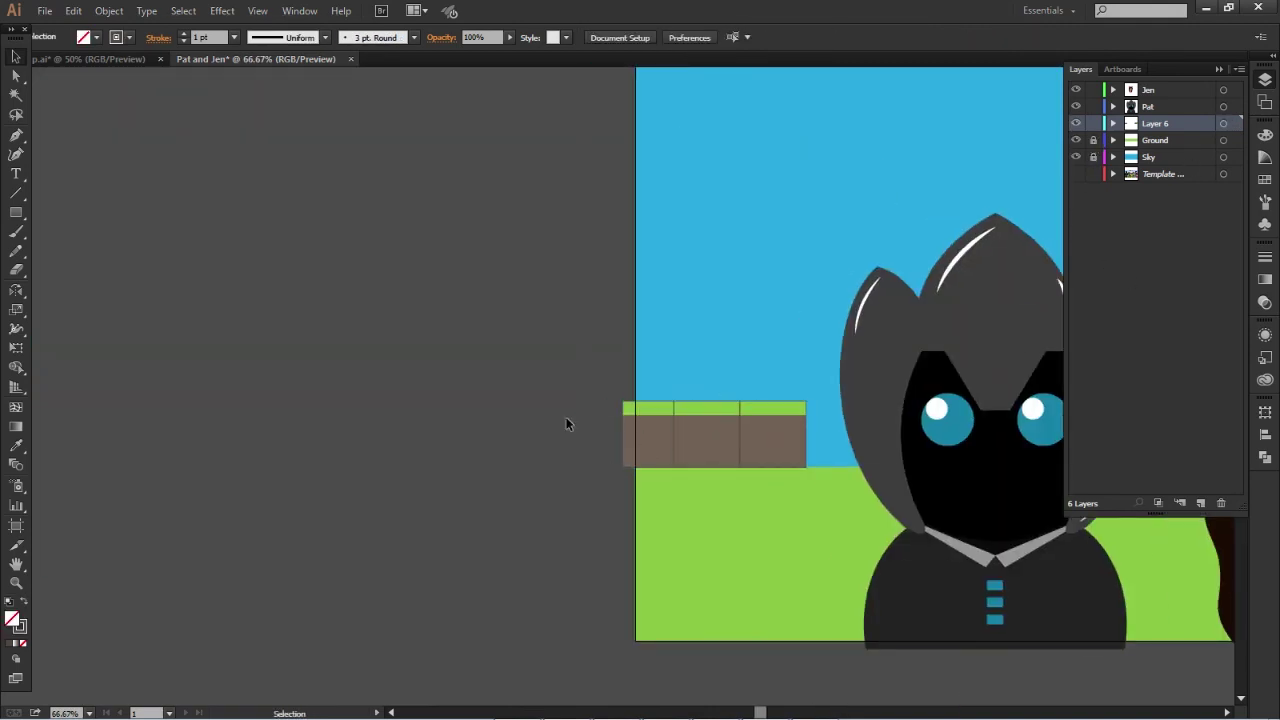
pyautogui.click(700, 440)
pyautogui.moveTo(700, 440); pyautogui.dragTo(712, 440)
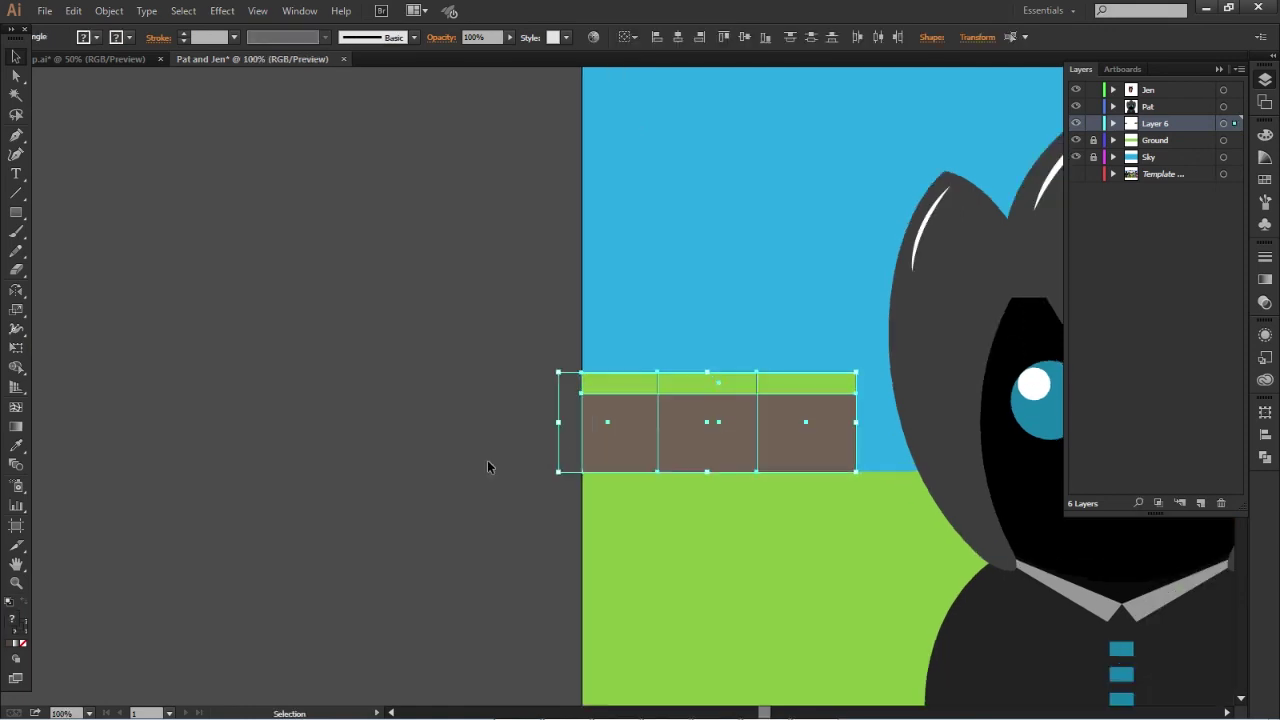
pyautogui.click(487, 466)
# Step: Stack the upper tiles onto the right block row as a two-high step
pyautogui.click(669, 383)
pyautogui.click(590, 425)
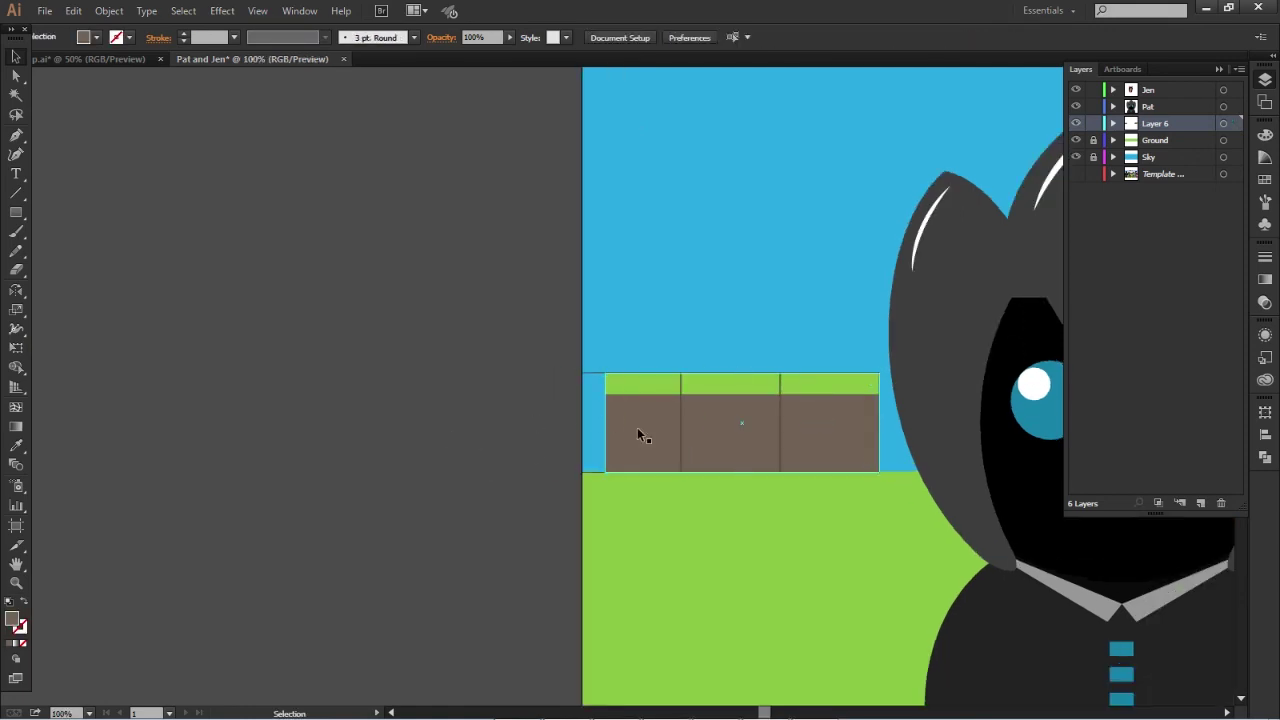
pyautogui.click(637, 435)
pyautogui.click(500, 420)
pyautogui.hotkey('ctrl', '-')
pyautogui.hotkey('ctrl', '-')
pyautogui.hotkey('ctrl', '-')
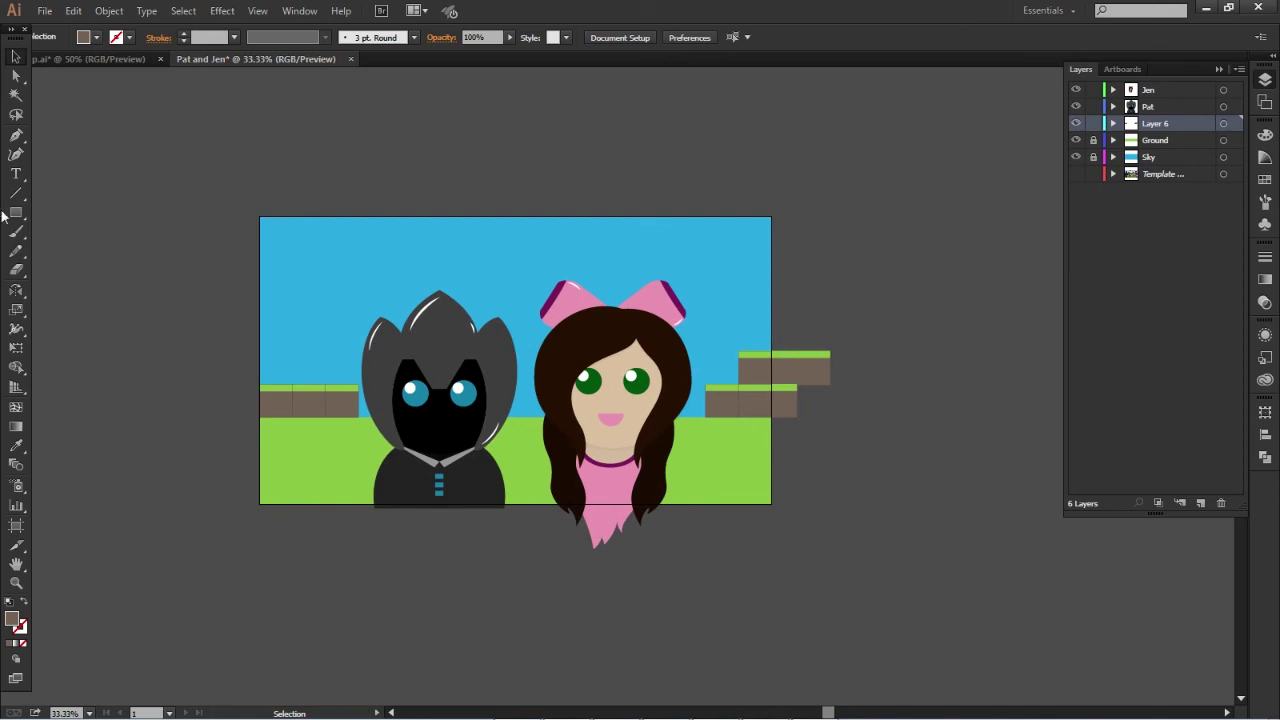
pyautogui.click(795, 368)
pyautogui.moveTo(795, 368); pyautogui.dragTo(794, 403)
# Step: Delete the tile overhanging the artboard edge
pyautogui.scroll(4, 788, 391)
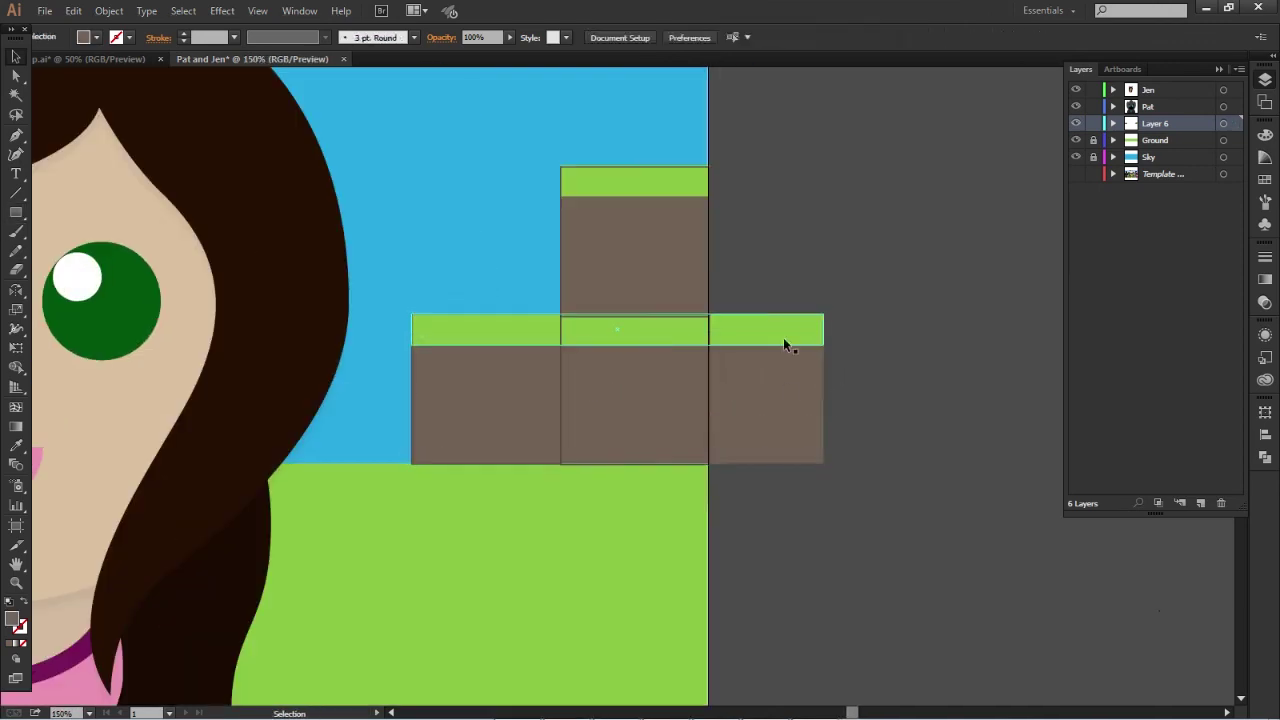
pyautogui.click(783, 343)
pyautogui.press('Delete')
pyautogui.click(622, 178)
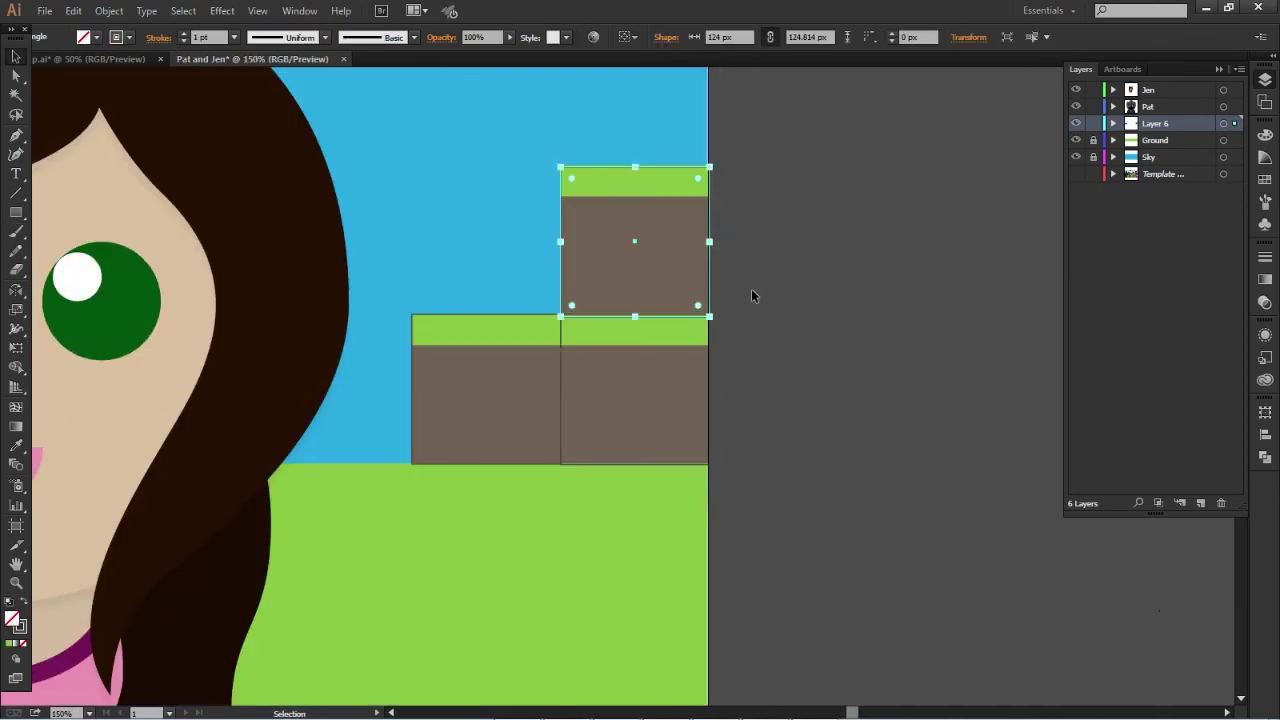
pyautogui.click(751, 296)
pyautogui.hotkey('ctrl', '-')
pyautogui.hotkey('ctrl', '-')
pyautogui.hotkey('ctrl', '-')
# Step: Give the block tiles in Layer 6 a 5 pt outline
pyautogui.click(1114, 123)
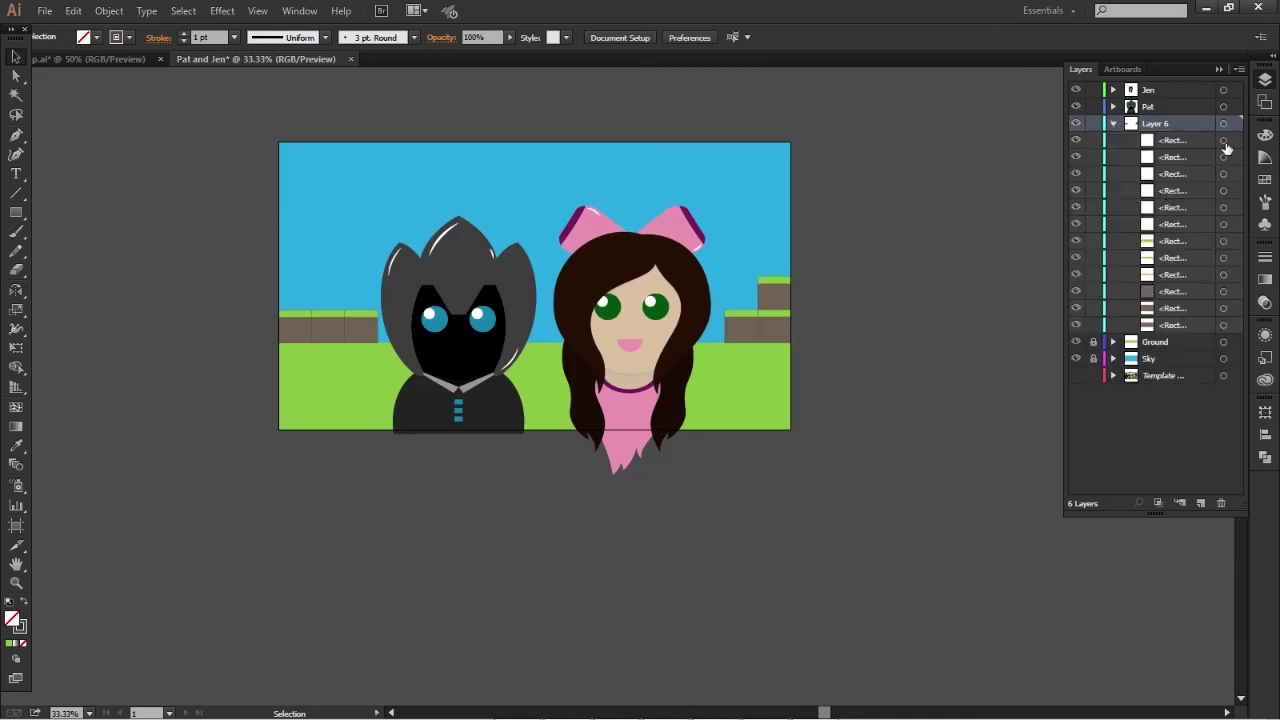
pyautogui.moveTo(1223, 140); pyautogui.dragTo(1223, 190)
pyautogui.click(234, 37)
pyautogui.click(255, 207)
pyautogui.click(171, 338)
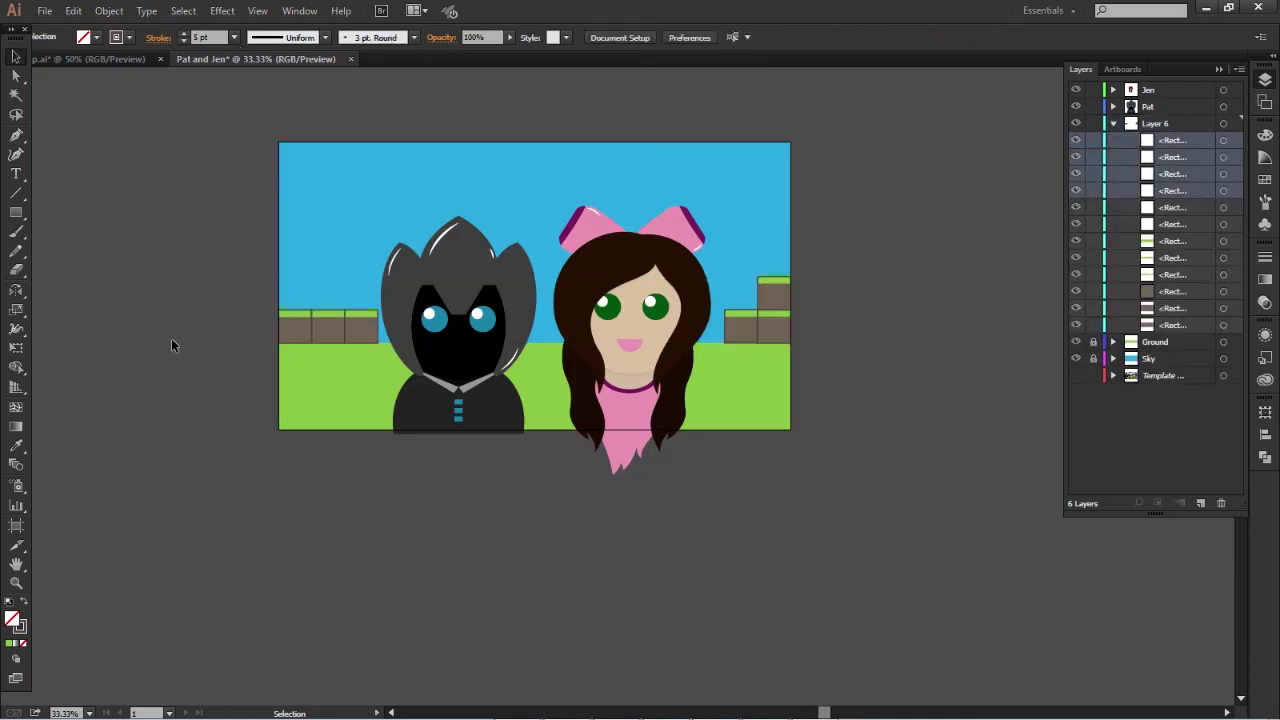
pyautogui.hotkey('ctrl', '+')
pyautogui.hotkey('ctrl', '+')
pyautogui.hotkey('ctrl', '-')
# Step: Unlock the Ground layer and give the green ground a 5 pt outline
pyautogui.click(1114, 123)
pyautogui.click(1093, 140)
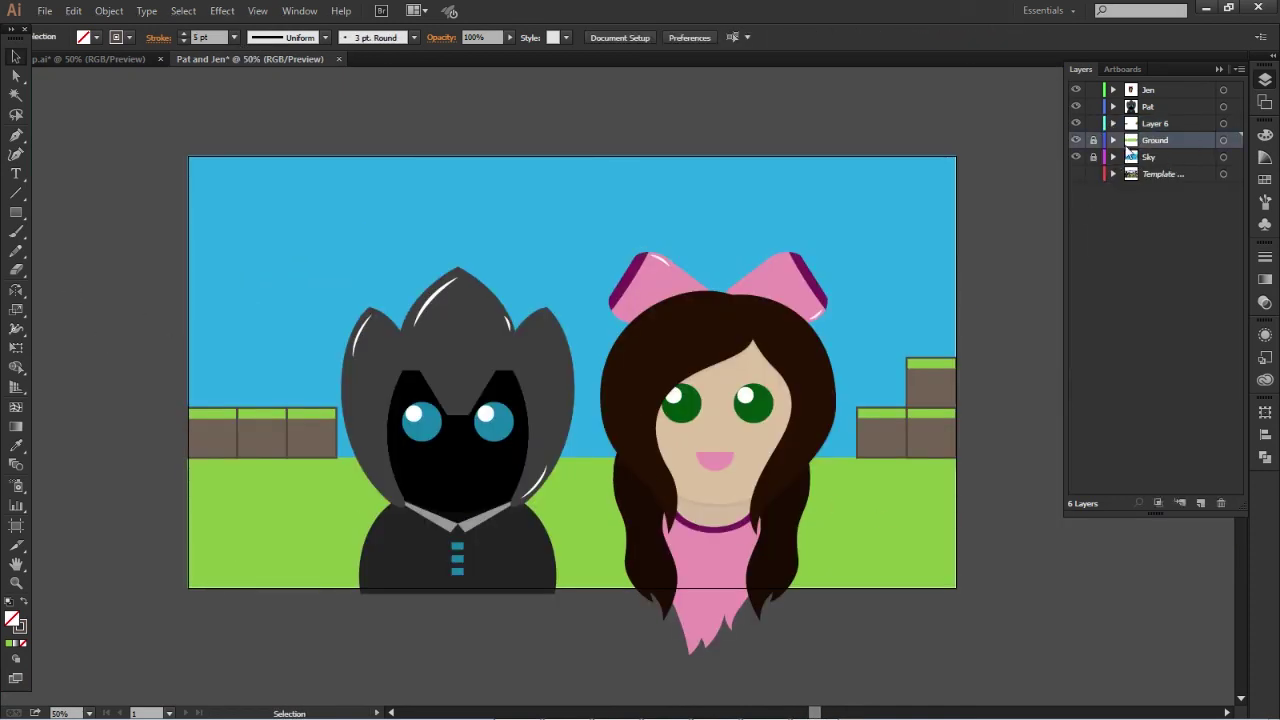
pyautogui.click(1223, 140)
pyautogui.click(97, 38)
pyautogui.click(86, 92)
pyautogui.click(234, 37)
pyautogui.click(255, 207)
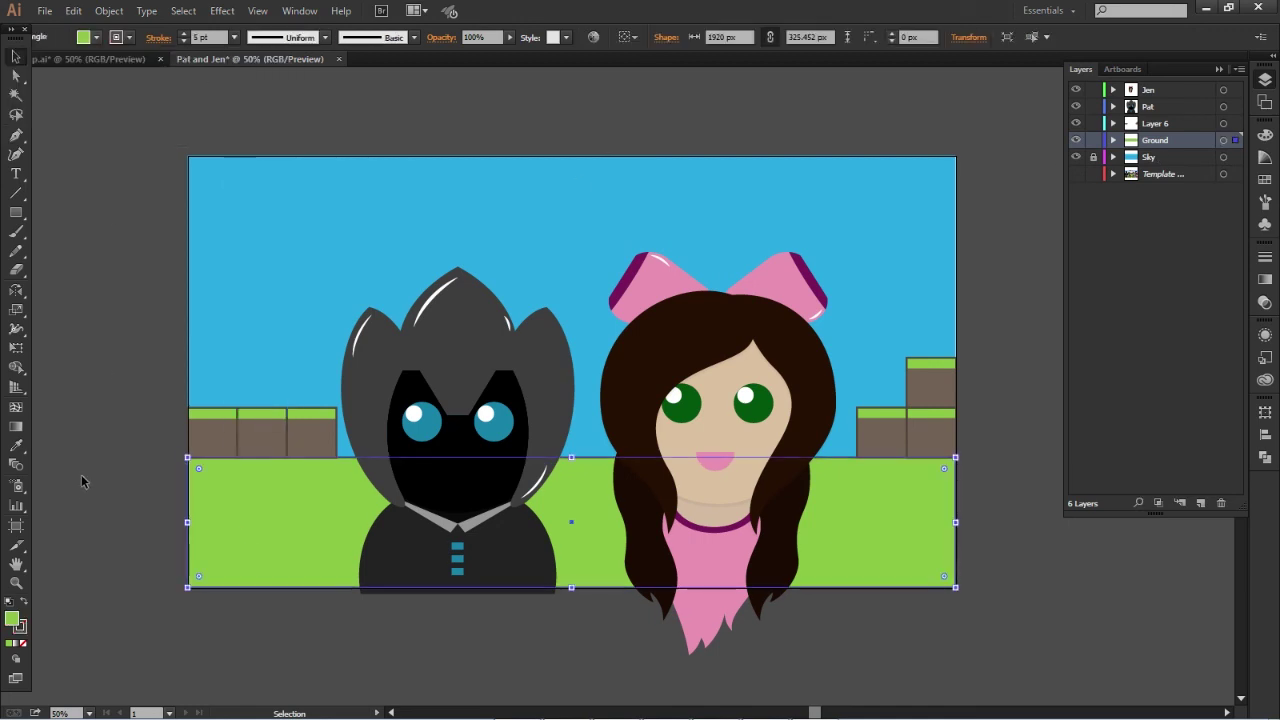
# Step: Lighten the sky's blue swatch to R=149 G=211 B=224
pyautogui.click(950, 180)
pyautogui.click(97, 38)
pyautogui.doubleClick(111, 75)
pyautogui.moveTo(1072, 299); pyautogui.dragTo(1107, 297)
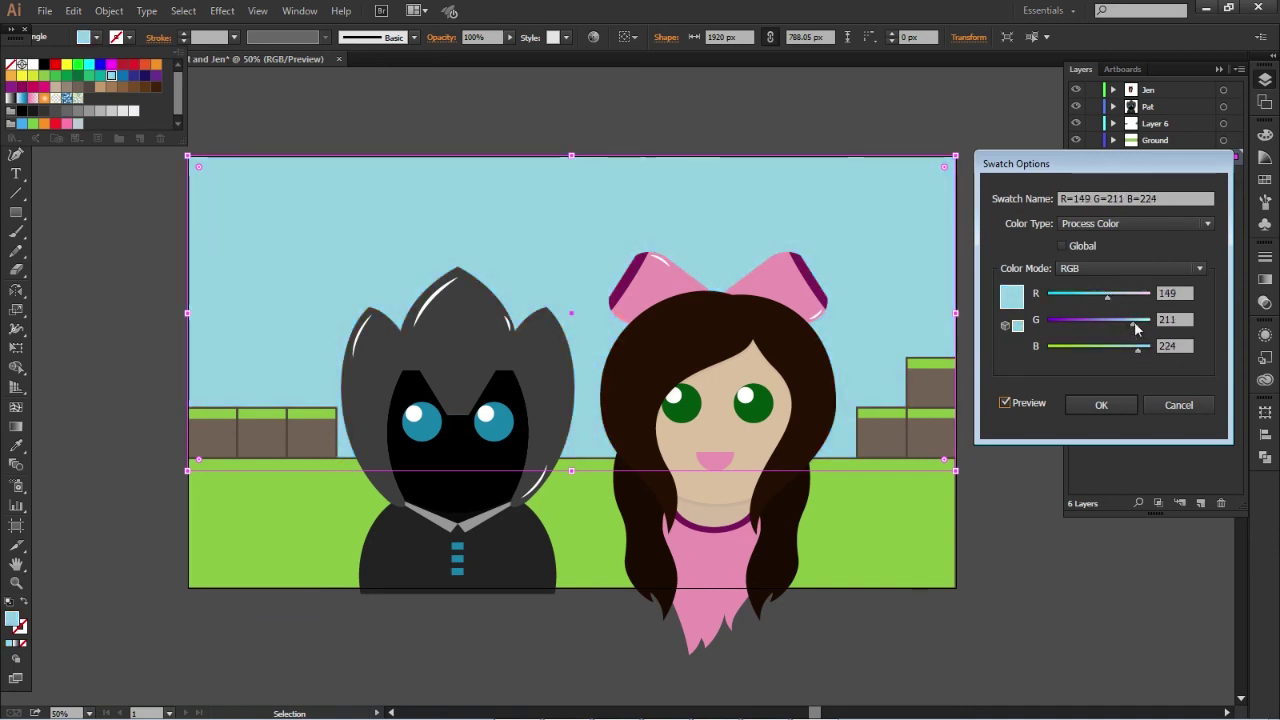
pyautogui.click(1100, 404)
pyautogui.click(1026, 508)
pyautogui.hscroll(2, 1026, 508)
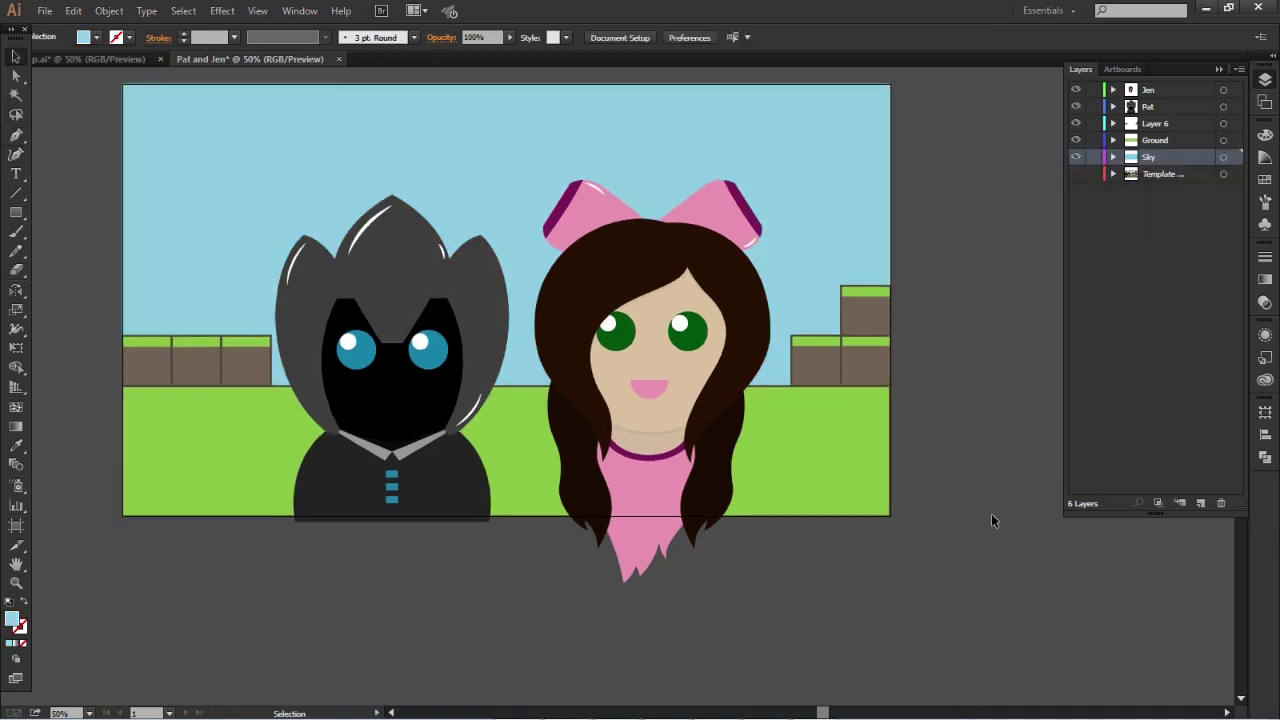
pyautogui.hscroll(1, 991, 513)
pyautogui.click(484, 380)
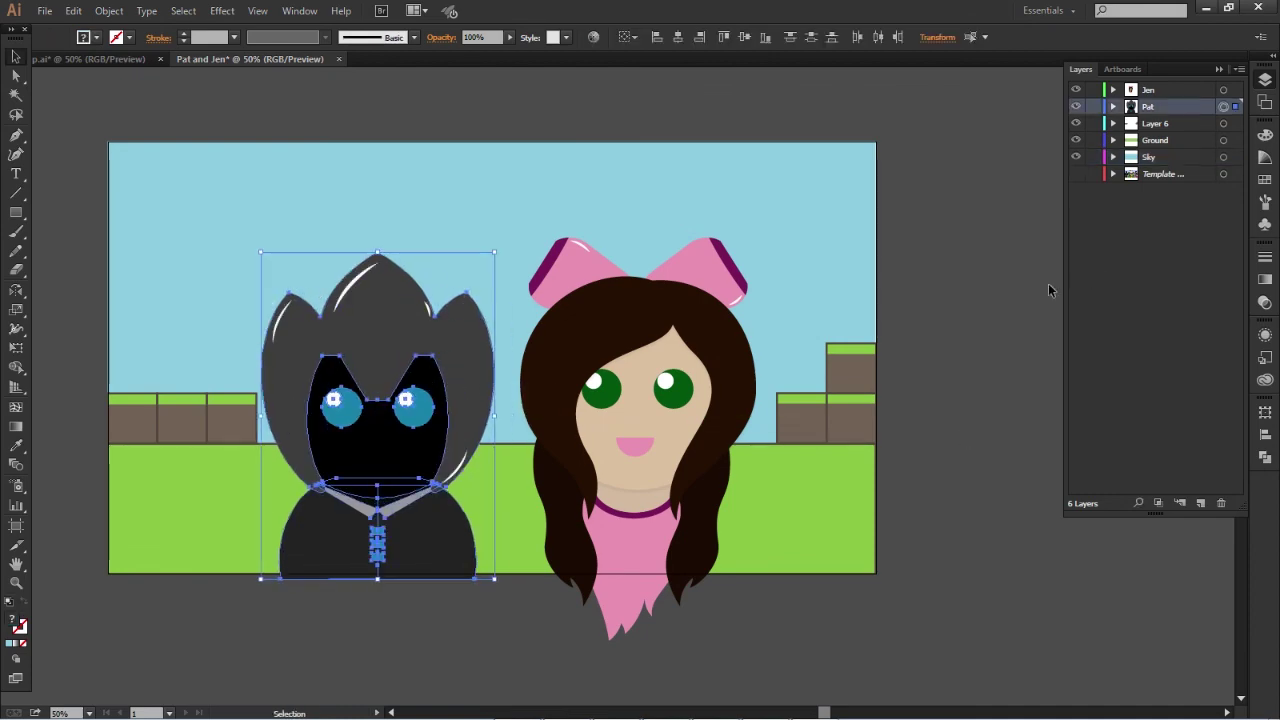
# Step: Nudge Pat's group slightly to the right
pyautogui.click(453, 467)
pyautogui.click(430, 314)
pyautogui.moveTo(460, 380); pyautogui.dragTo(476, 380)
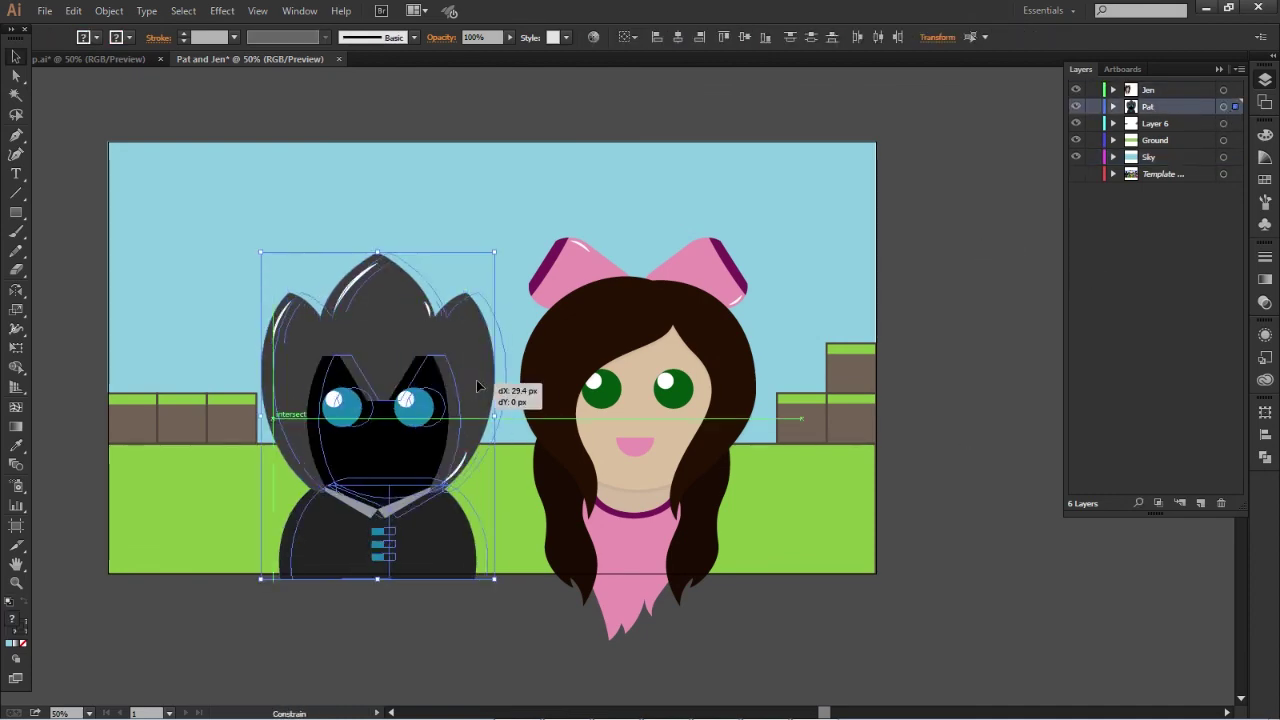
pyautogui.click(995, 341)
# Step: Reposition an object between Jen and Pat with two drags, then pan around the canvas
pyautogui.moveTo(615, 360); pyautogui.dragTo(390, 325)
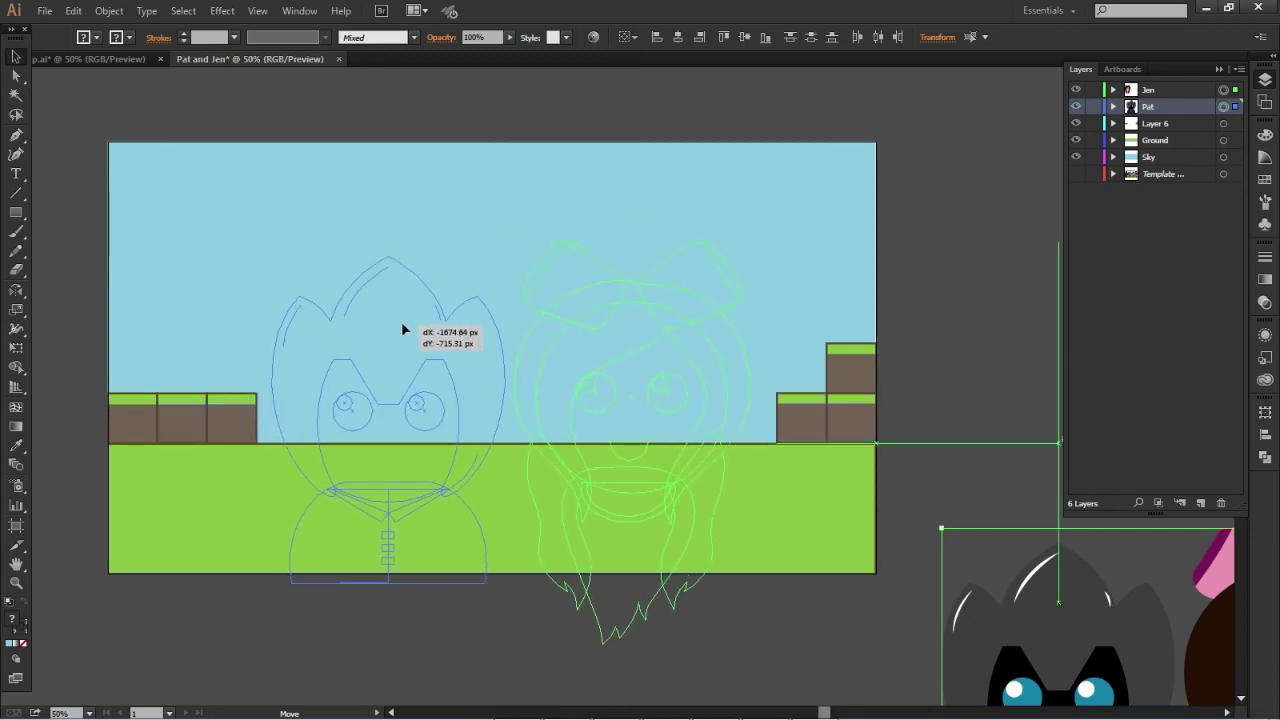
pyautogui.moveTo(390, 325); pyautogui.dragTo(401, 321)
pyautogui.click(995, 205)
pyautogui.hscroll(3, 892, 528)
pyautogui.scroll(-2, 1106, 663)
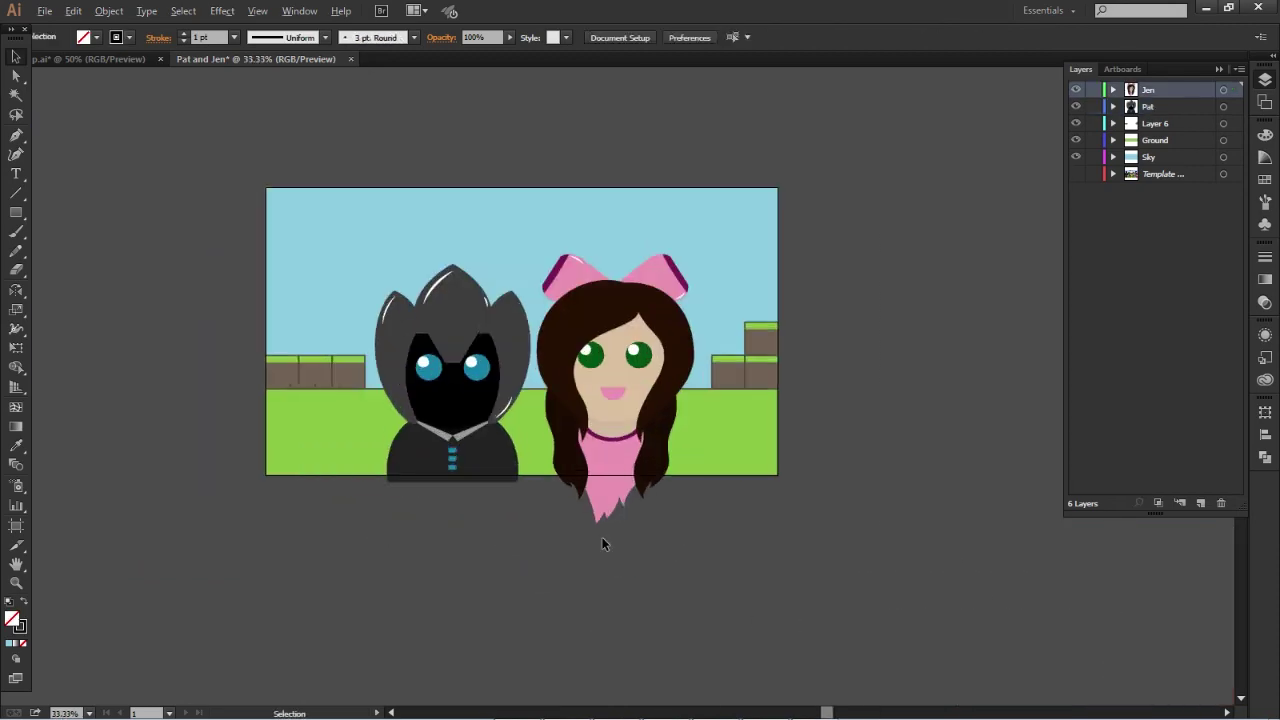
pyautogui.scroll(-2, 602, 537)
pyautogui.scroll(1, 775, 607)
# Step: Inspect Jen's dress anchor points, face and necklace by selecting each in turn
pyautogui.press('a')
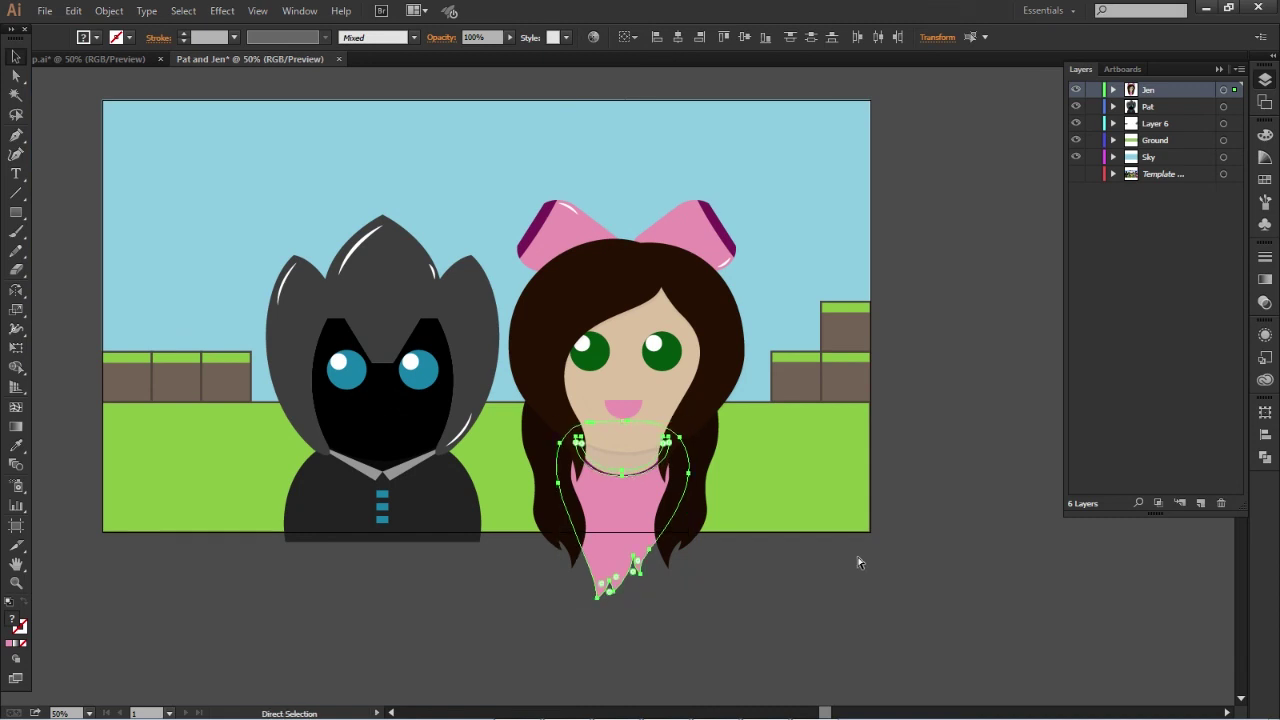
pyautogui.press('v')
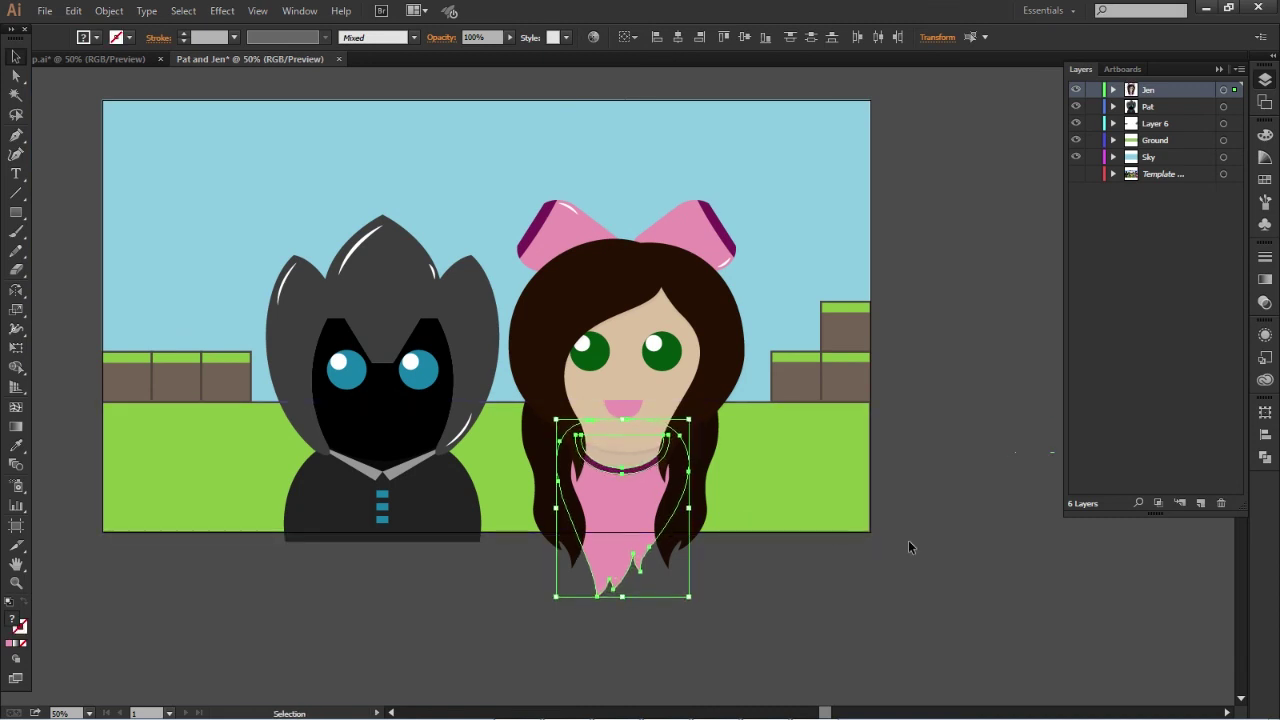
pyautogui.click(908, 540)
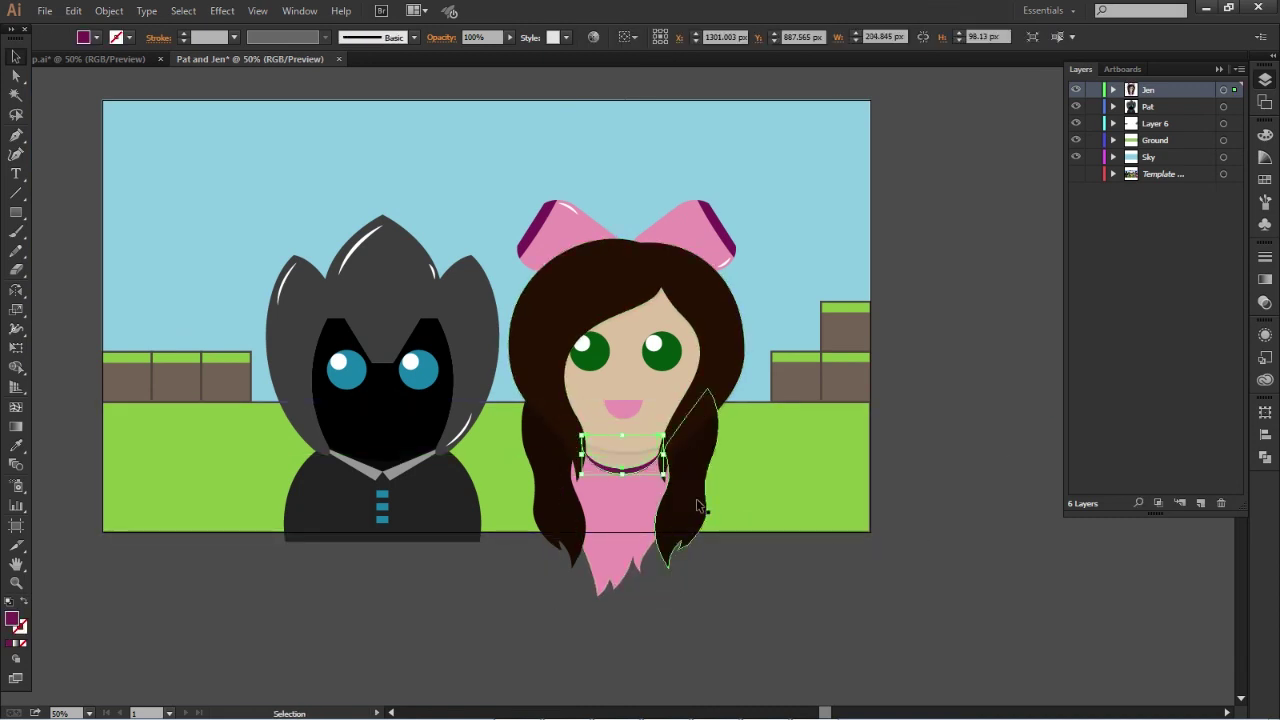
pyautogui.click(630, 448)
pyautogui.click(947, 501)
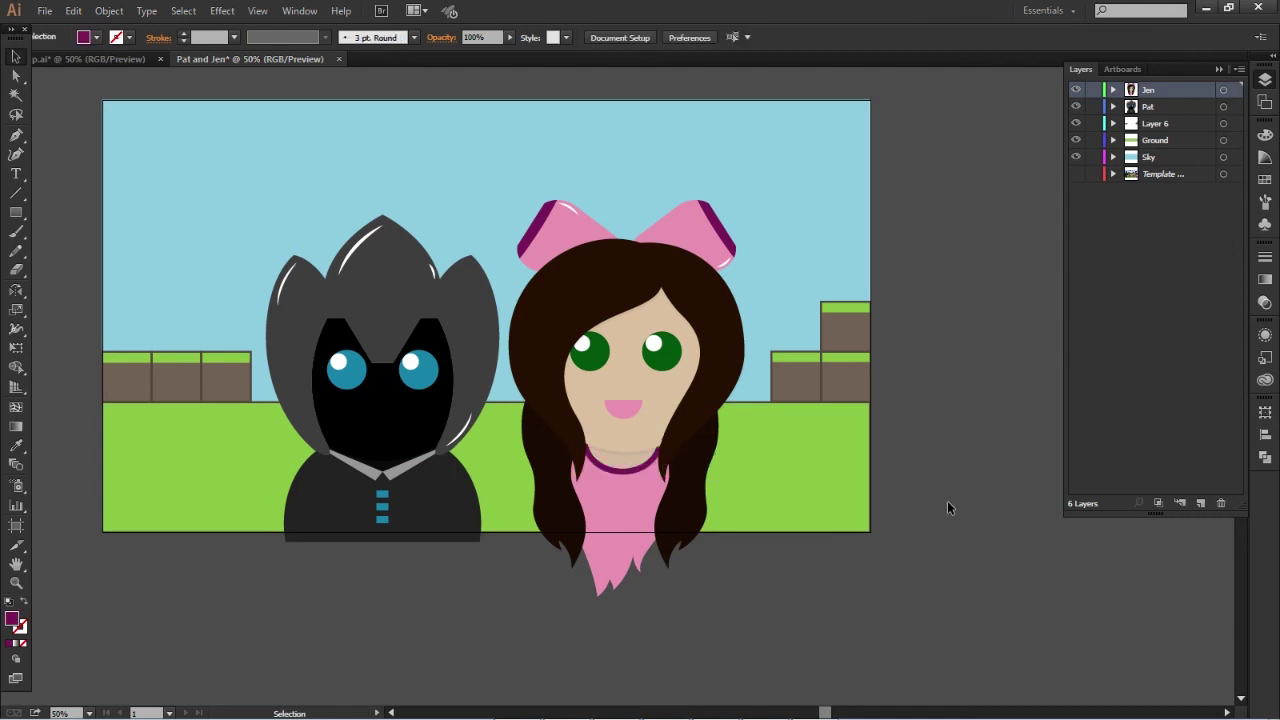
pyautogui.click(1113, 90)
# Step: Lengthen Jen's pink shirt downward and show the artboard fitted with panels hidden
pyautogui.click(622, 465)
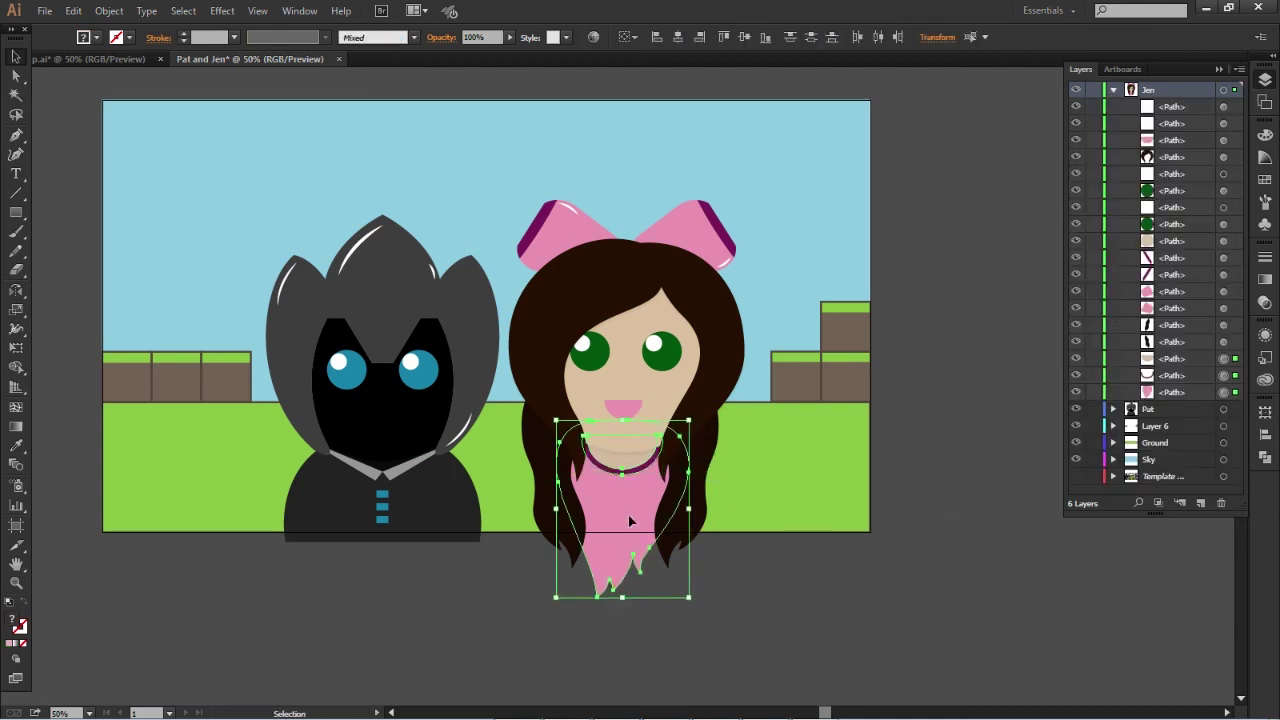
pyautogui.moveTo(624, 597); pyautogui.dragTo(624, 601)
pyautogui.click(938, 436)
pyautogui.click(1113, 90)
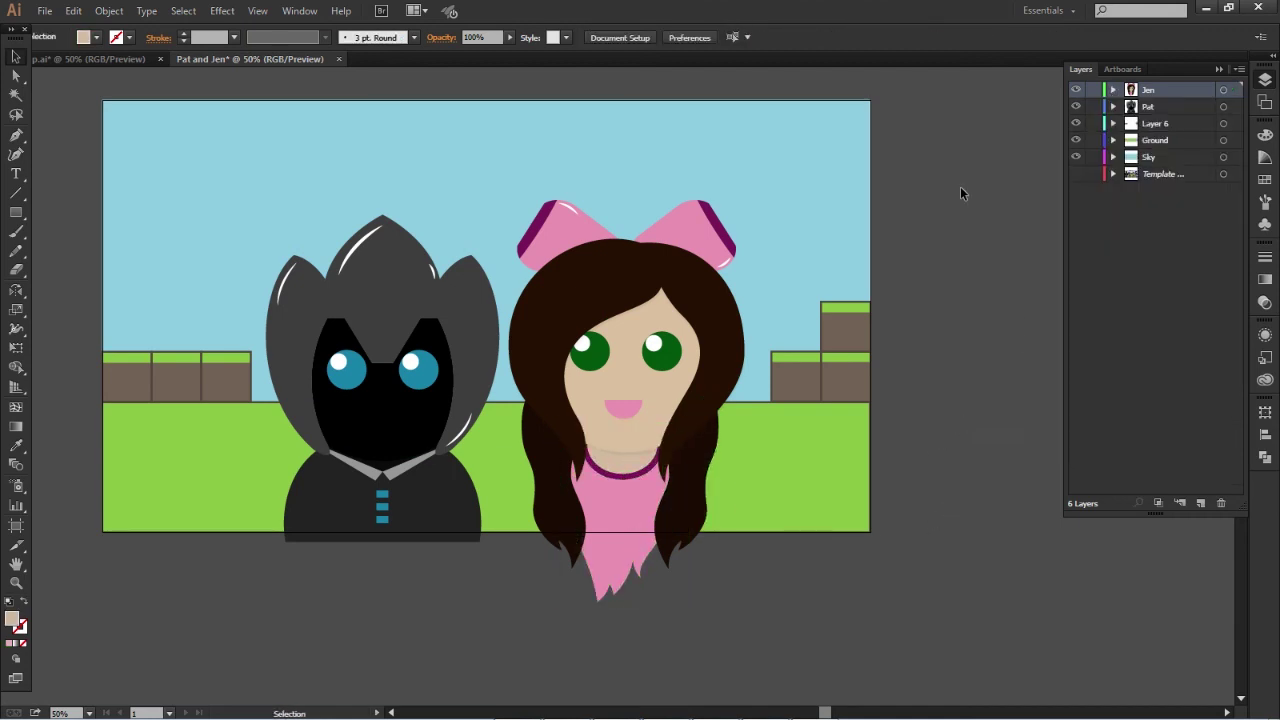
pyautogui.hotkey('ctrl', '0')
pyautogui.hotkey('shift', 'Tab')
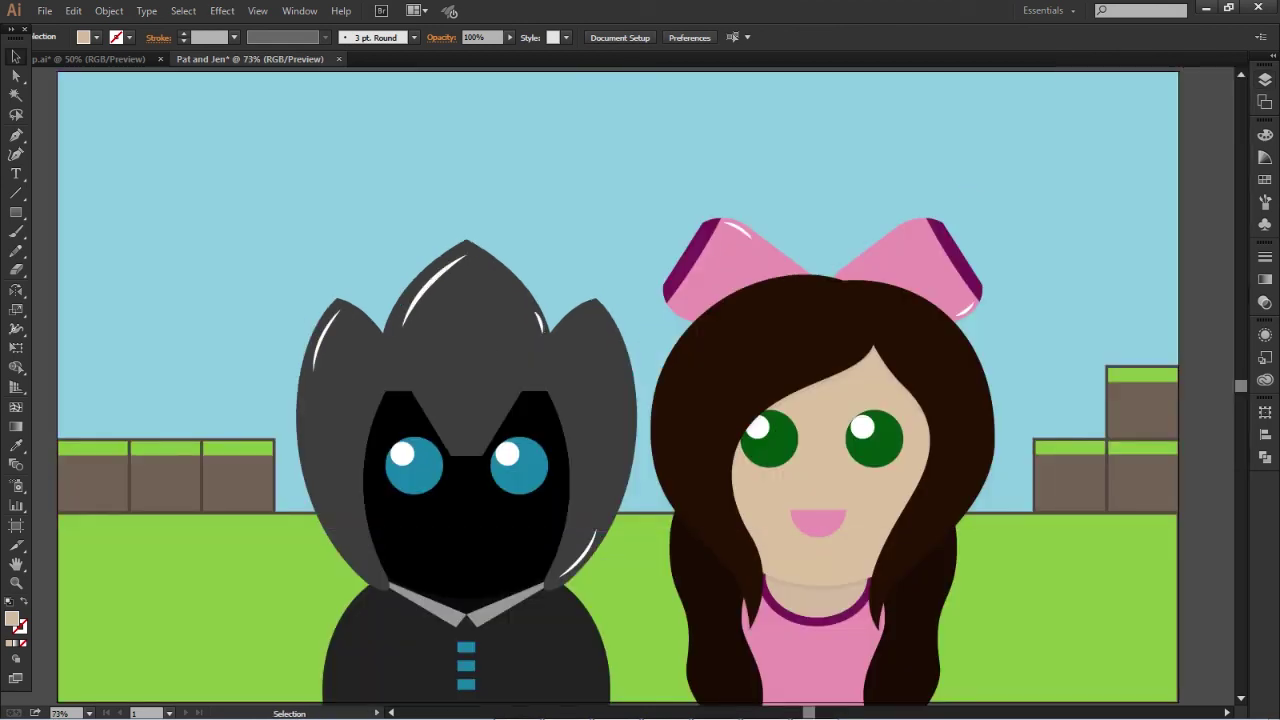
# Step: Copy Pat's body shape onto Jen, recolour it pink, and move it into the Jen layer
pyautogui.hotkey('ctrl', '-')
pyautogui.hotkey('ctrl', '-')
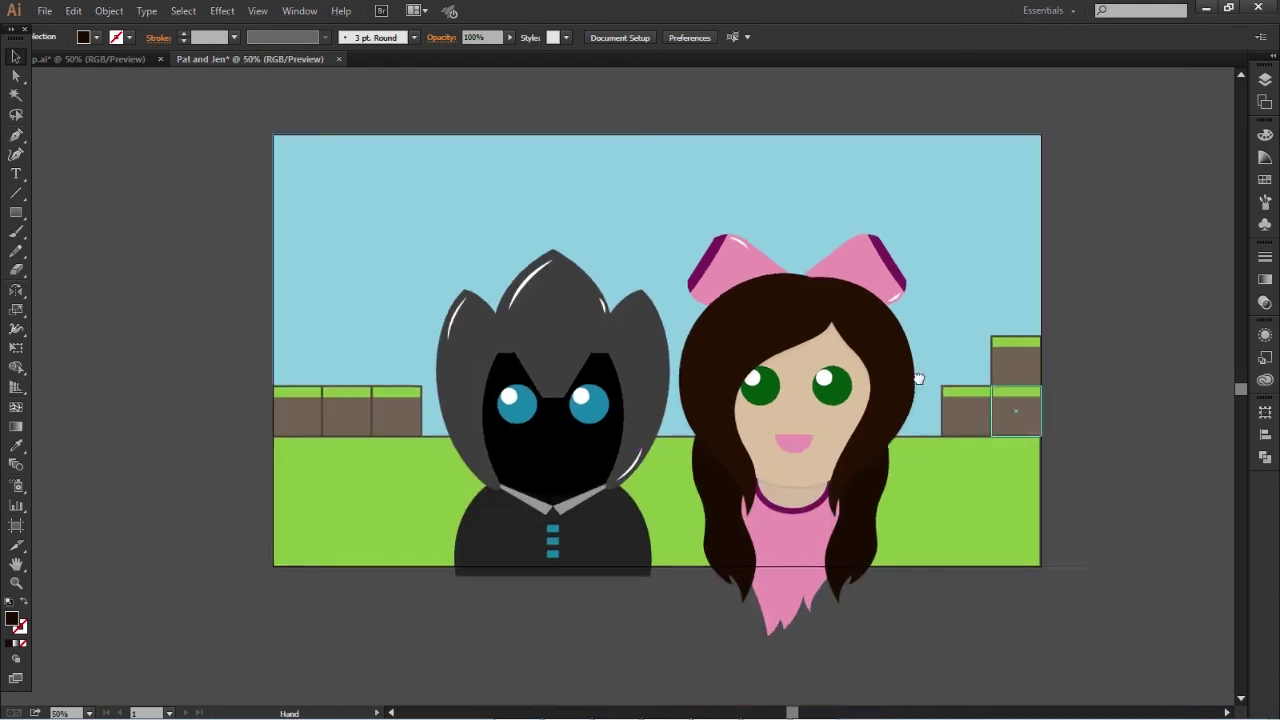
pyautogui.moveTo(377, 458); pyautogui.dragTo(674, 456)
pyautogui.press('i')
pyautogui.press('v')
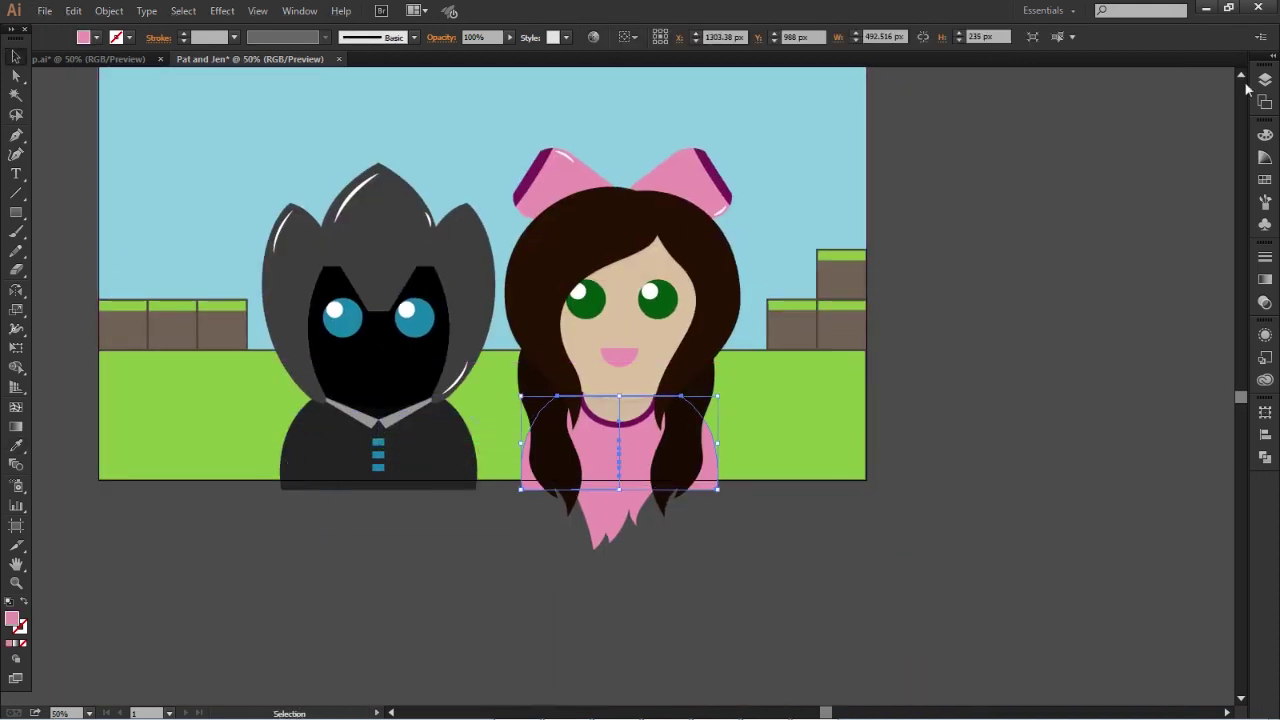
pyautogui.click(1265, 79)
pyautogui.moveTo(1230, 112); pyautogui.dragTo(1224, 89)
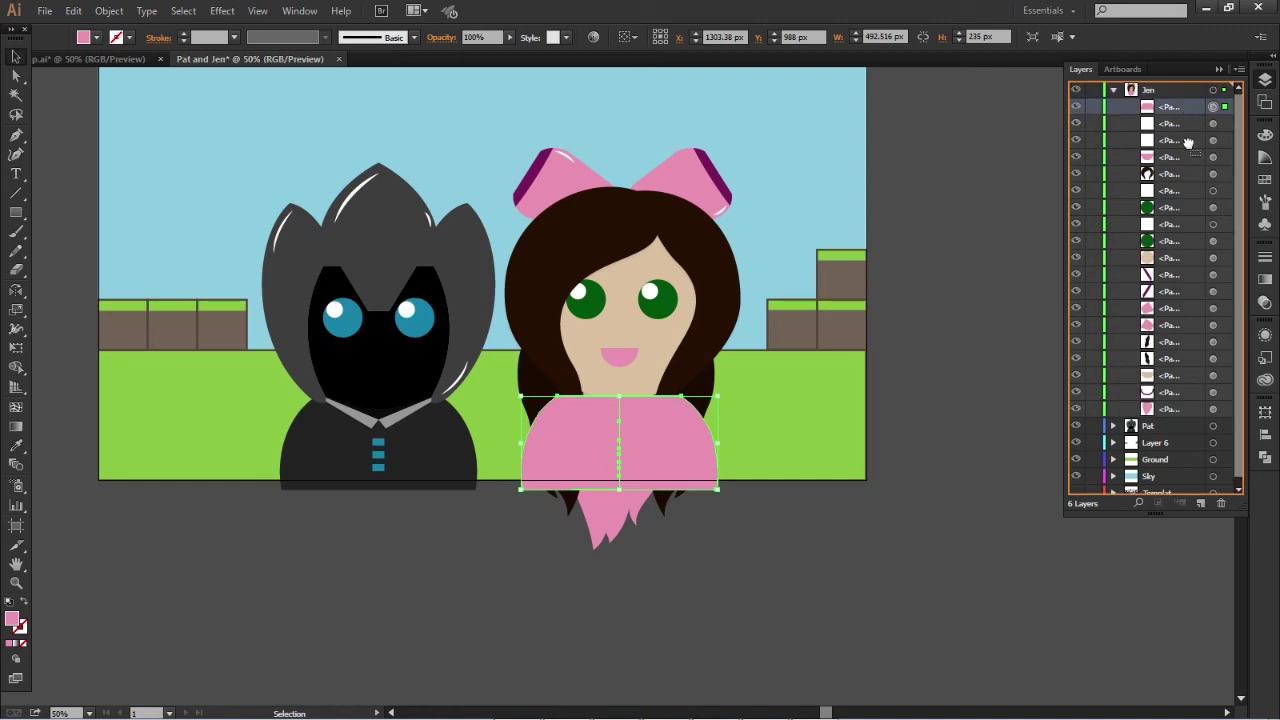
pyautogui.click(995, 420)
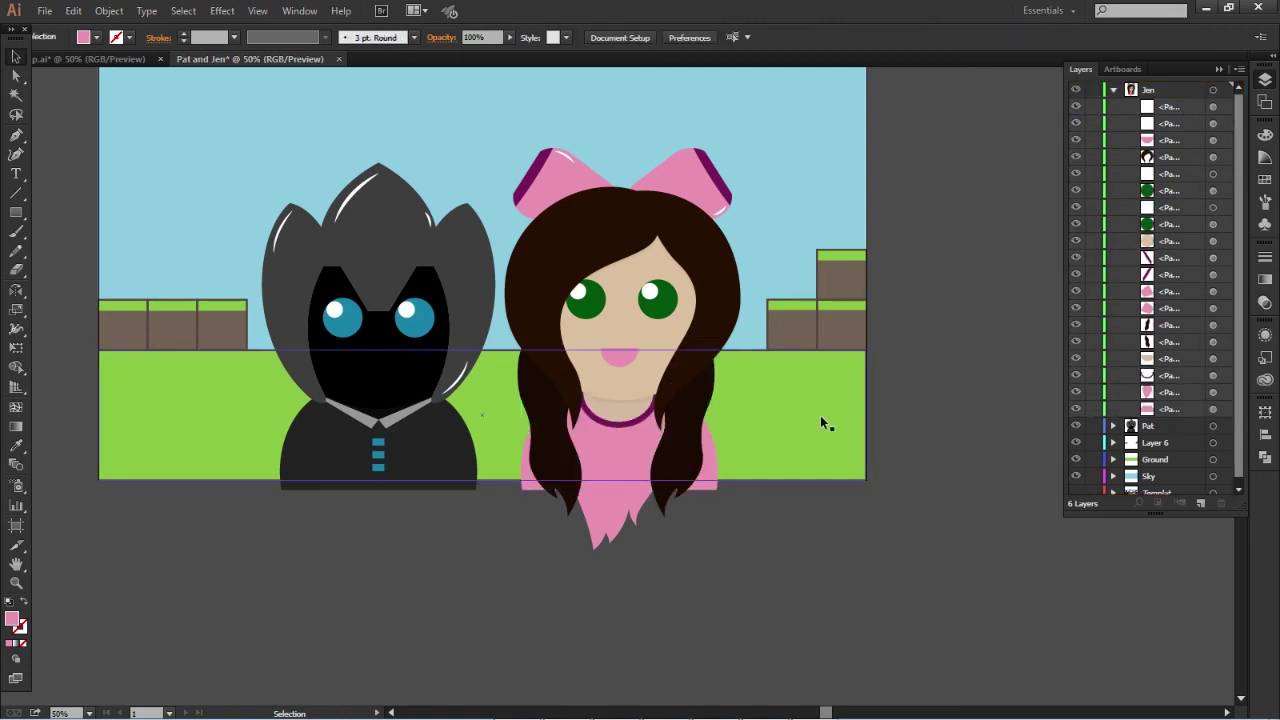